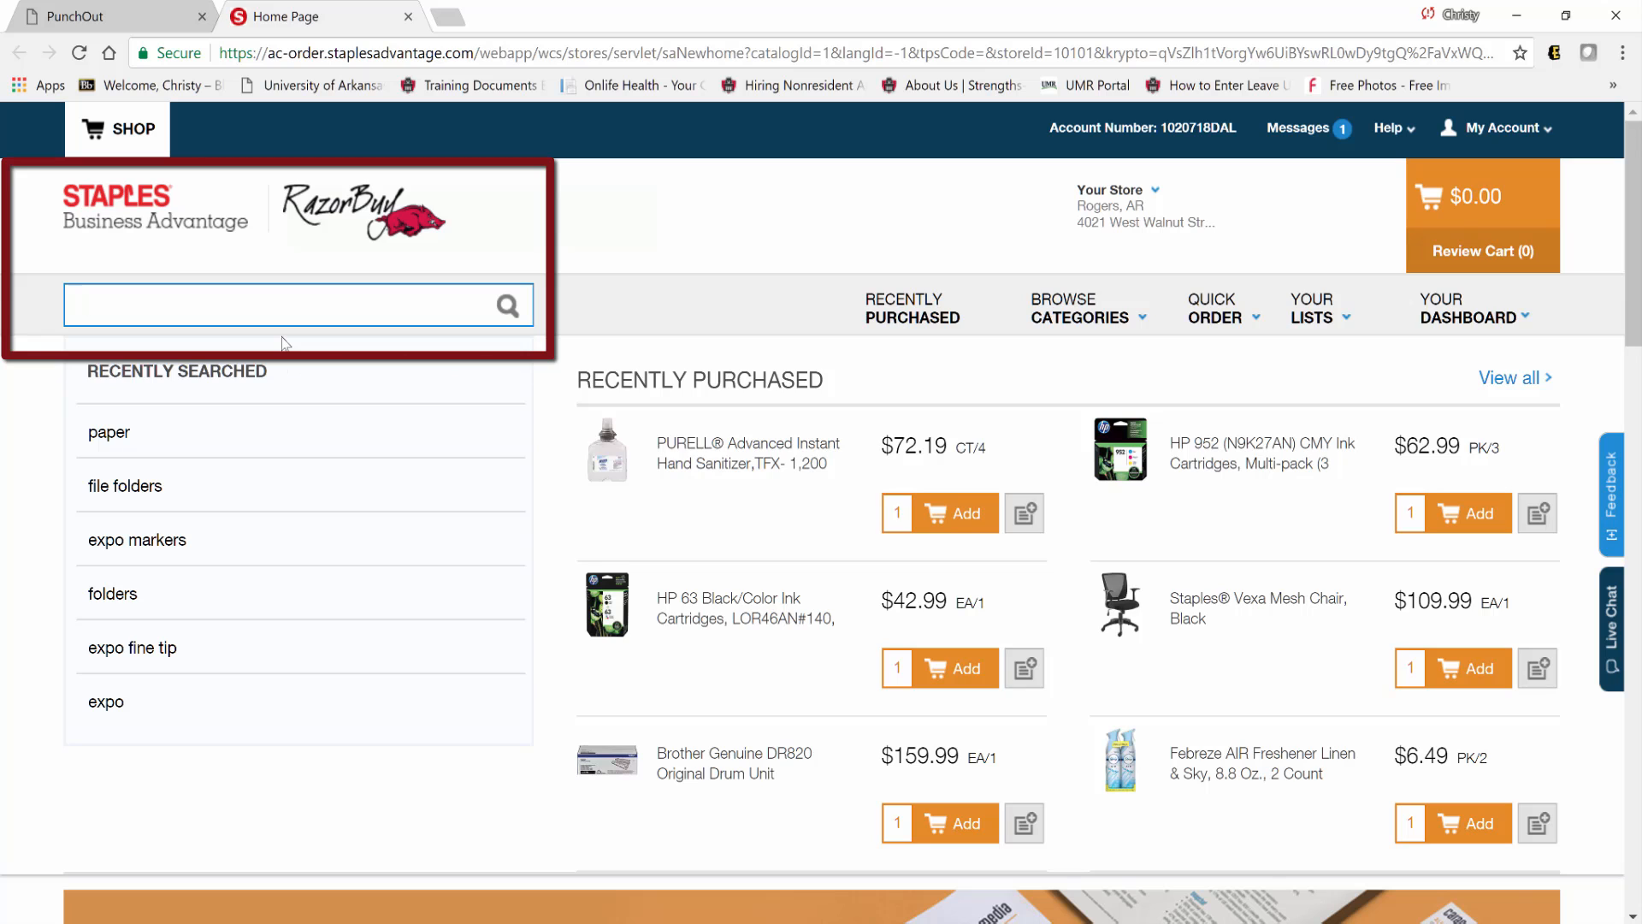
Search for "expo", add the blue chisel-tip Expo Low Odor Dry-Erase Markers 12-pack to the cart, and continue shopping.
text(expo)
key(Return)
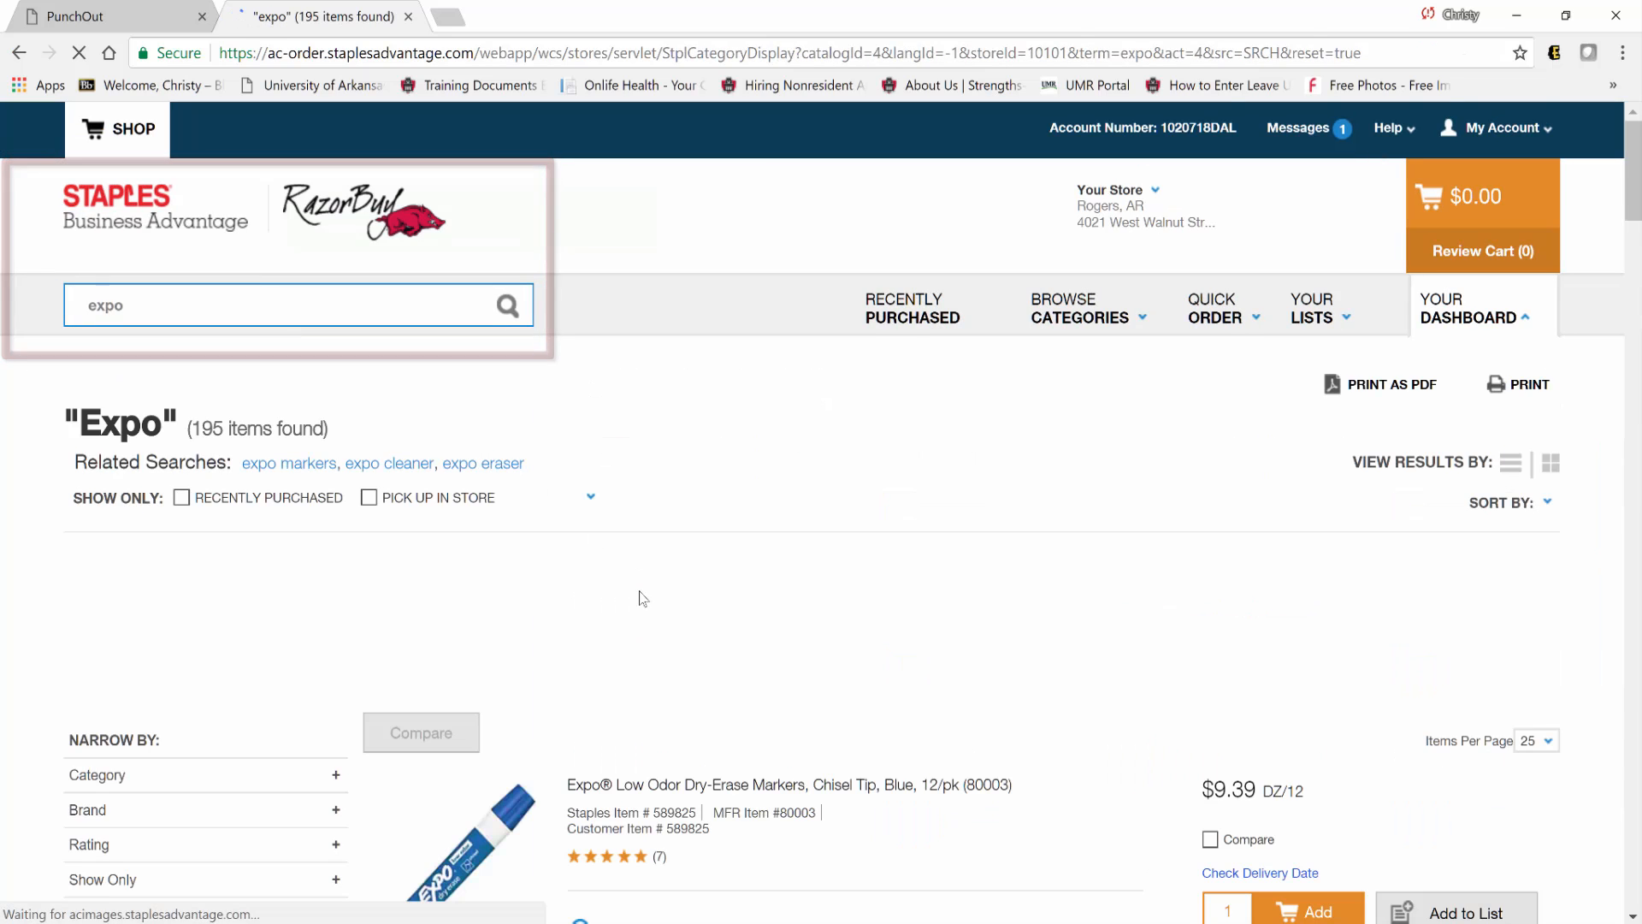
scroll(645, 613, down, 6)
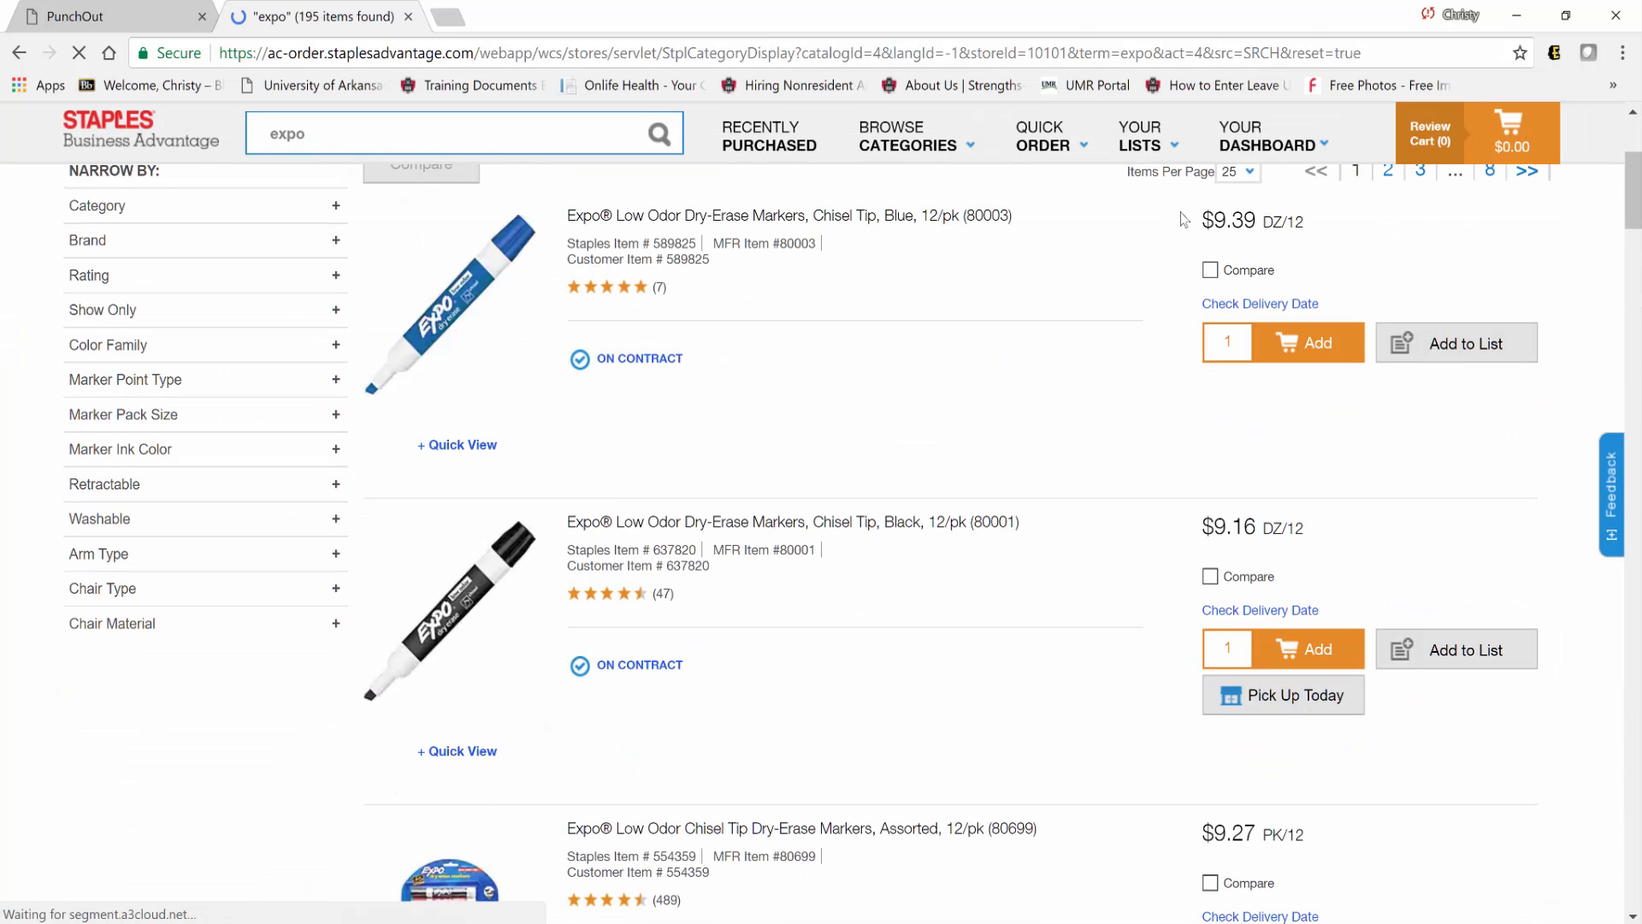
click(1280, 343)
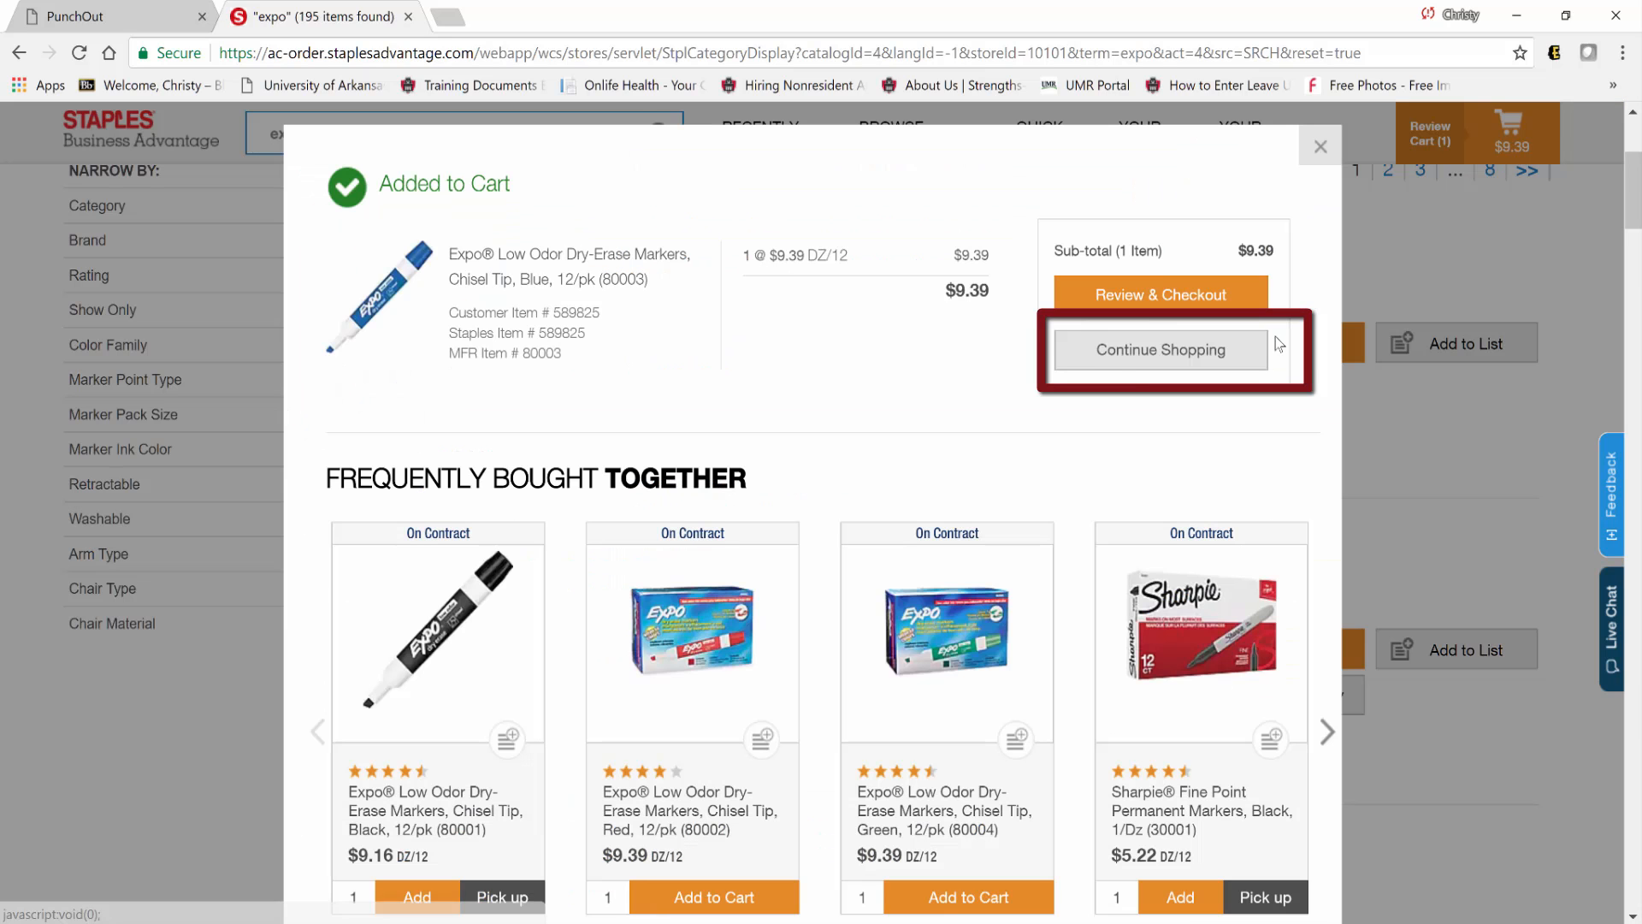
click(1115, 364)
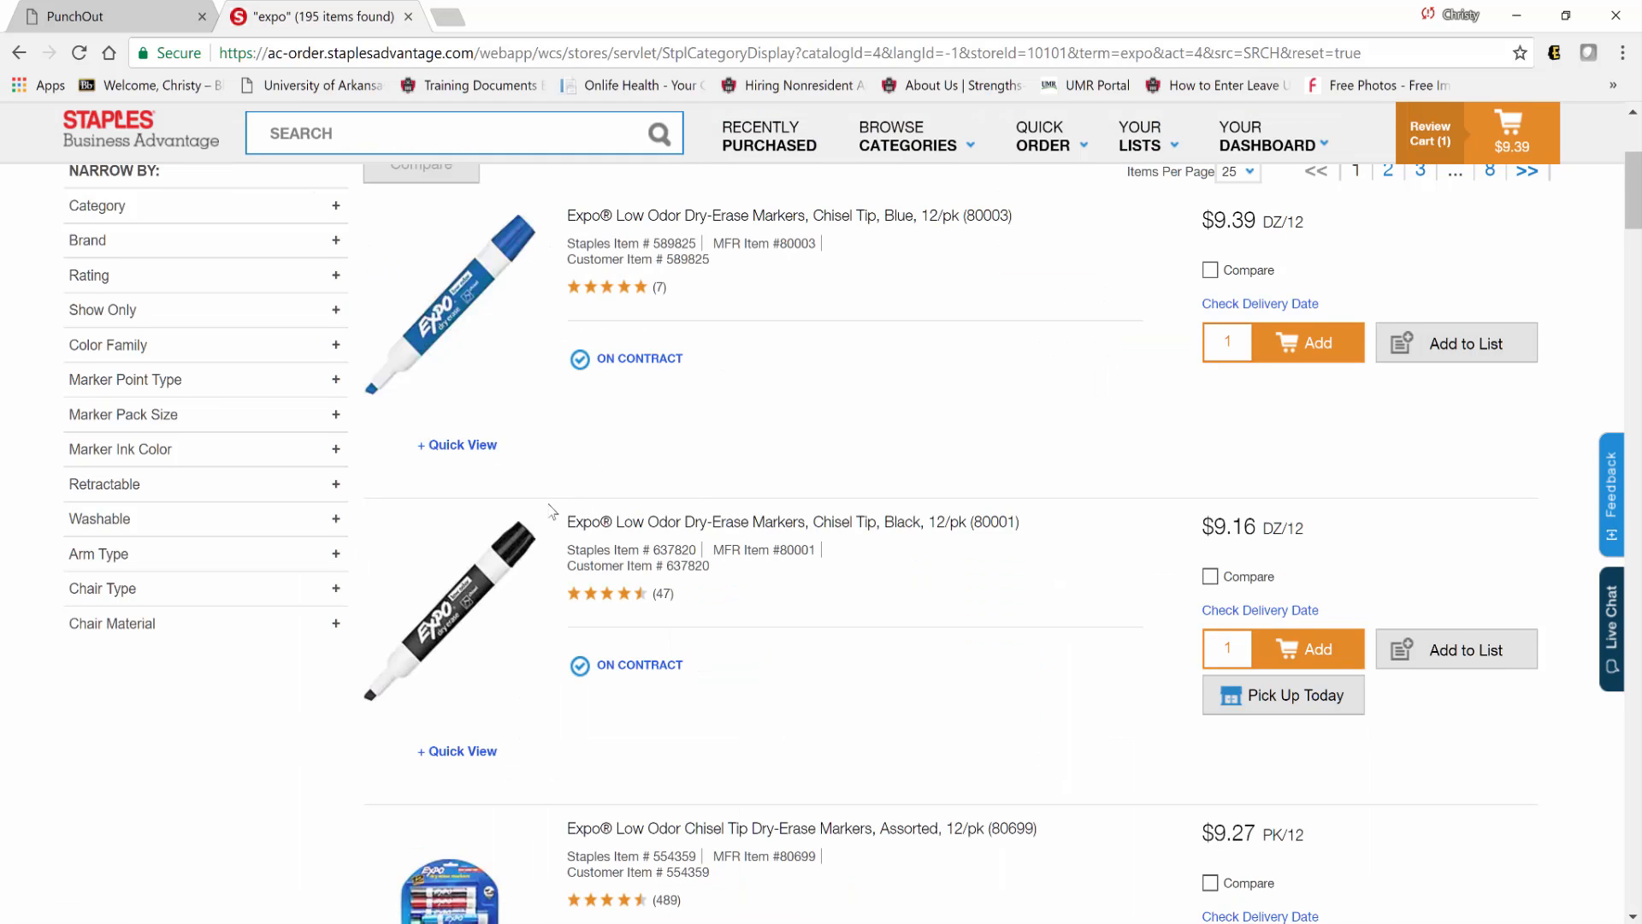
Search for "folders", add the Staples Colored Top-Tab File Folders 100/Pack to the cart, and continue shopping.
scroll(564, 511, up, 1)
scroll(552, 511, up, 3)
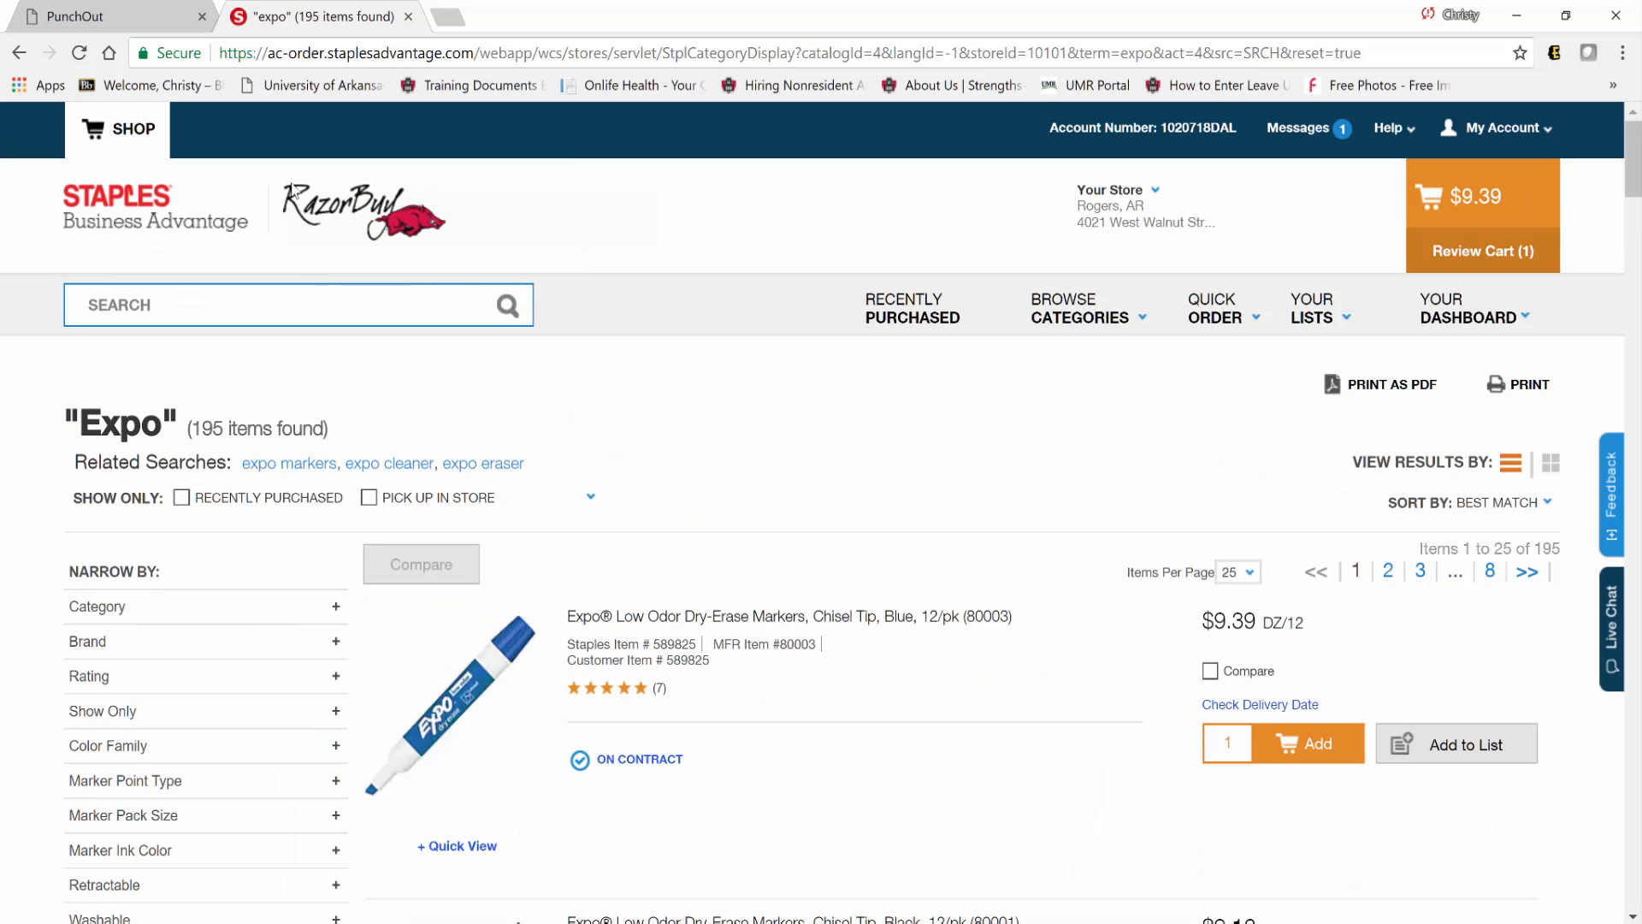
click(260, 296)
text(folders)
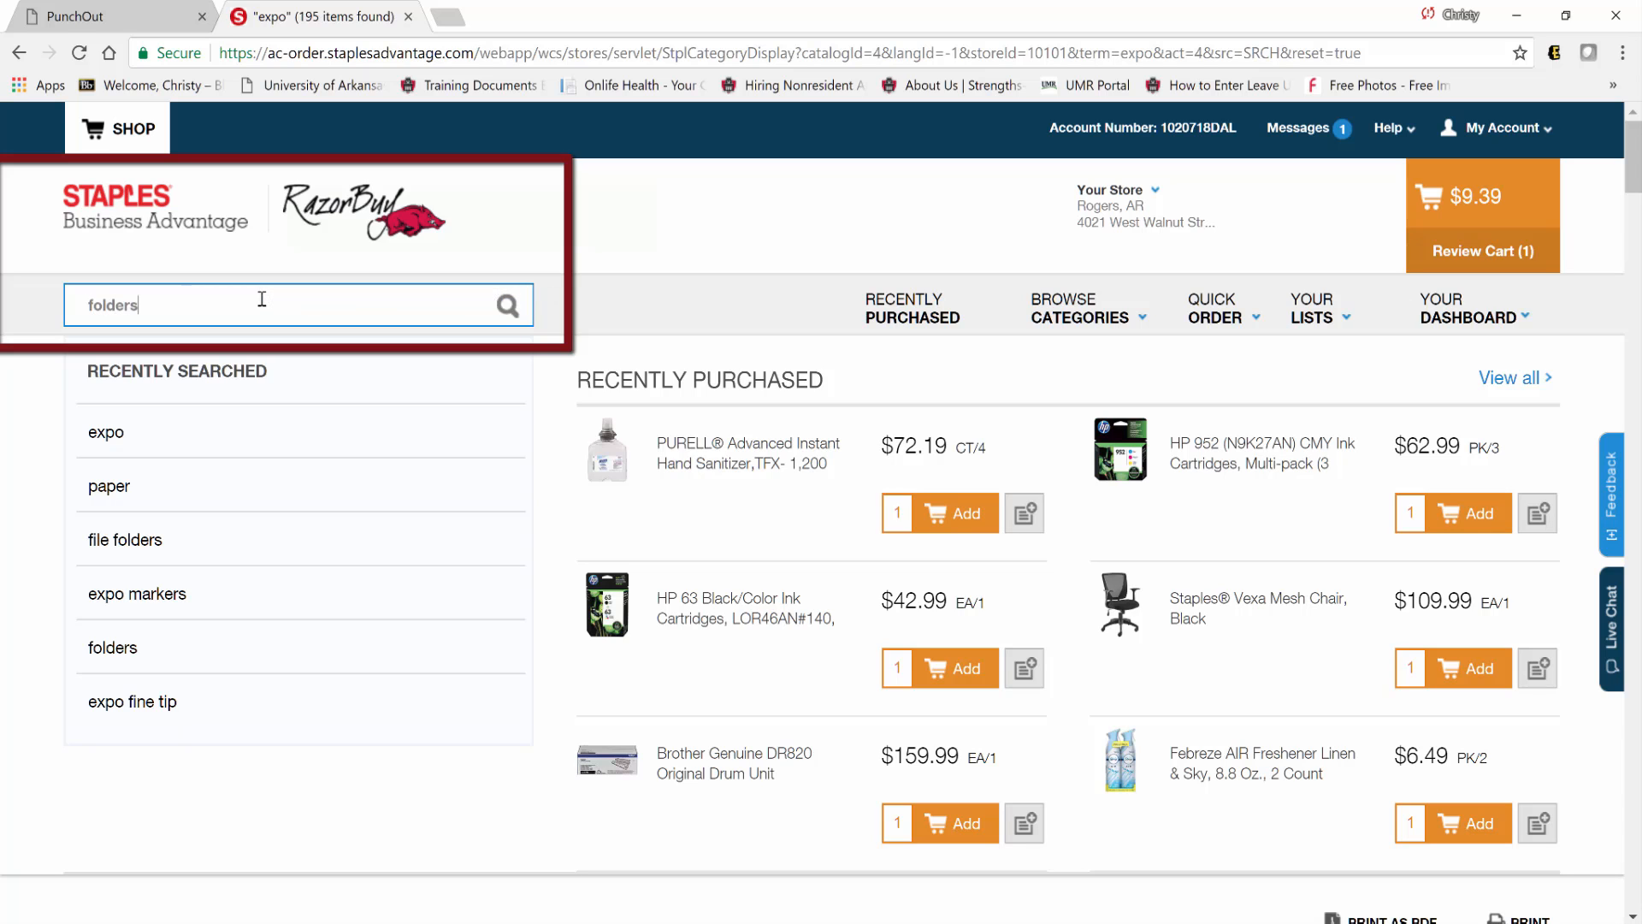
key(Return)
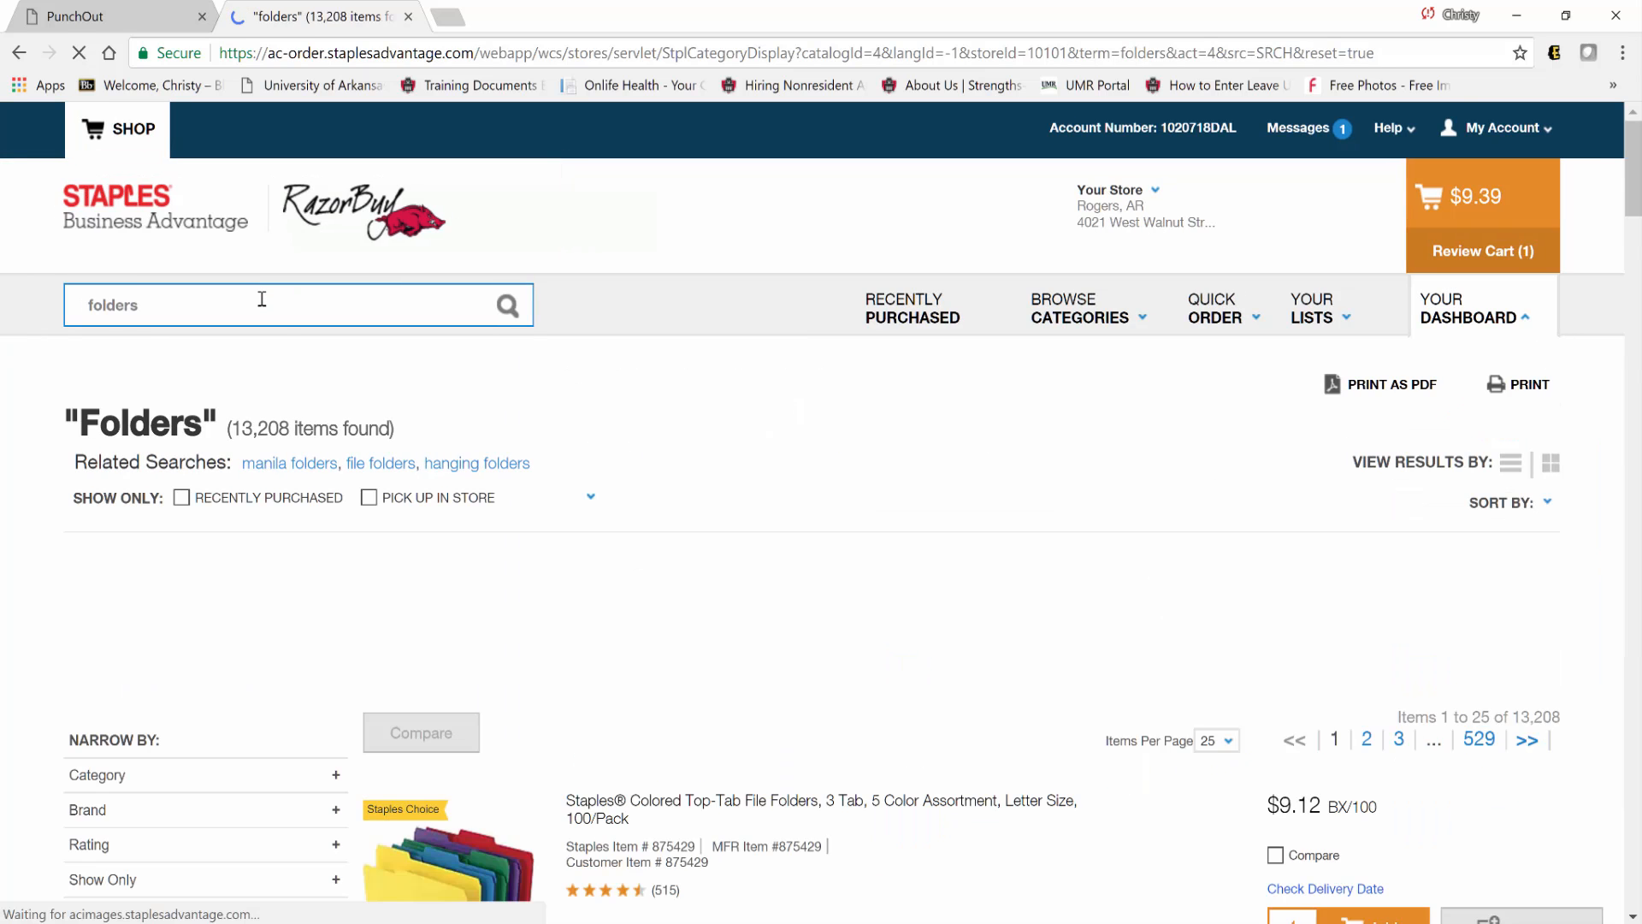
scroll(262, 299, down, 6)
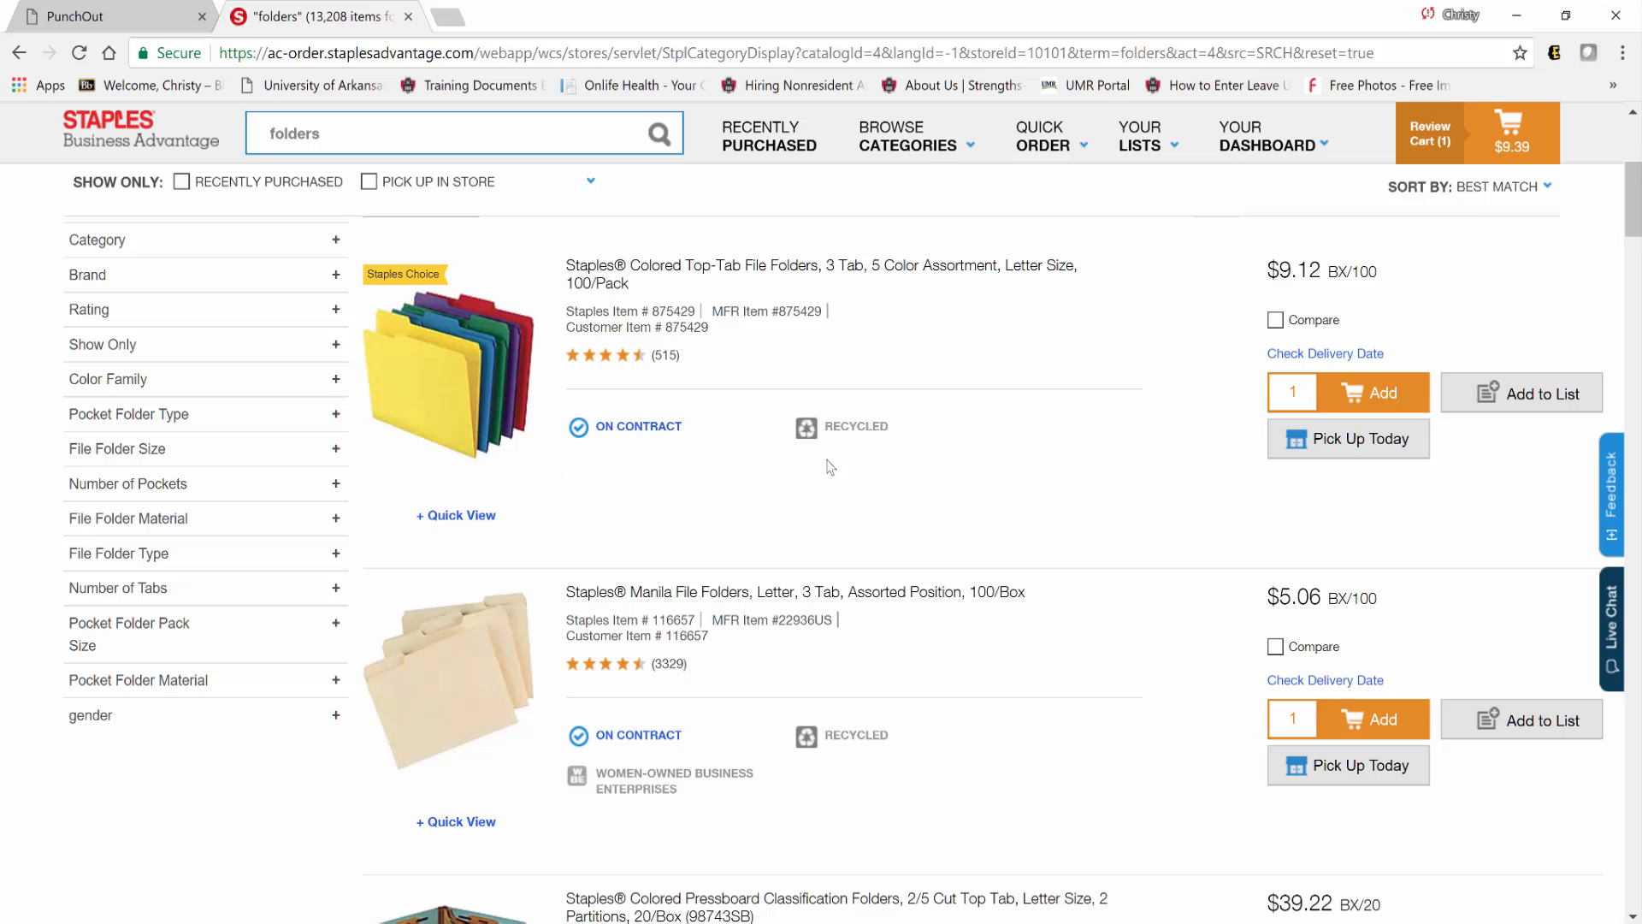
click(1381, 396)
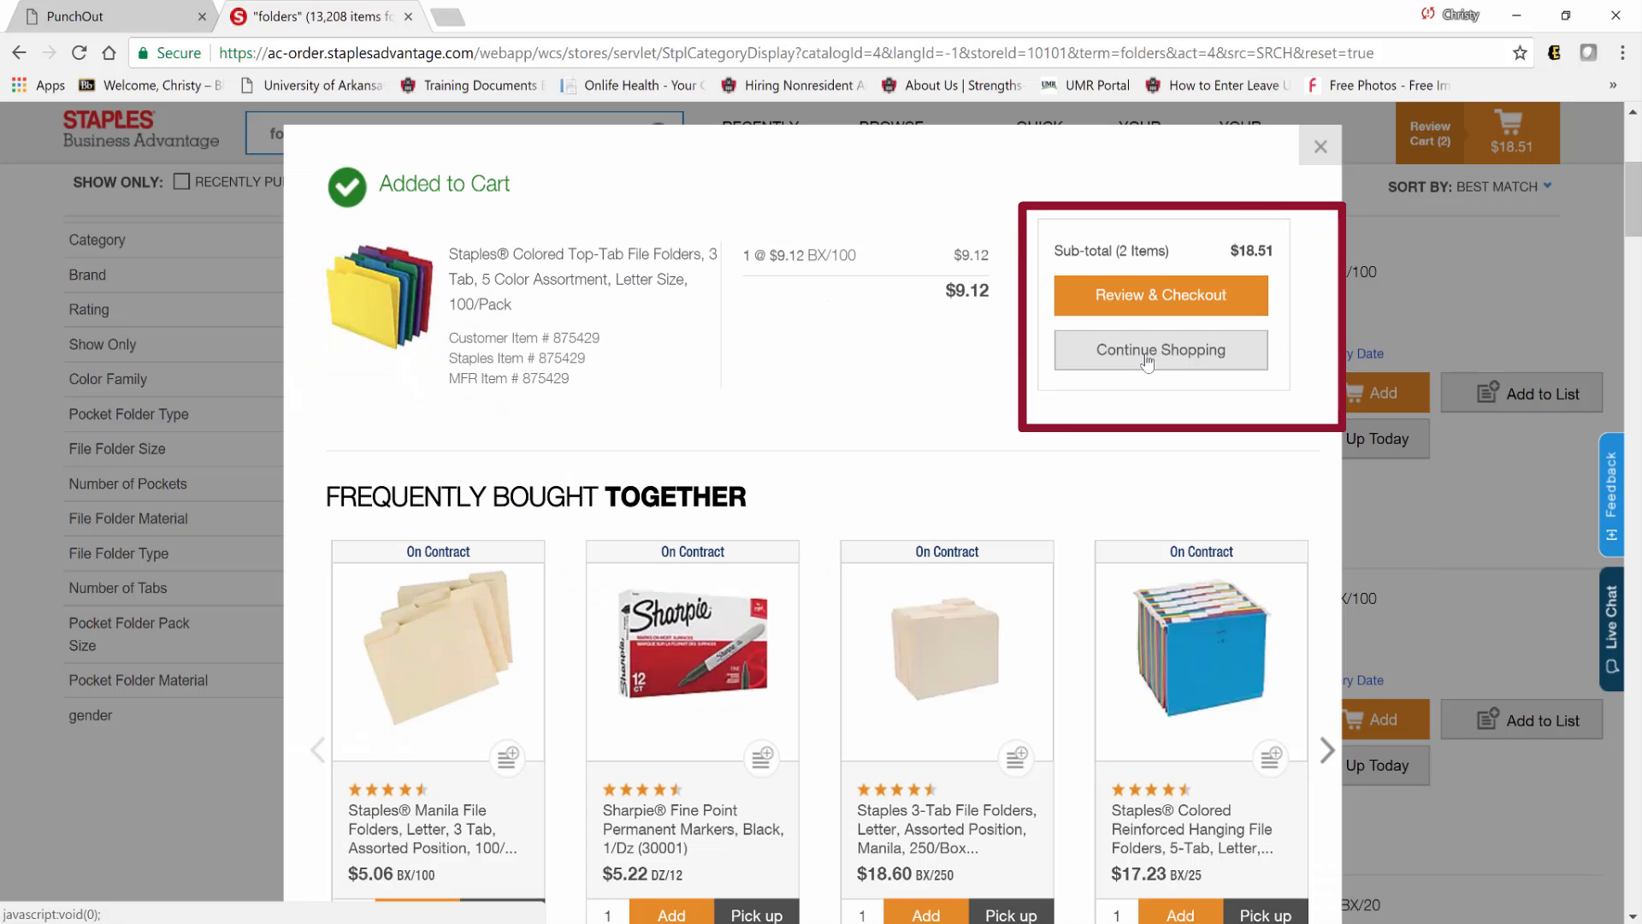
click(1146, 361)
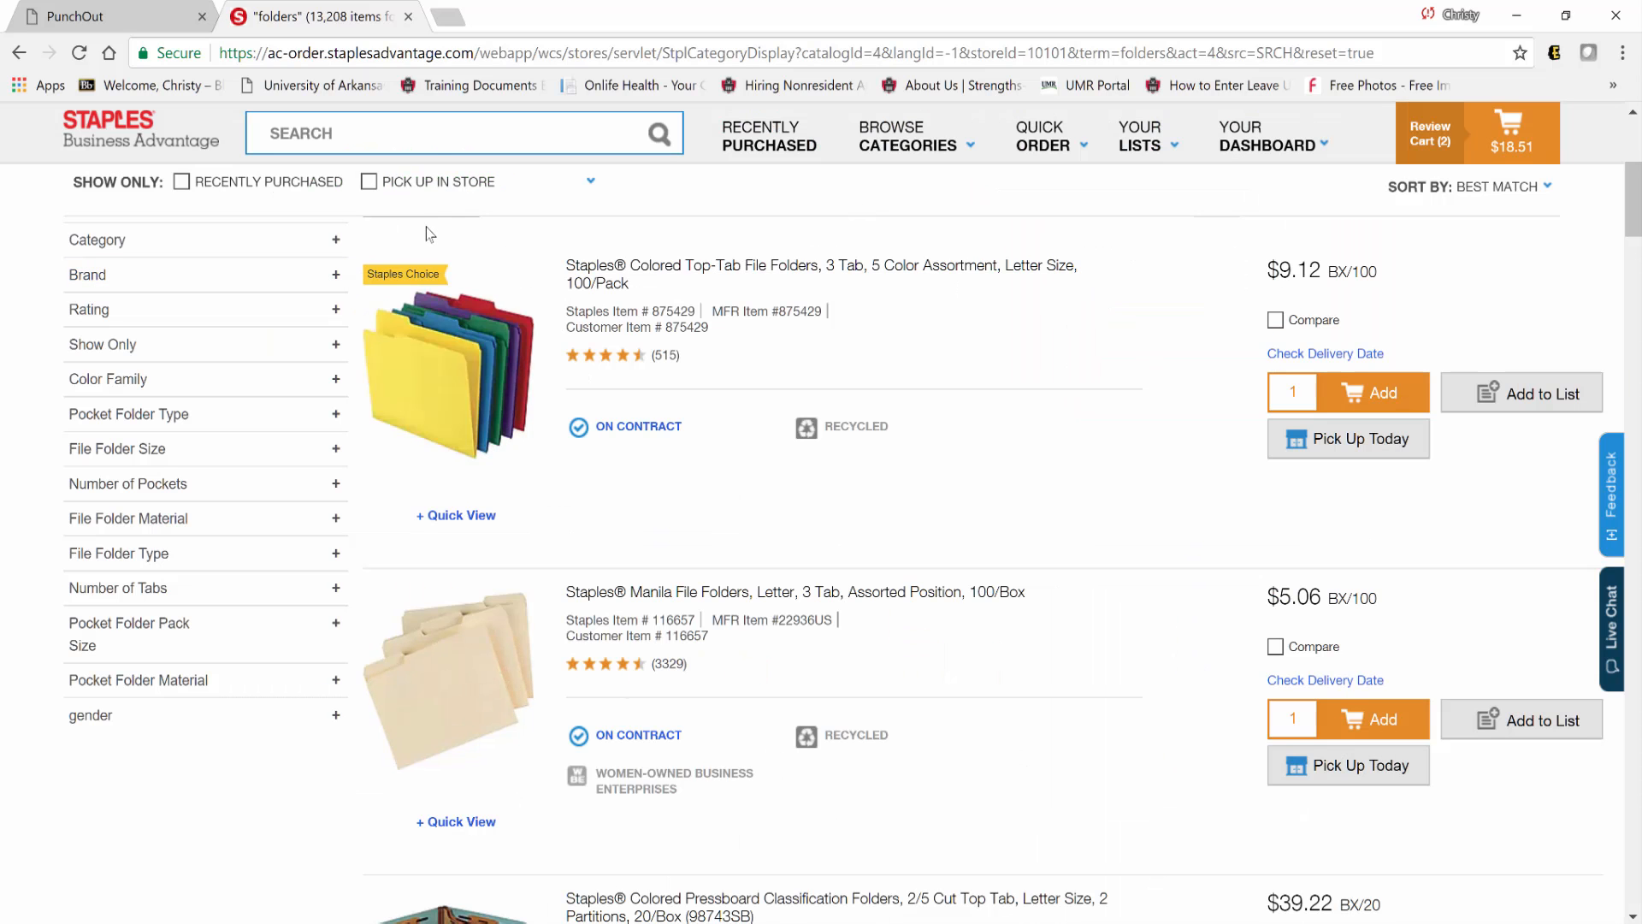
Search for "paper" and add the Staples Copy Paper, 8-1/2x11", Letter Size, to the cart.
mouse_move(462, 303)
scroll(462, 301, up, 1)
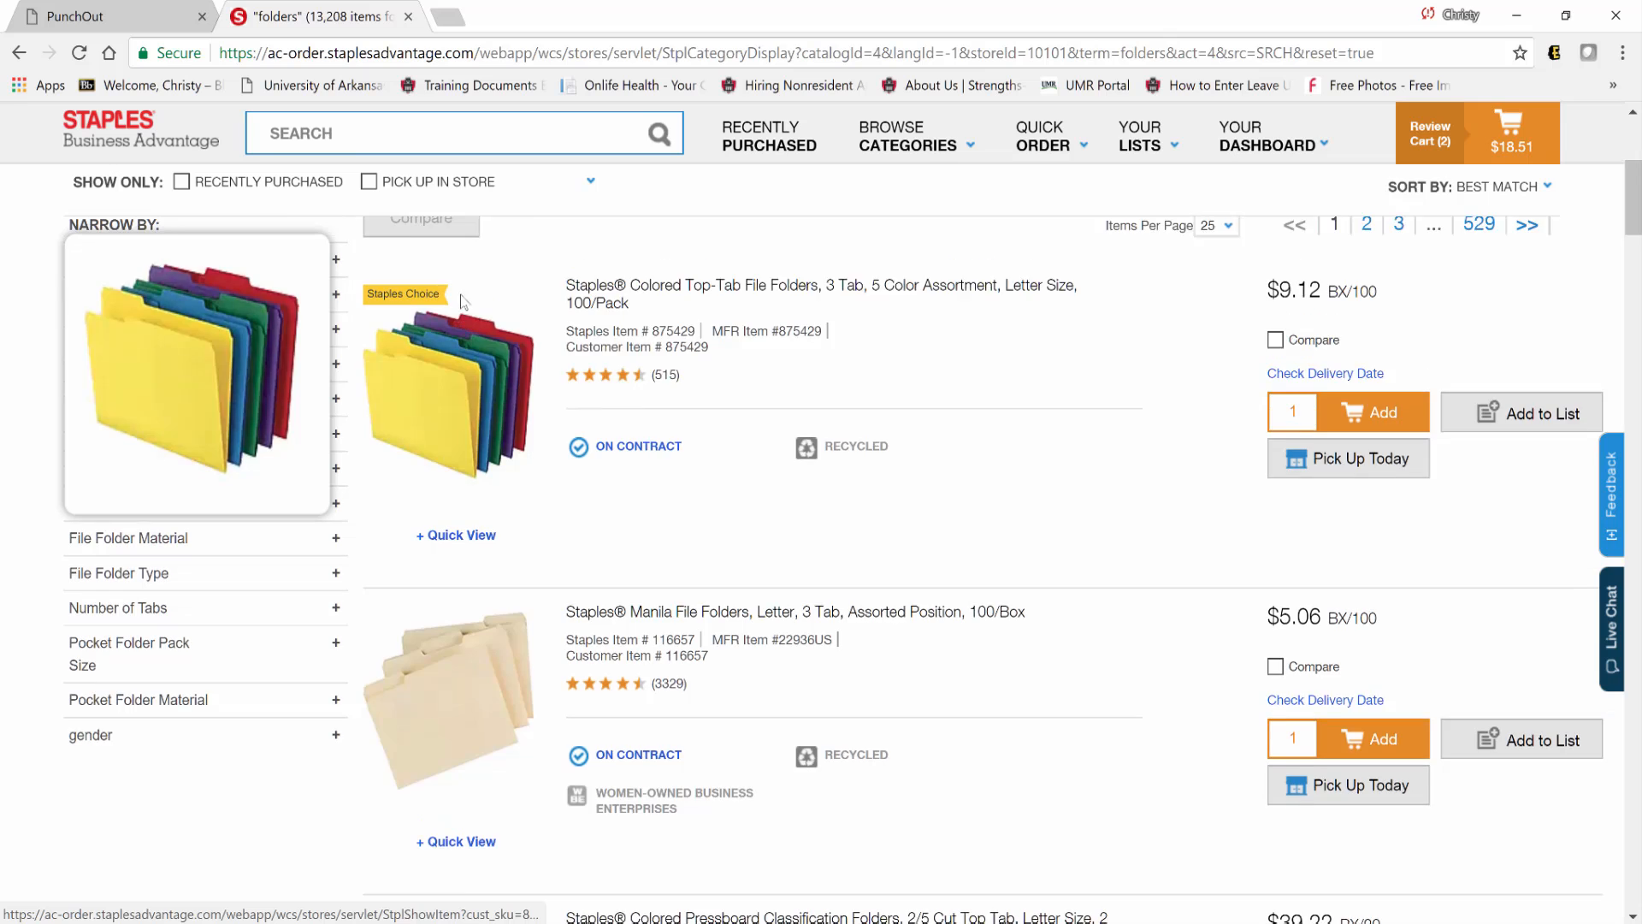
scroll(462, 301, up, 5)
click(169, 317)
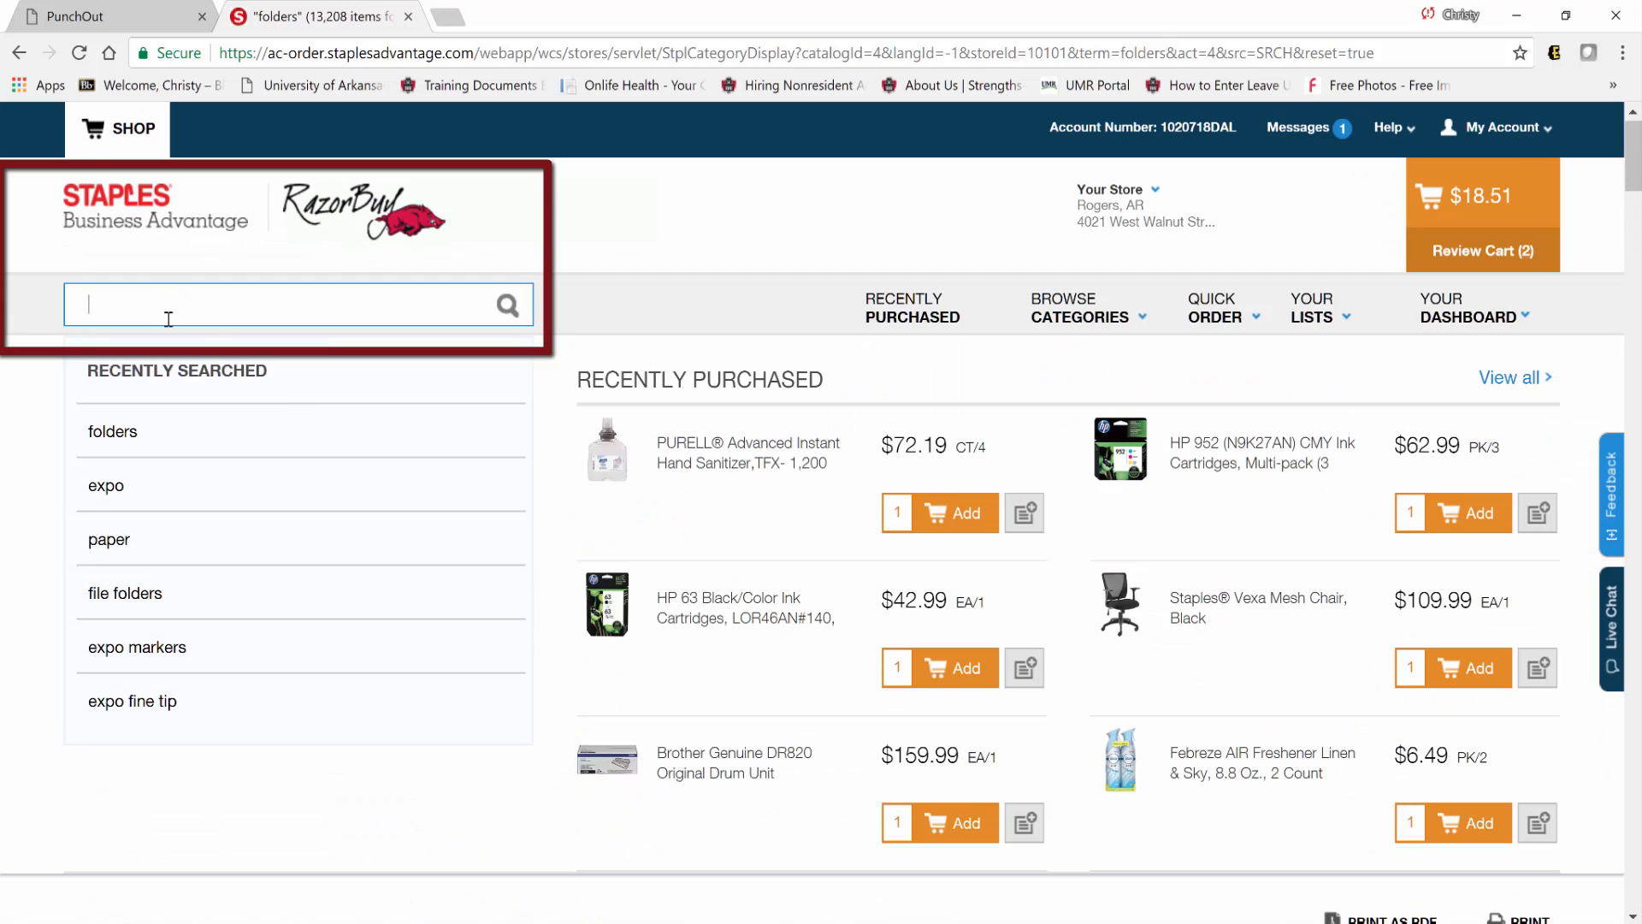
text(paper)
key(Return)
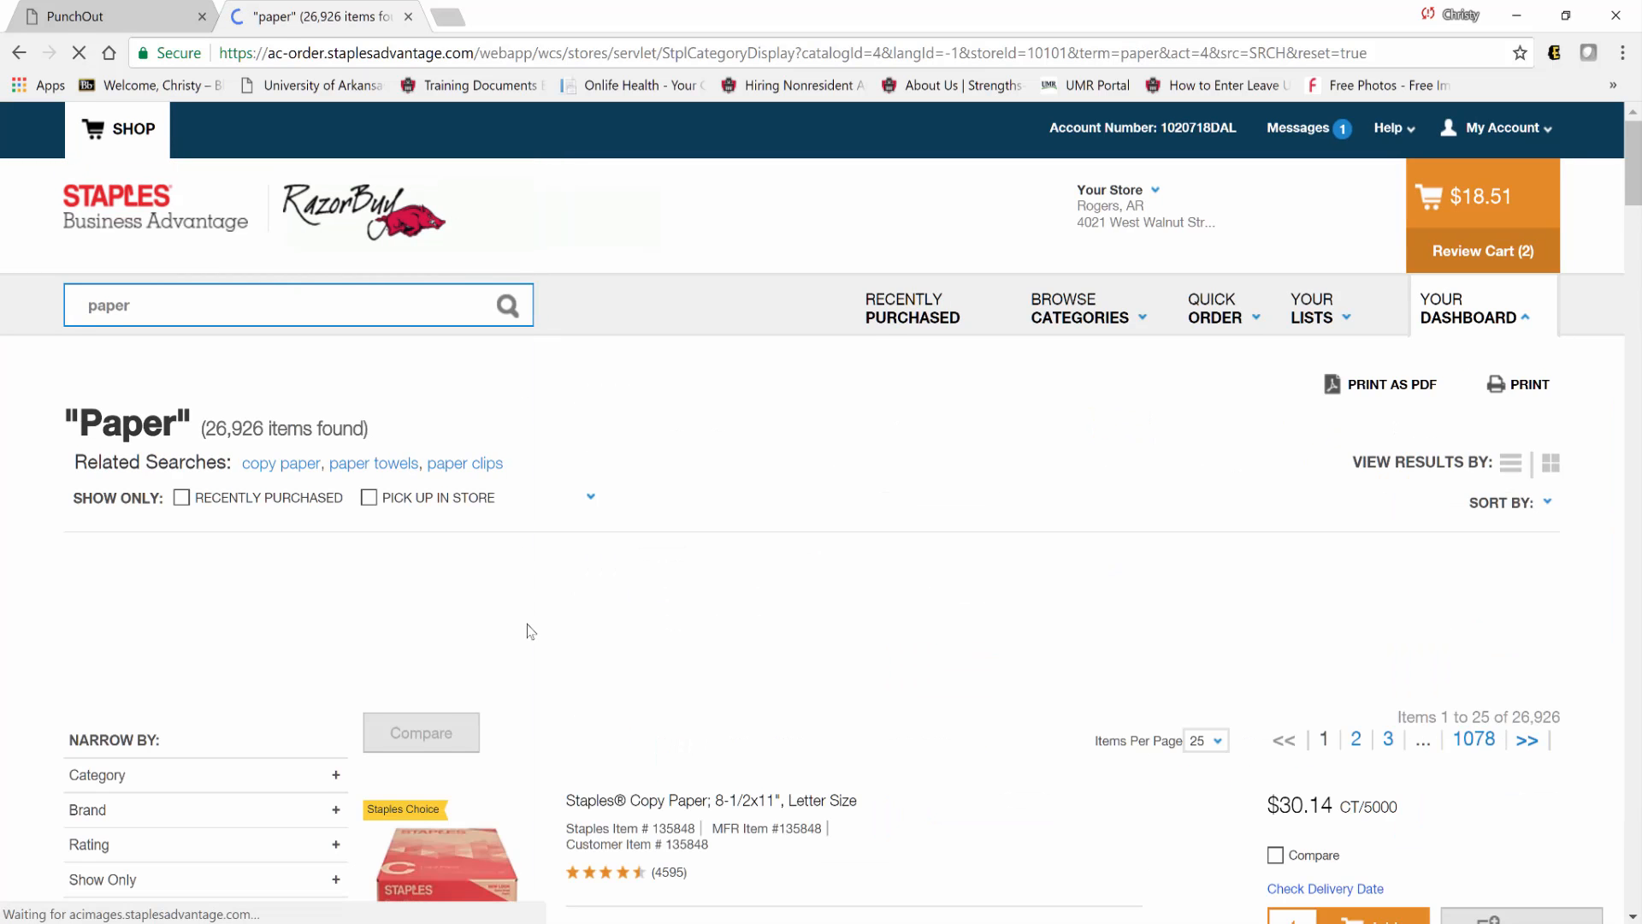
scroll(530, 631, down, 5)
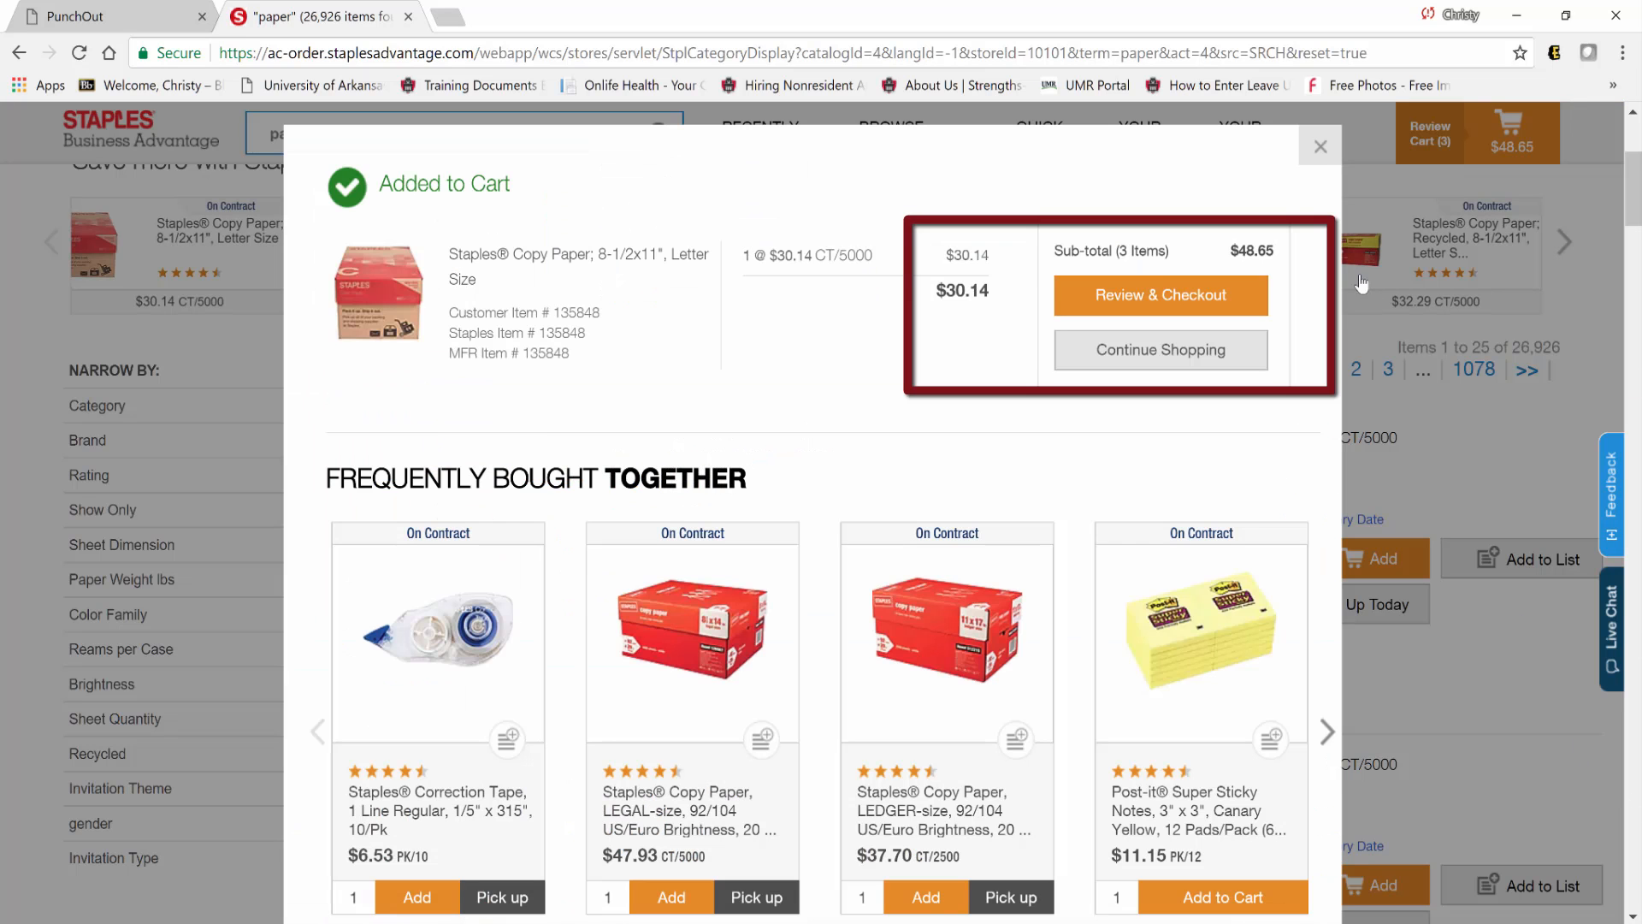
Go to review and checkout, look over the suggested alternative products, and decline them.
click(1144, 300)
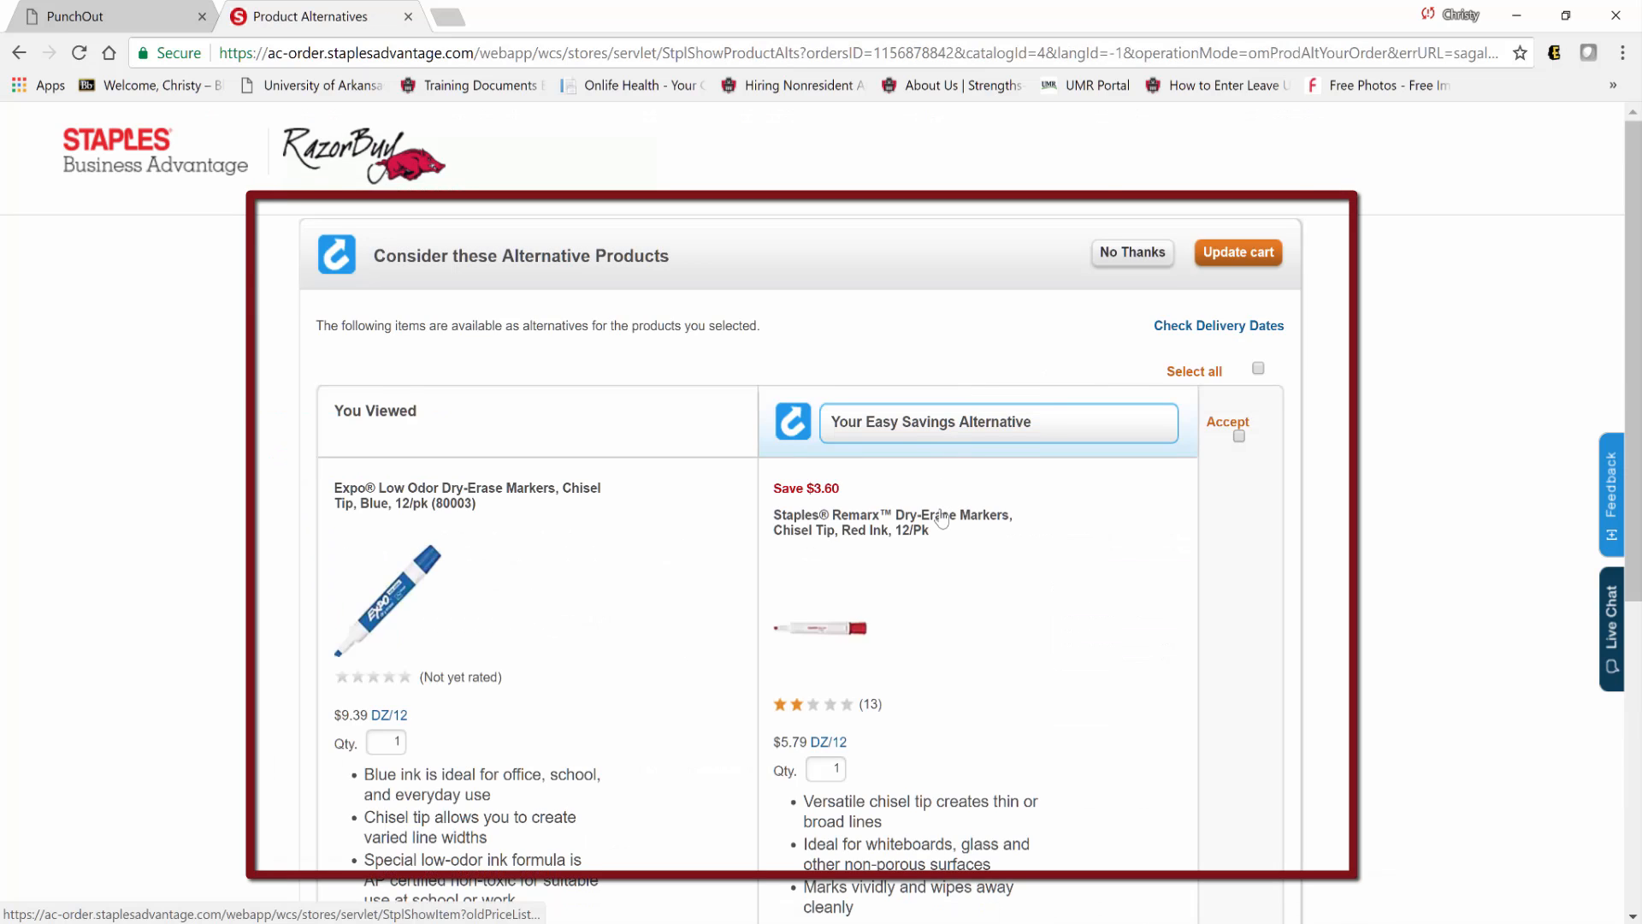
scroll(941, 519, down, 1)
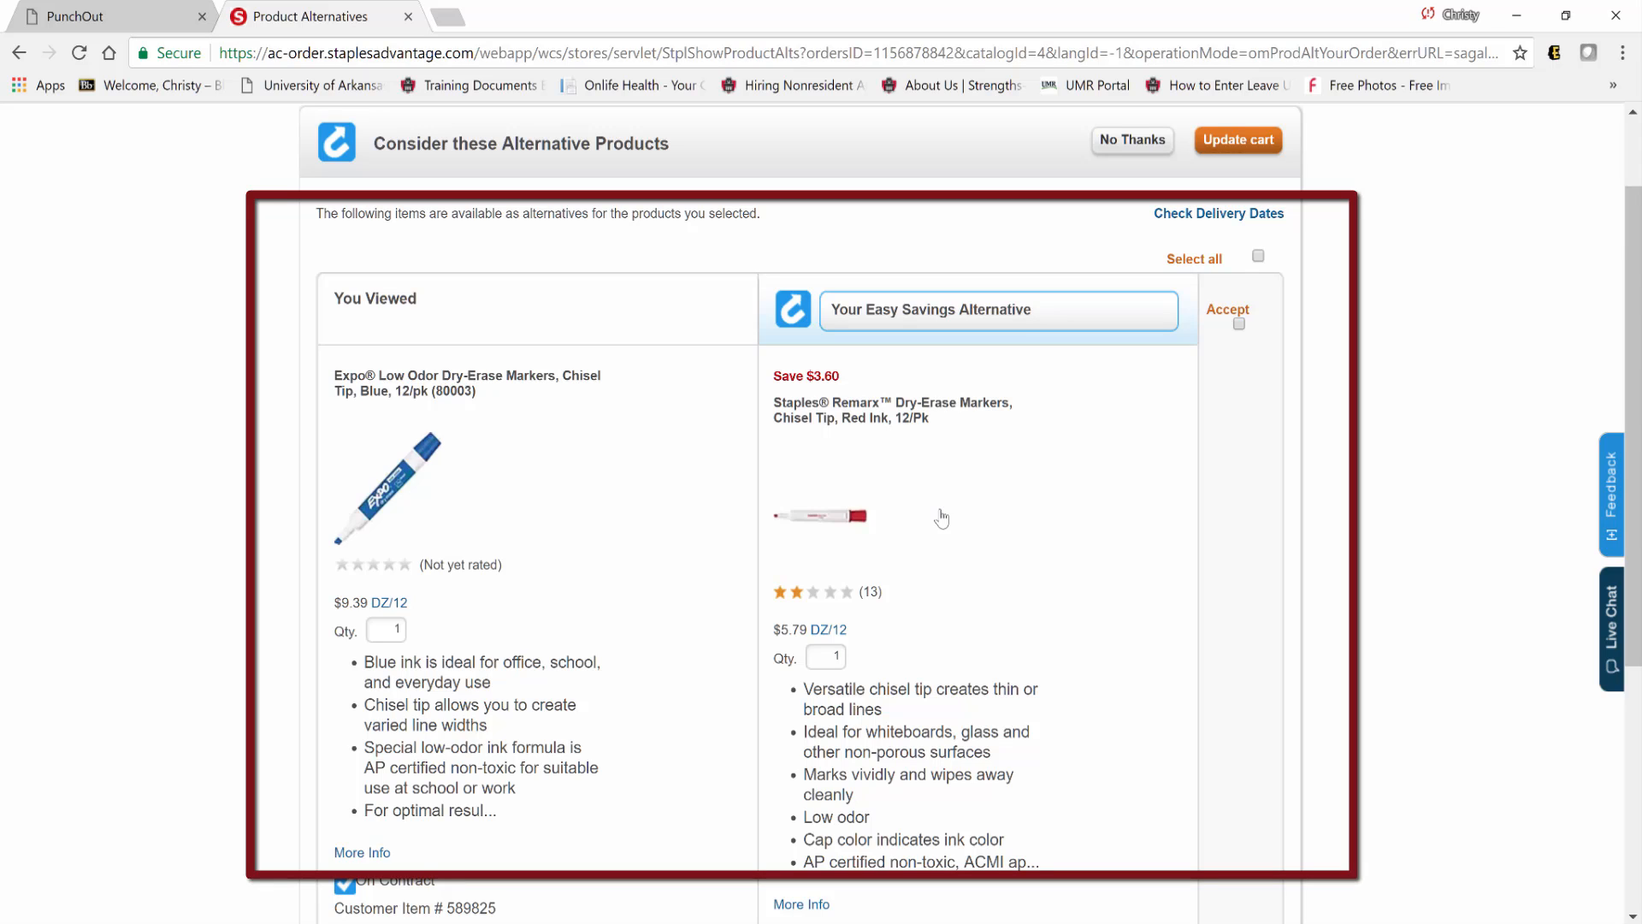
scroll(941, 518, up, 1)
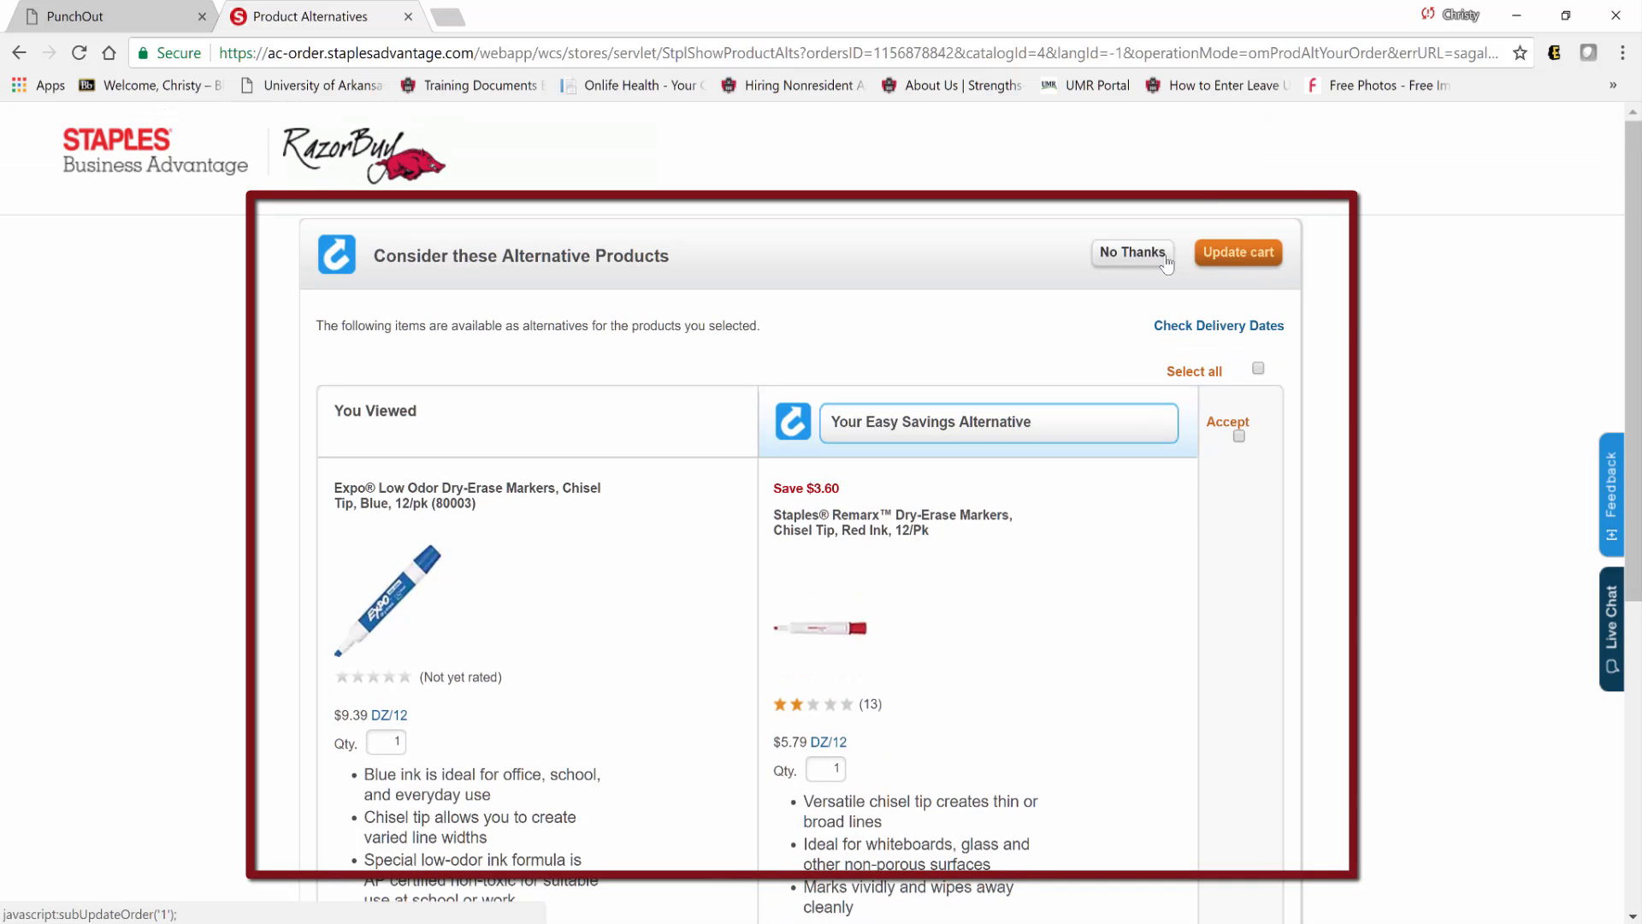
click(1103, 266)
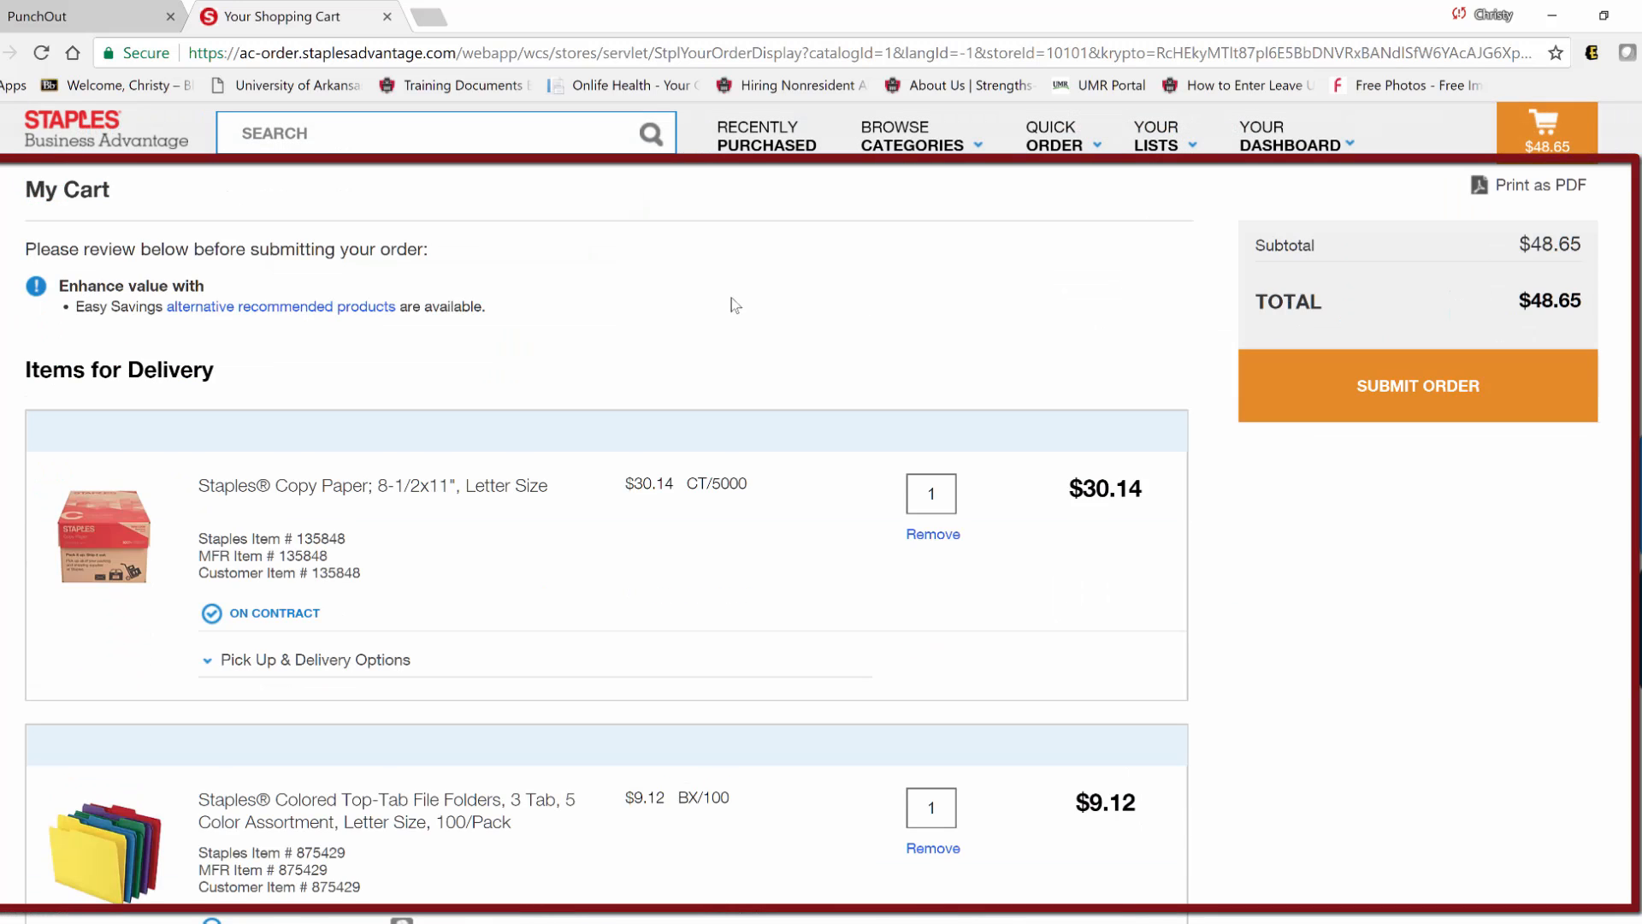
Review the items in the cart and set the quantity of the blue Expo dry-erase markers to 2.
scroll(736, 305, down, 1)
scroll(732, 302, down, 1)
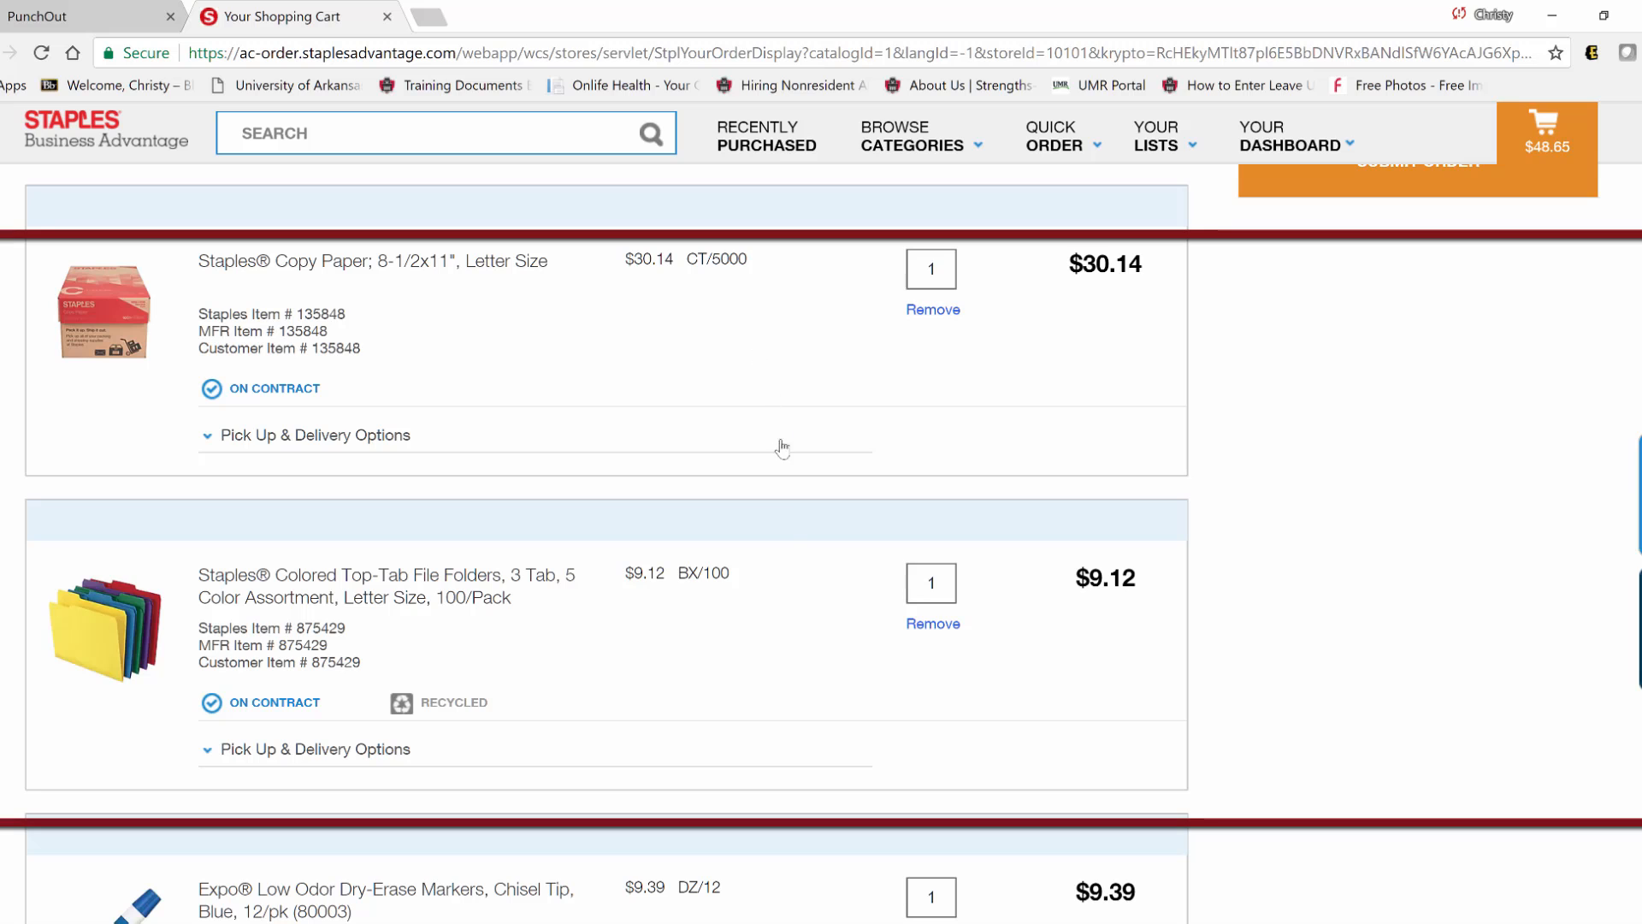
scroll(789, 530, down, 1)
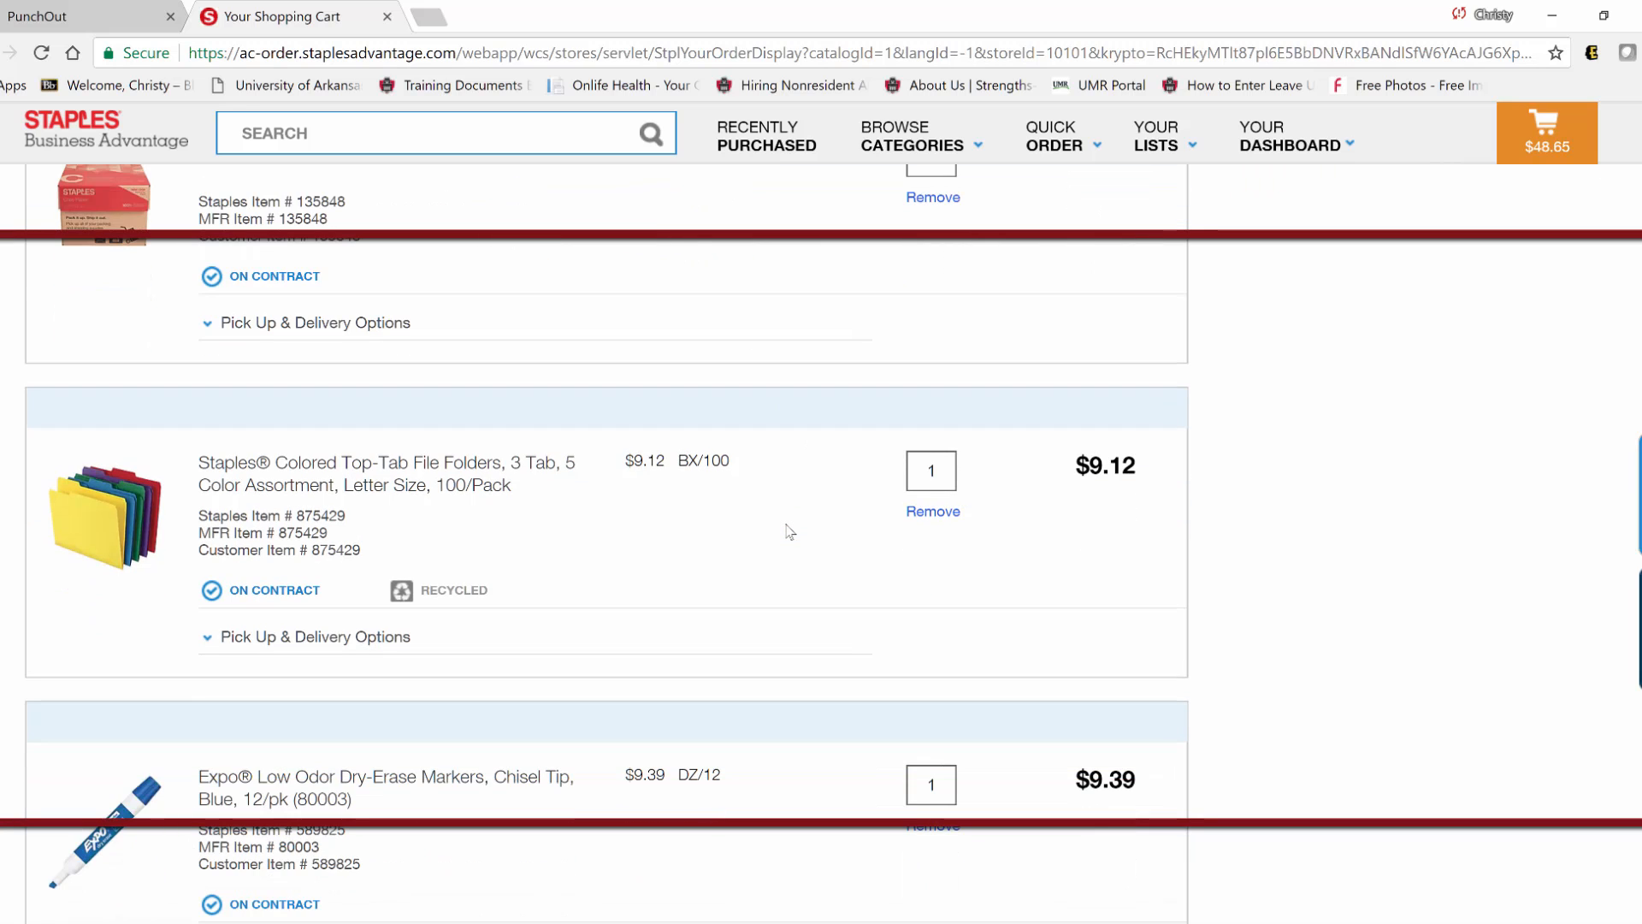
scroll(788, 530, down, 1)
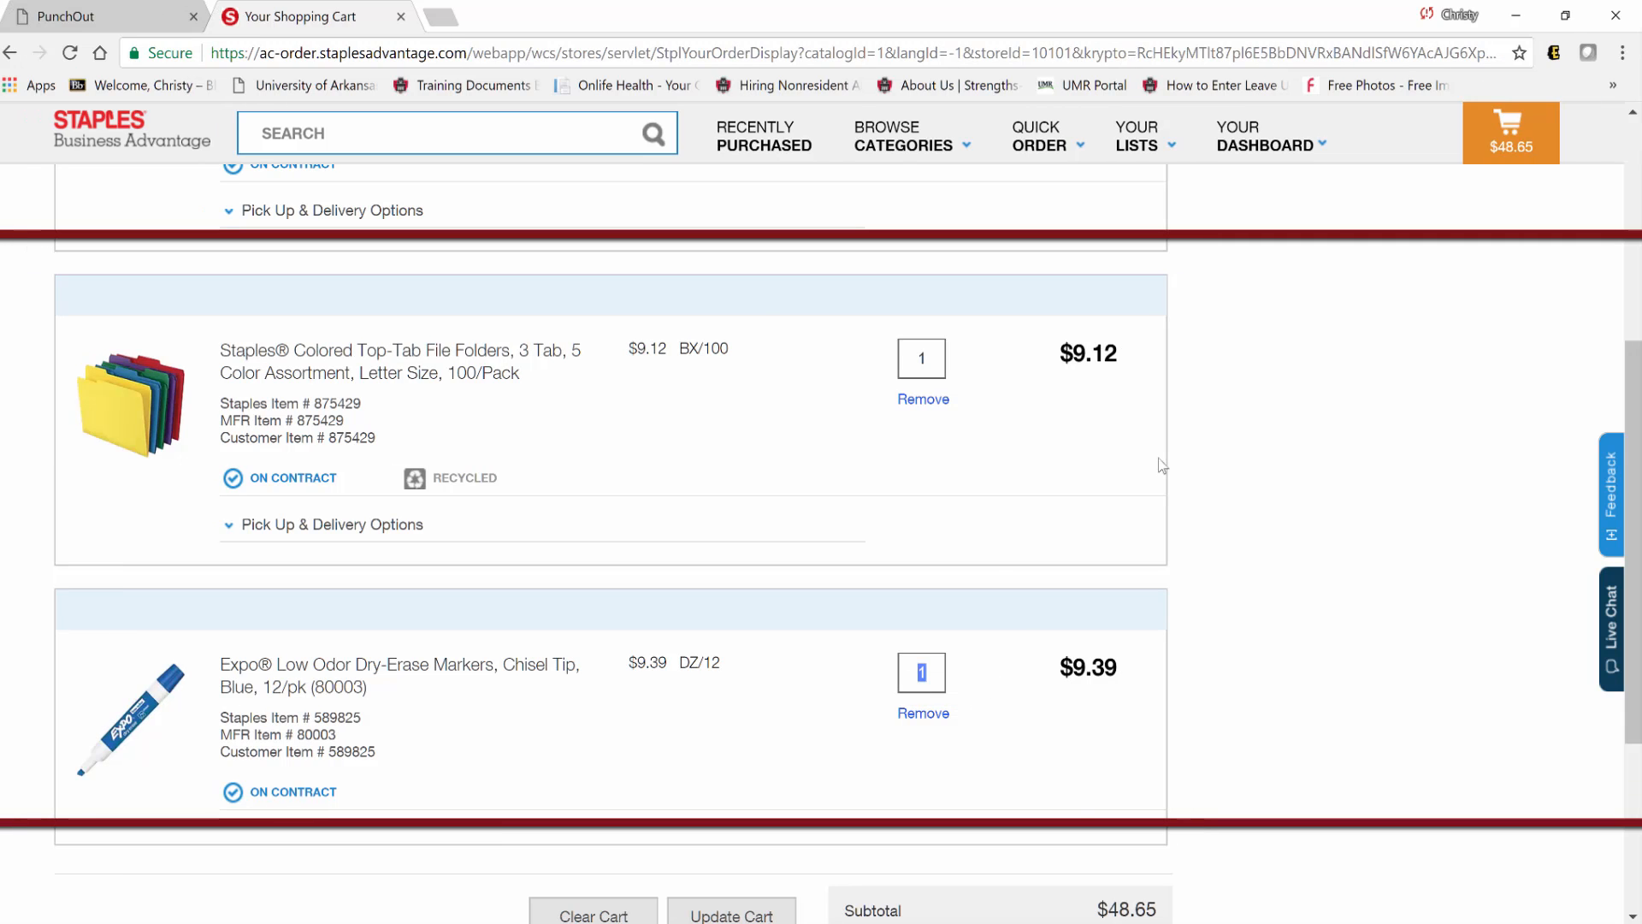
text(1)
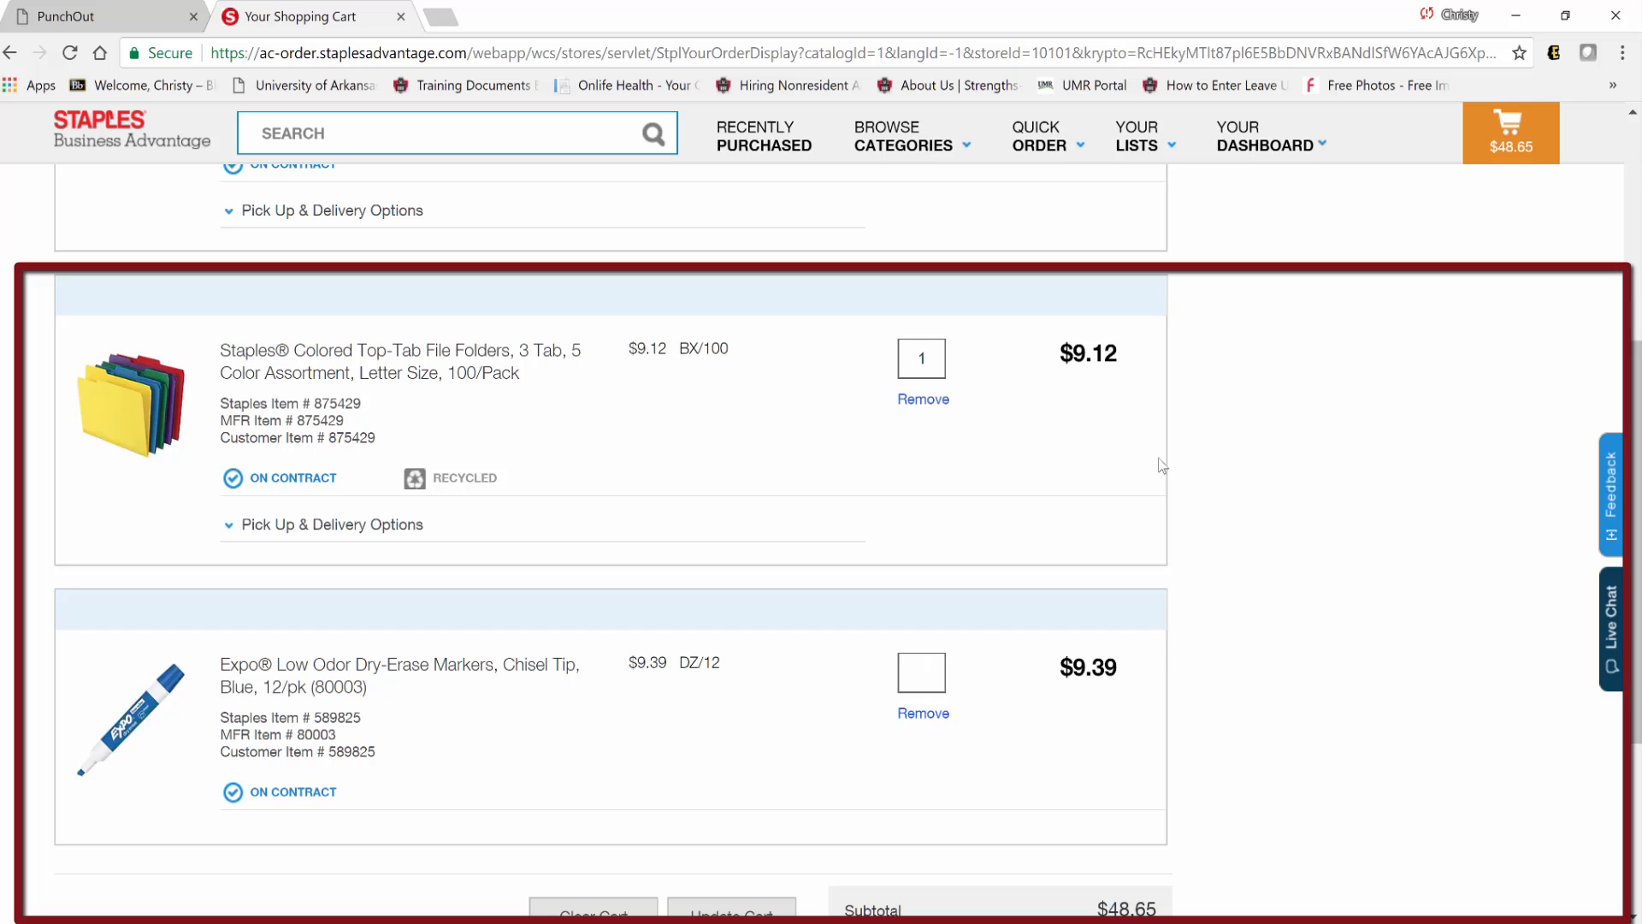
key(BackSpace)
text(2)
Set the quantity of the Colored Top-Tab File Folders to 2 and update the cart.
scroll(879, 542, up, 1)
double_click(922, 470)
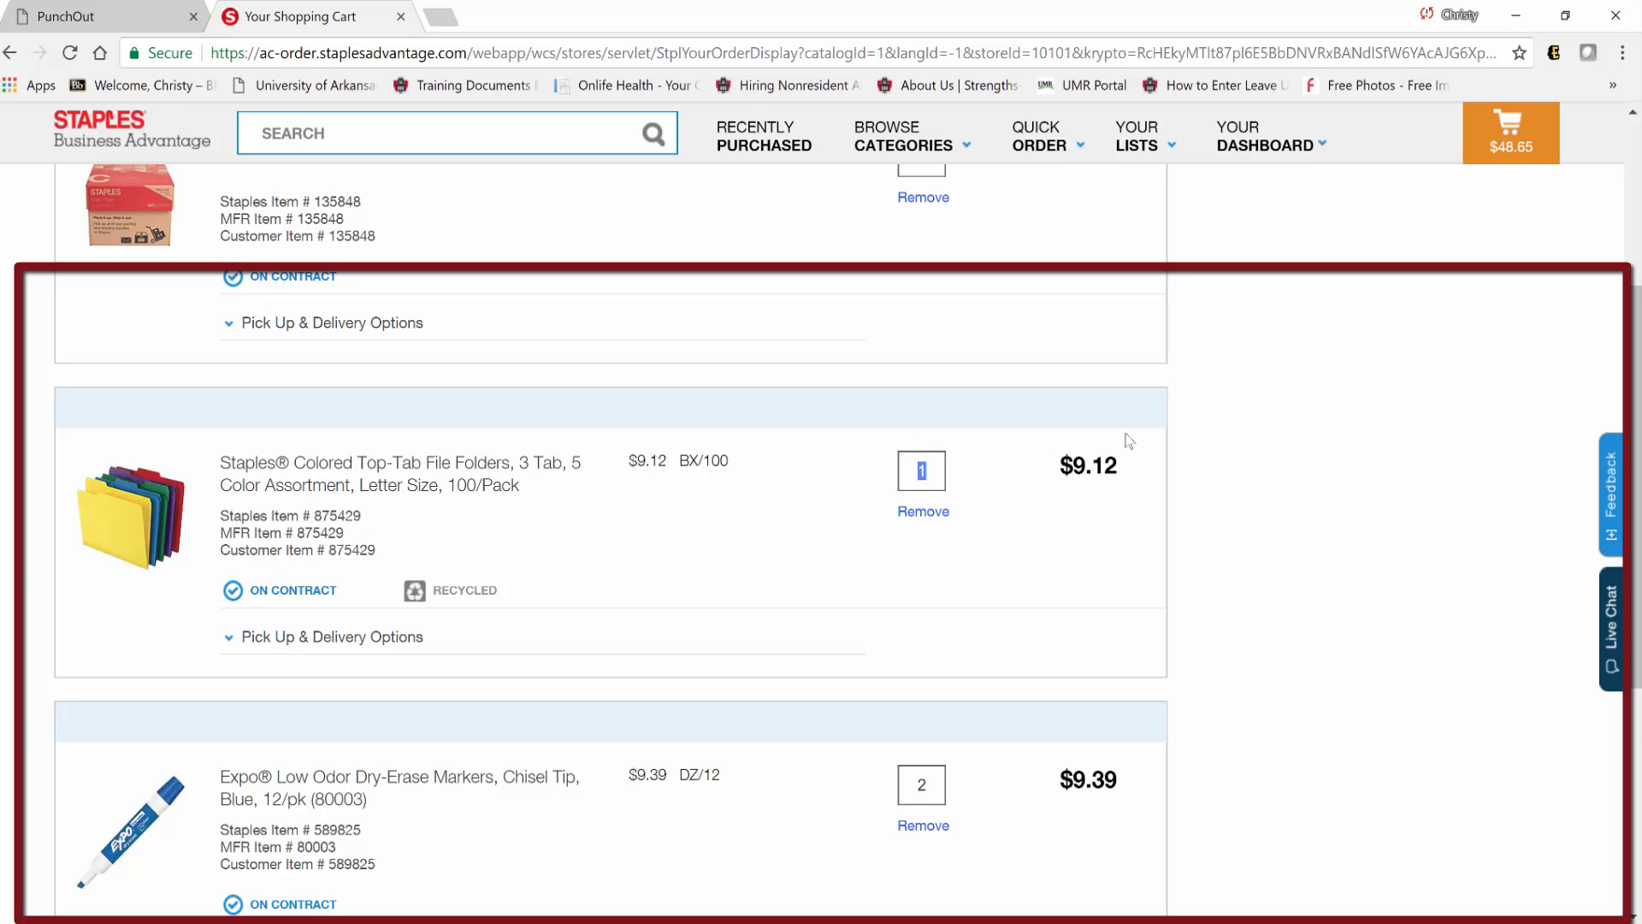
key(BackSpace)
text(2)
scroll(1103, 466, down, 3)
scroll(598, 770, down, 1)
click(757, 691)
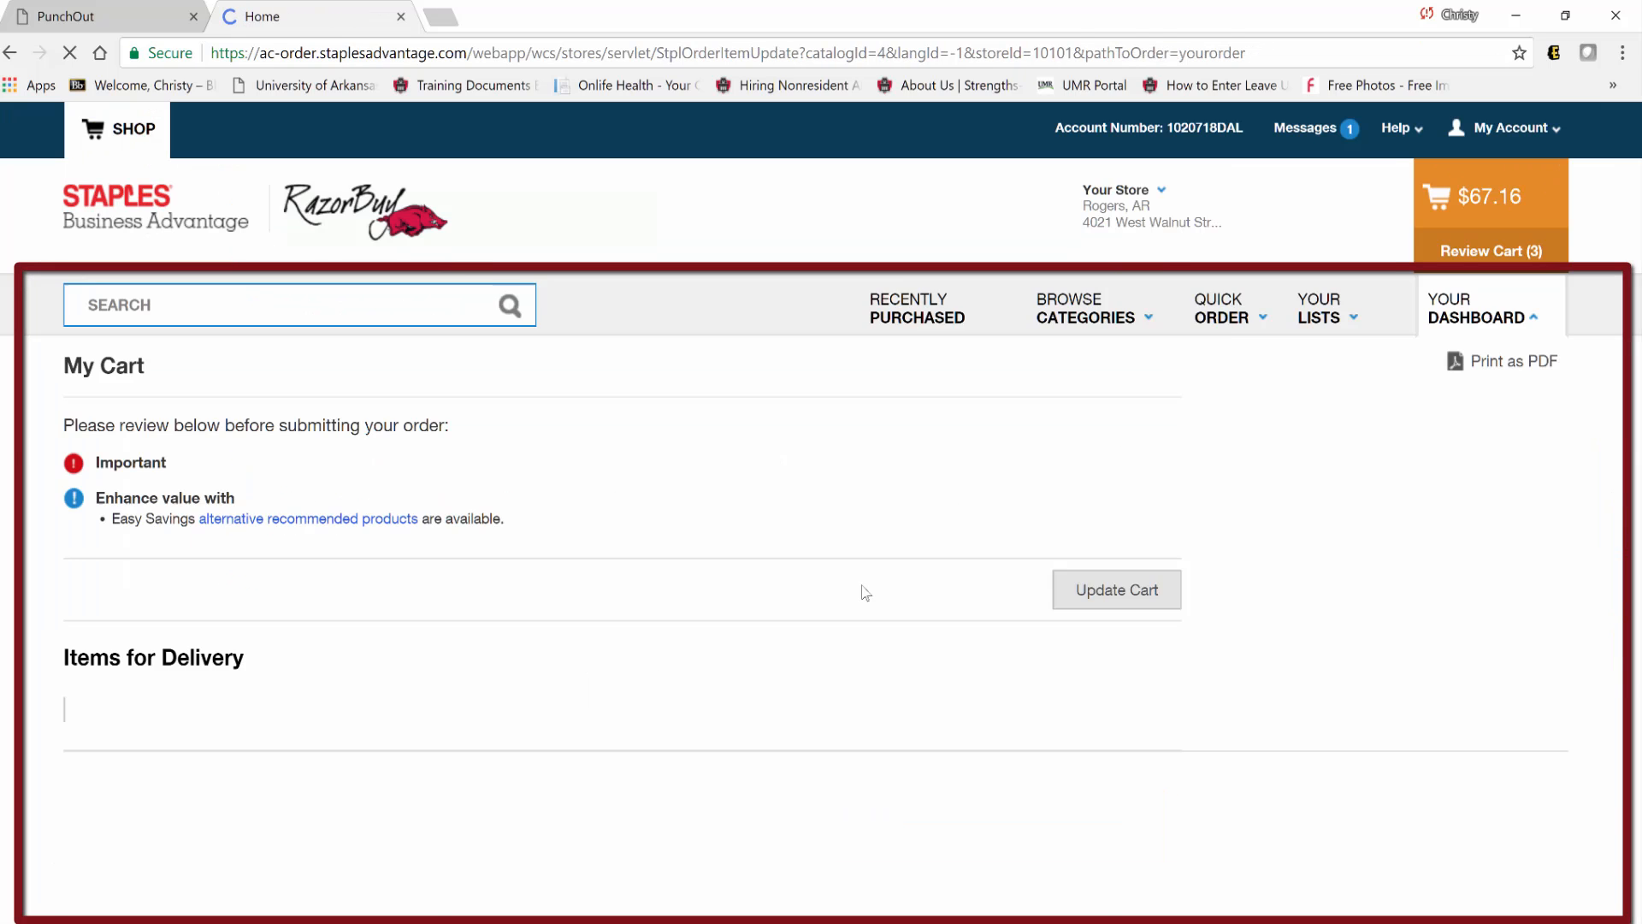
Review the updated cart, submit the order, and proceed to checkout from the RazorBuy shopping cart.
scroll(931, 641, down, 1)
scroll(962, 705, down, 6)
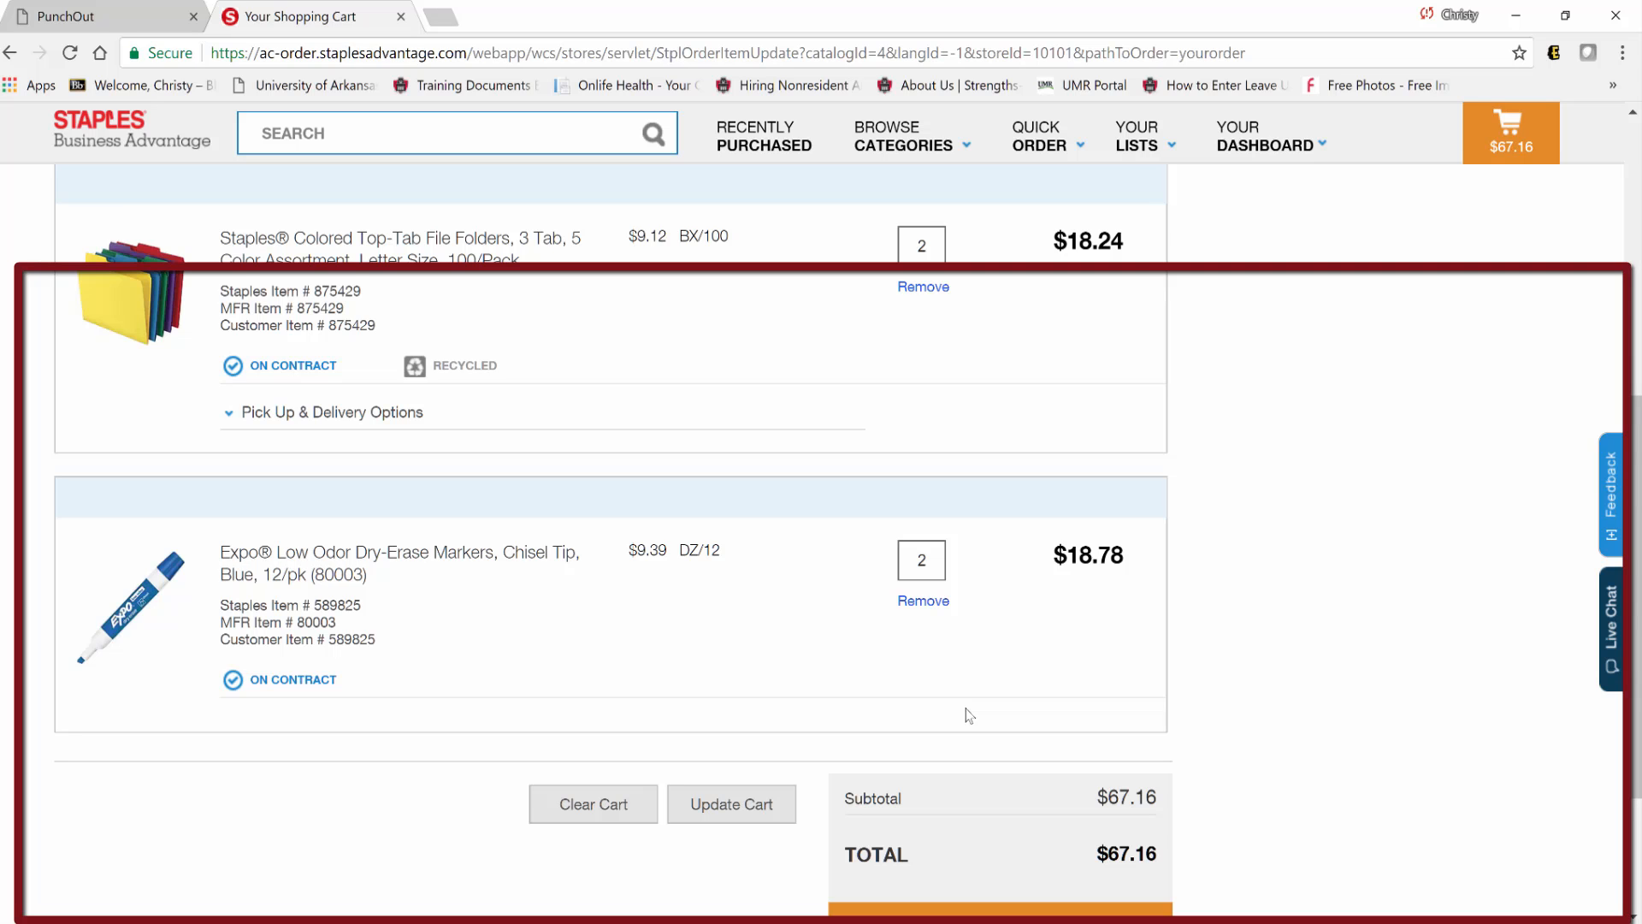
scroll(1135, 781, up, 6)
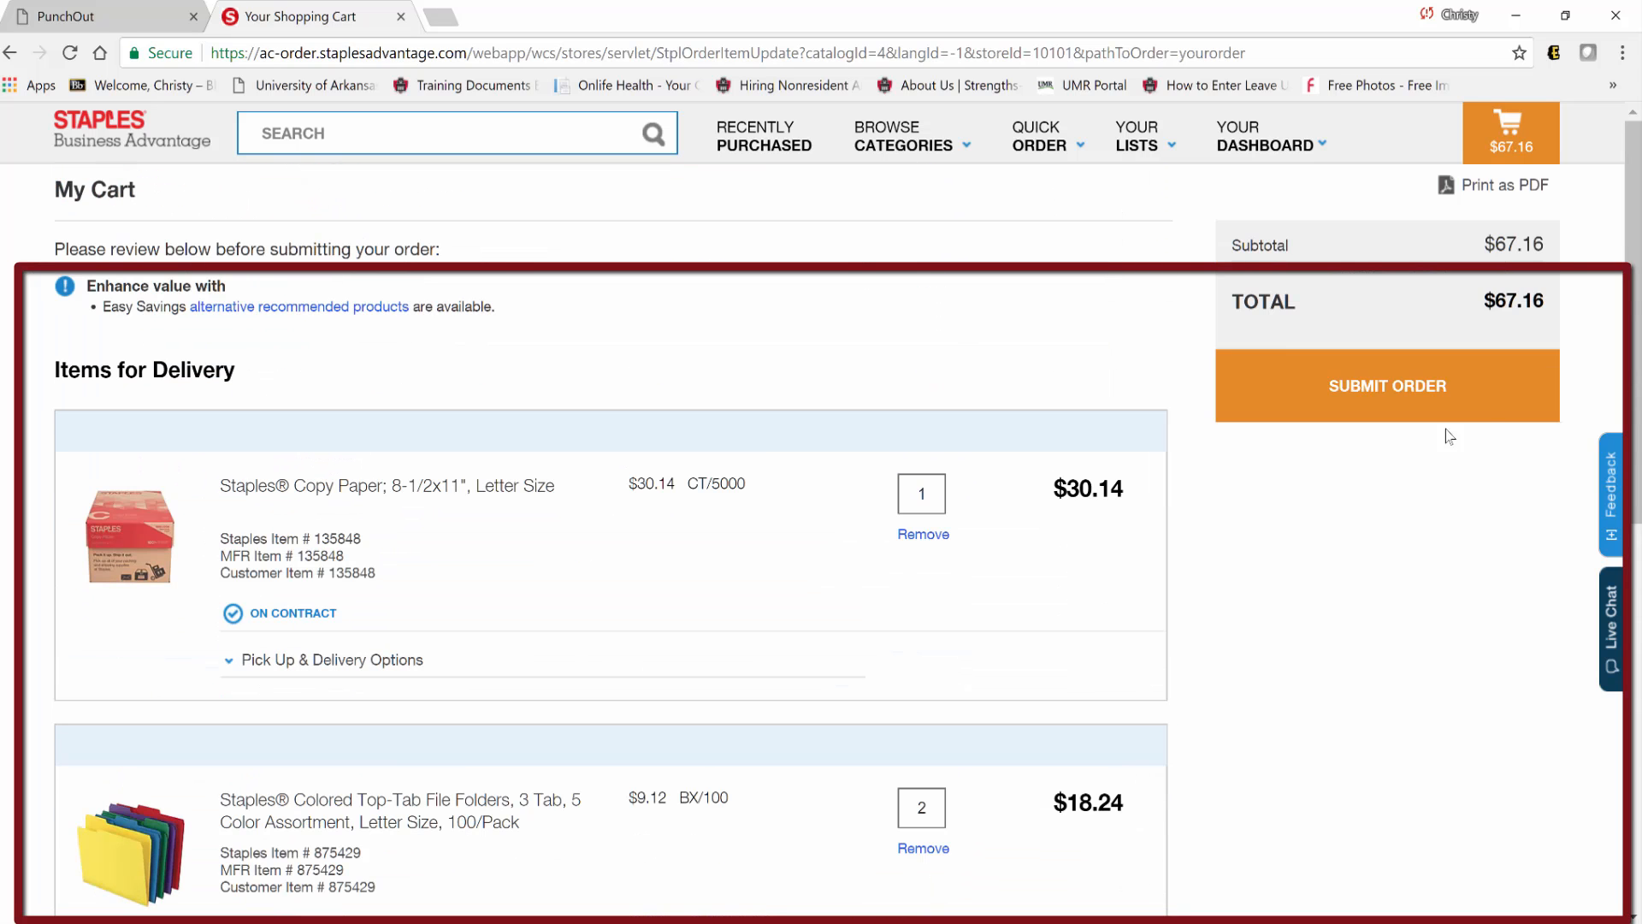
click(1381, 388)
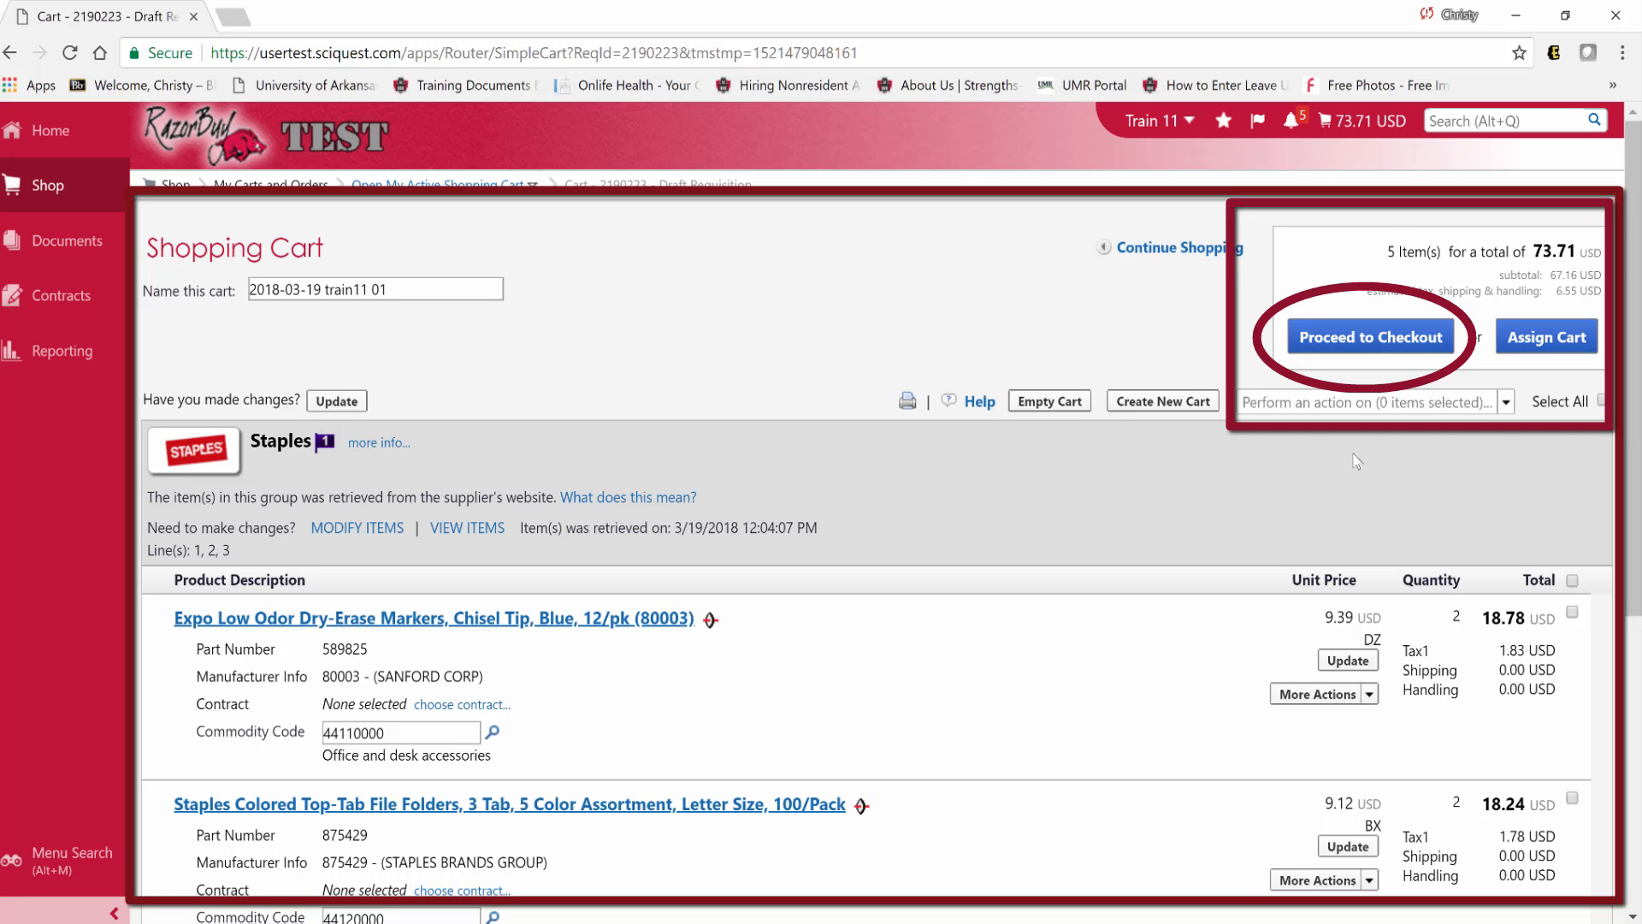
click(1371, 336)
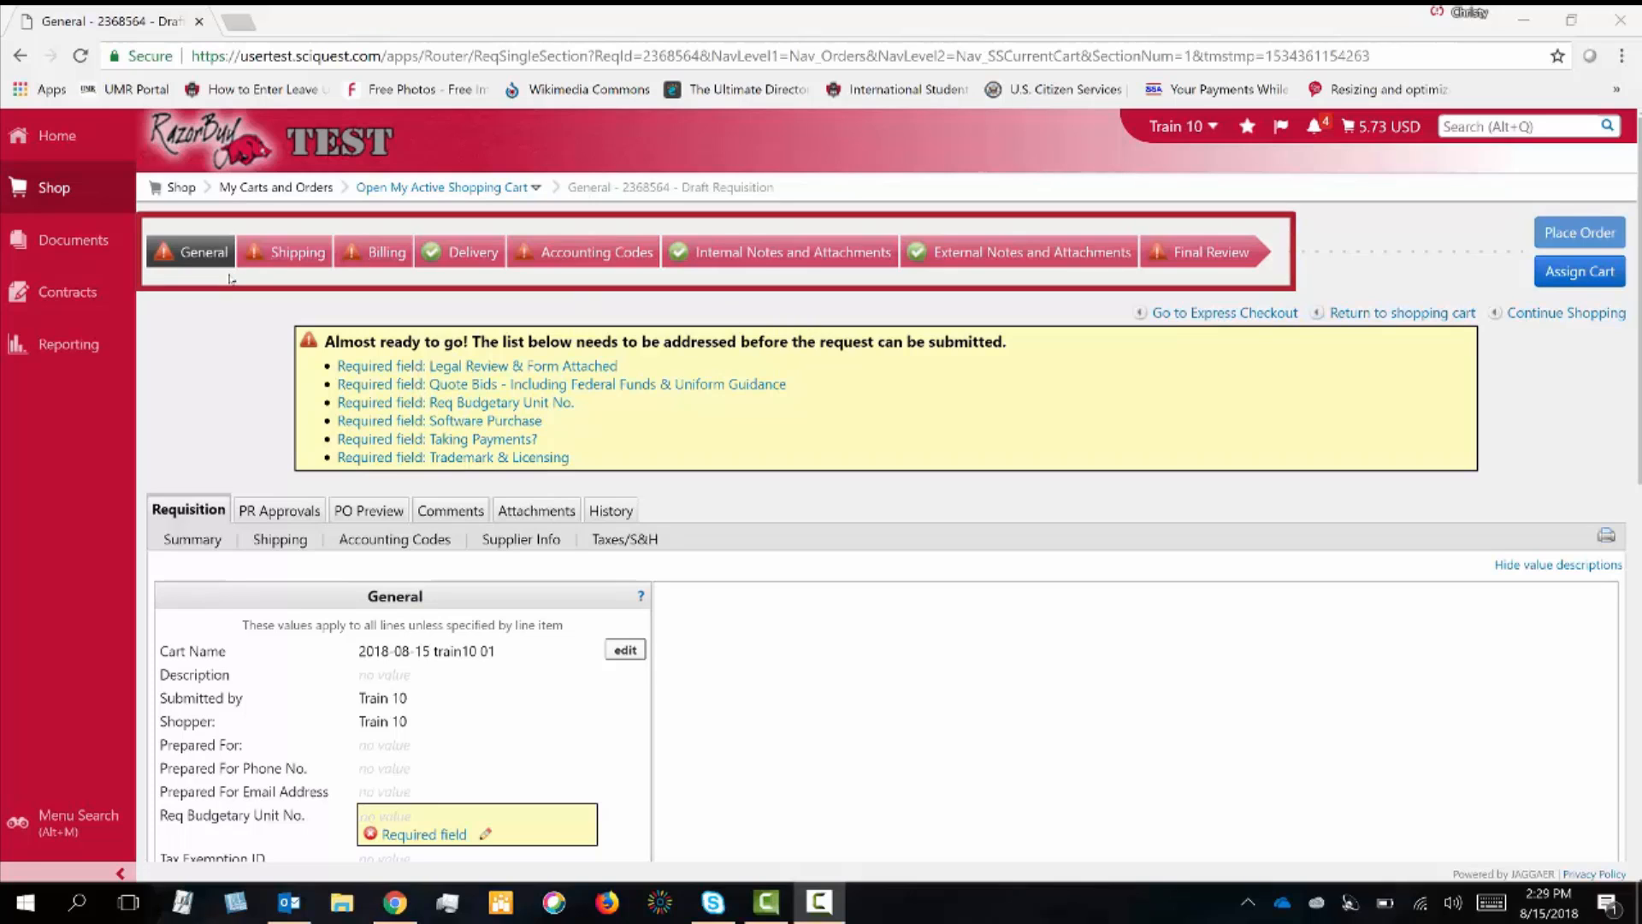
Edit the General section and set Req Budgetary Unit No. to 1032 by searching all values for the description "avcb".
scroll(384, 513, down, 2)
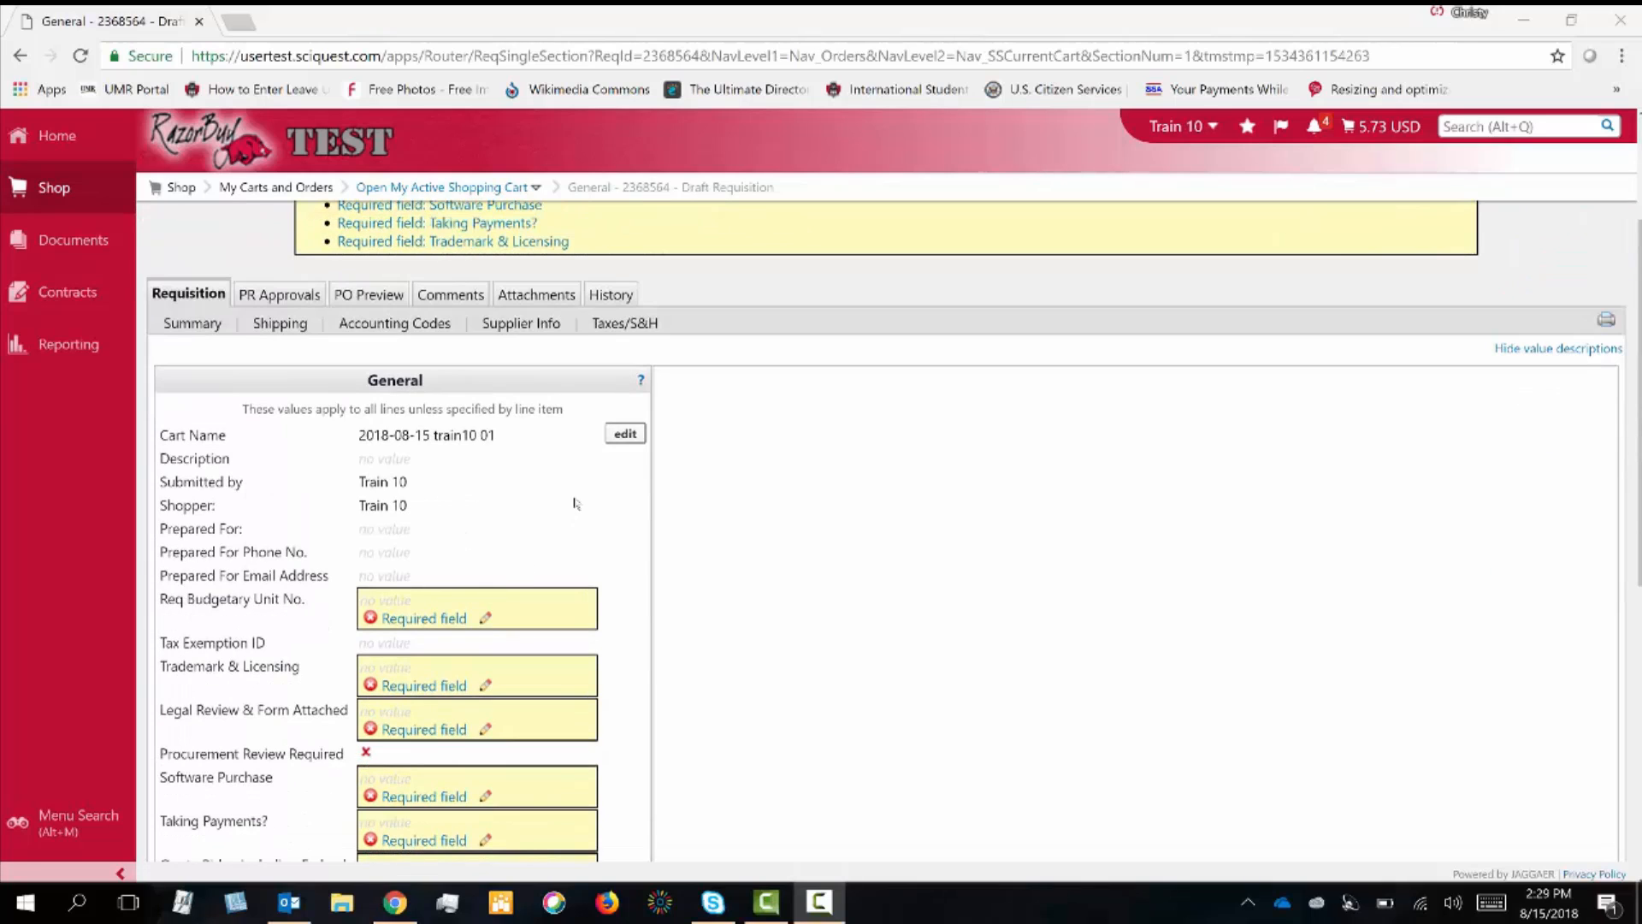
click(624, 434)
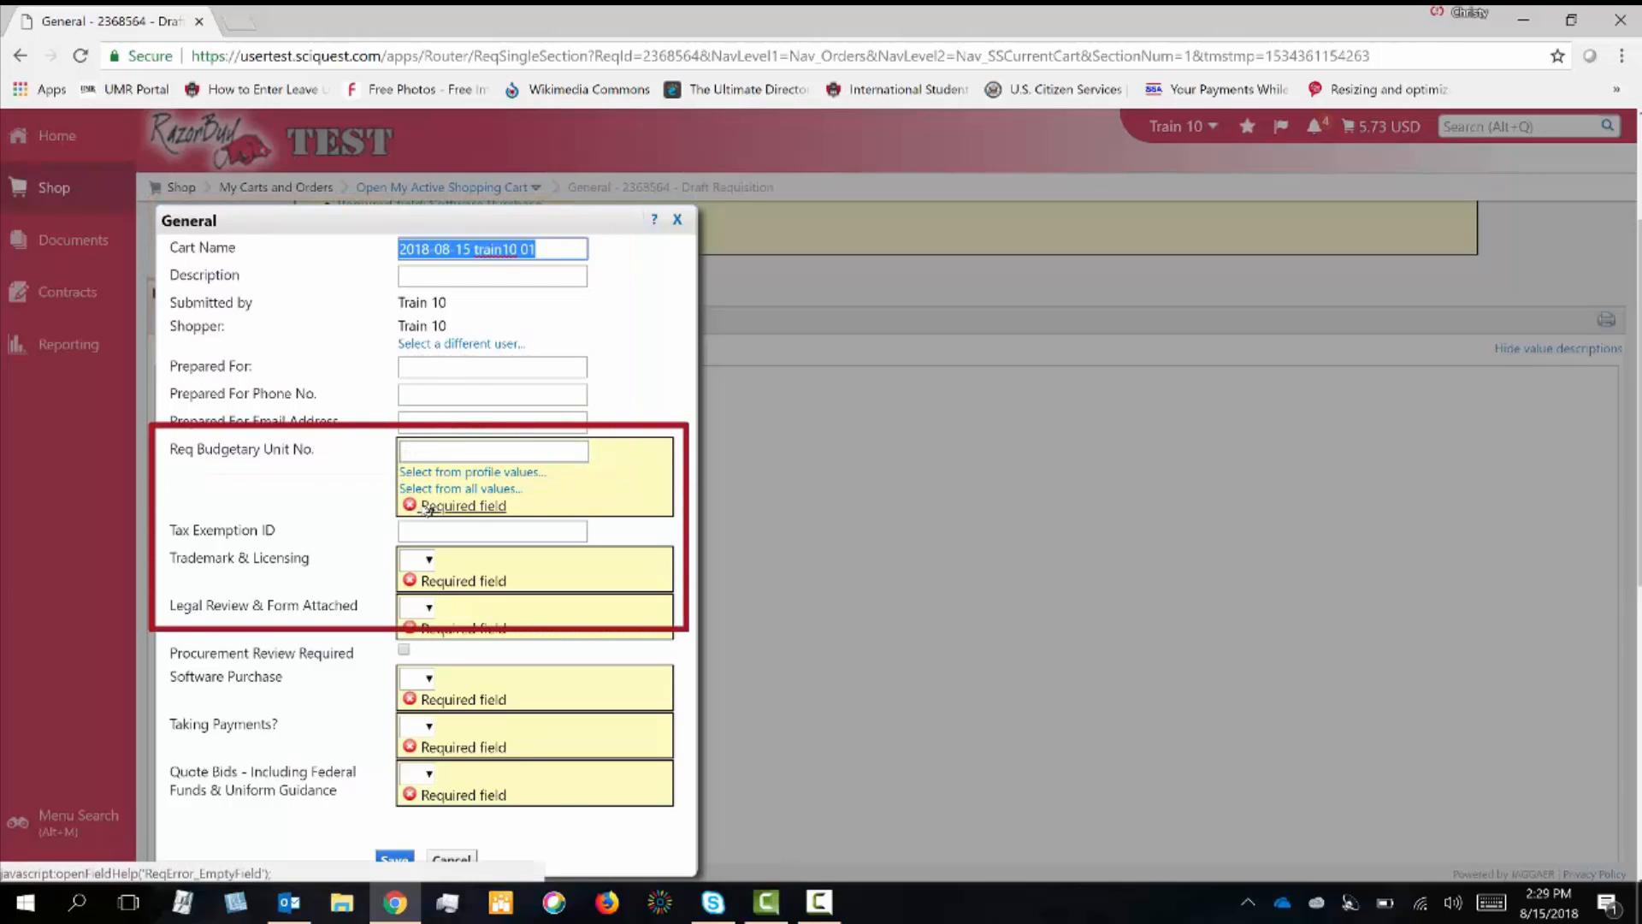
click(515, 495)
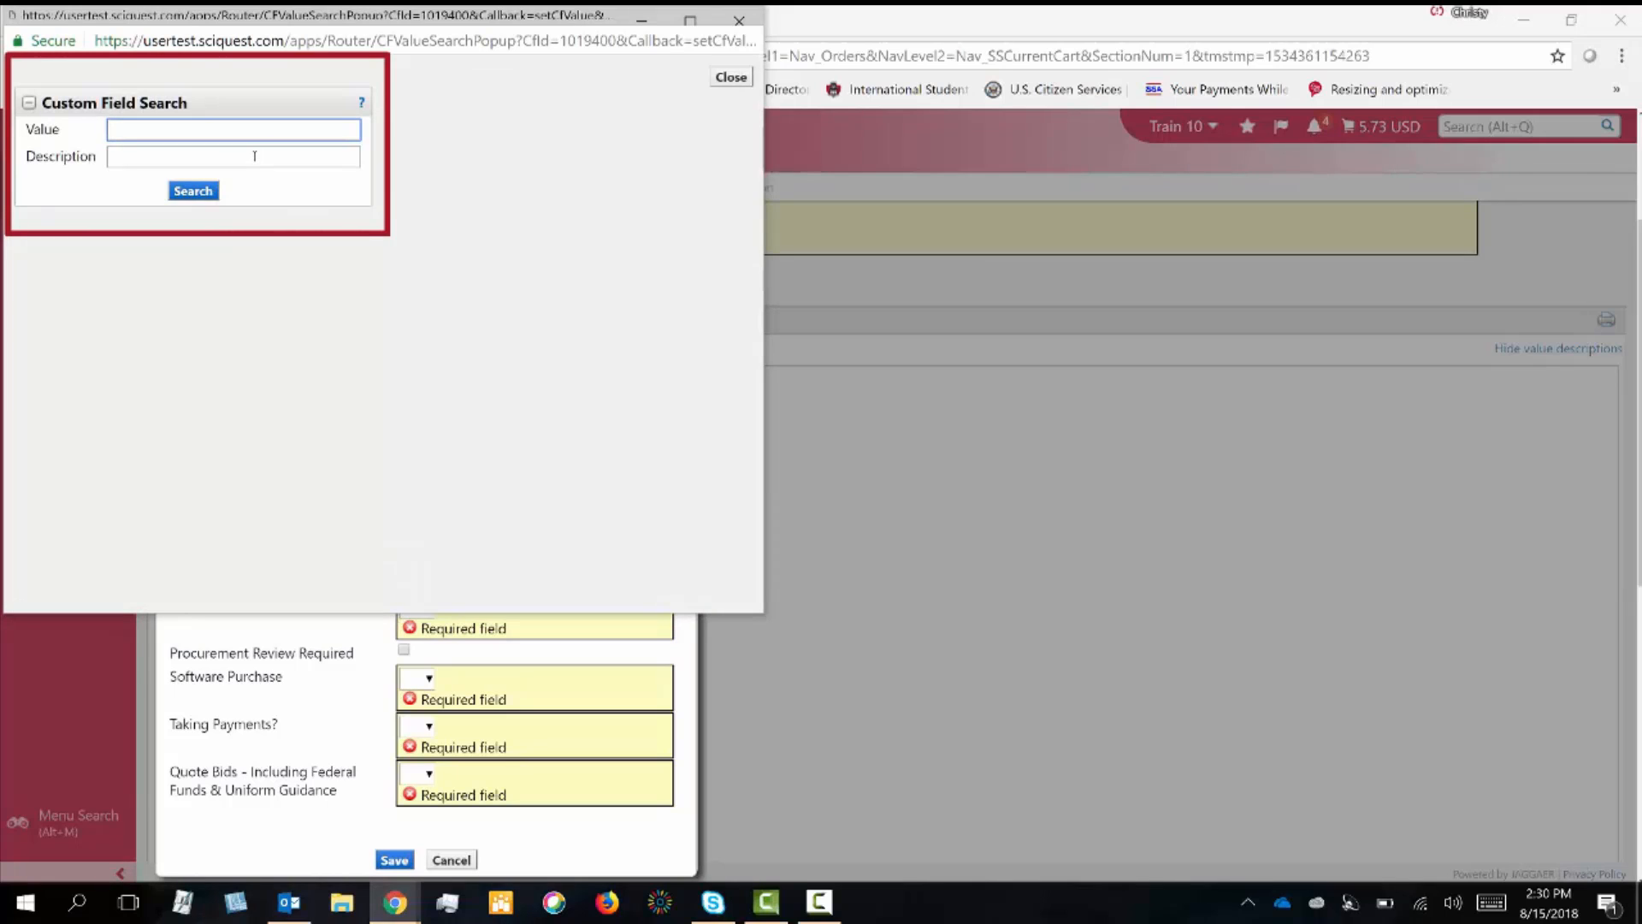
click(254, 156)
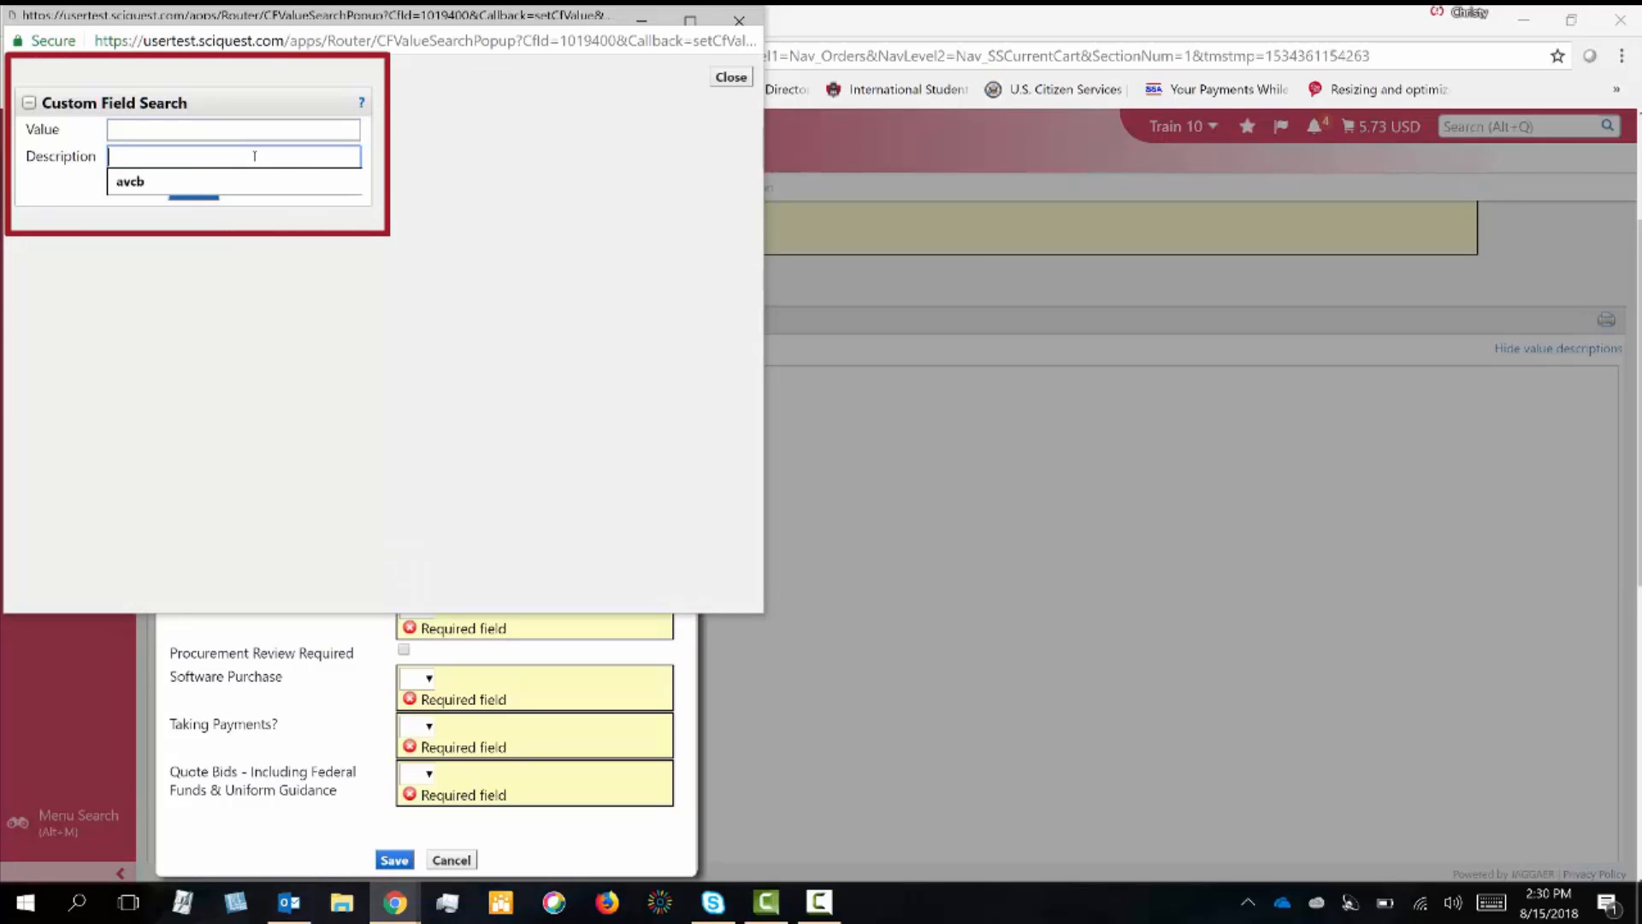
text(avcb)
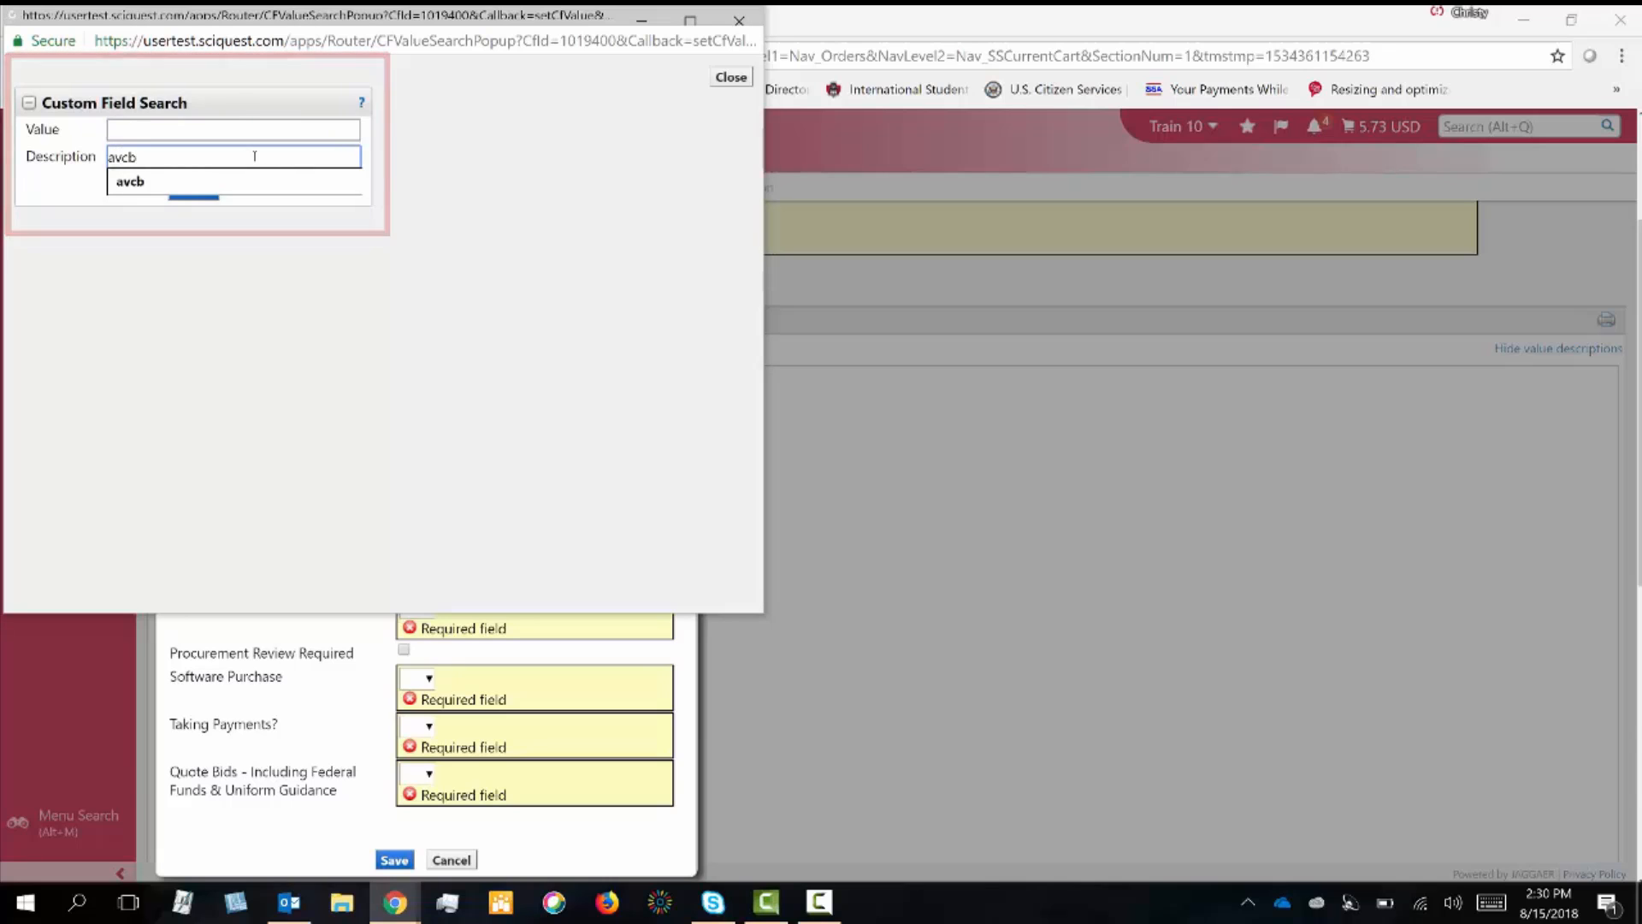
key(Return)
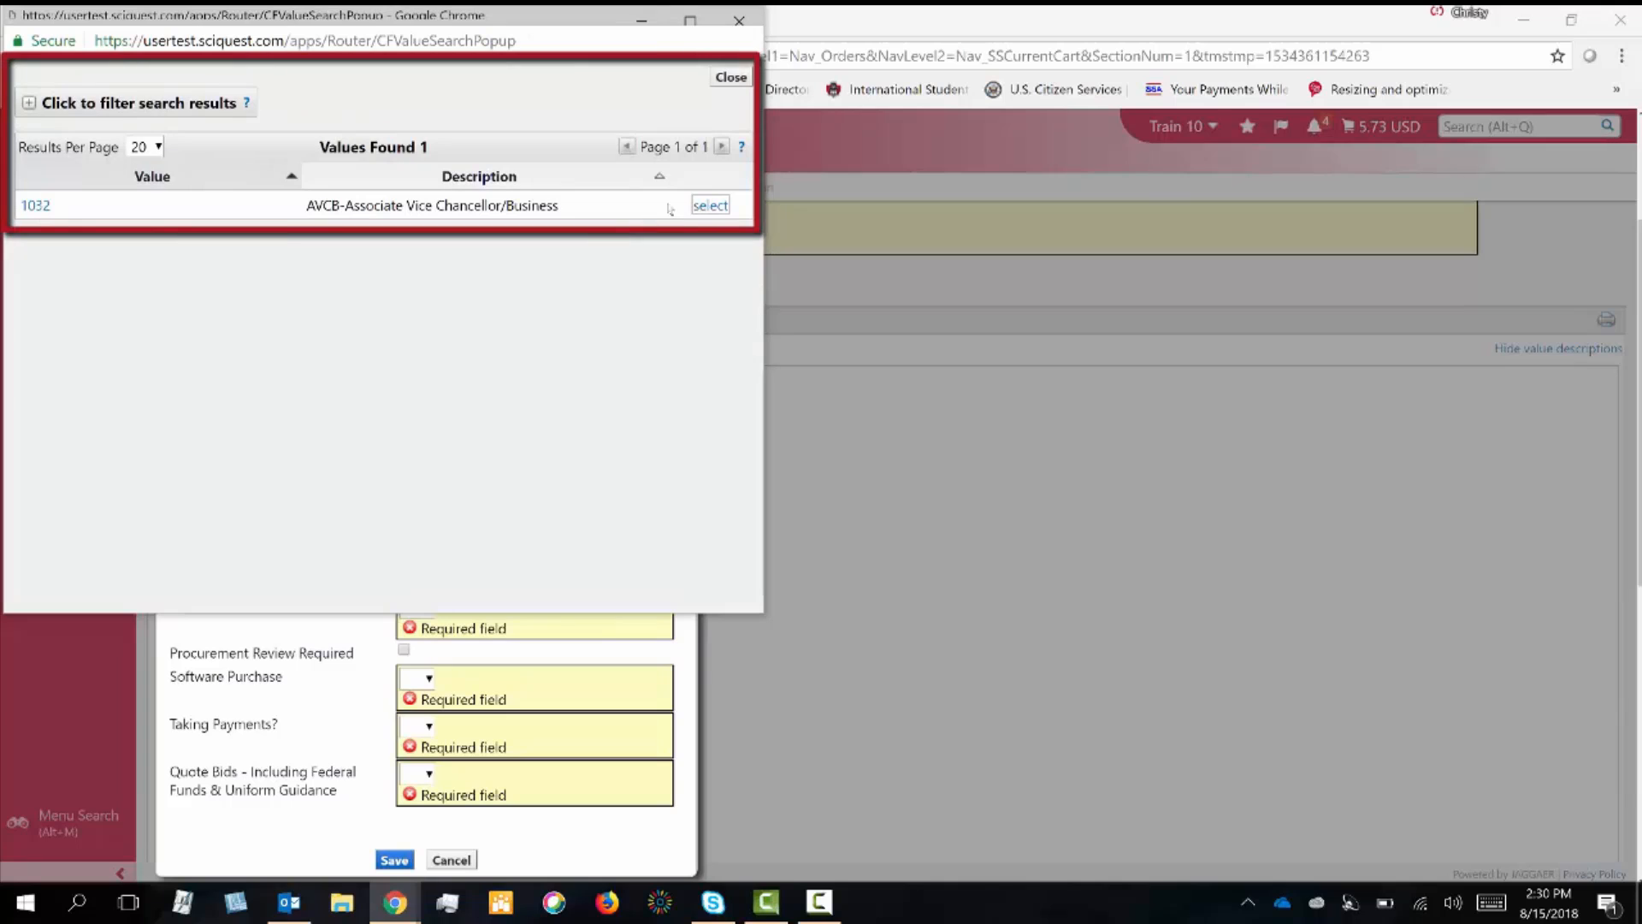
click(716, 208)
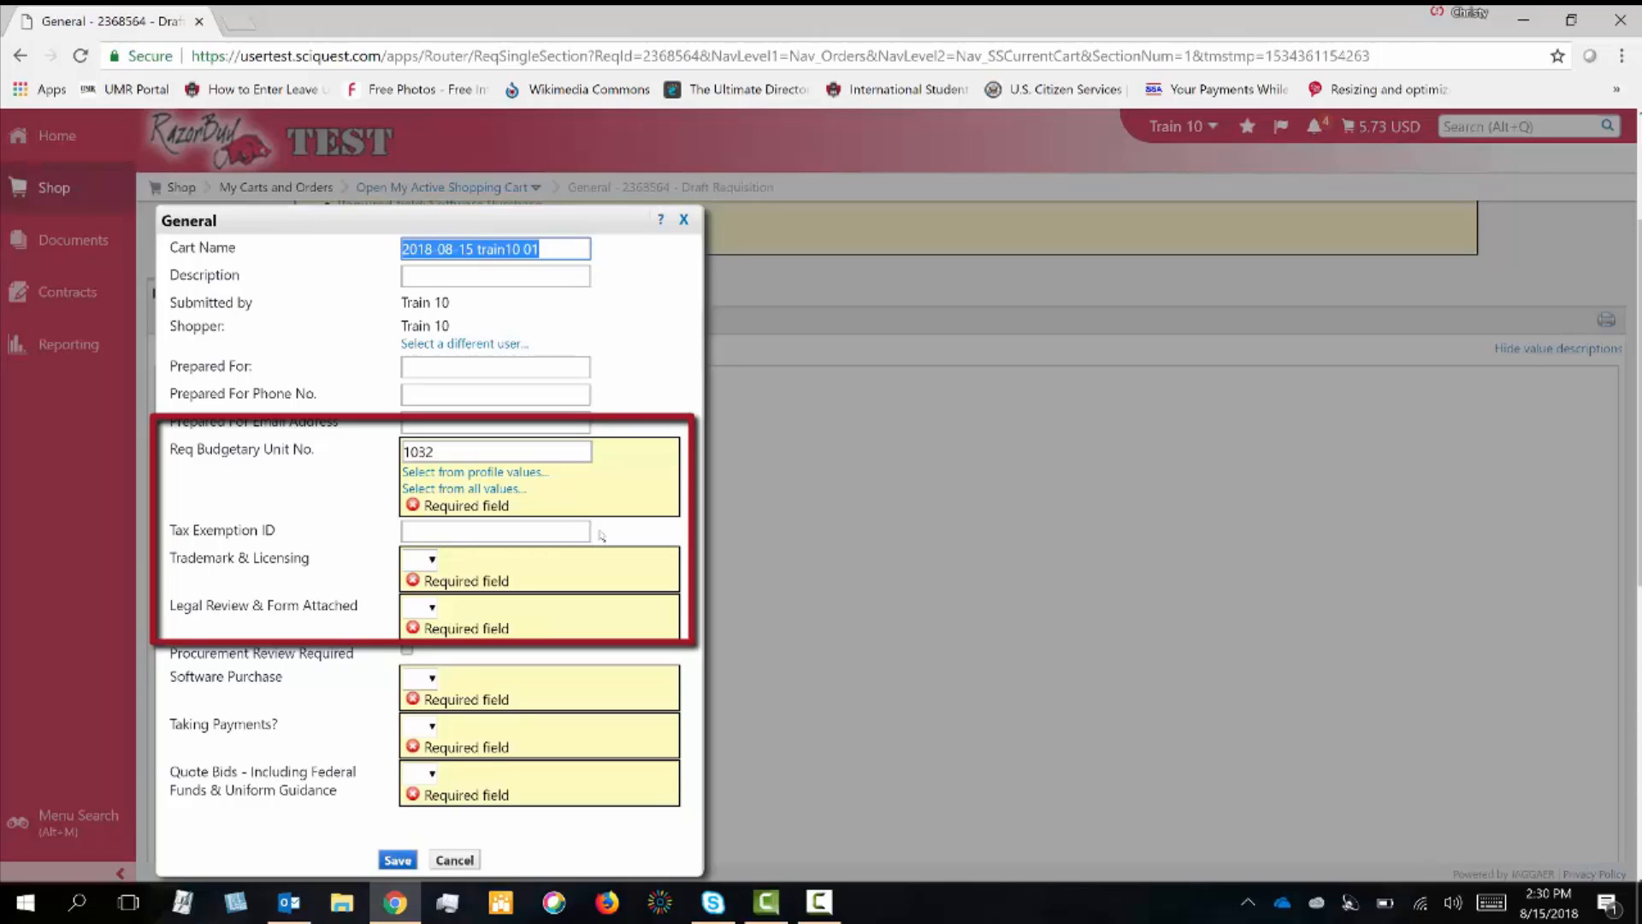
Set Trademark & Licensing and Legal Review & Form Attached to No in the General section.
click(433, 561)
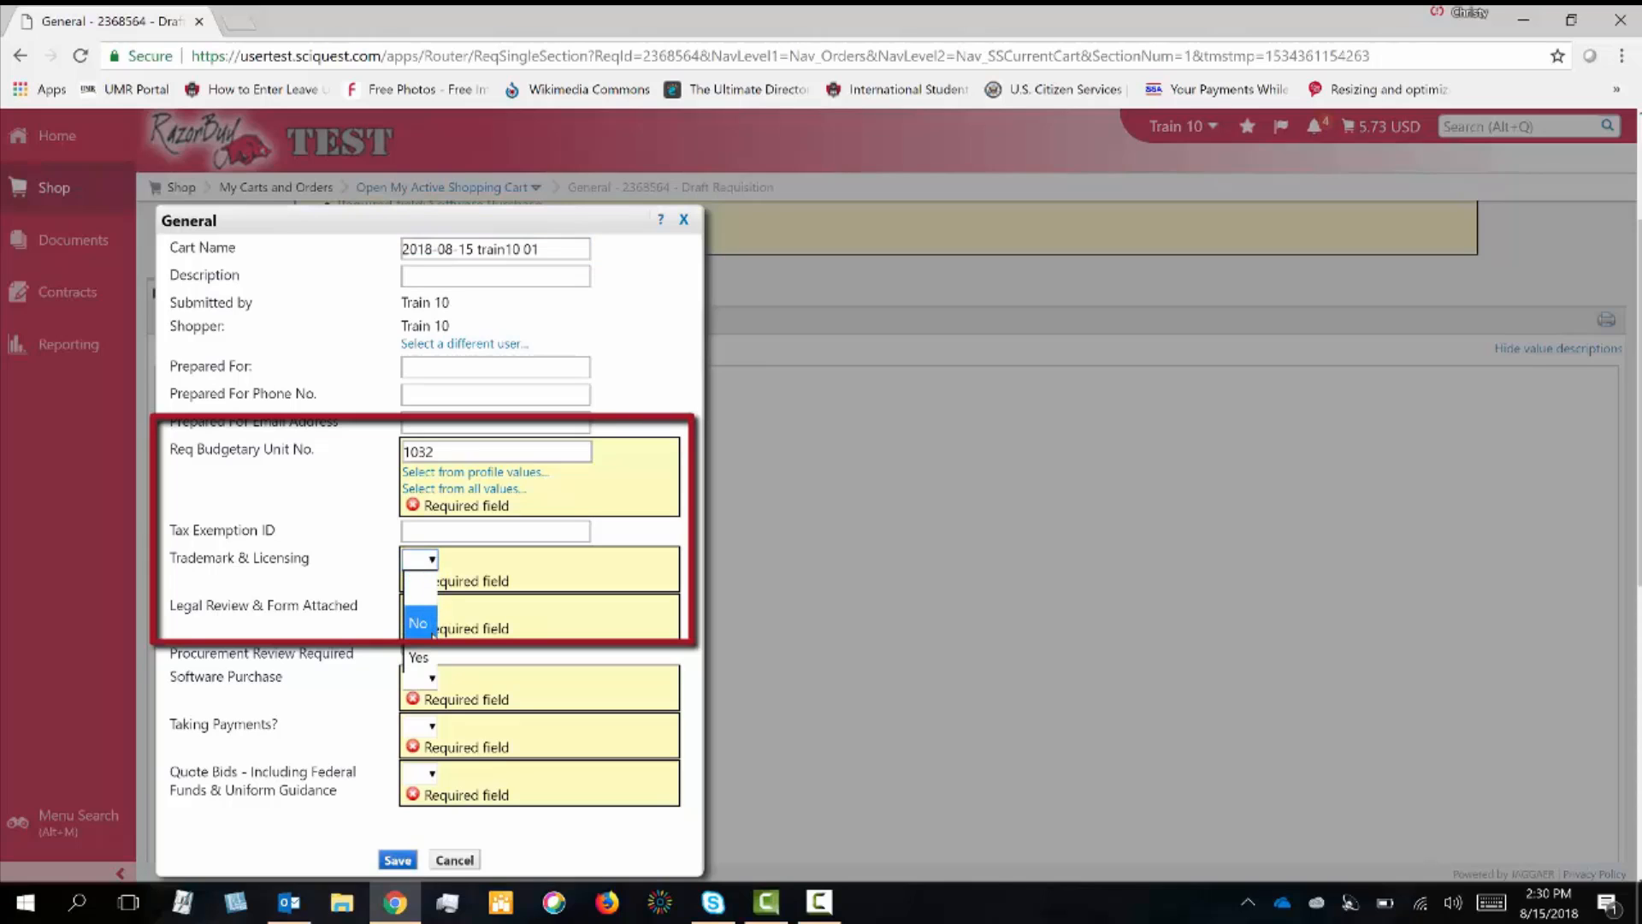
click(431, 624)
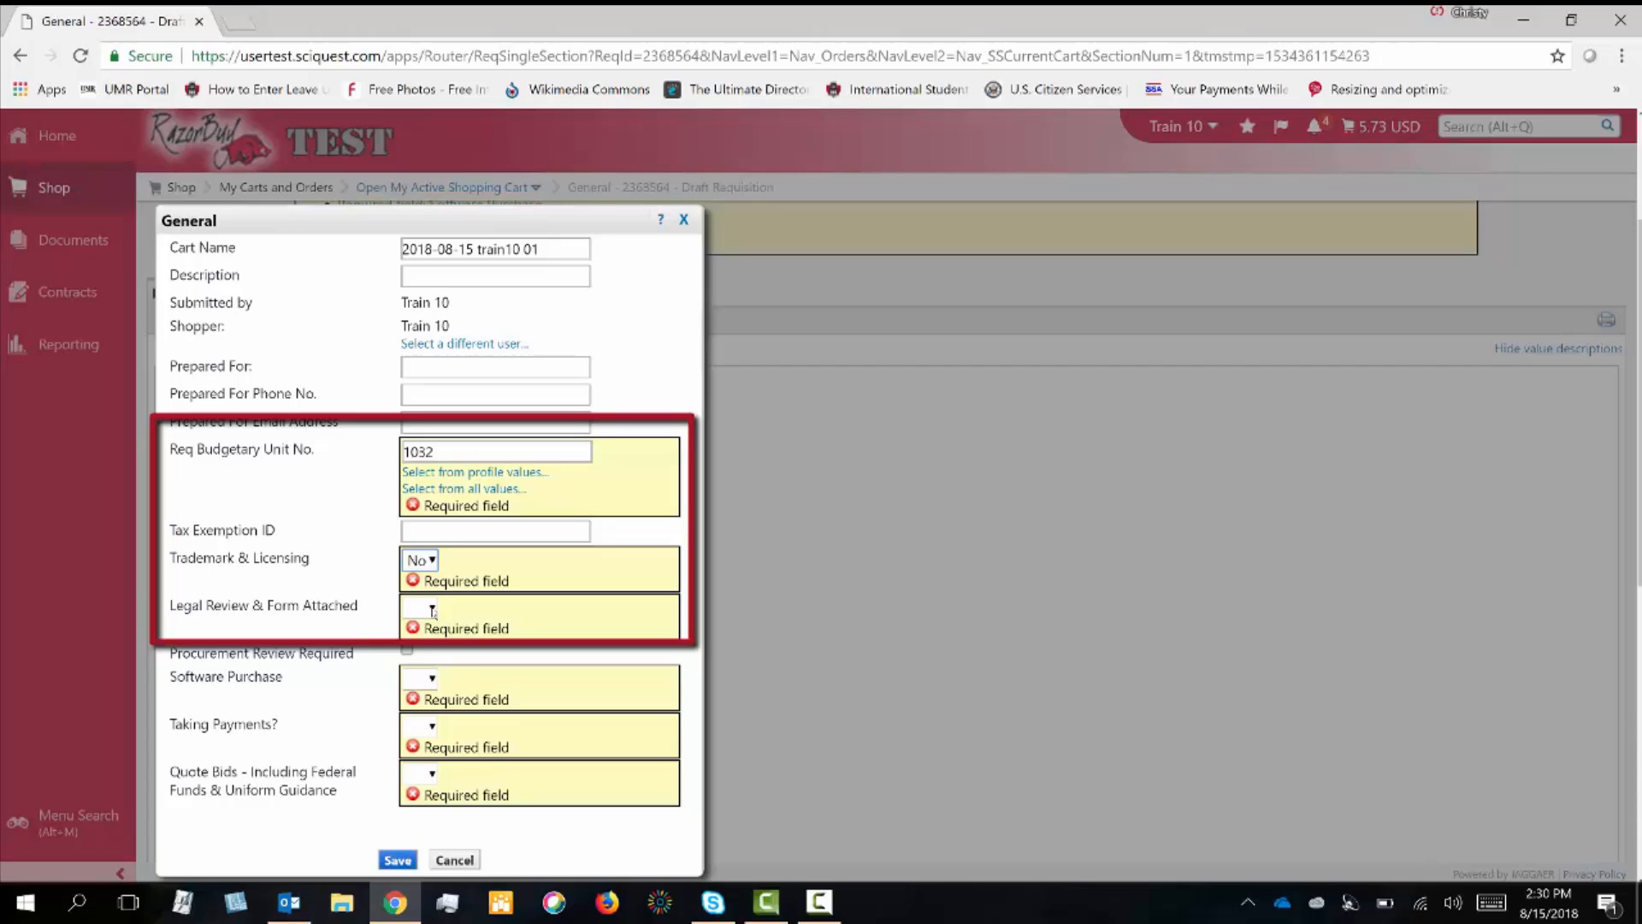
click(432, 608)
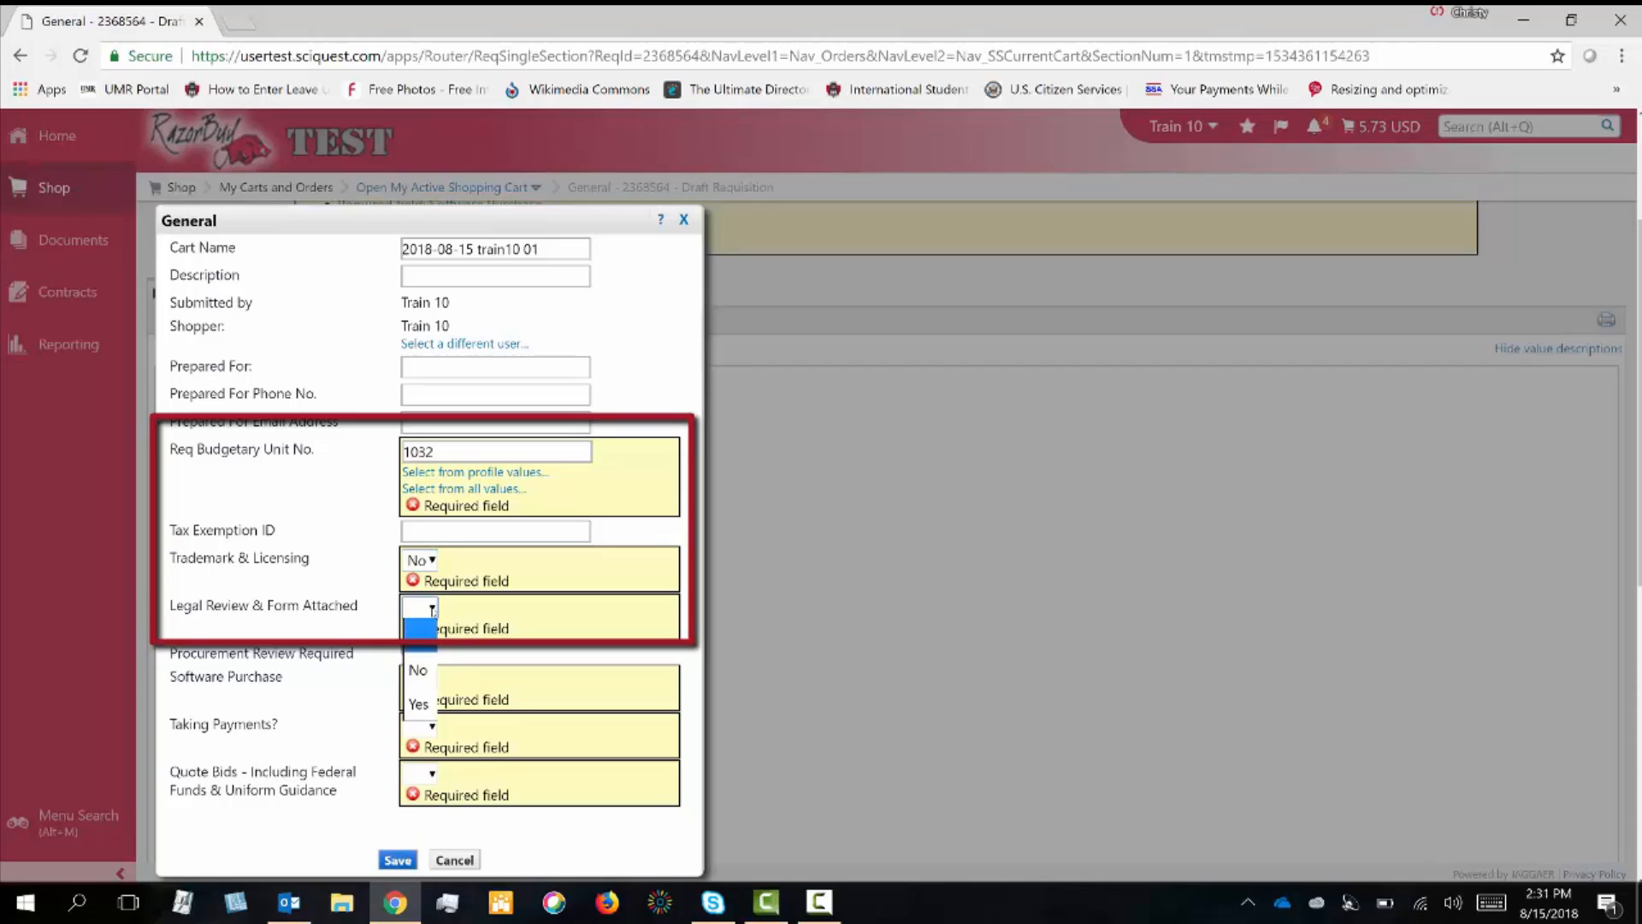
click(432, 678)
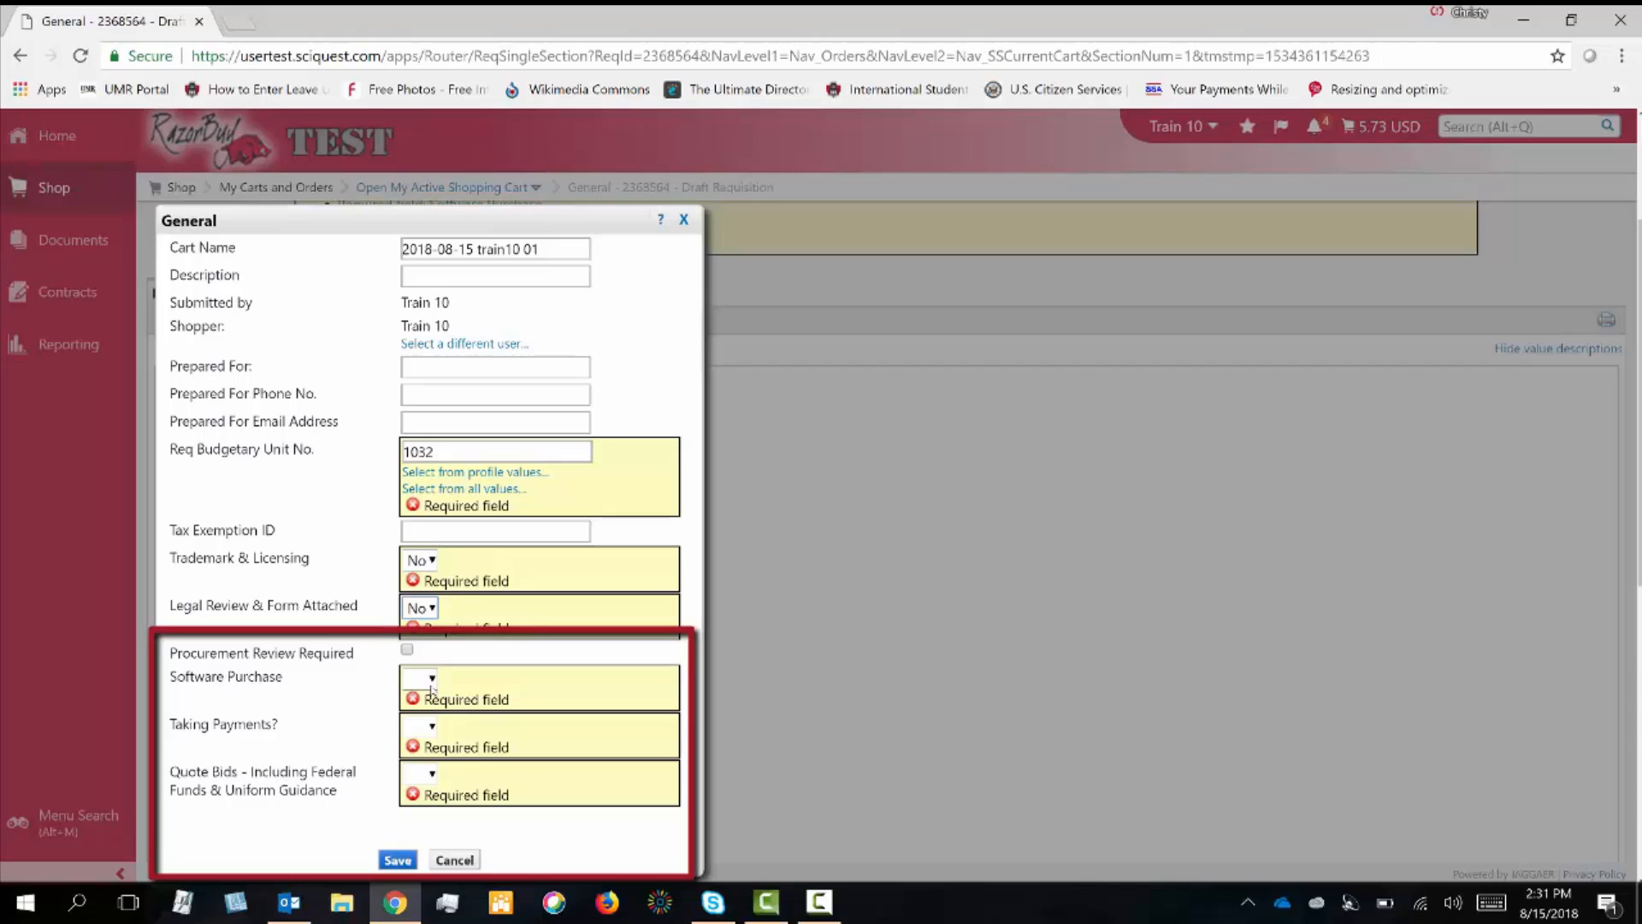
Set Software Purchase, Taking Payments? and Quote Bids - Including Federal Funds & Uniform Guidance to No, and save the General section.
click(428, 678)
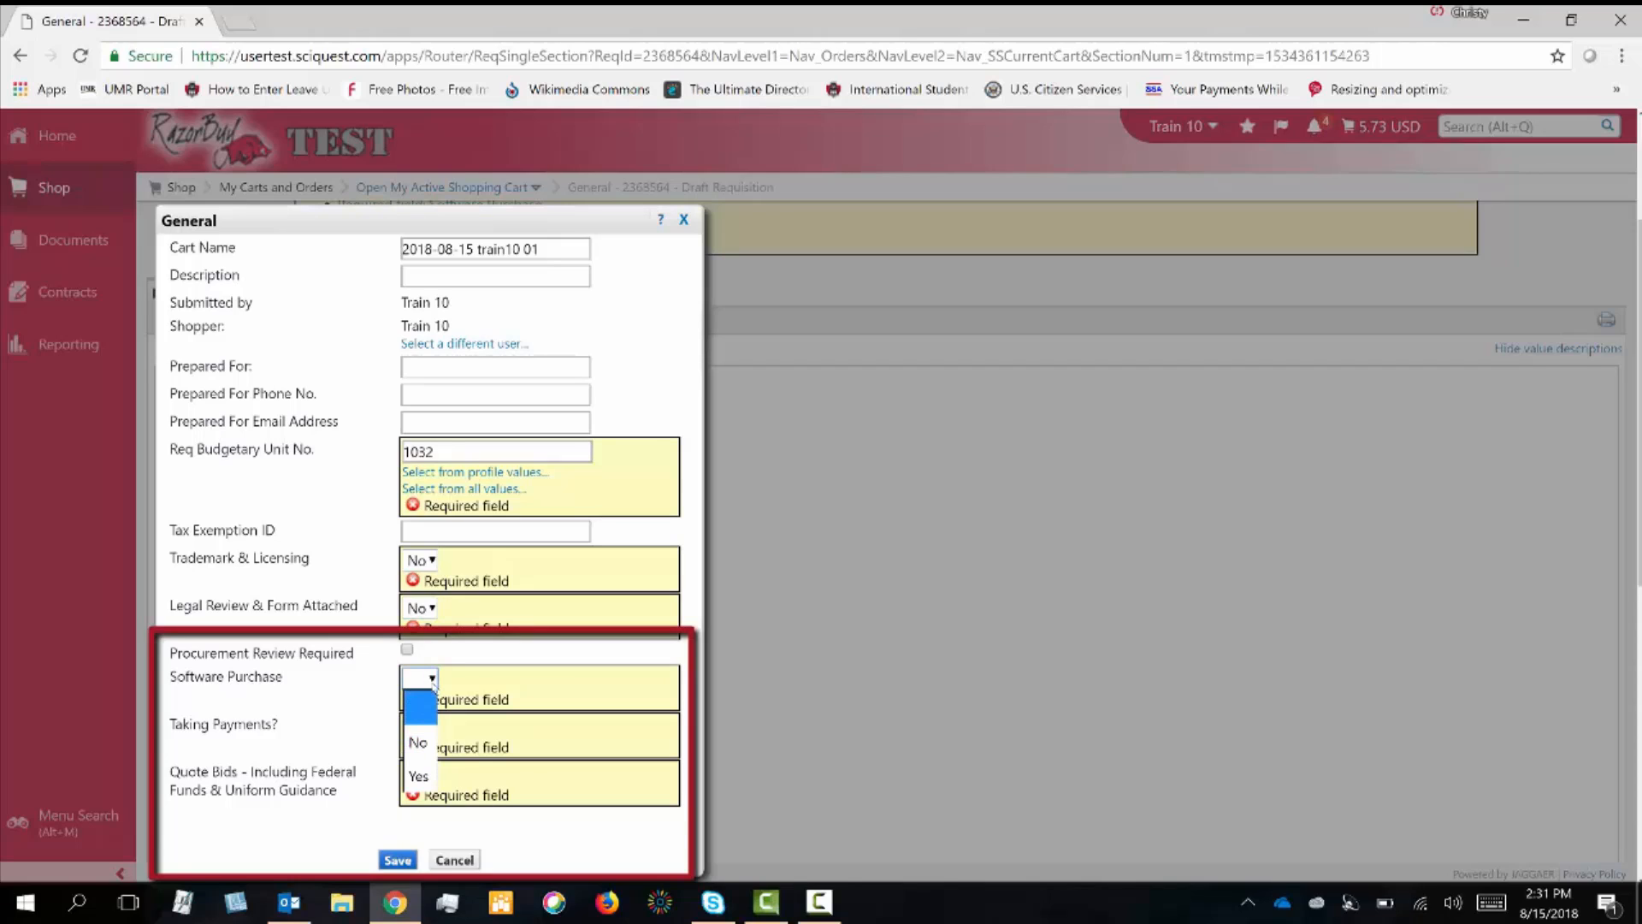
click(427, 743)
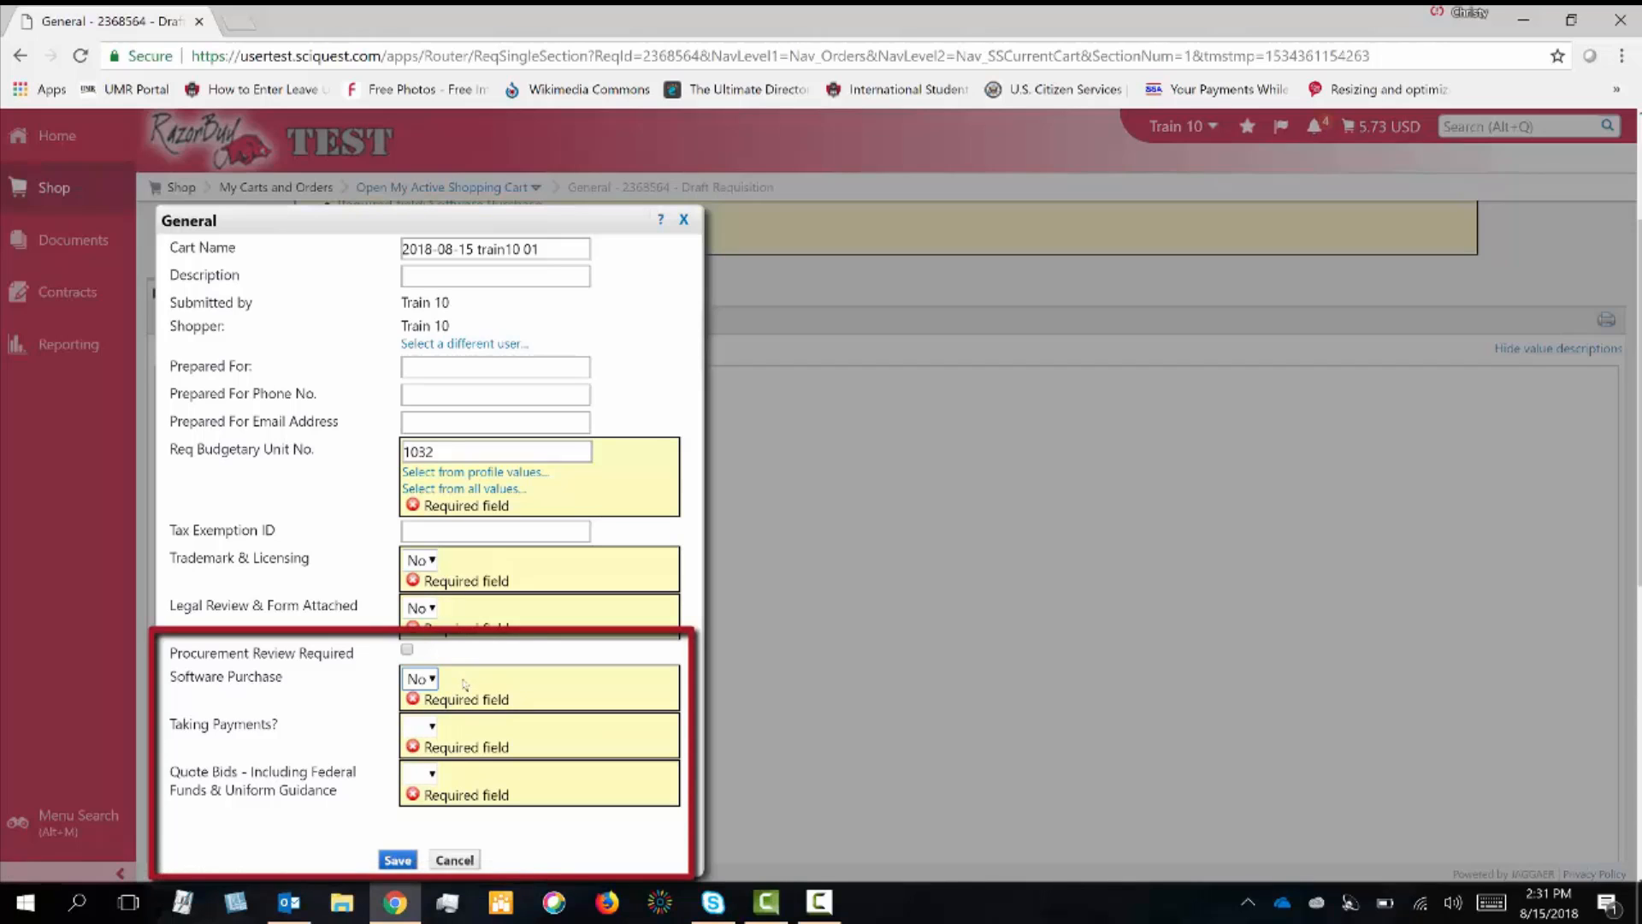
click(432, 729)
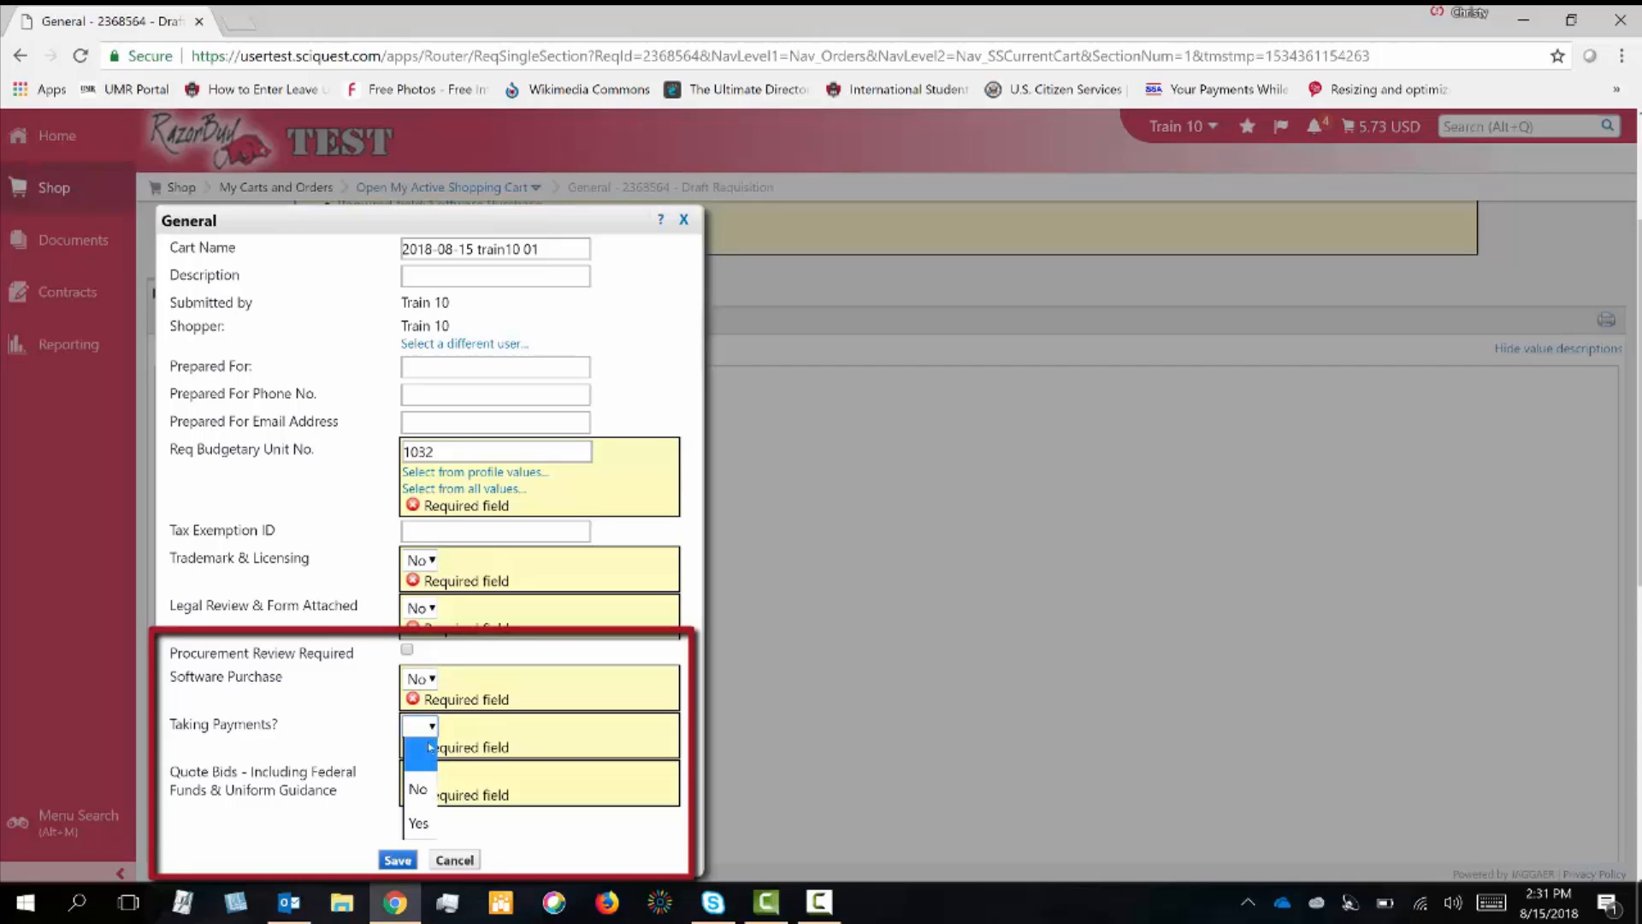
click(425, 790)
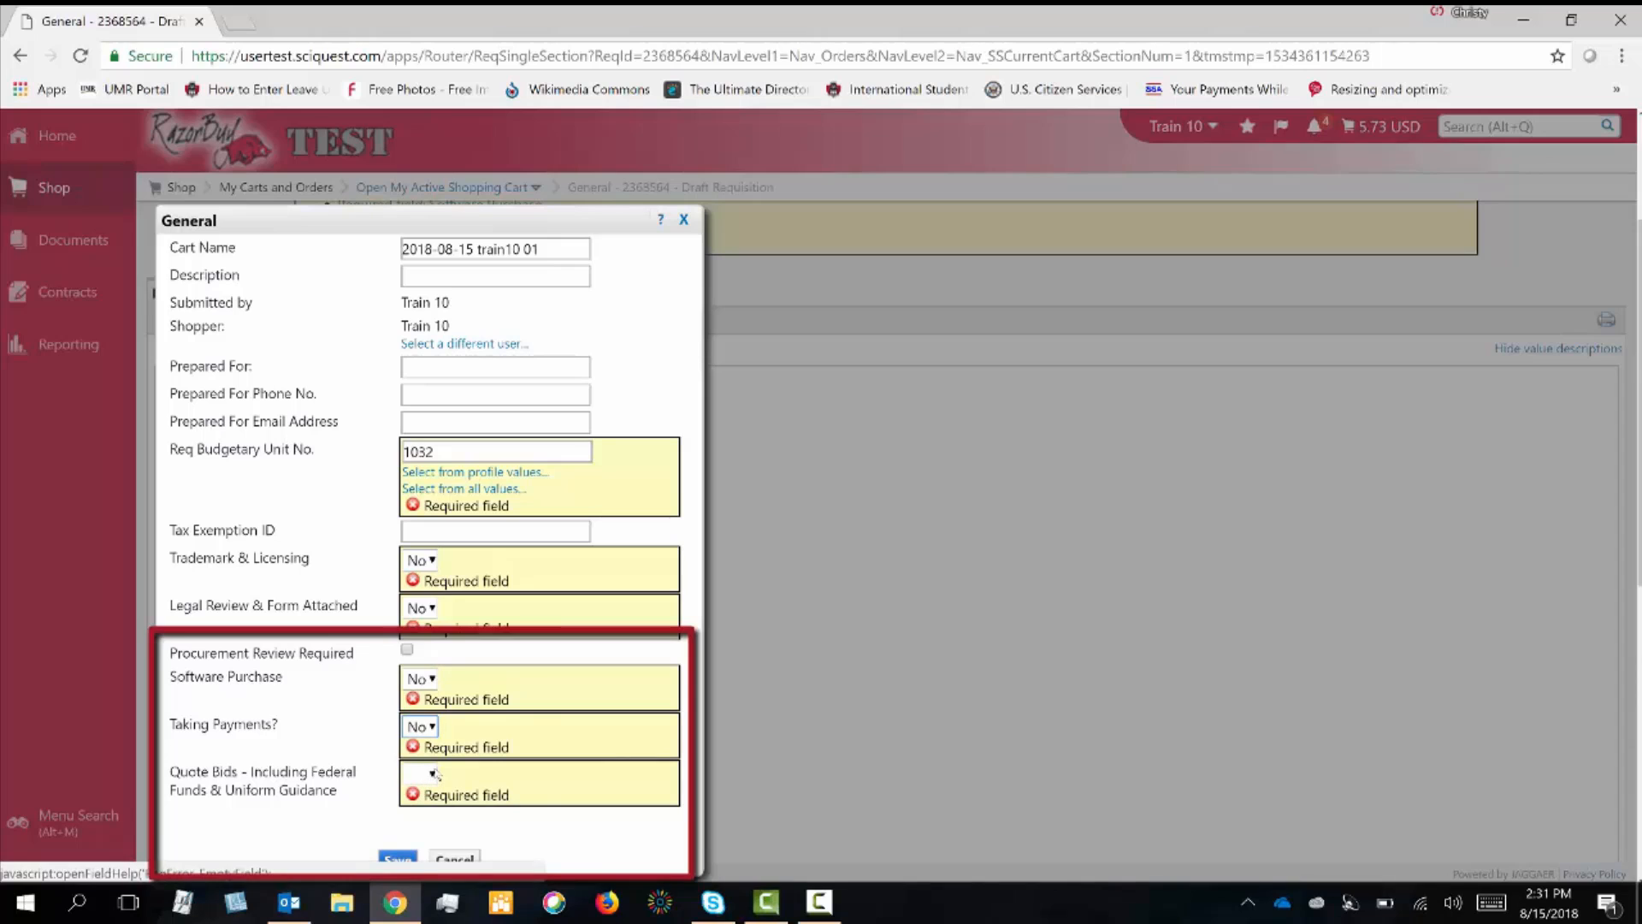
scroll(435, 774, down, 1)
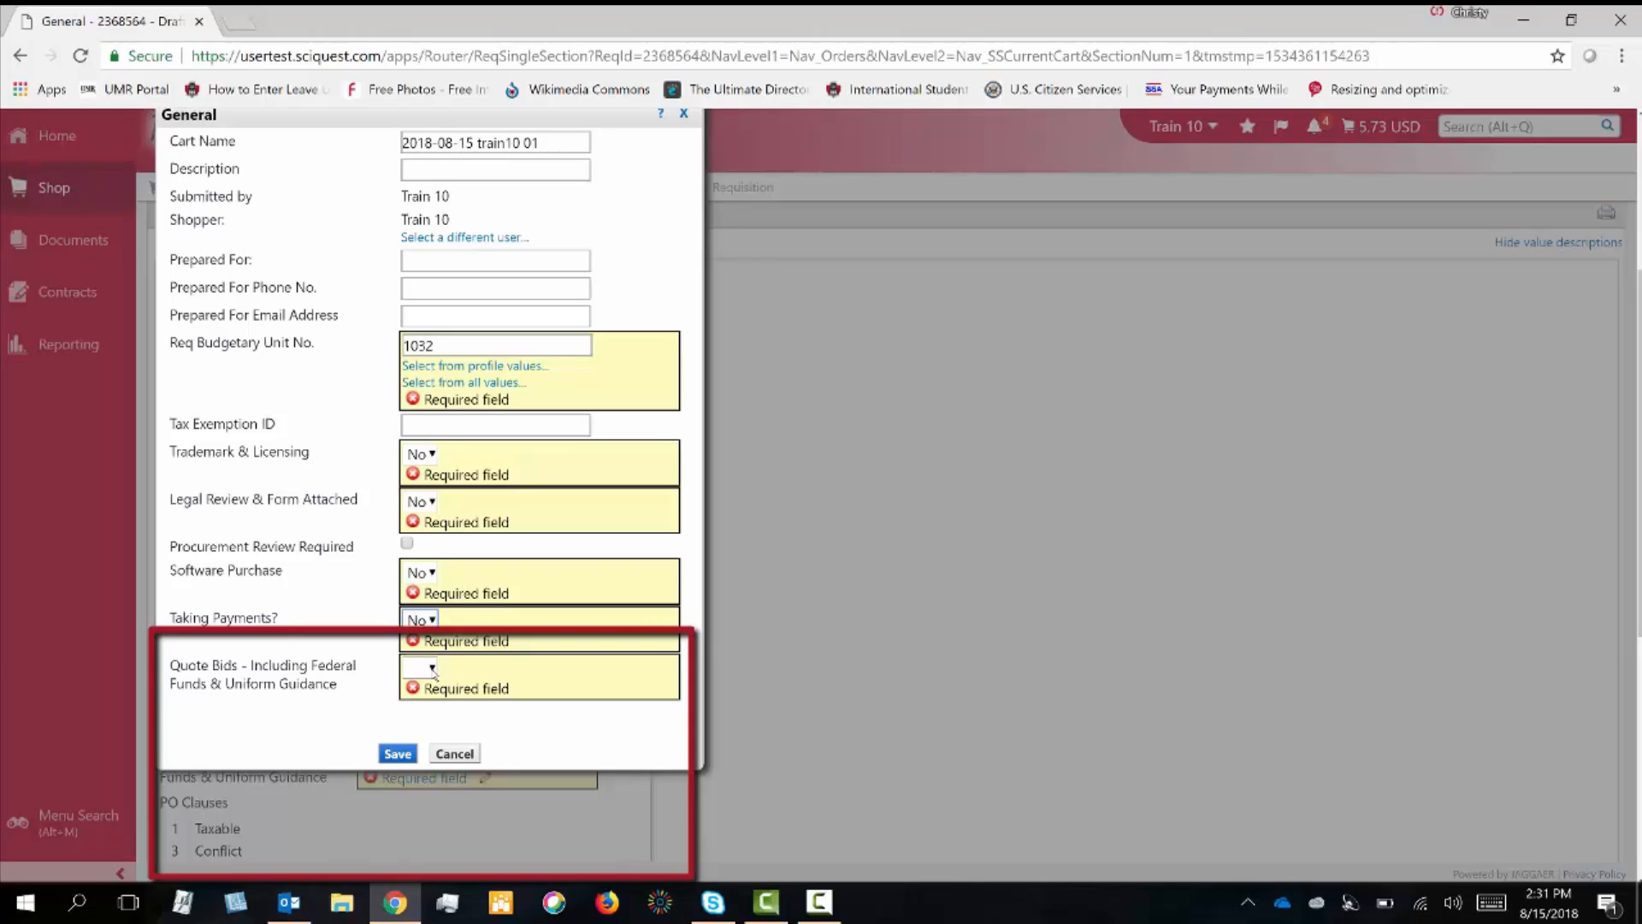
click(433, 672)
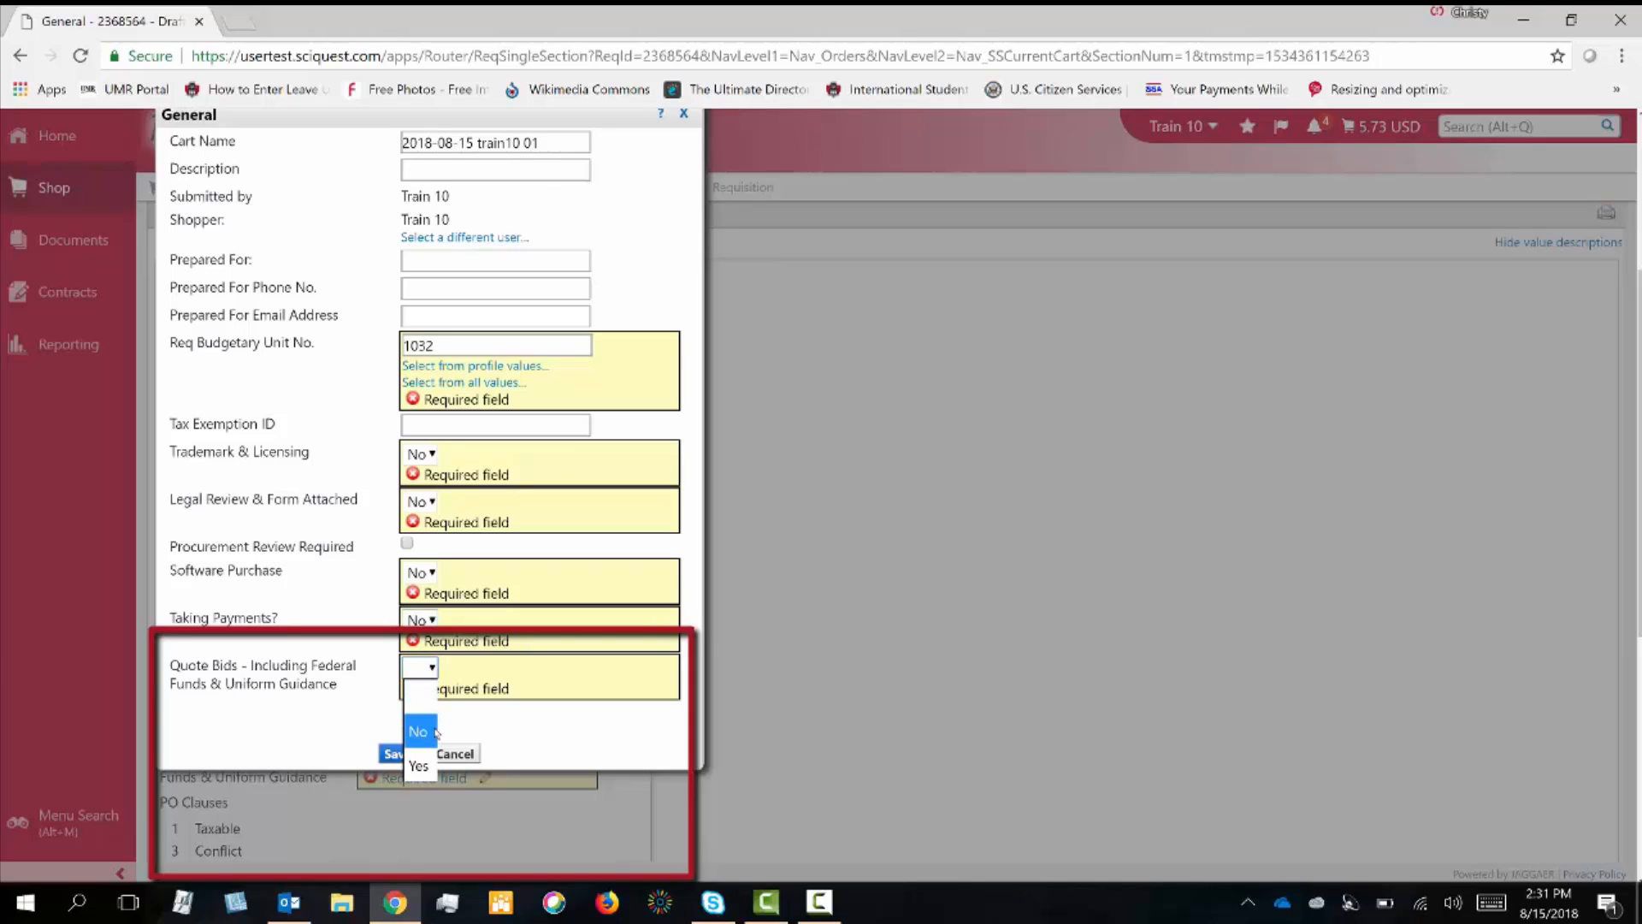
click(430, 733)
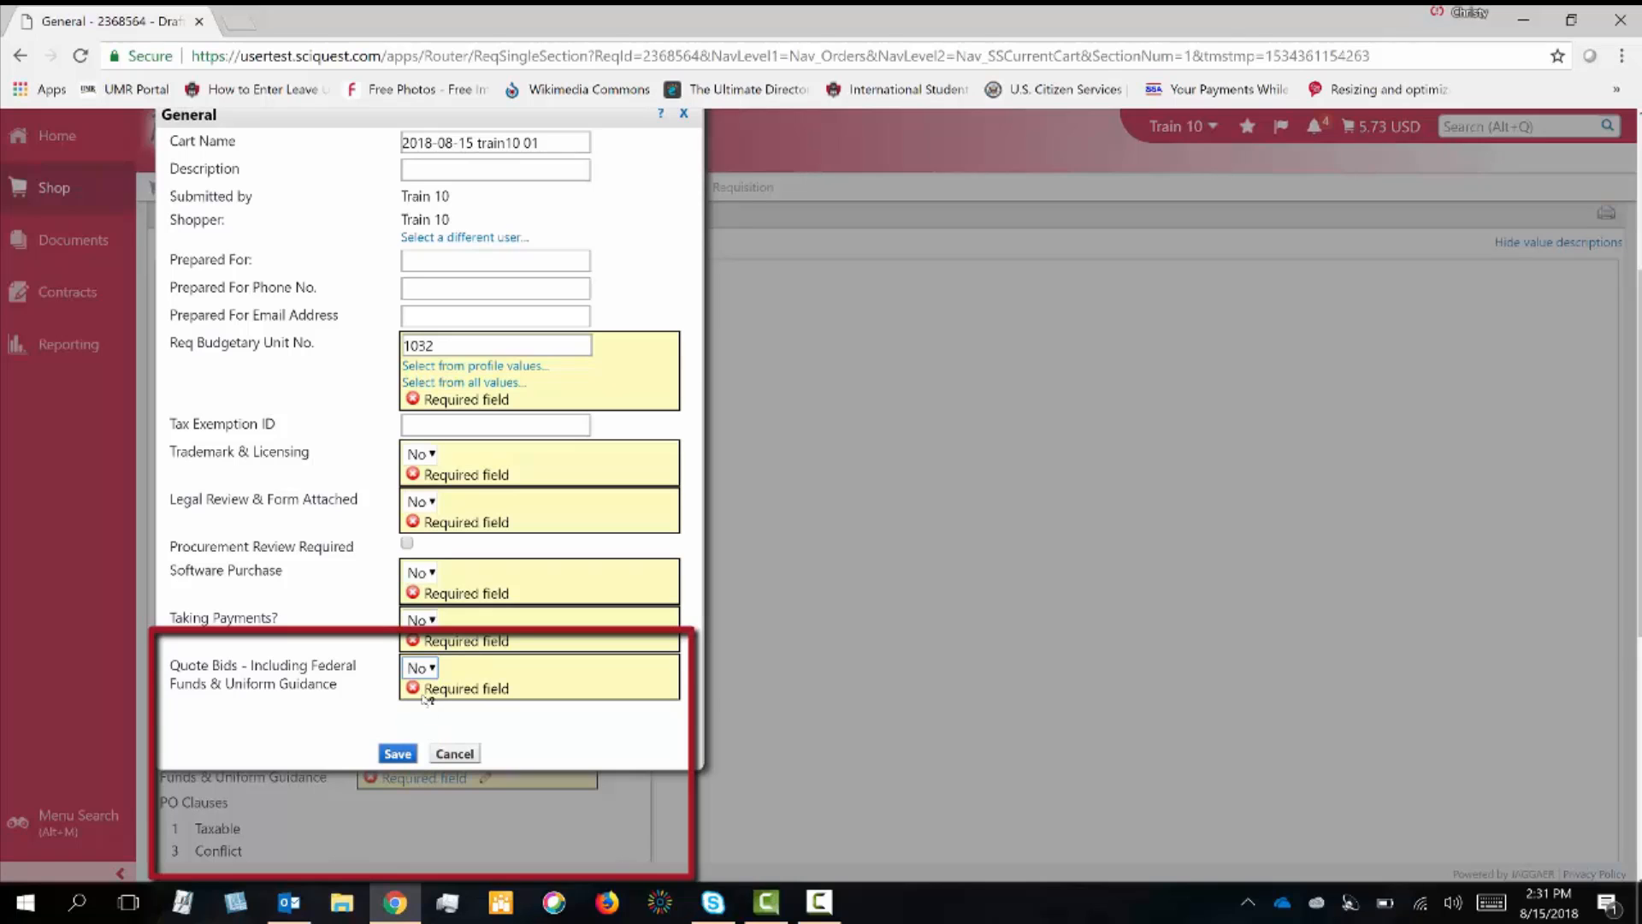
click(400, 754)
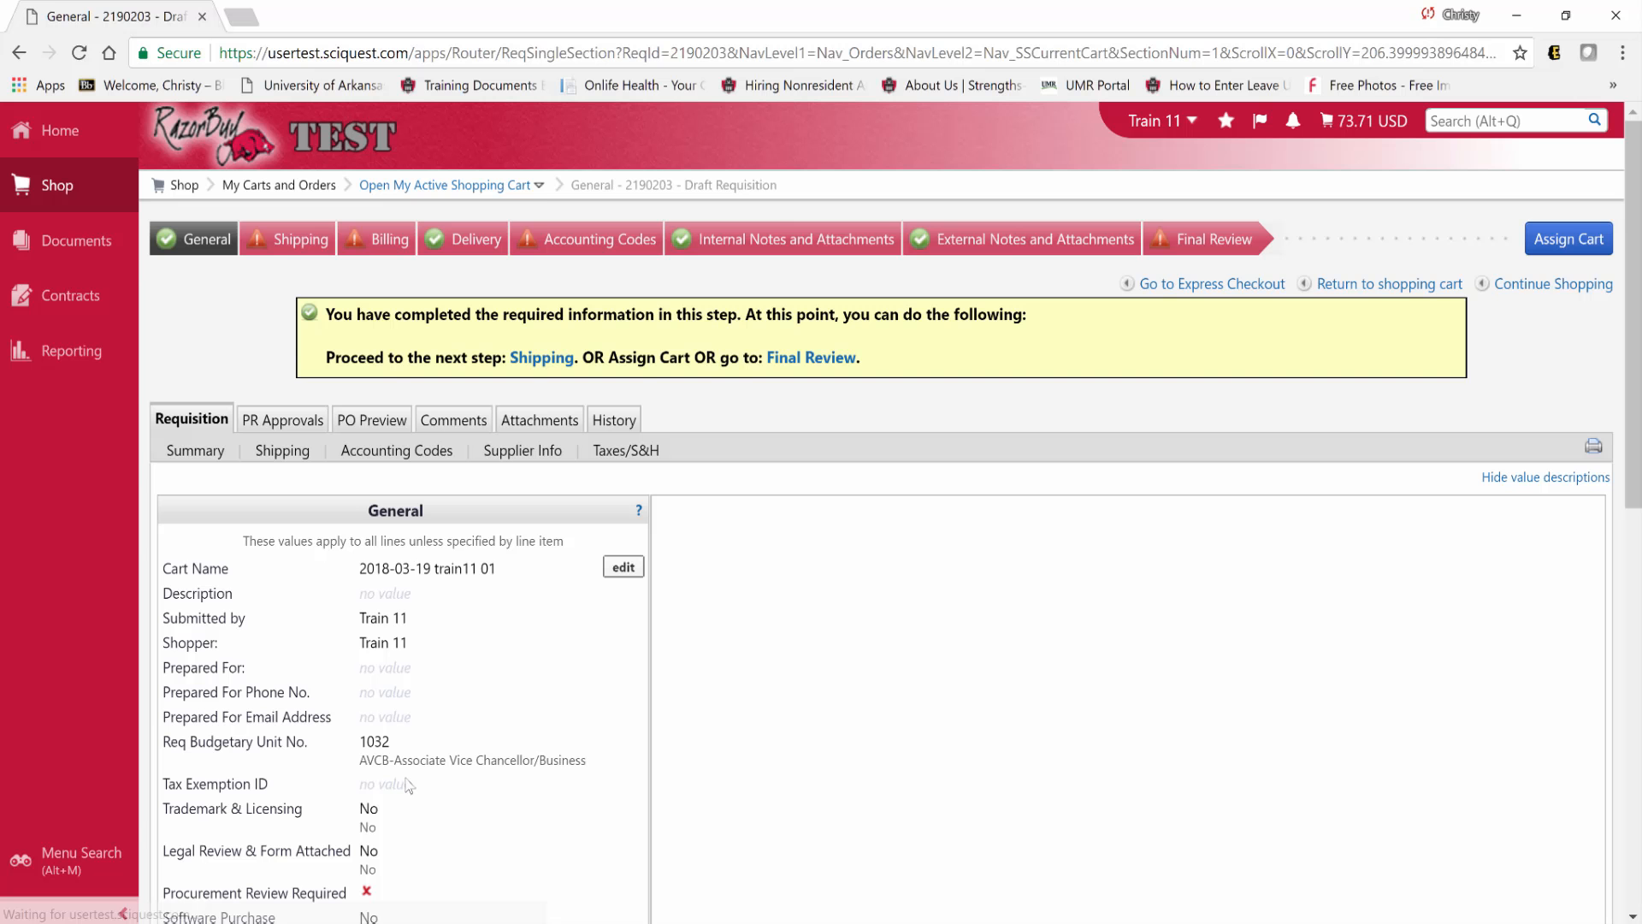
Edit the requisition's shipping address by searching for "admn" and choosing the ADMN address.
click(301, 243)
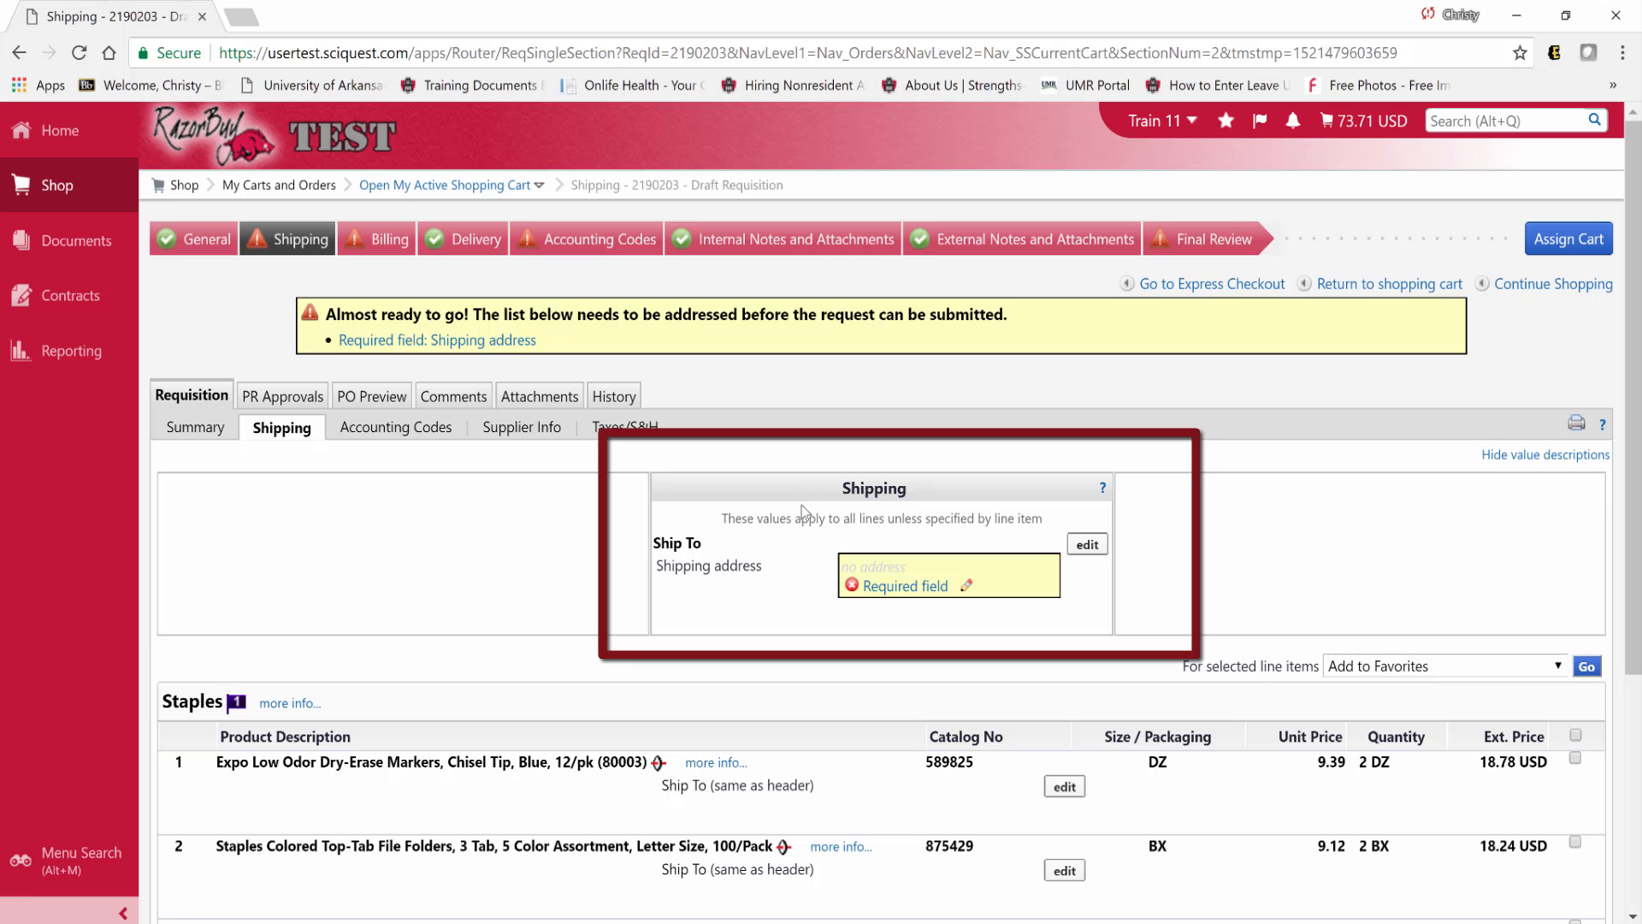
click(1087, 544)
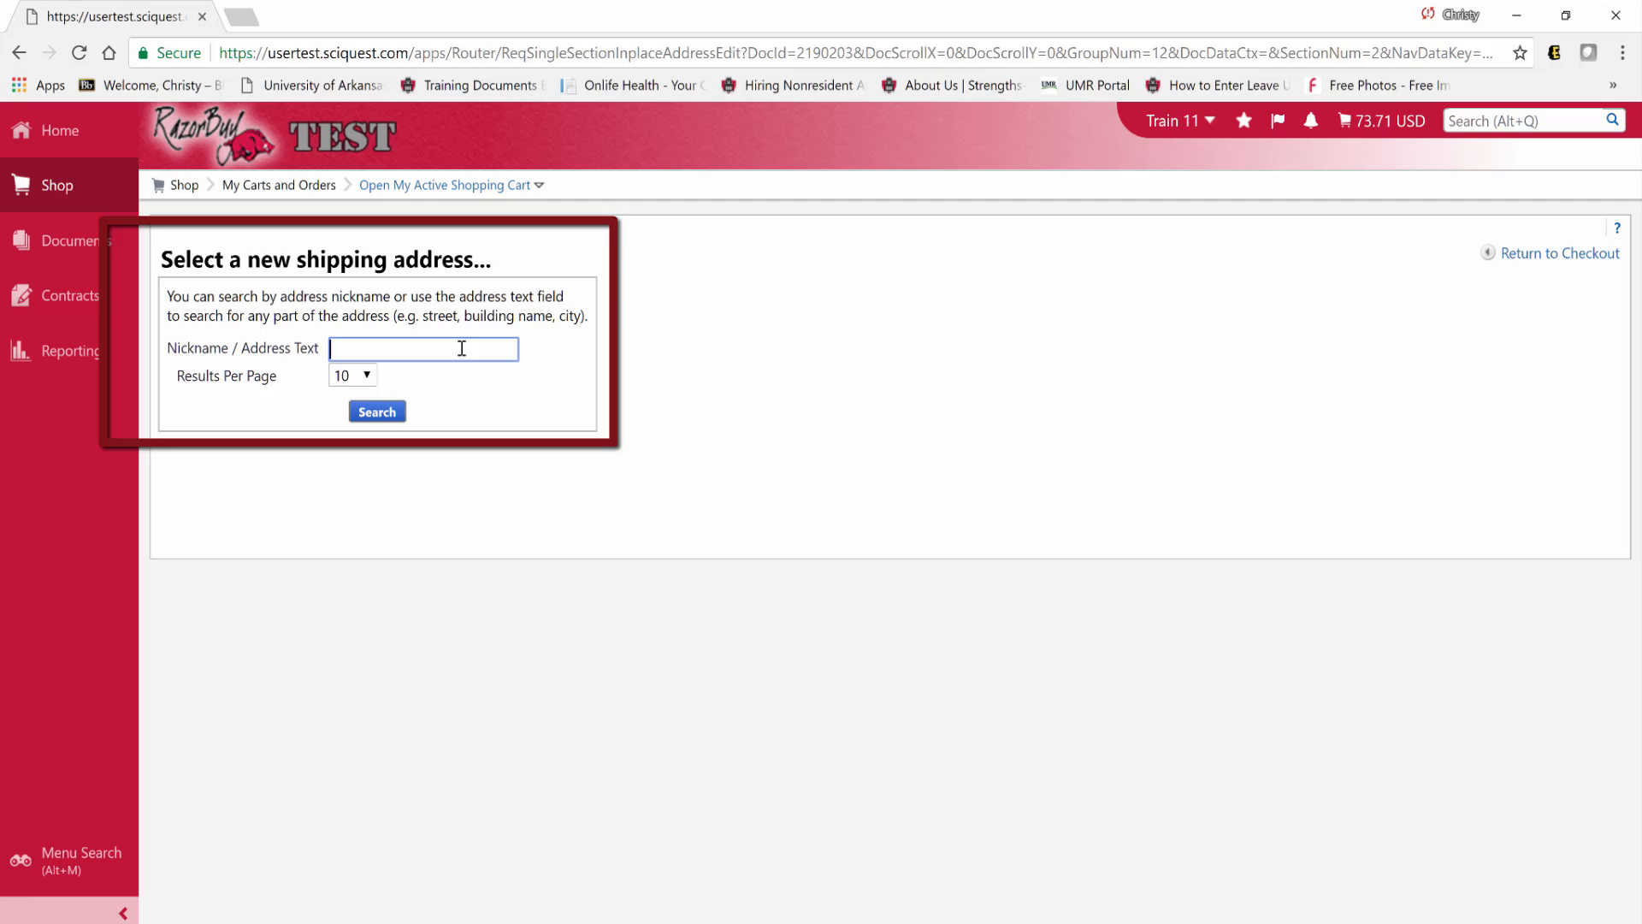
text(adm)
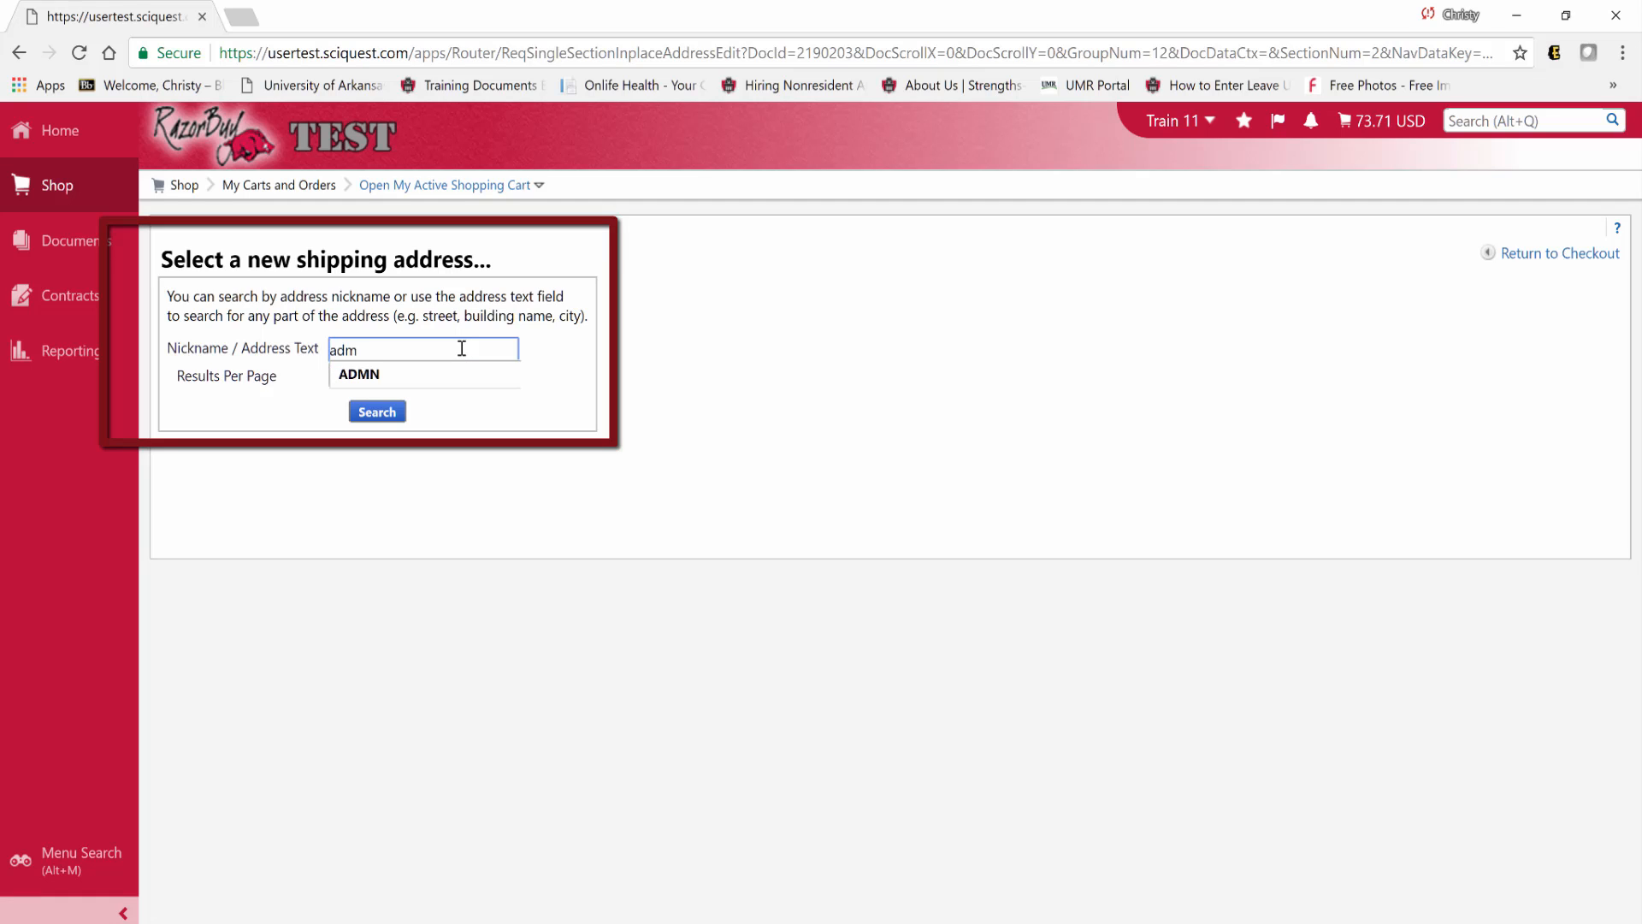
text(n)
key(Return)
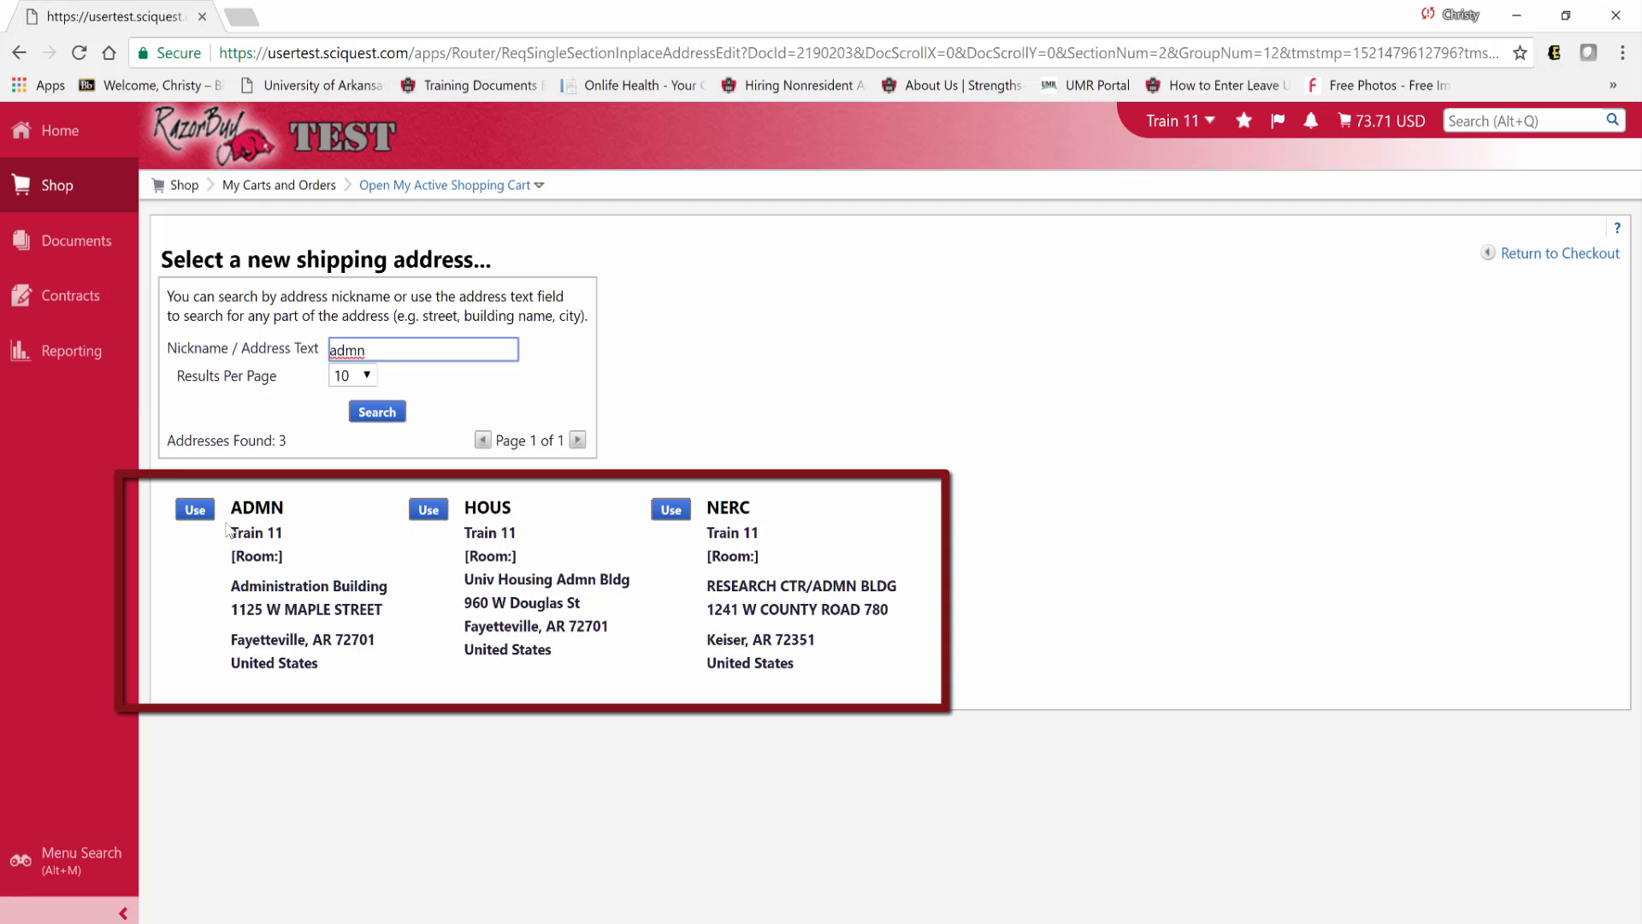
click(183, 510)
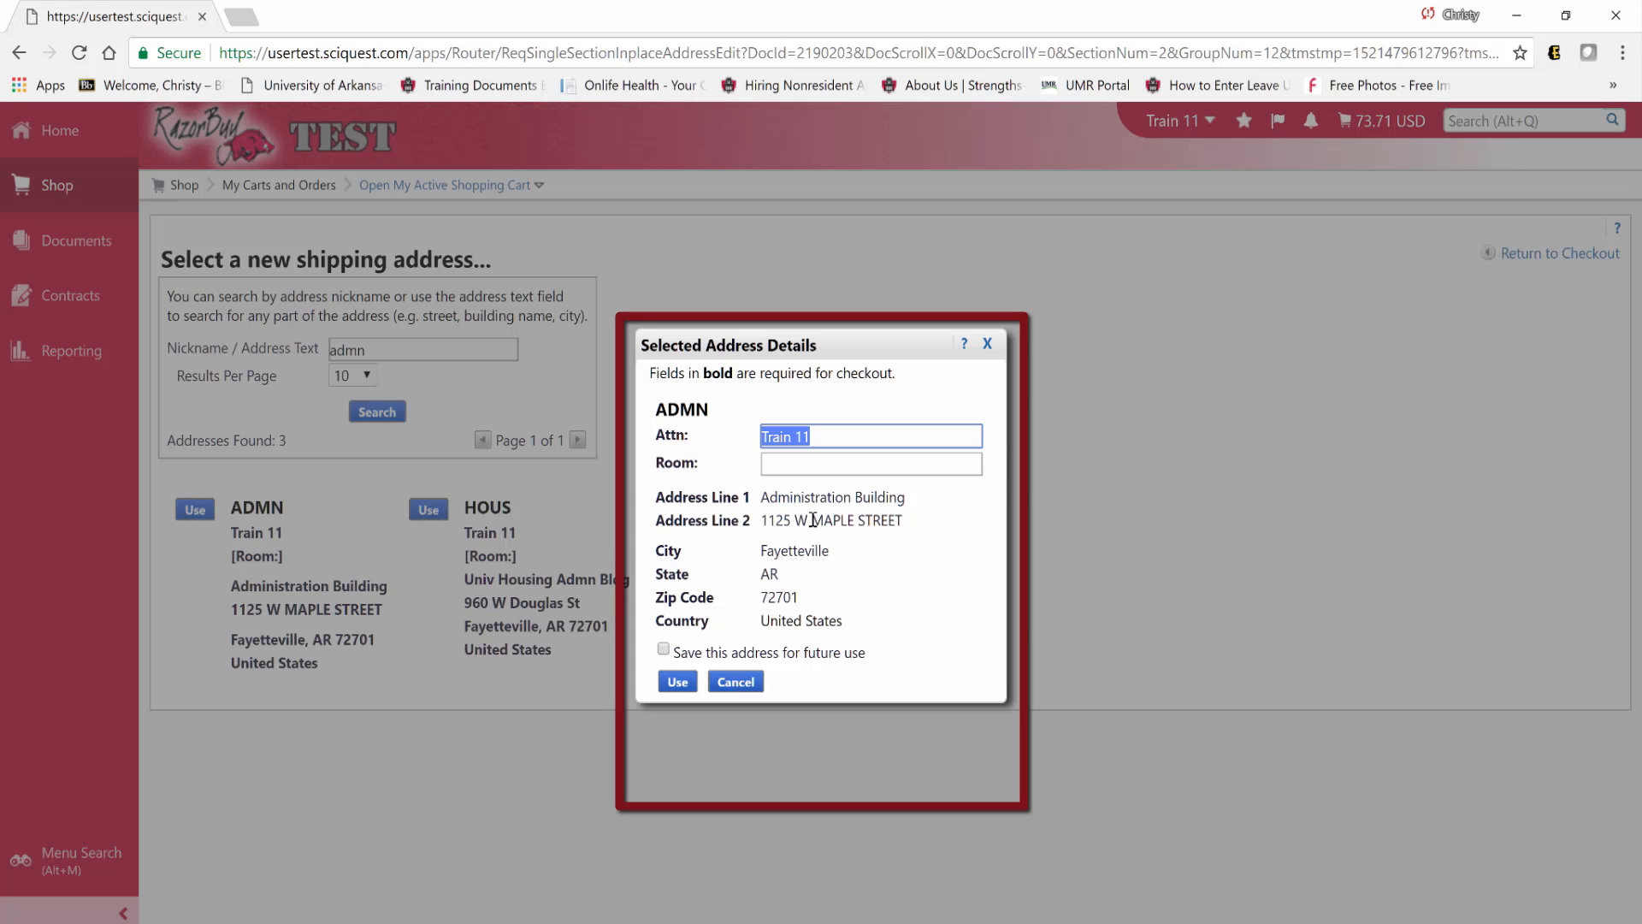
Enter room 123 for the ADMN shipping address, save it as the default address named "My Office", and use it.
click(873, 463)
text(123)
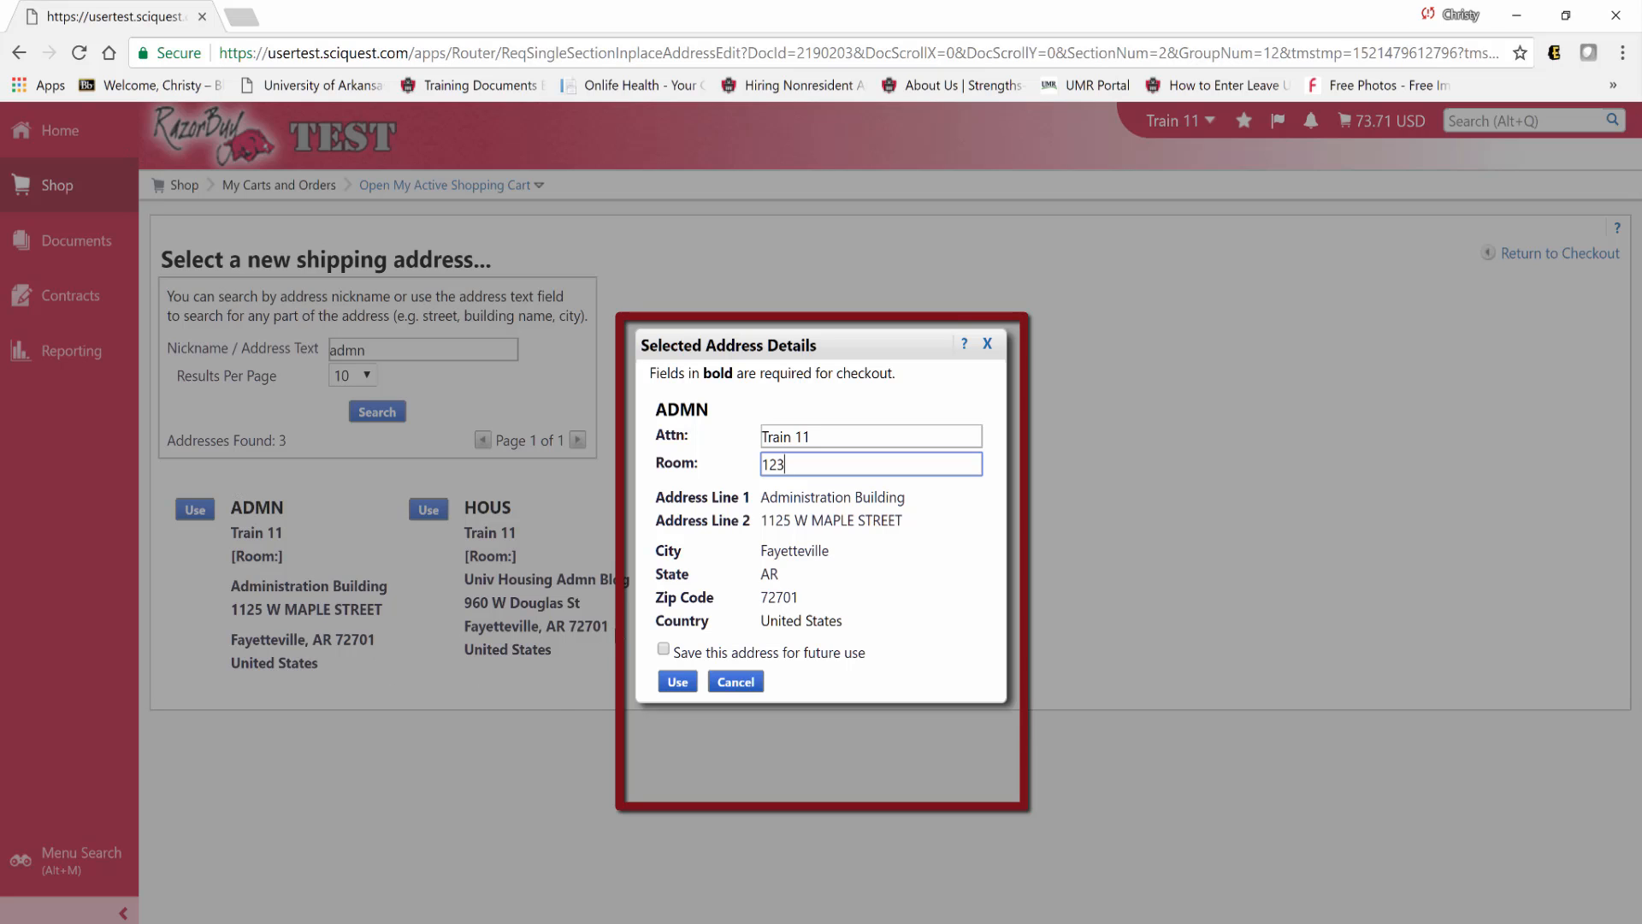
click(664, 650)
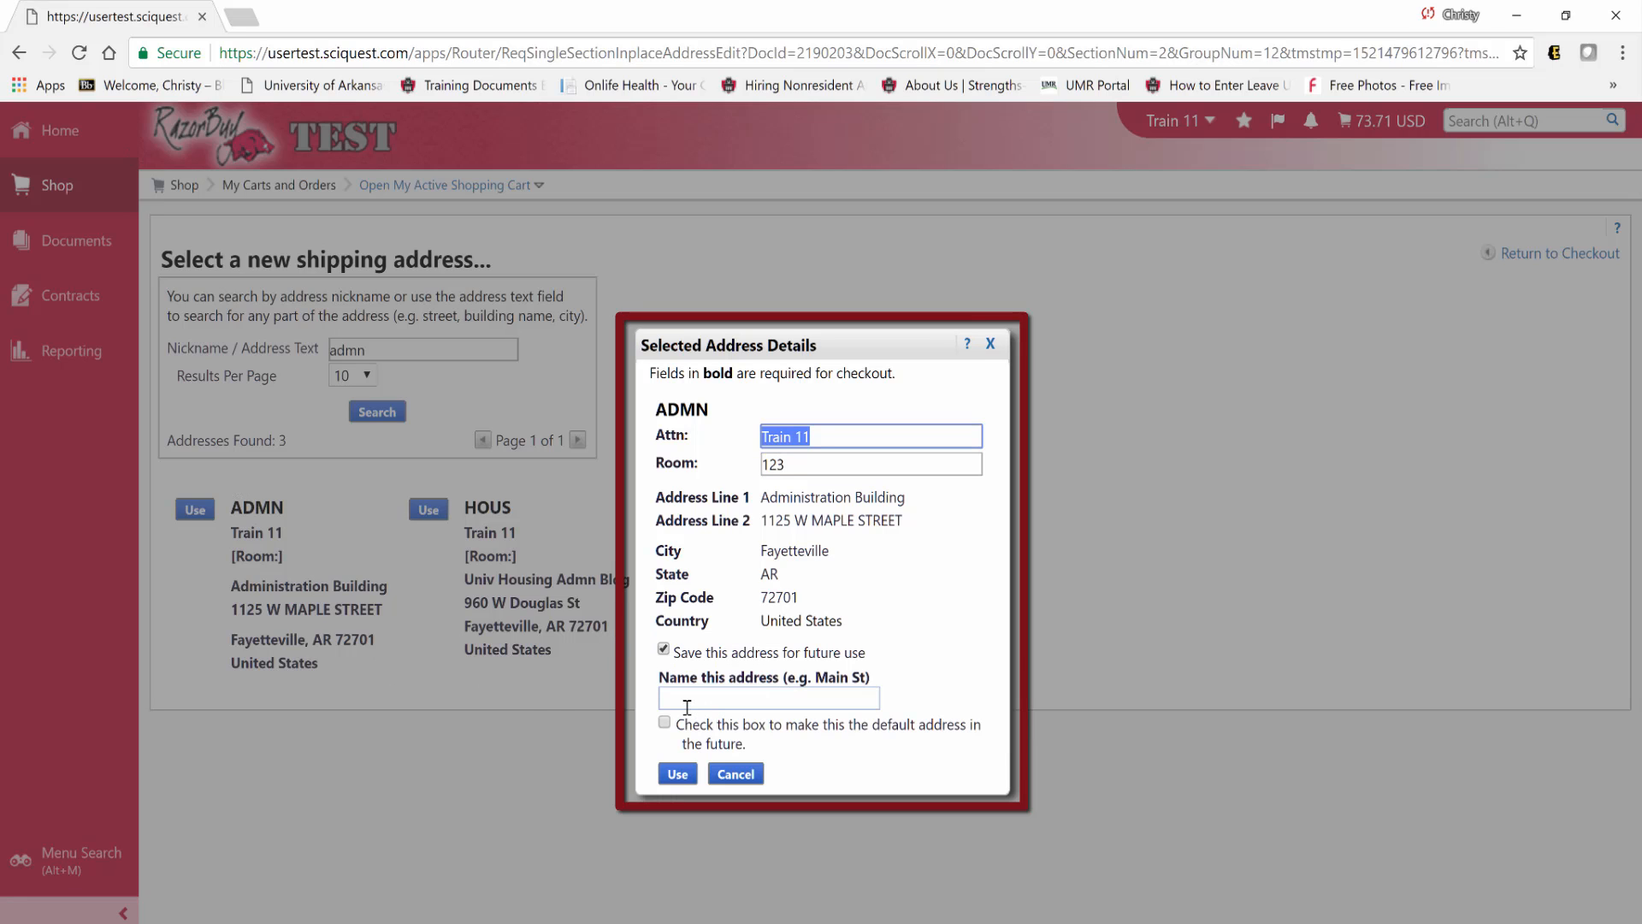
click(688, 701)
text(My )
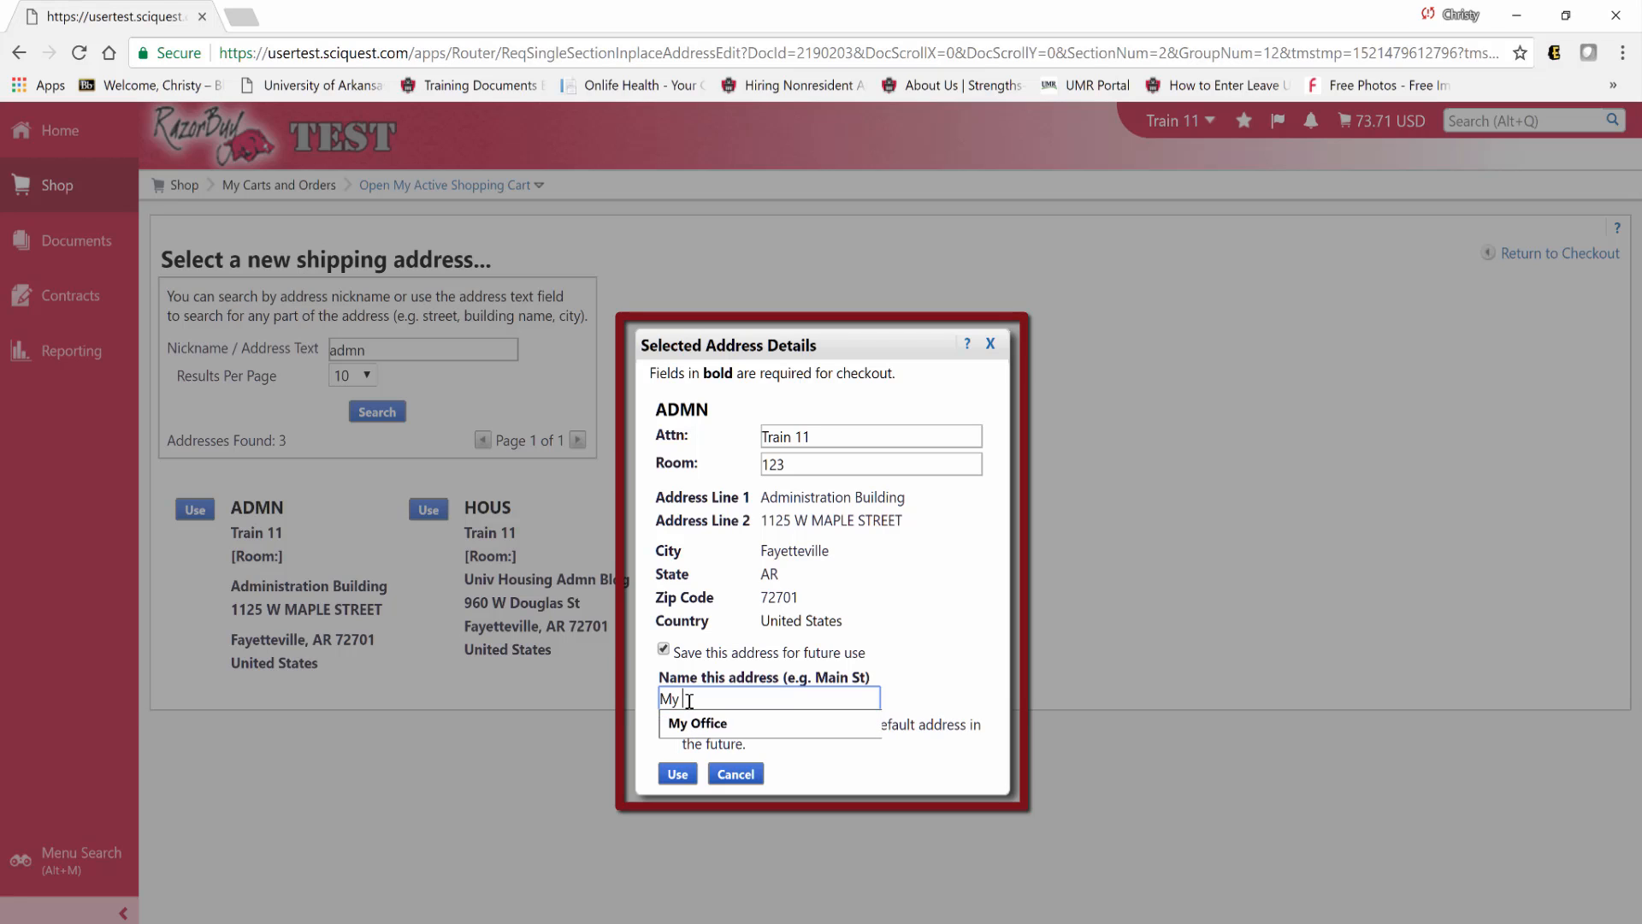
text(Office)
click(923, 731)
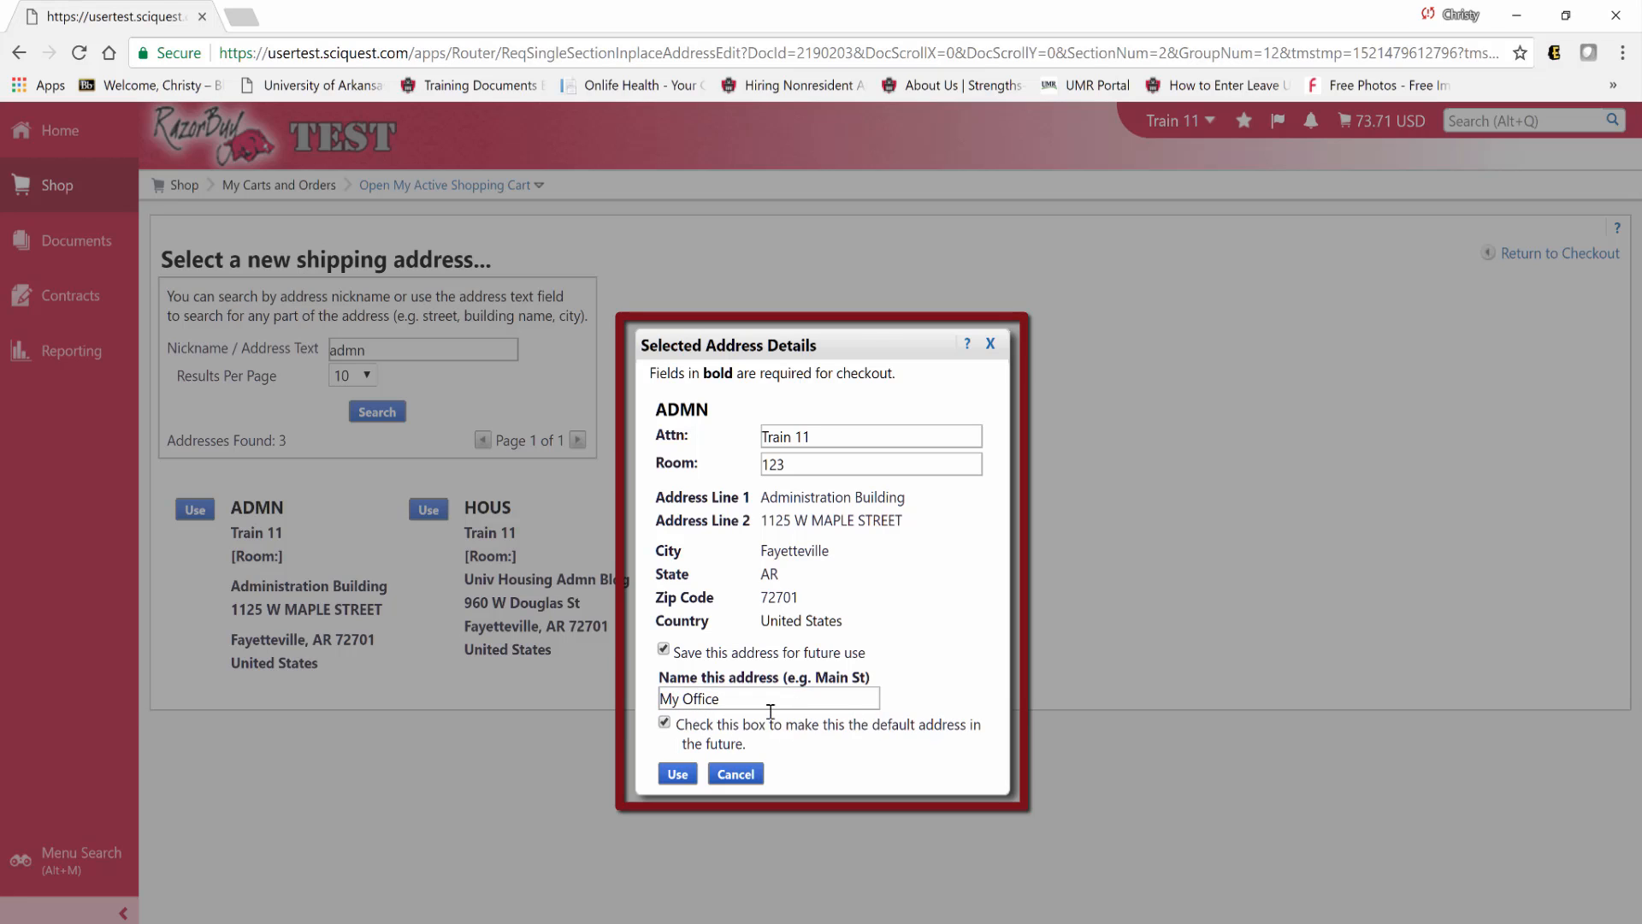
click(678, 773)
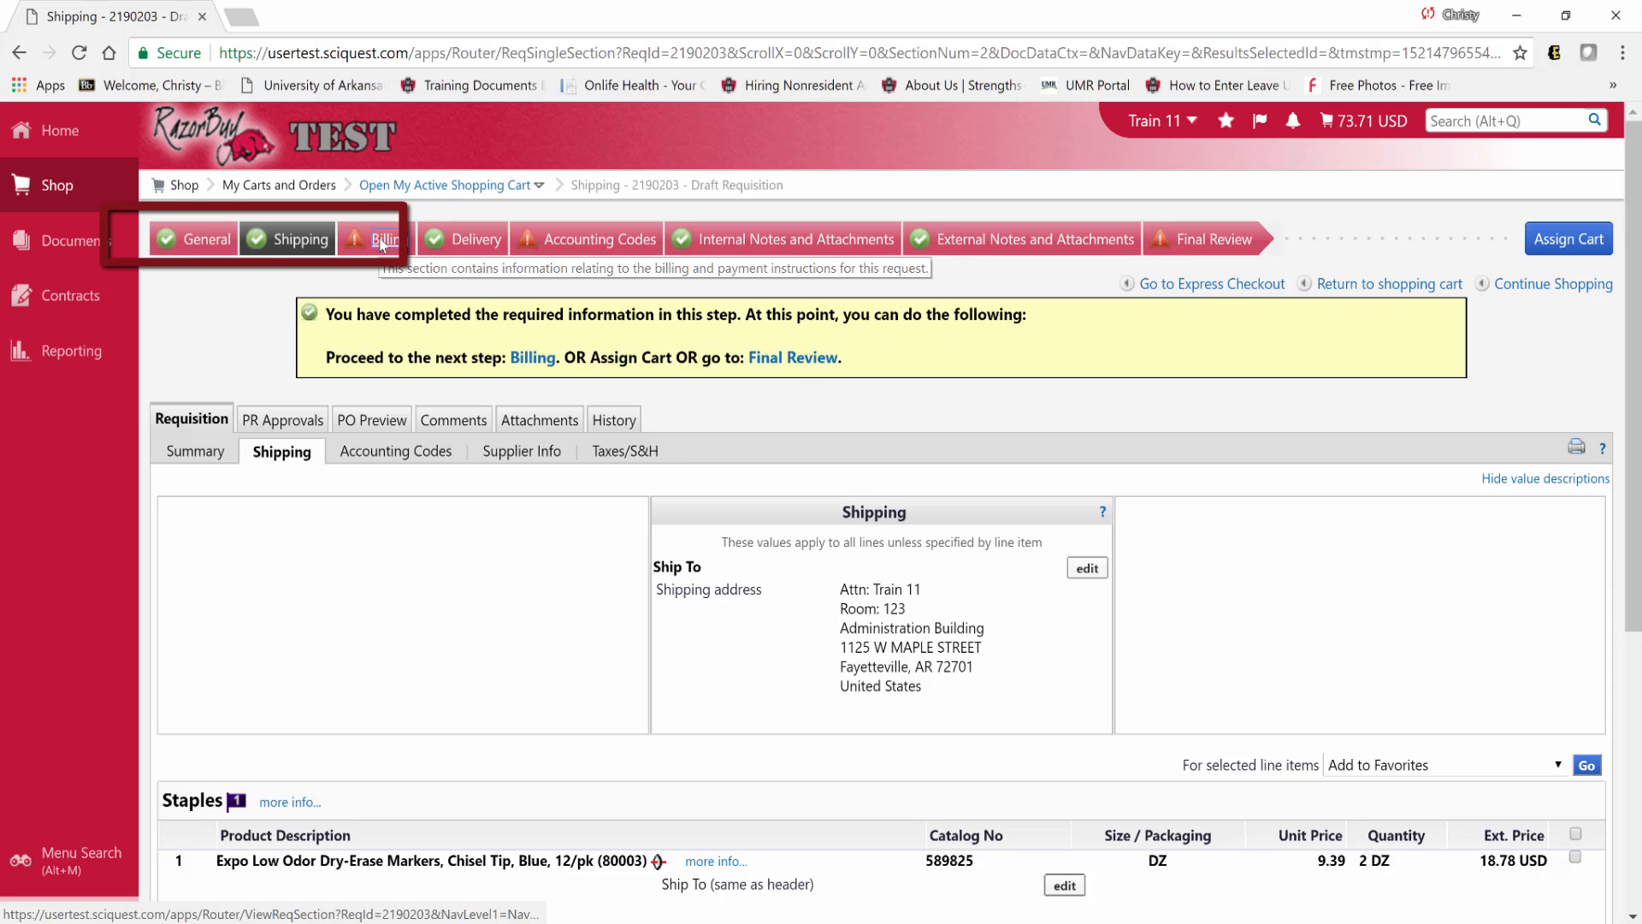
Set the requisition's billing address to AVCB, saving it for future use as the default address named "AP".
click(373, 241)
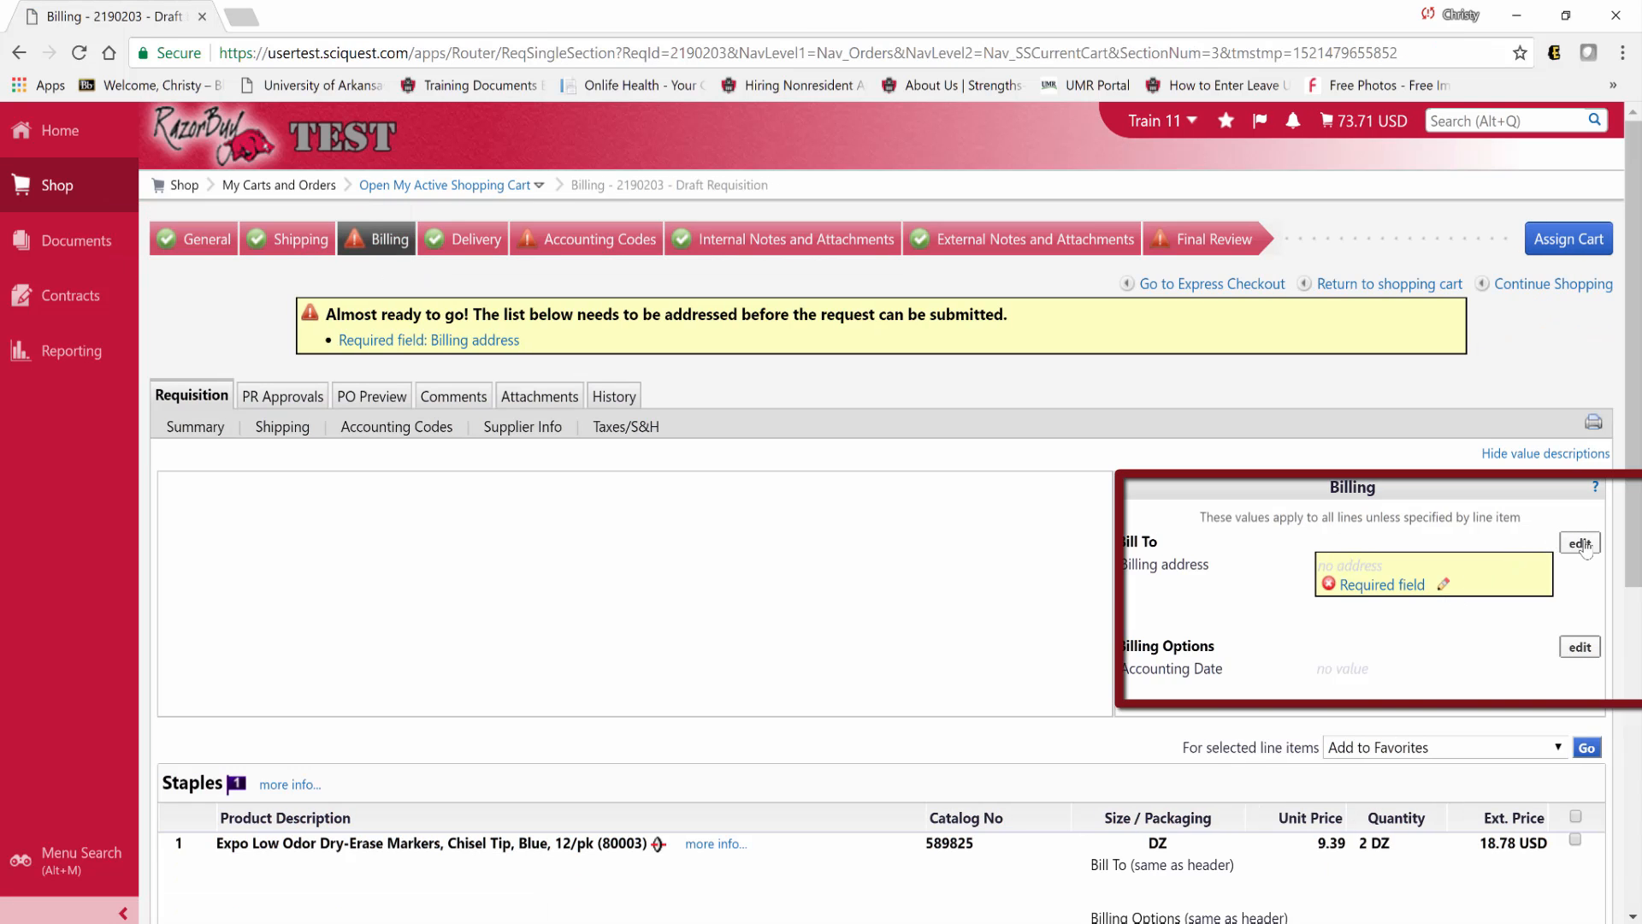
click(1582, 545)
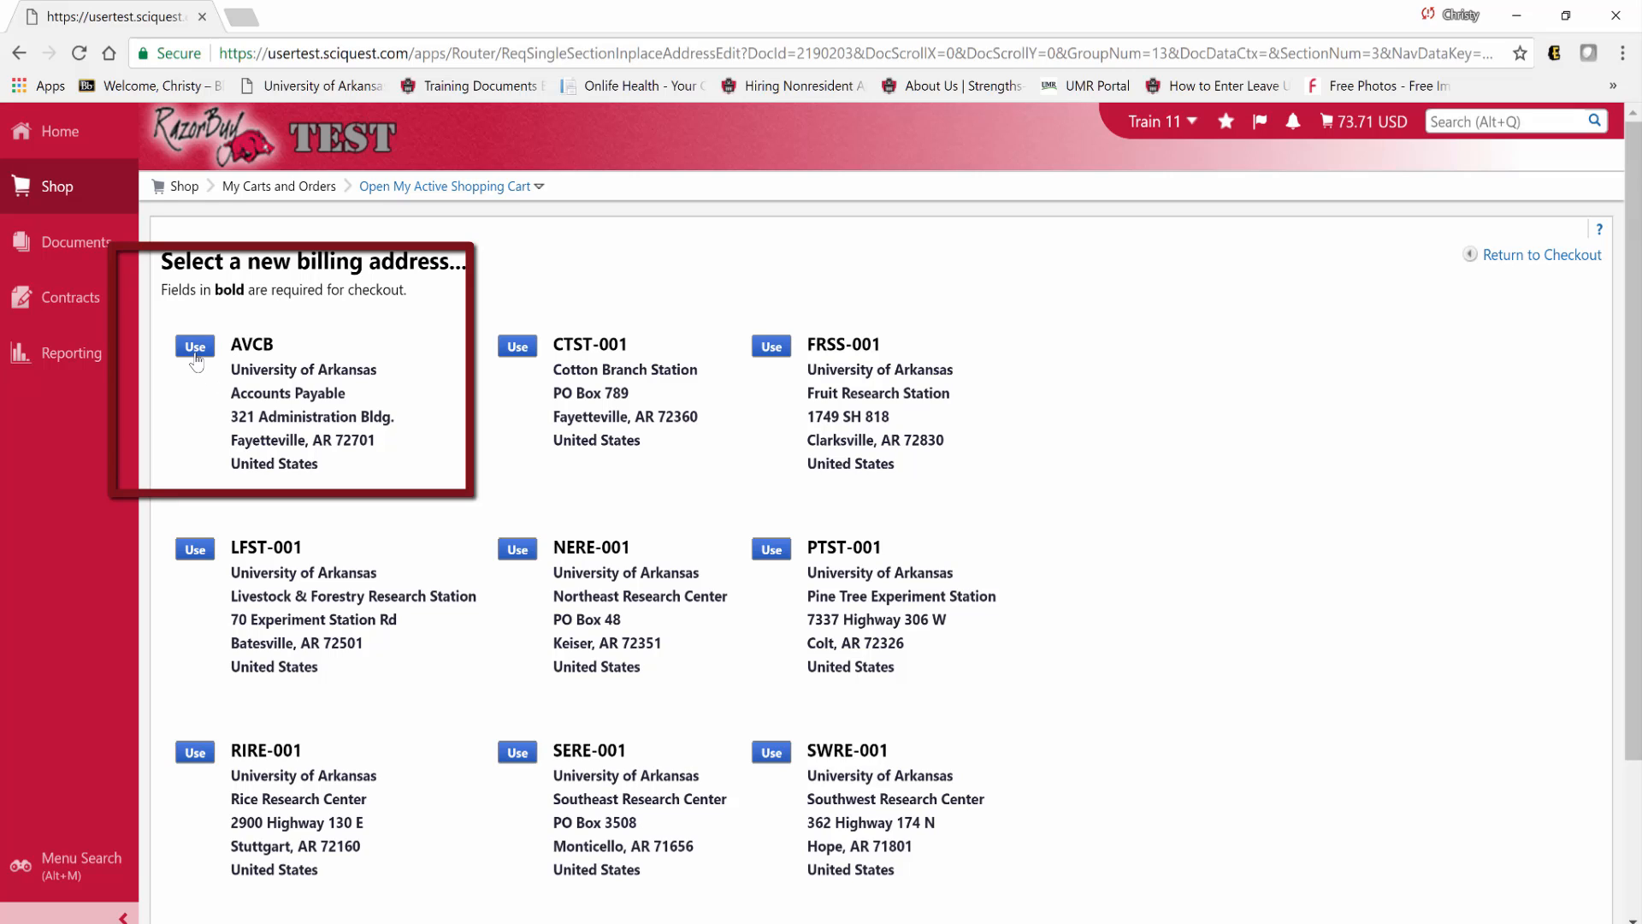
click(195, 350)
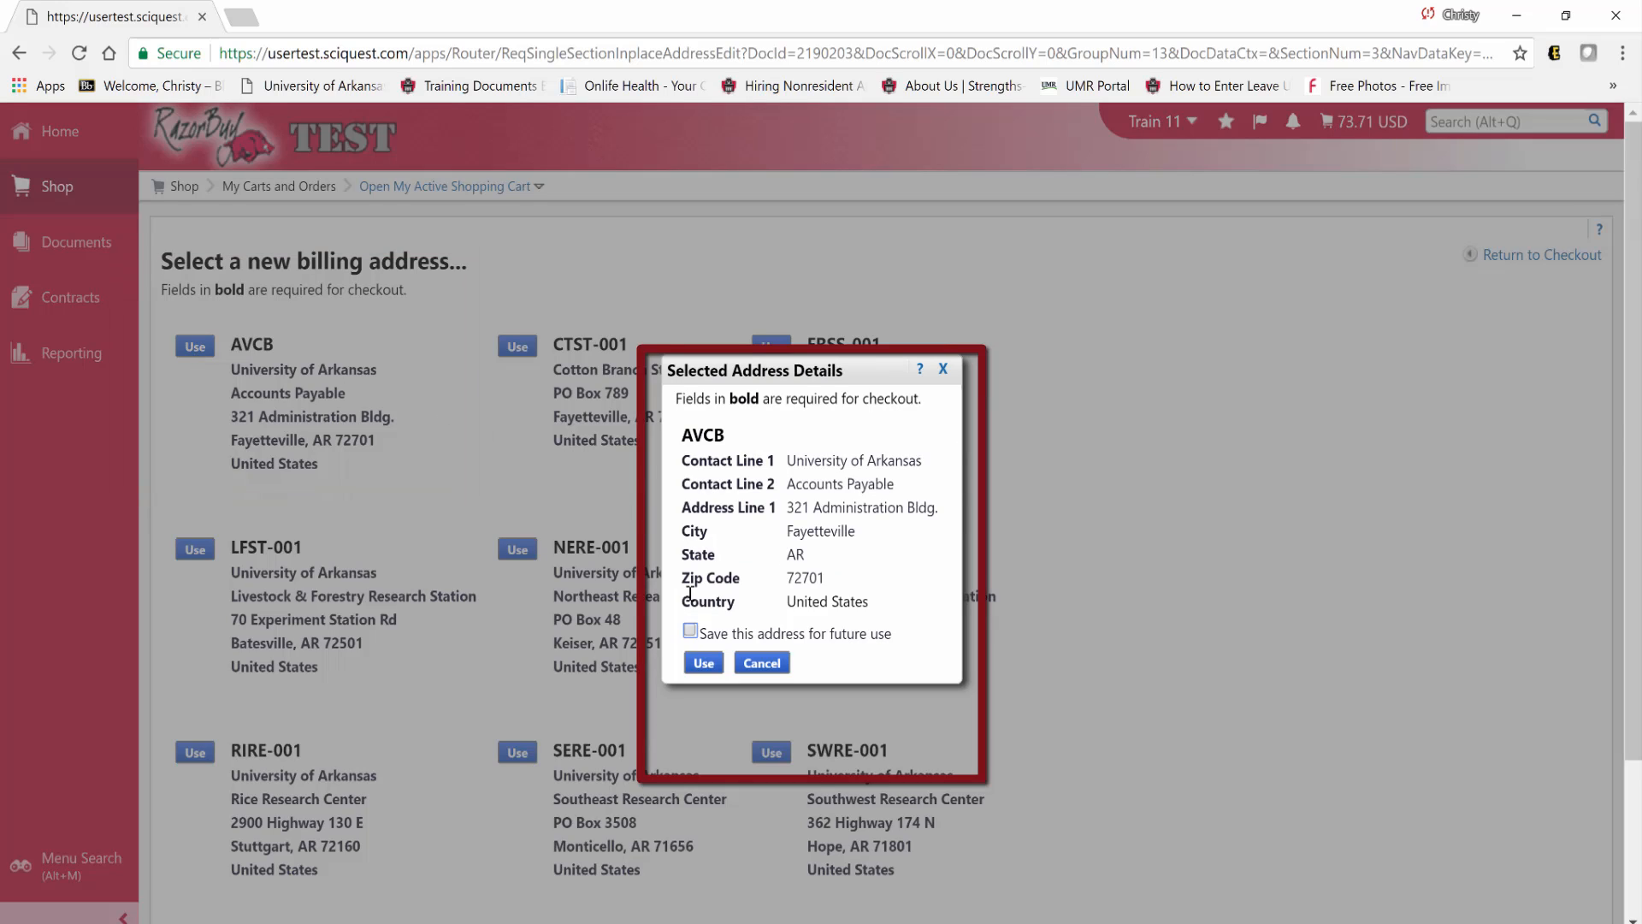
click(690, 632)
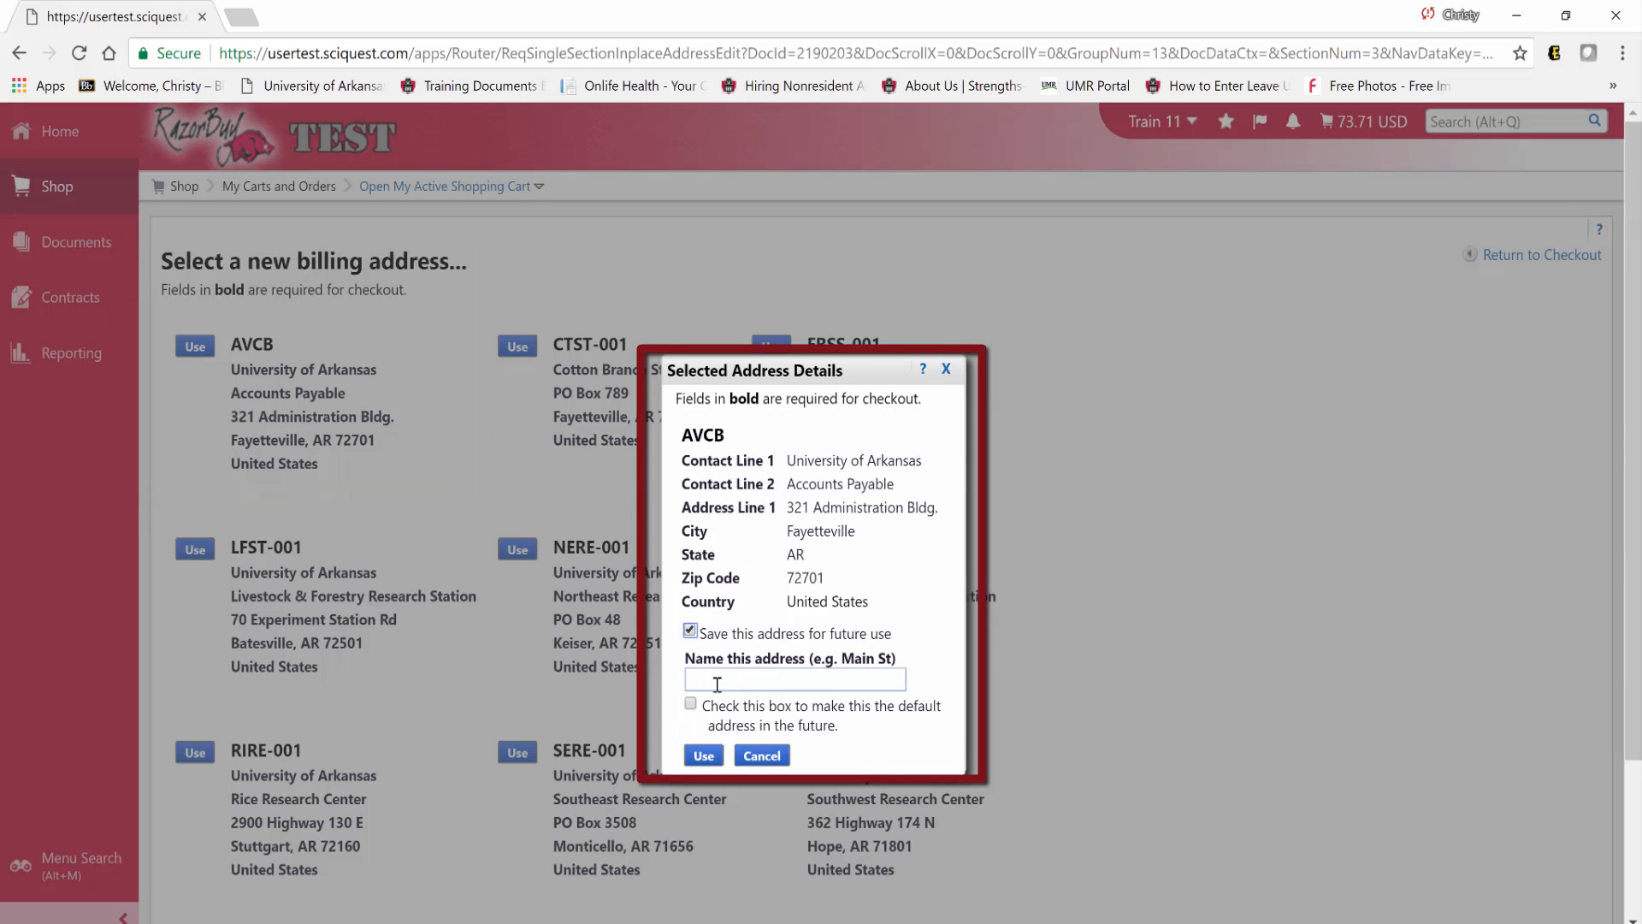
click(714, 677)
text(AP)
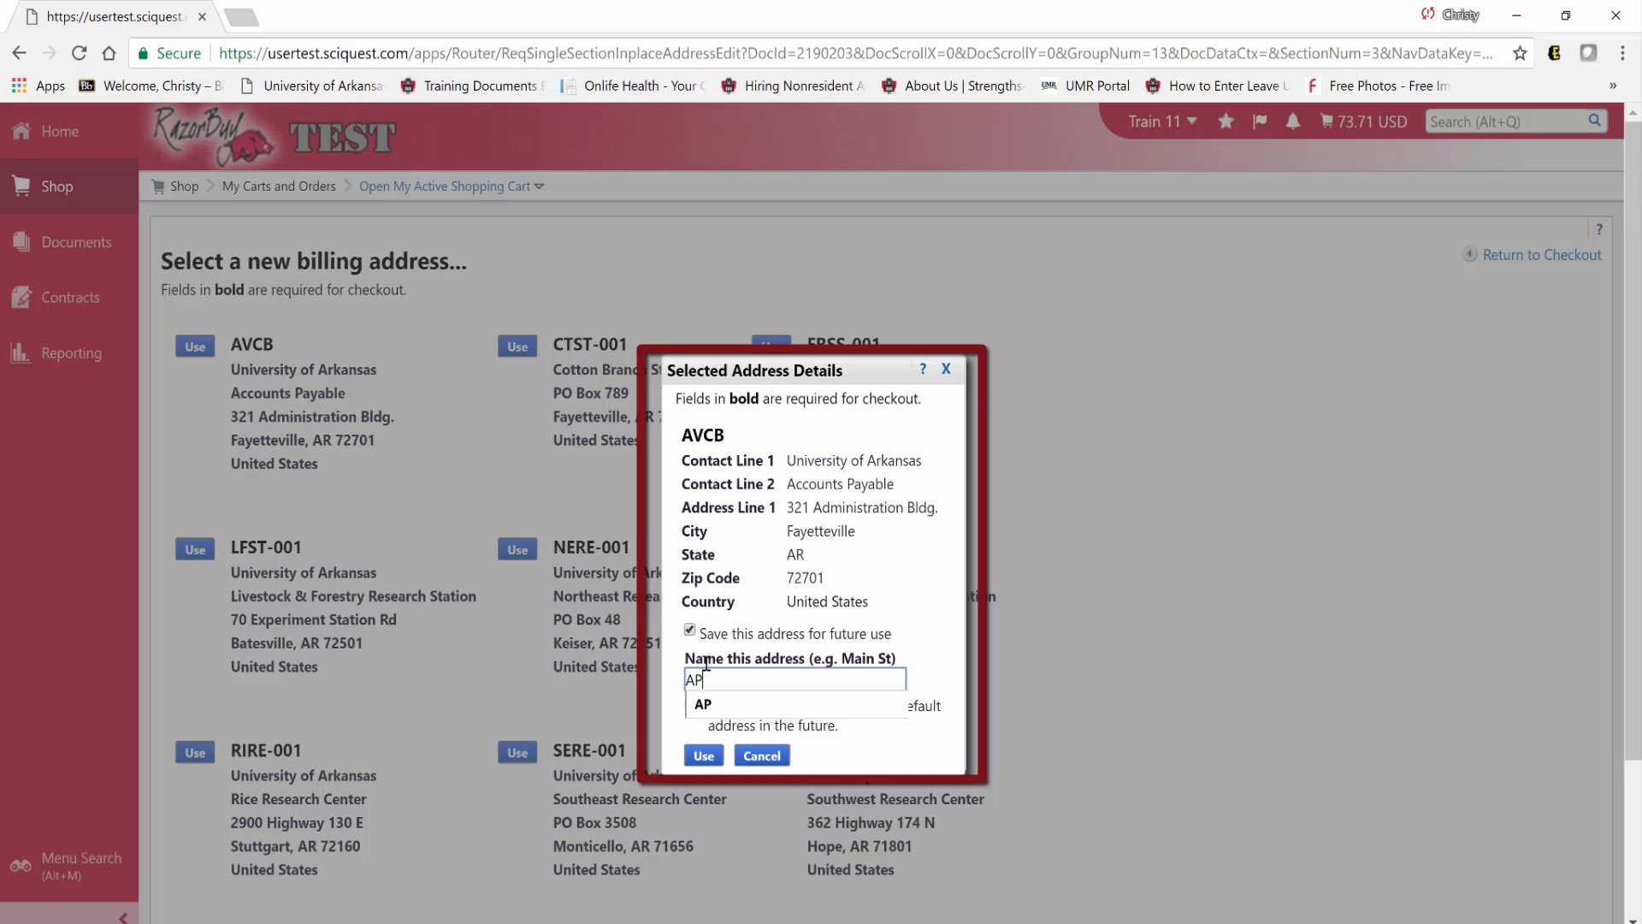
click(766, 729)
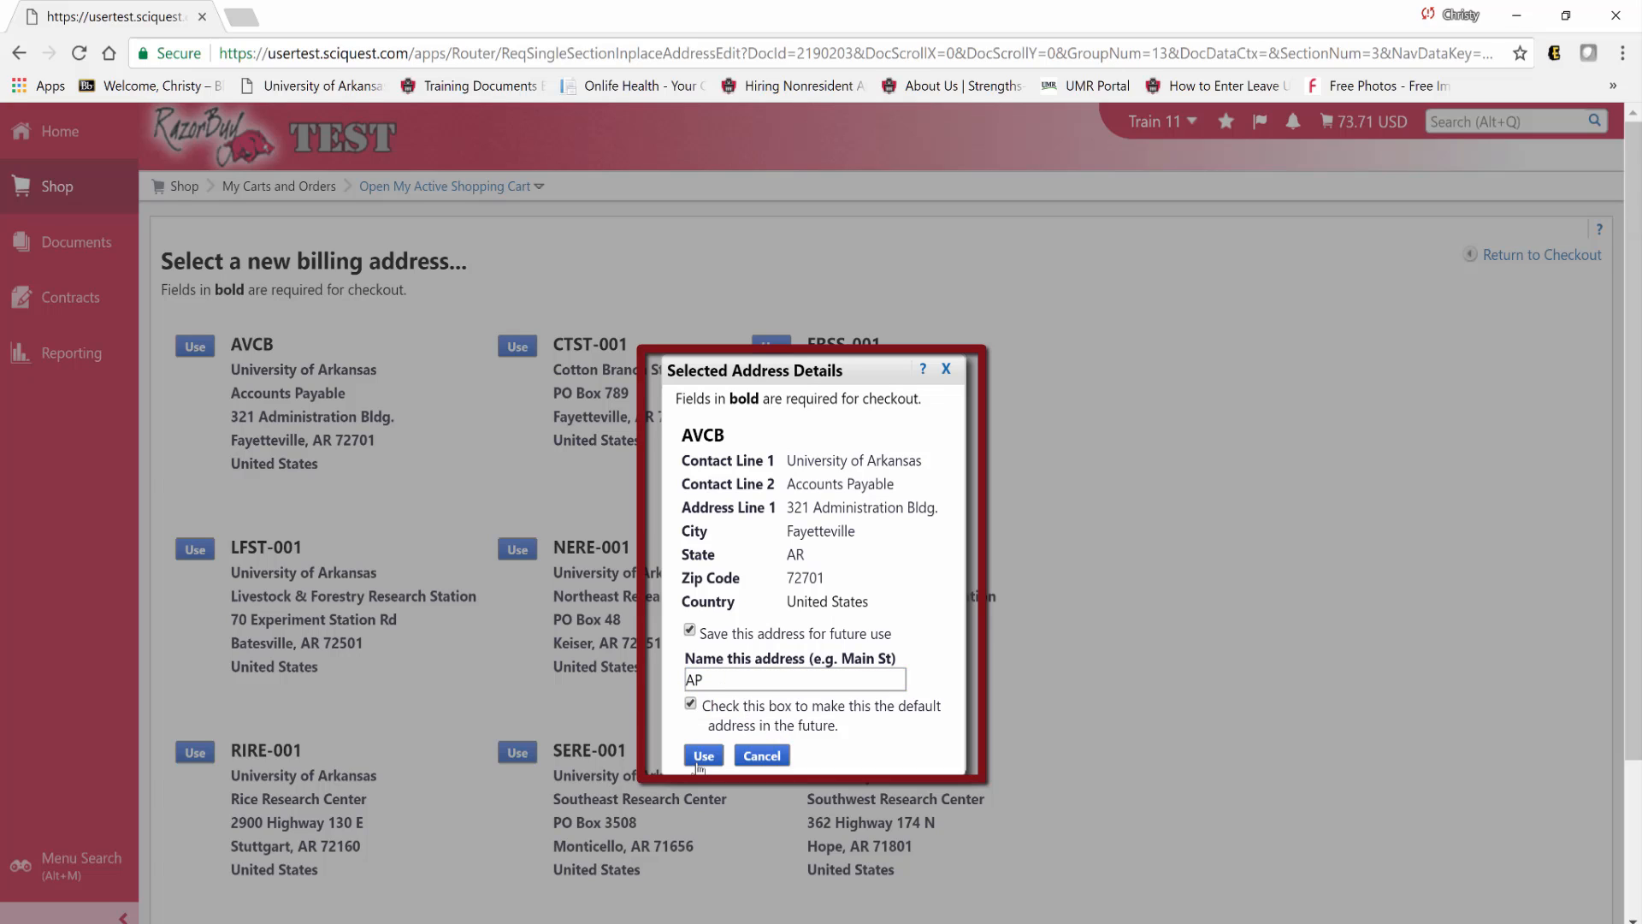
click(701, 761)
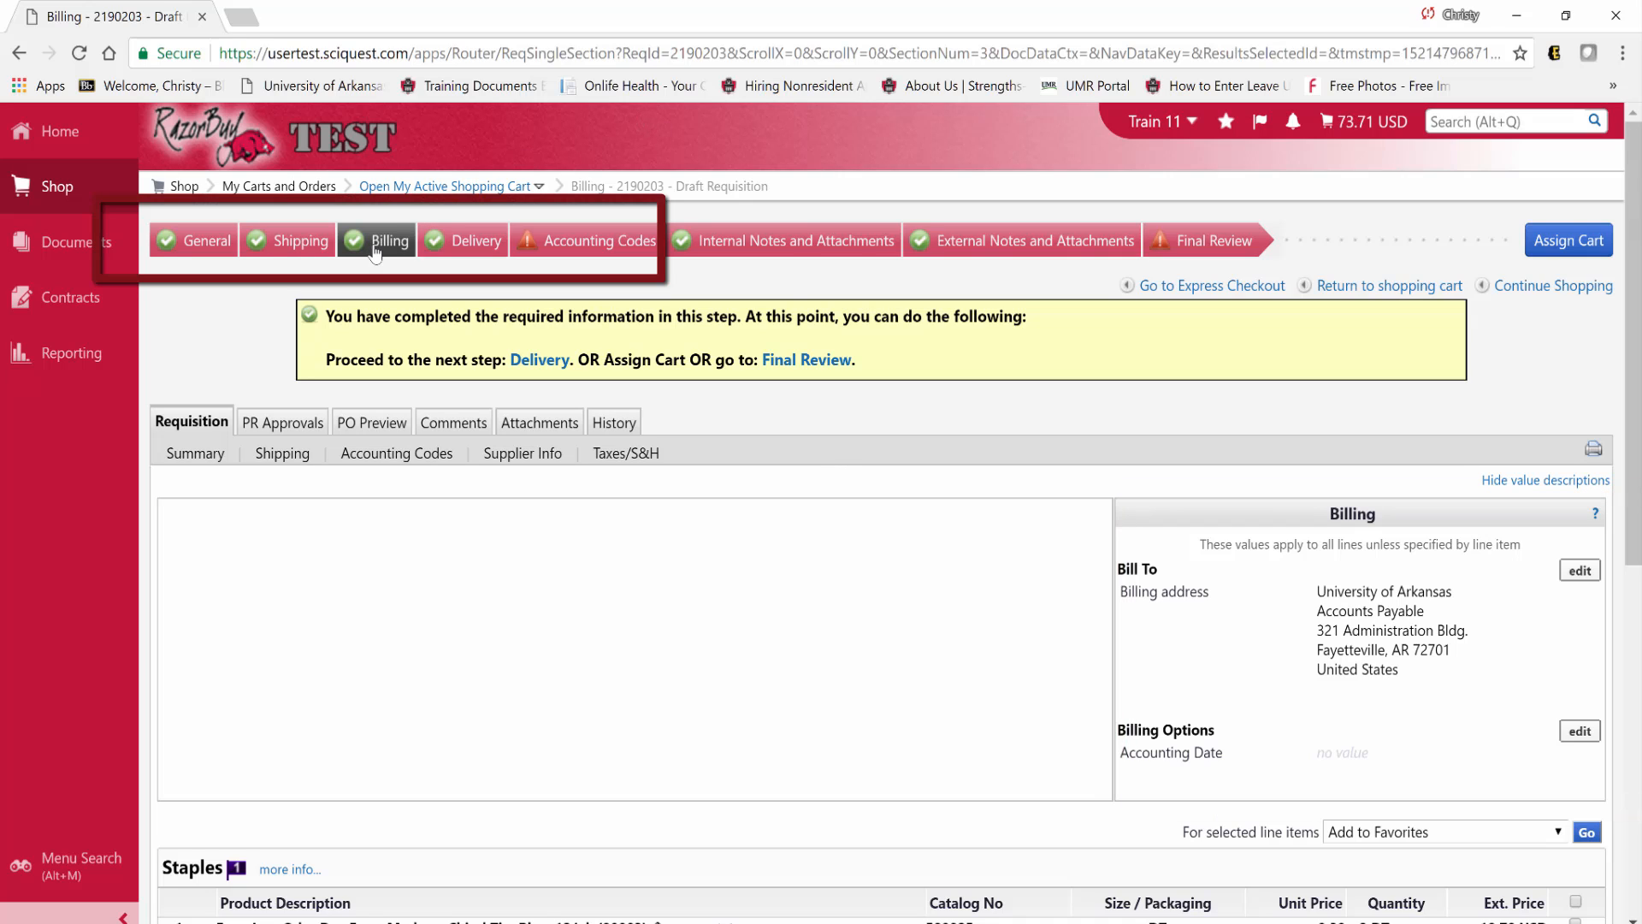
Review the Delivery section and the Accounting Codes section, including the description of the Company Cost Center field.
click(472, 242)
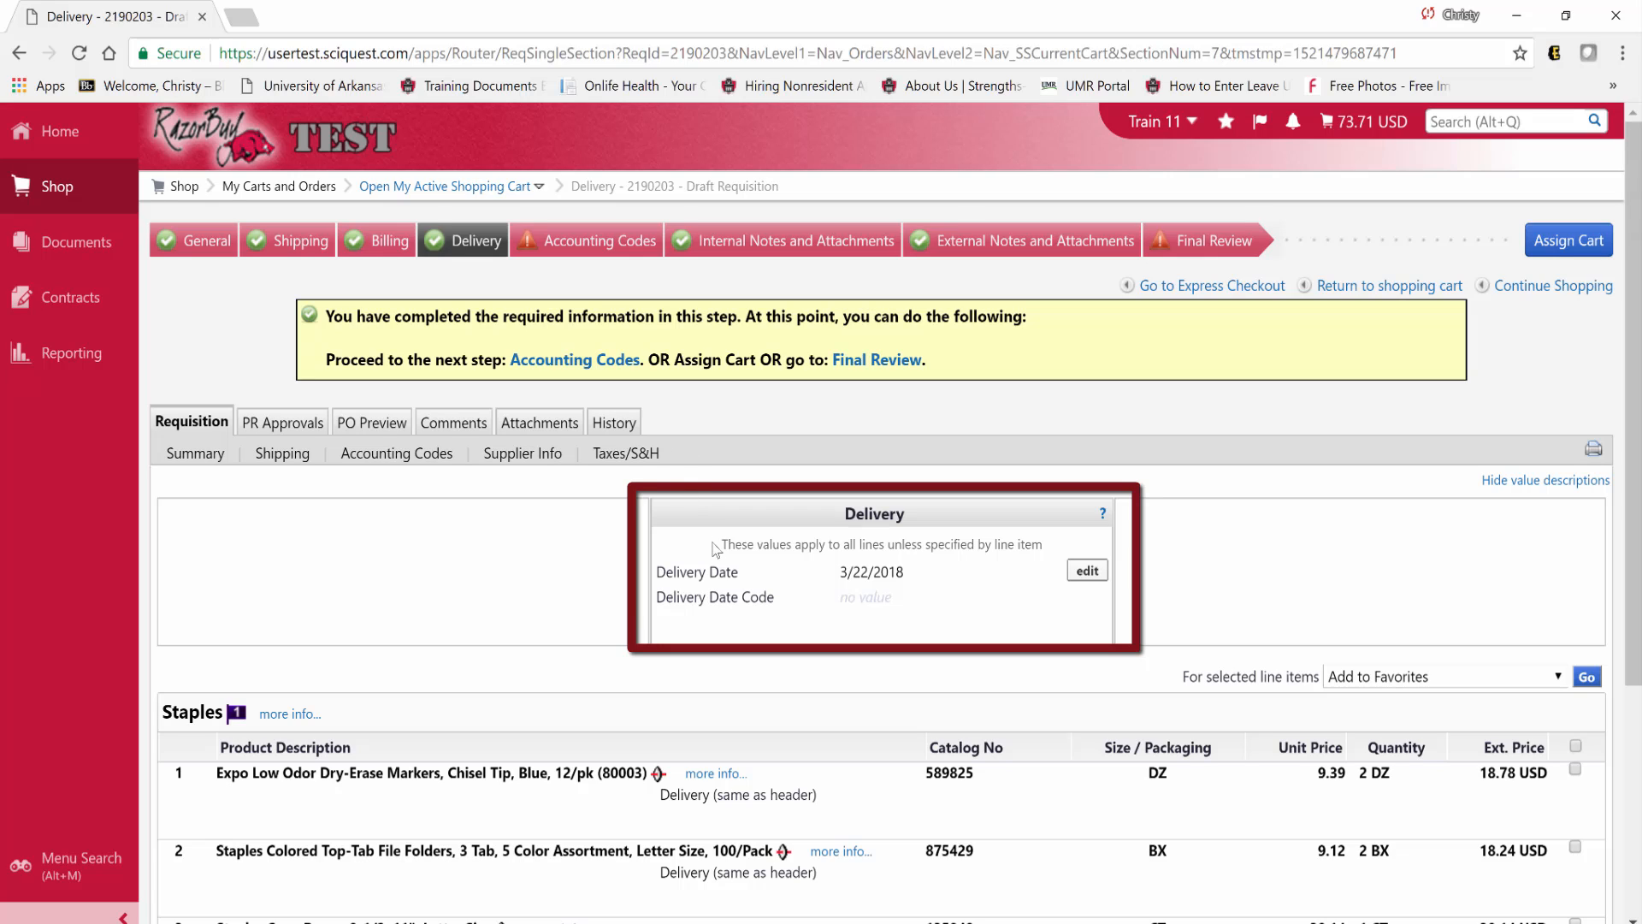
click(599, 243)
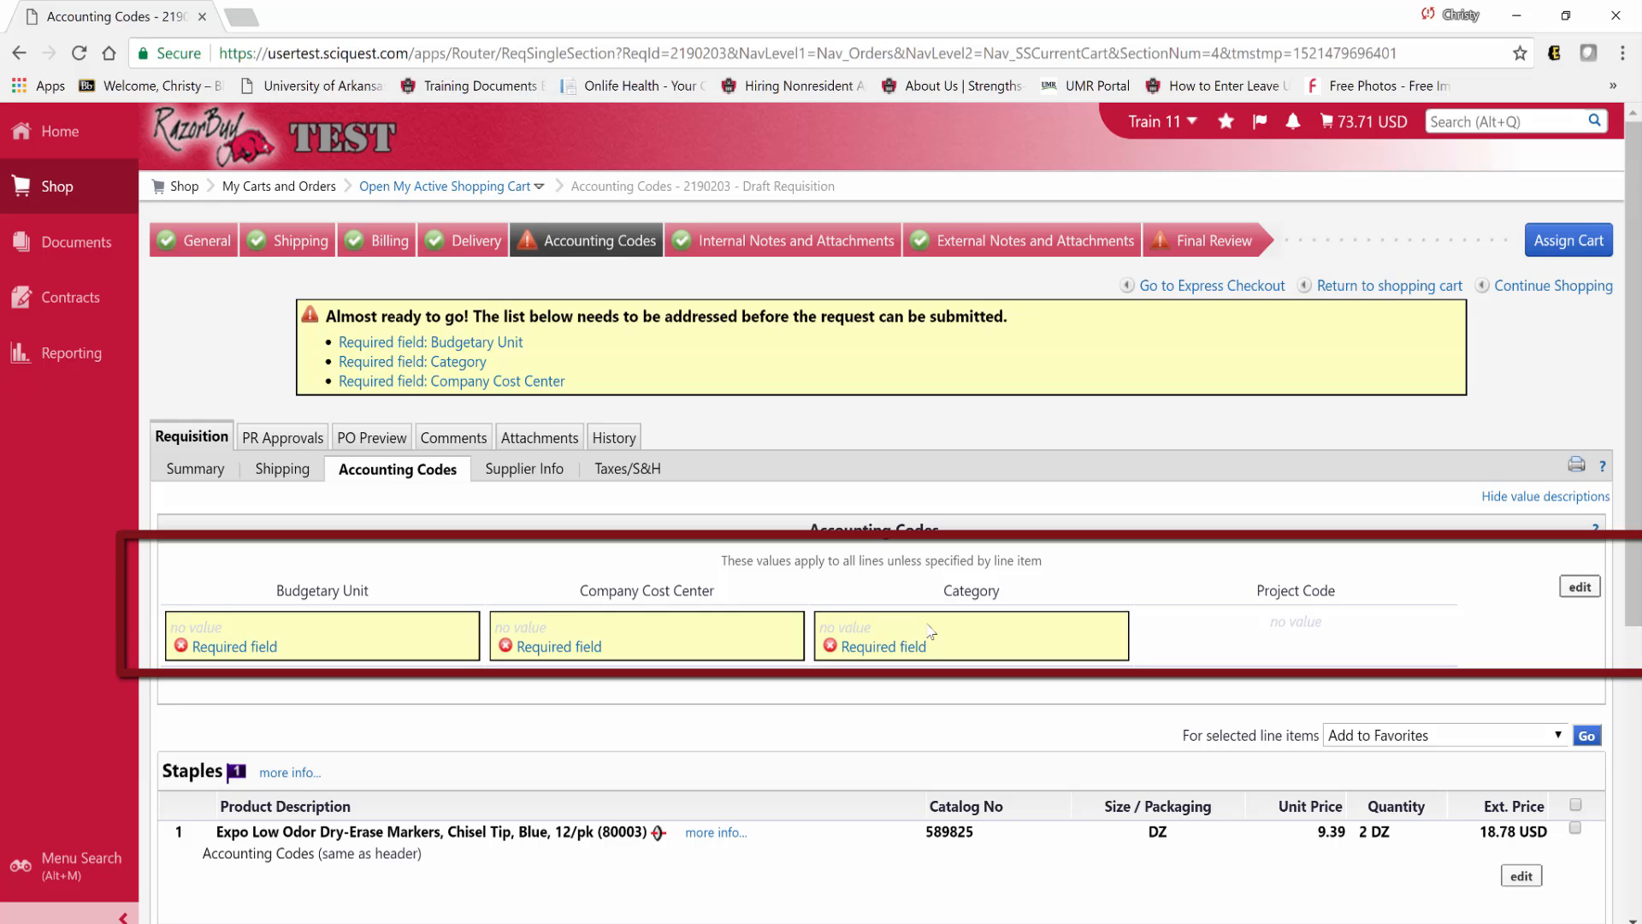
click(629, 590)
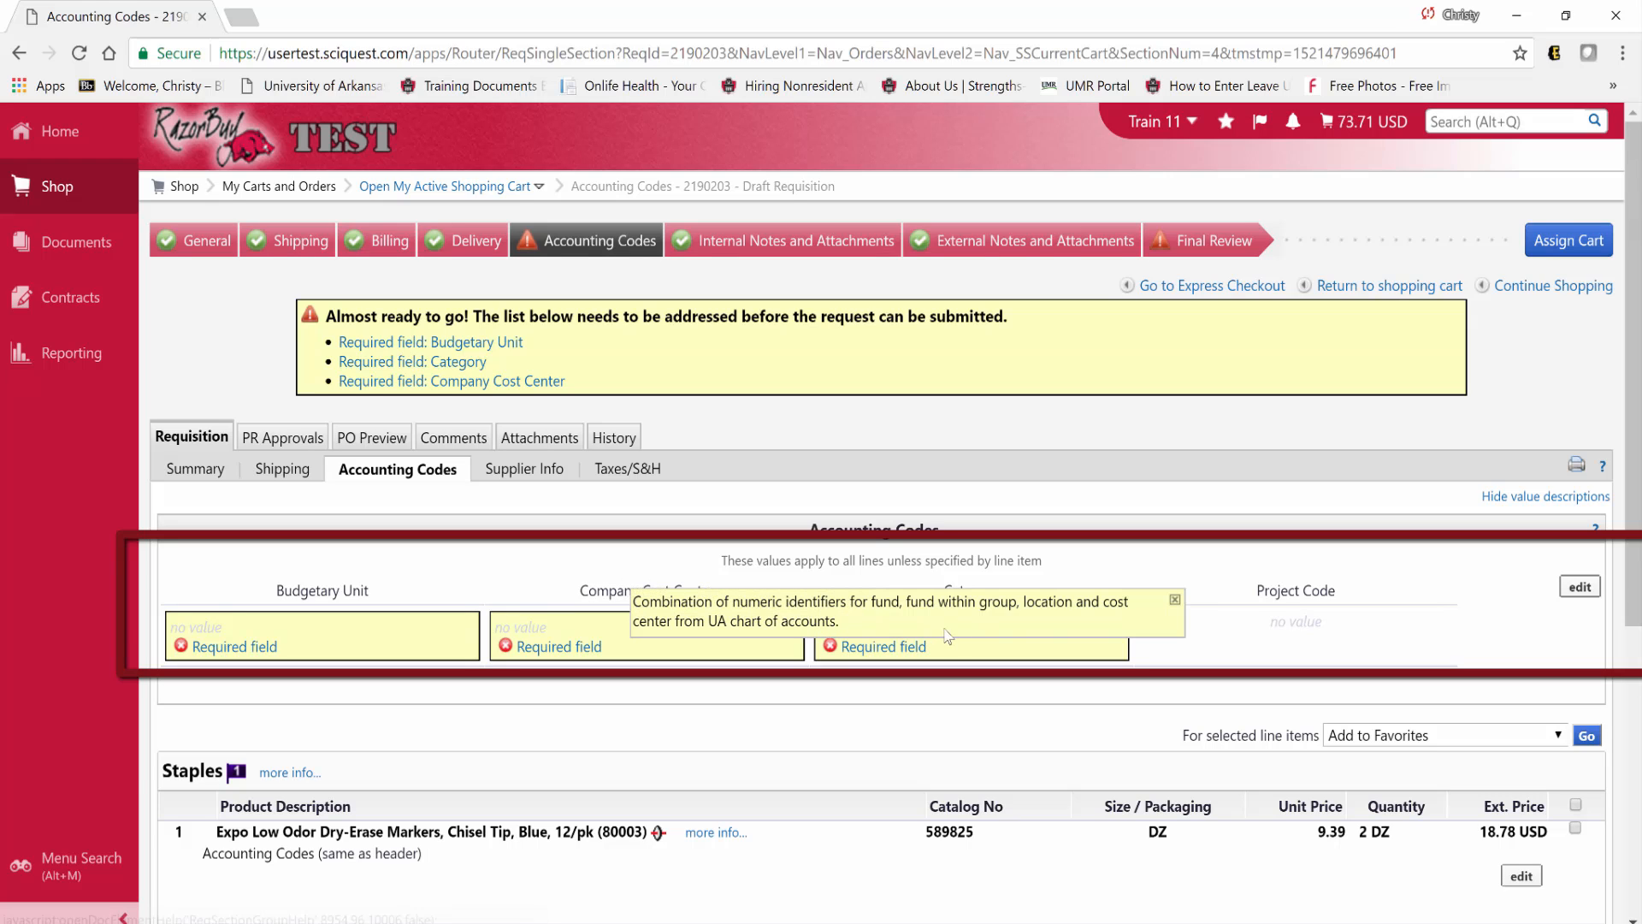
Edit the requisition's accounting codes and set the Budgetary Unit to 1032 by searching the field value descriptions for "avcb".
click(1582, 586)
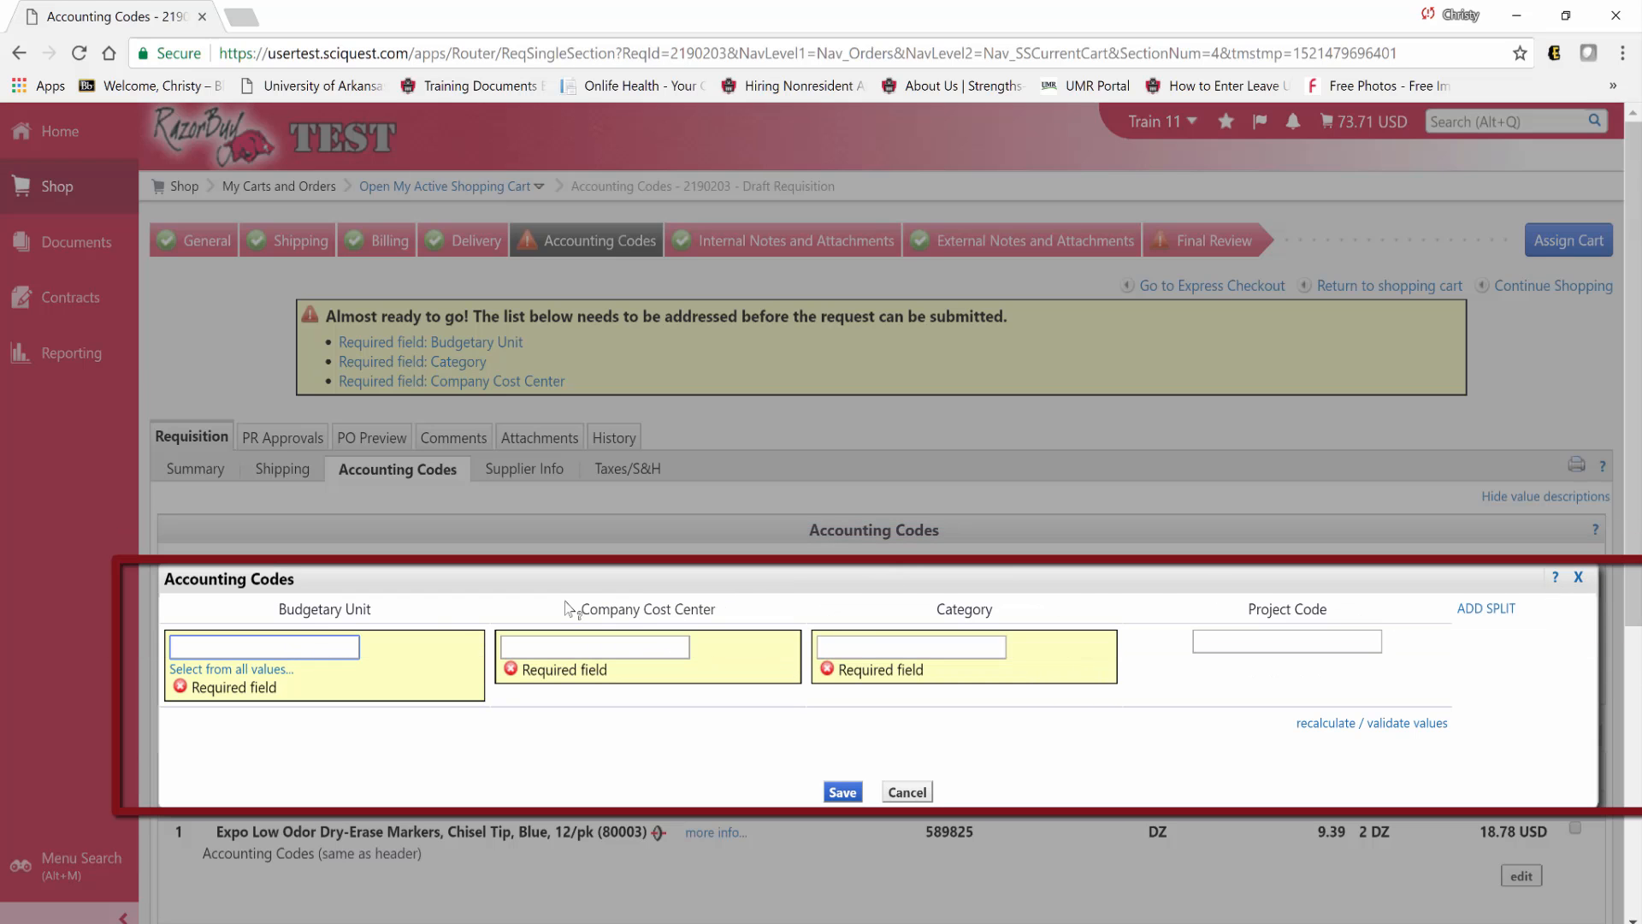
click(279, 671)
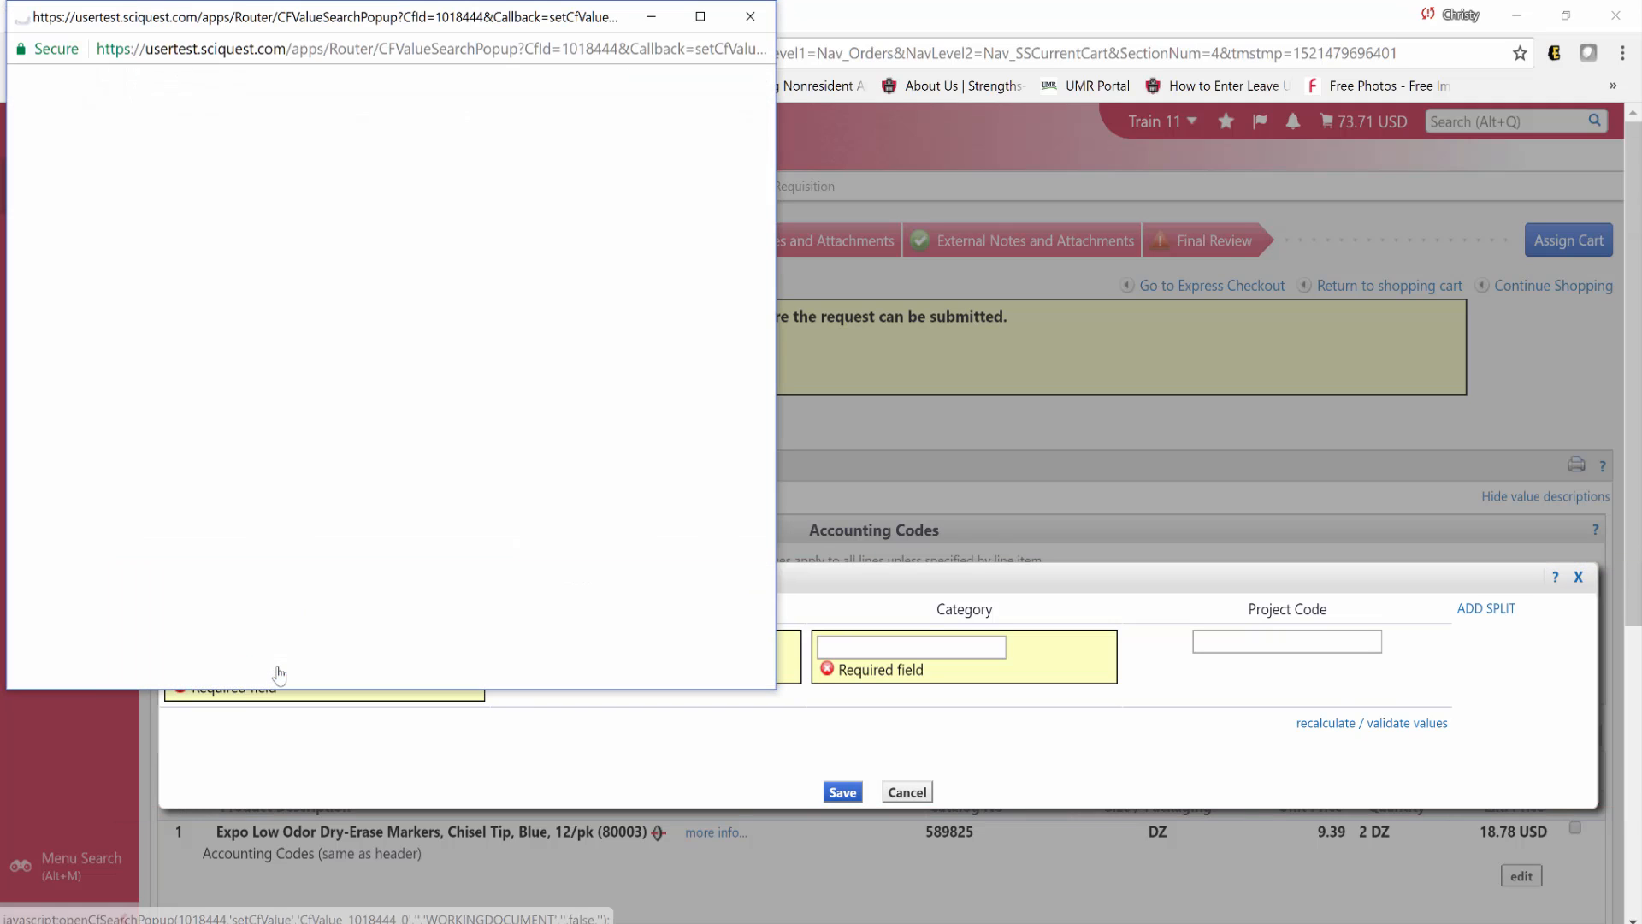
key(Tab)
text(avcb)
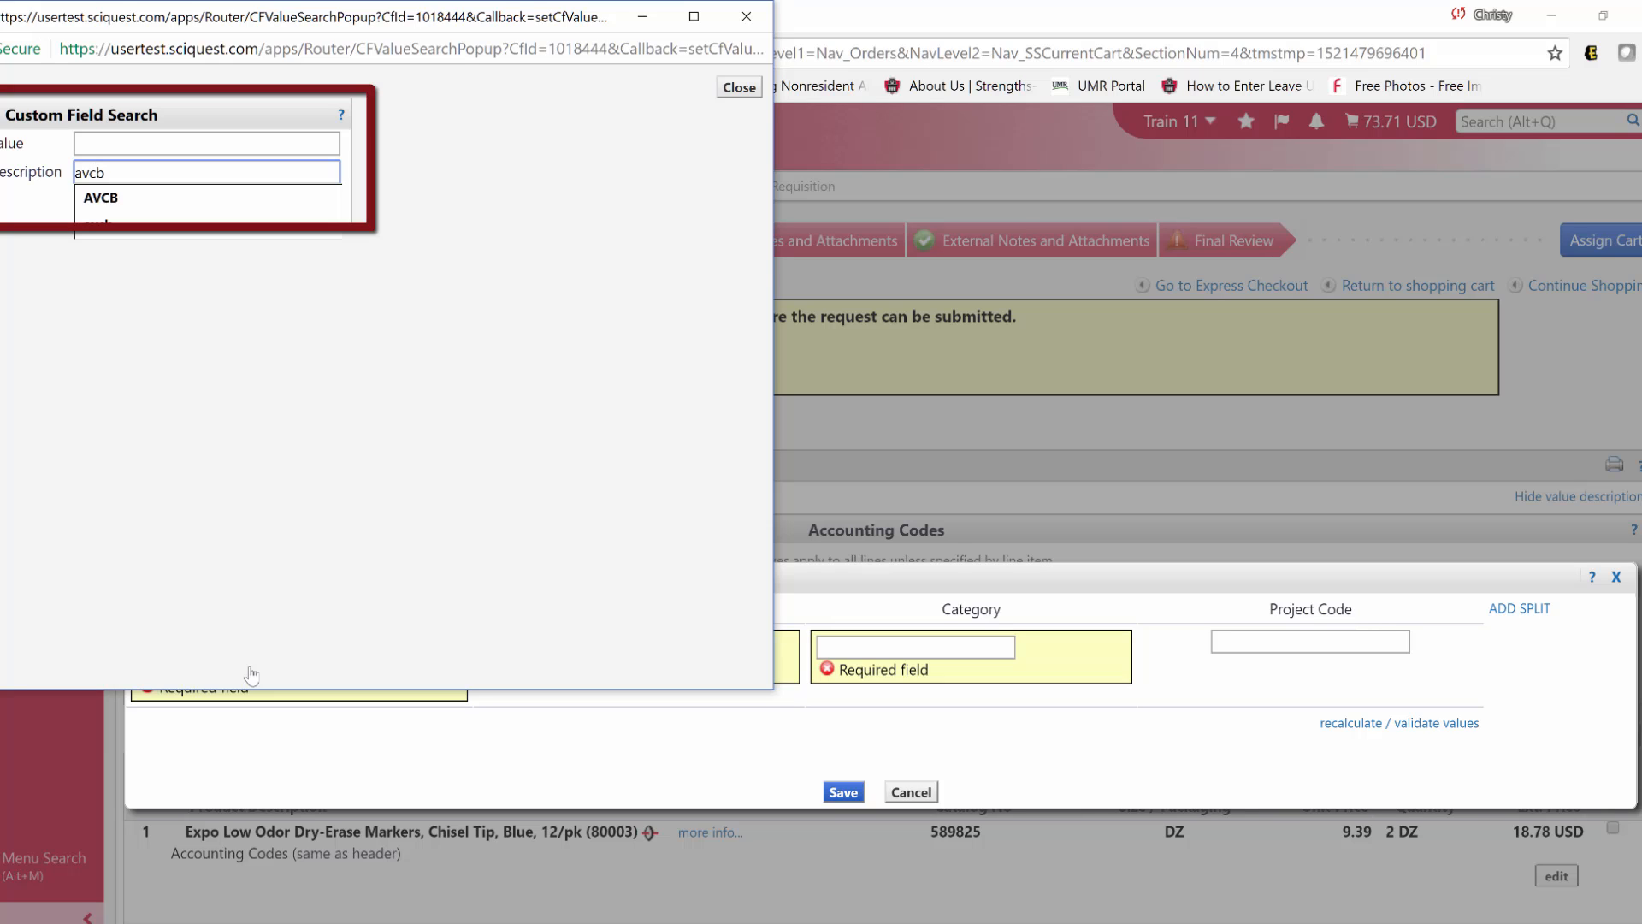
key(Return)
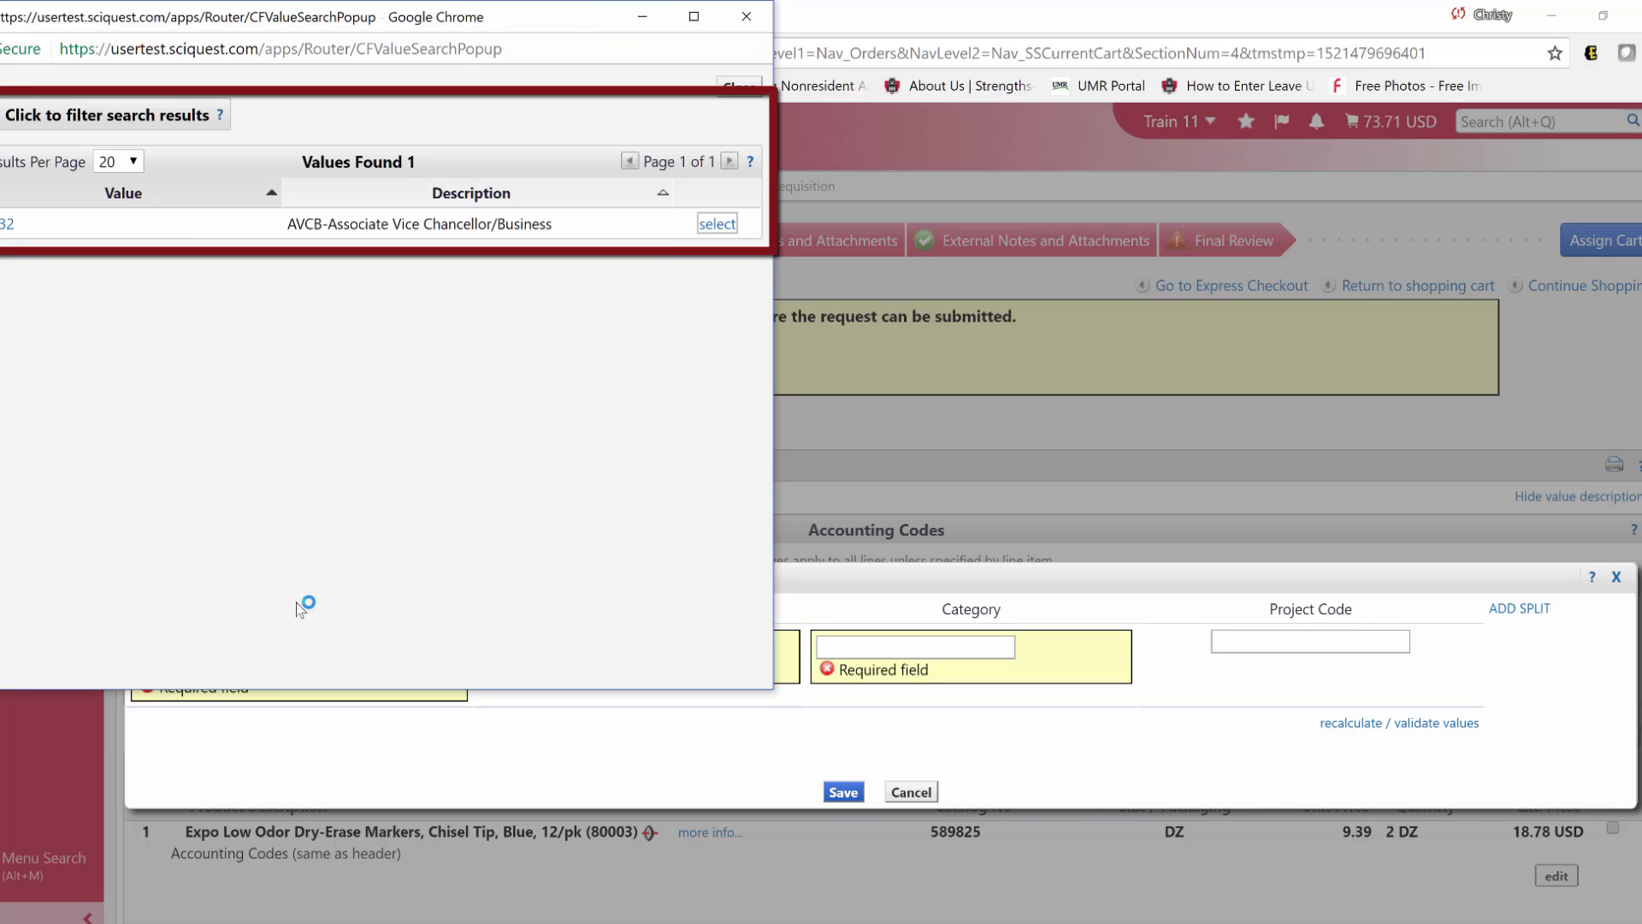
click(713, 226)
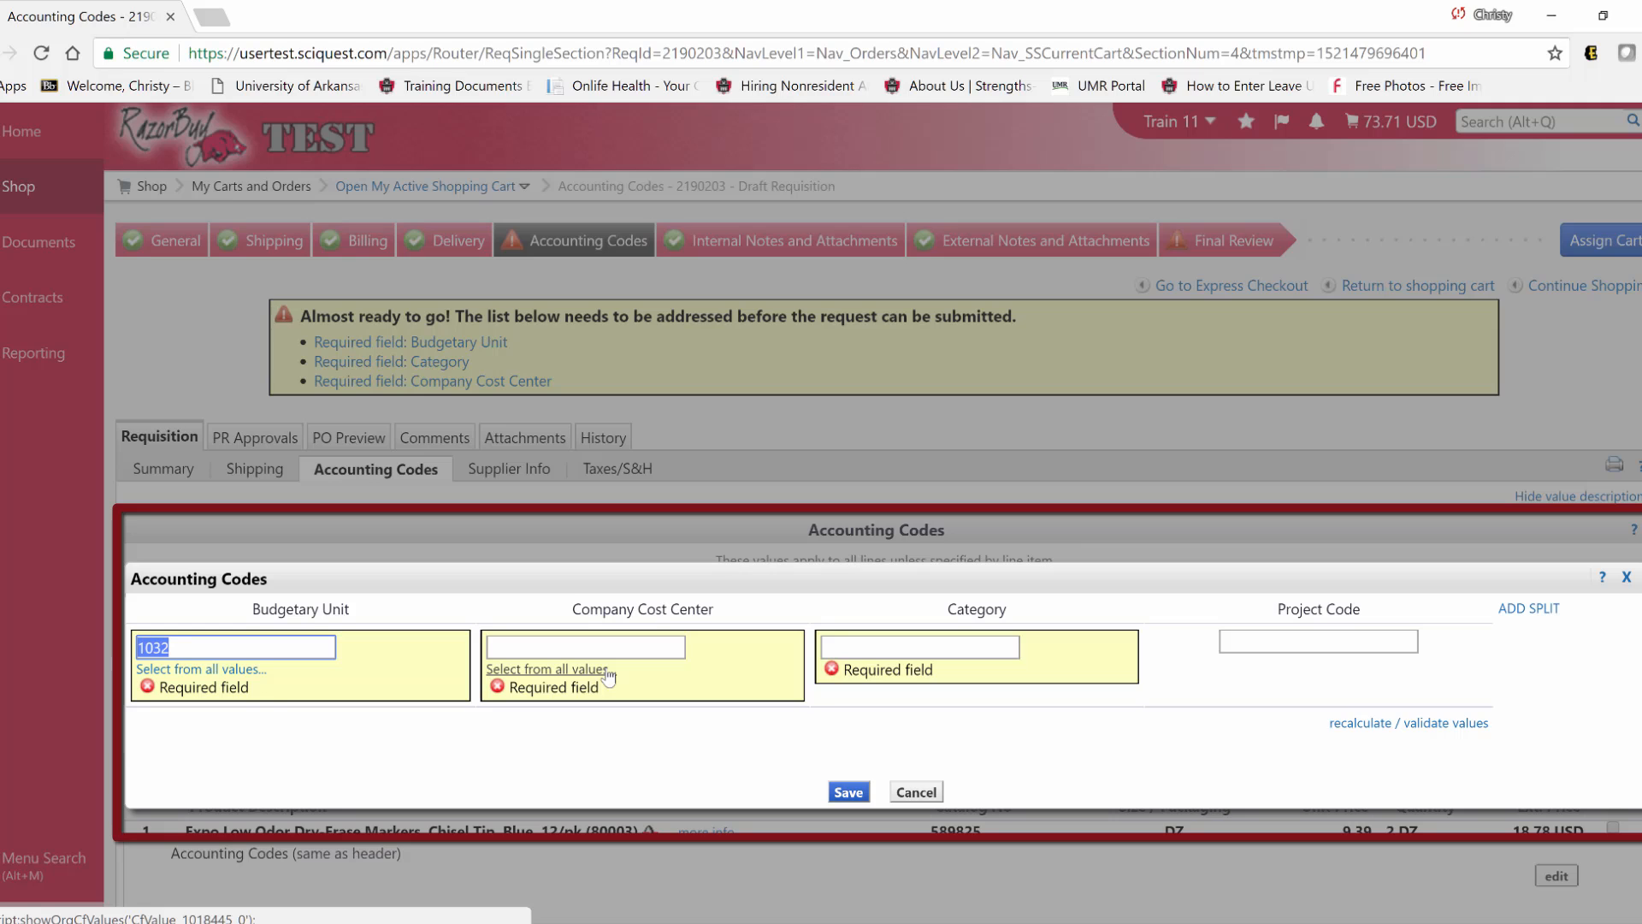
click(547, 668)
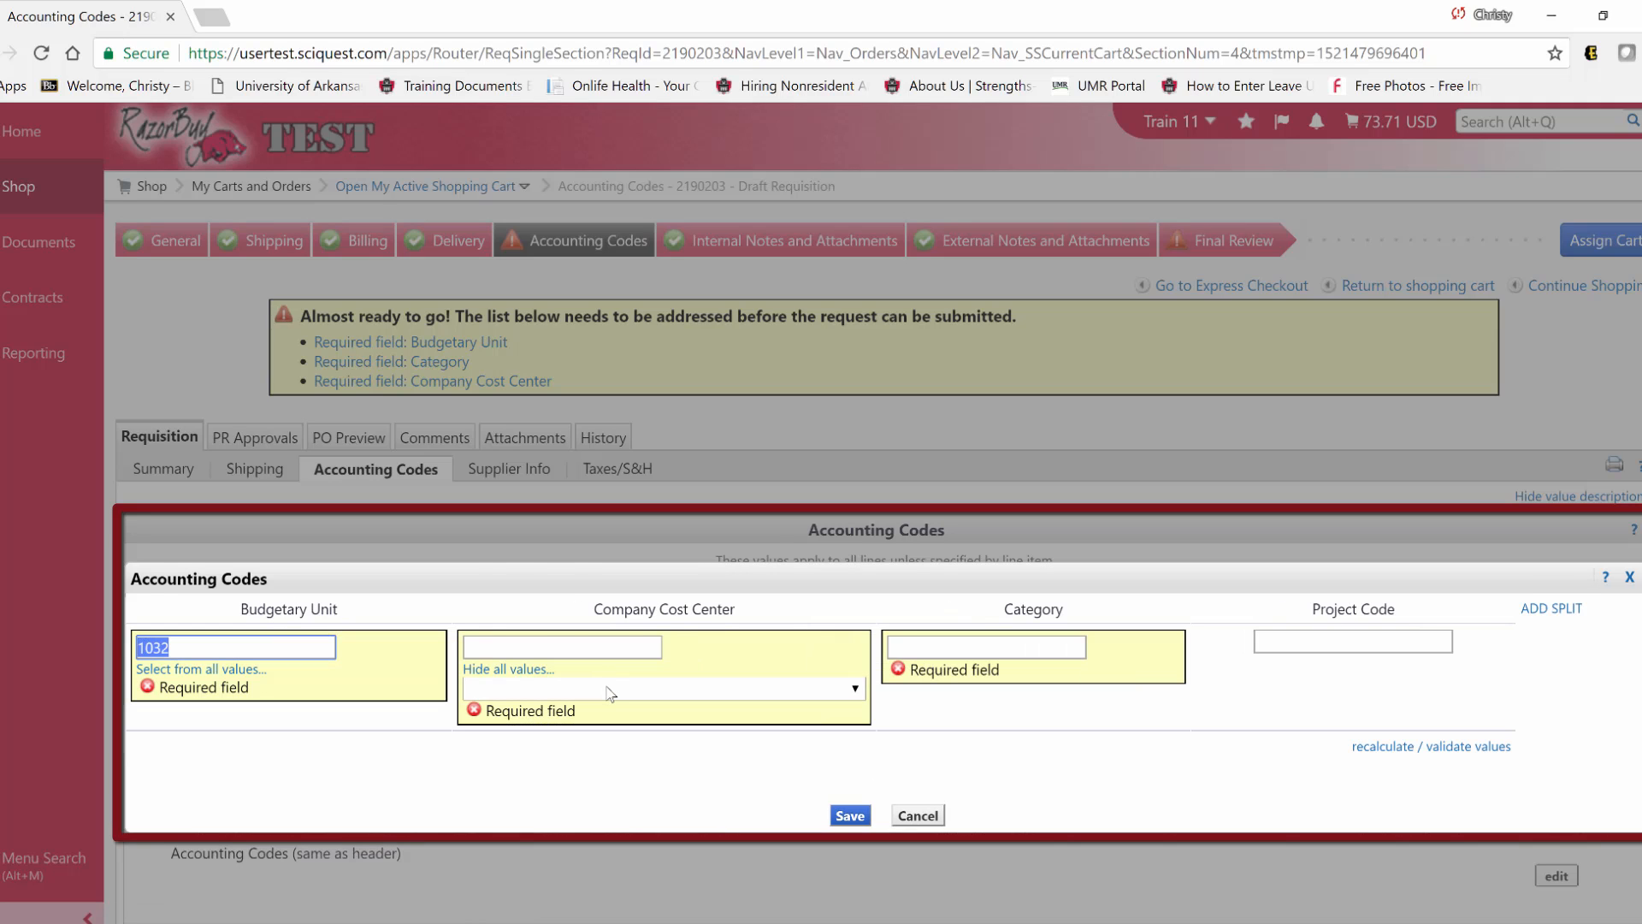
click(610, 693)
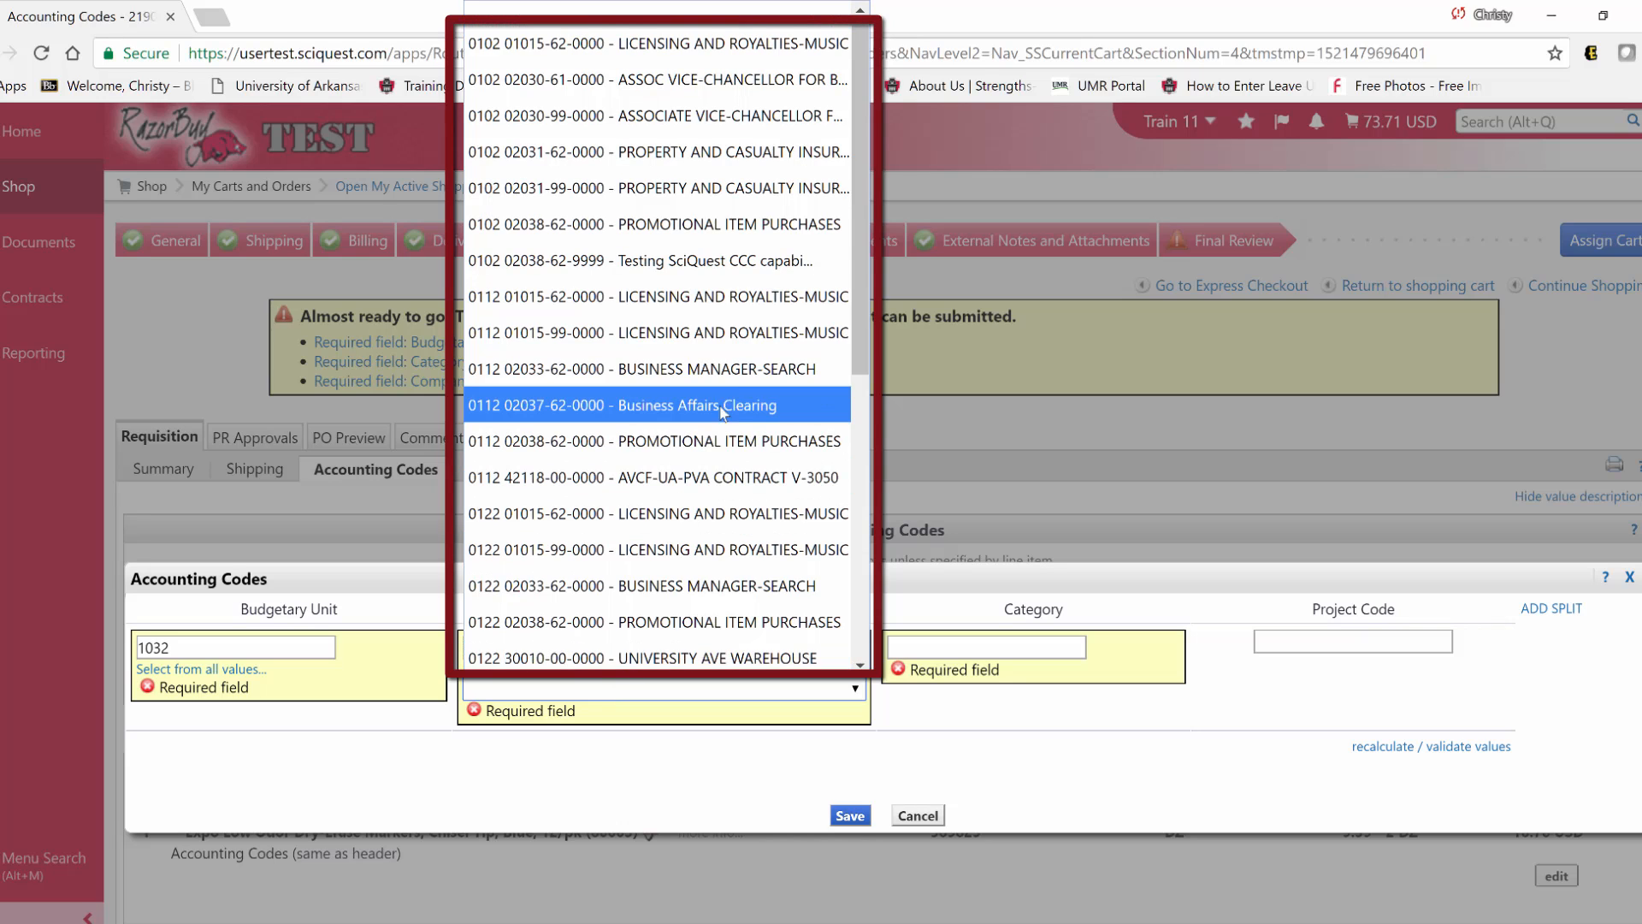
click(685, 79)
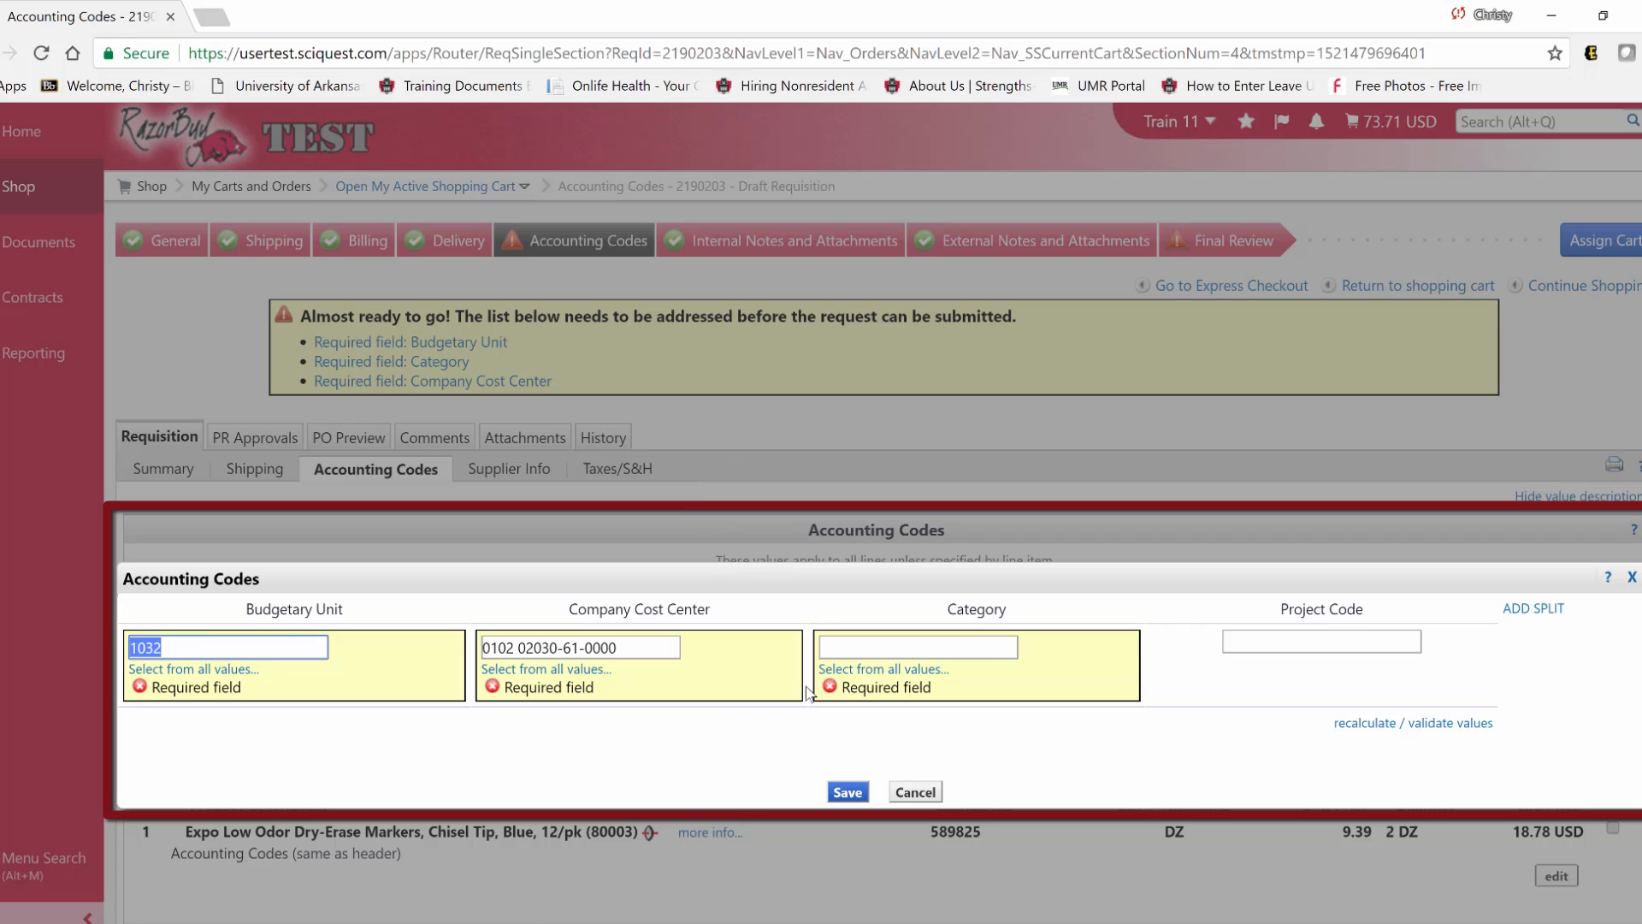
click(940, 674)
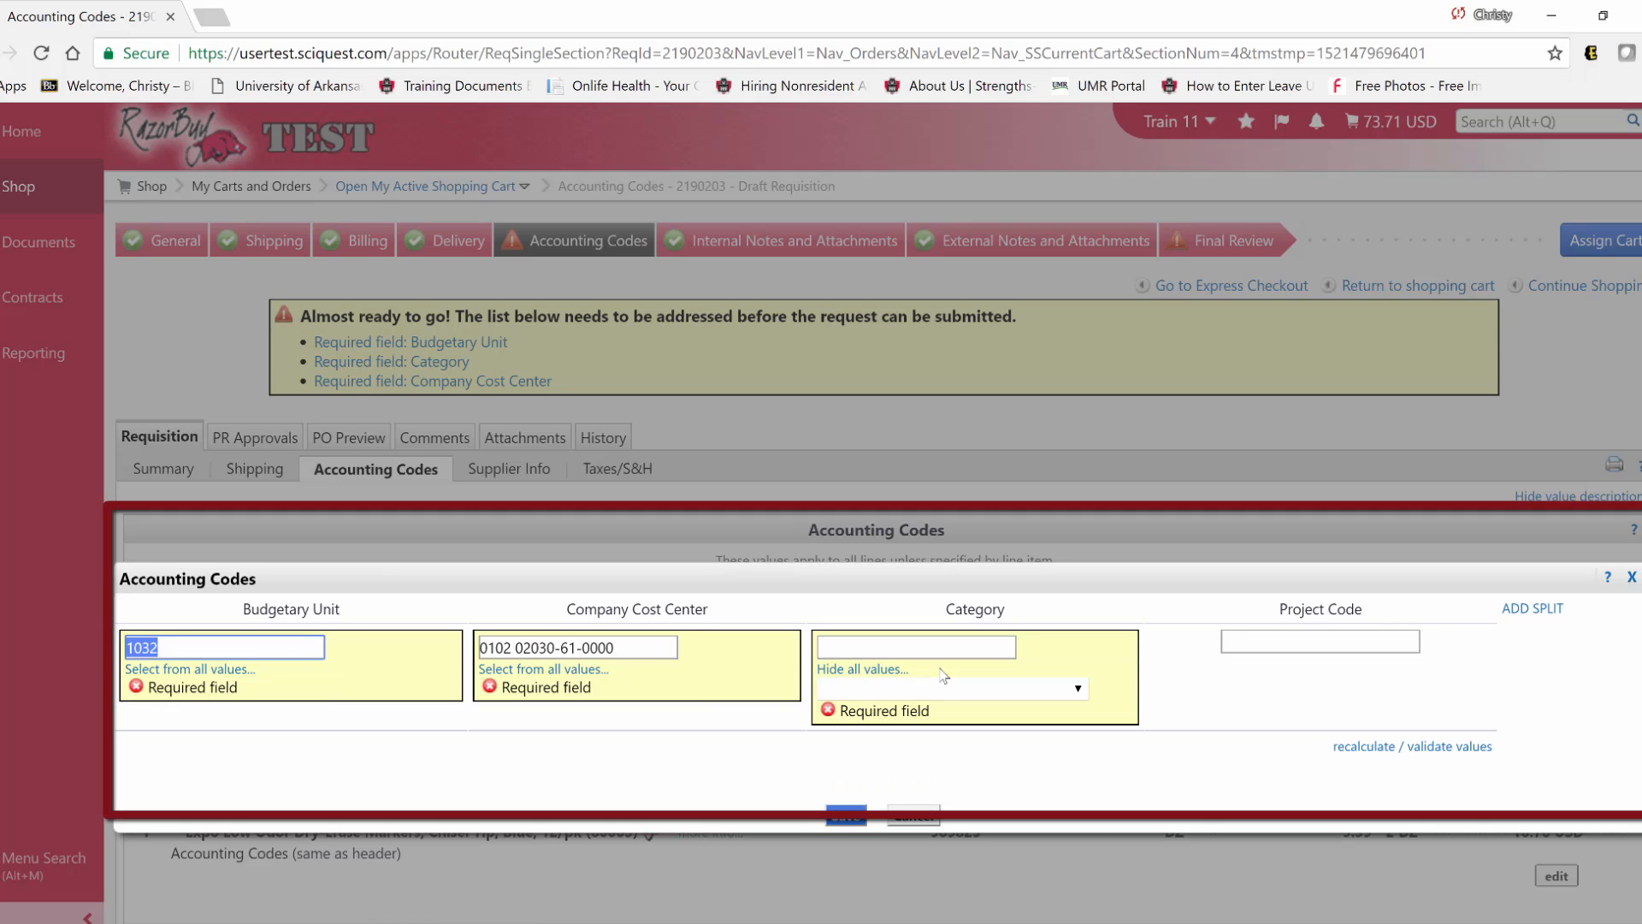
click(951, 688)
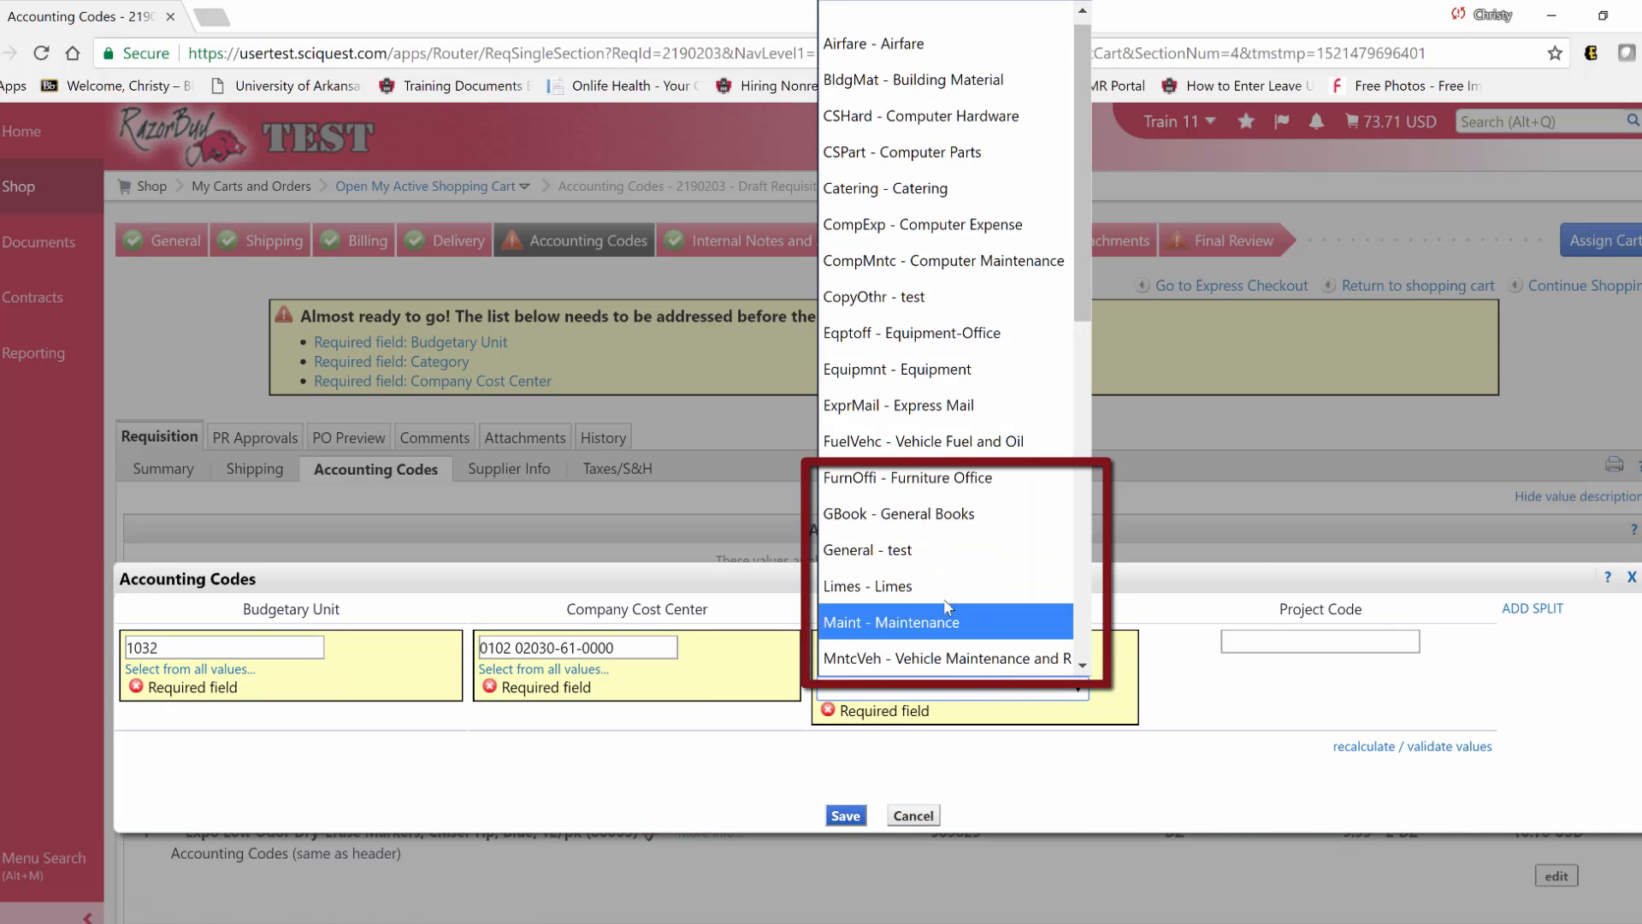
click(921, 561)
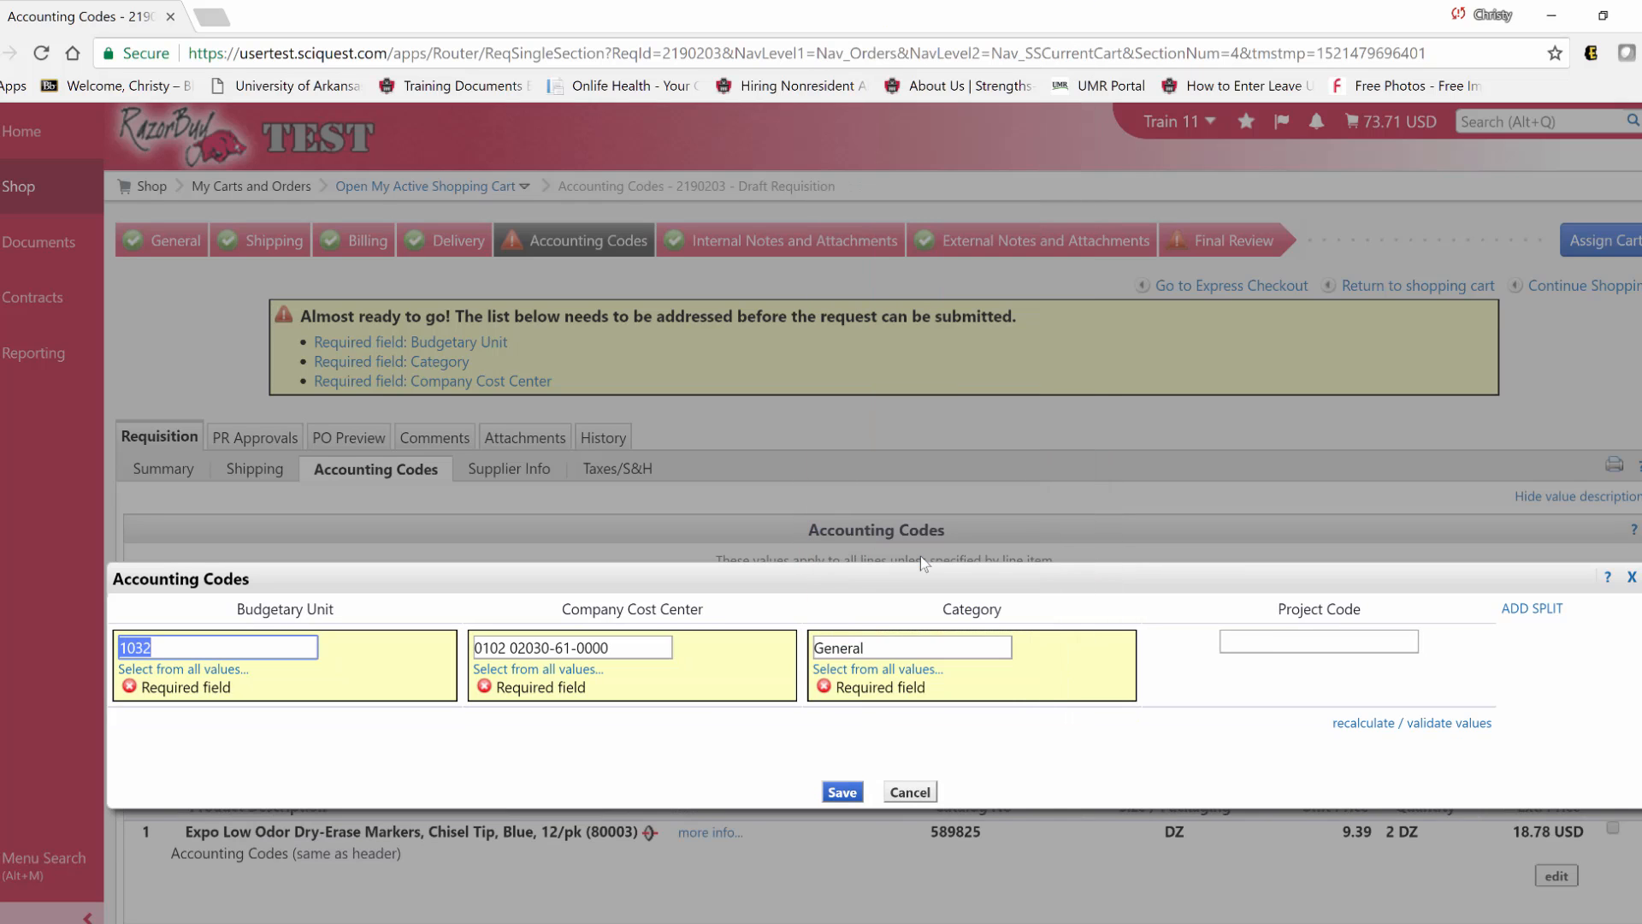
click(838, 791)
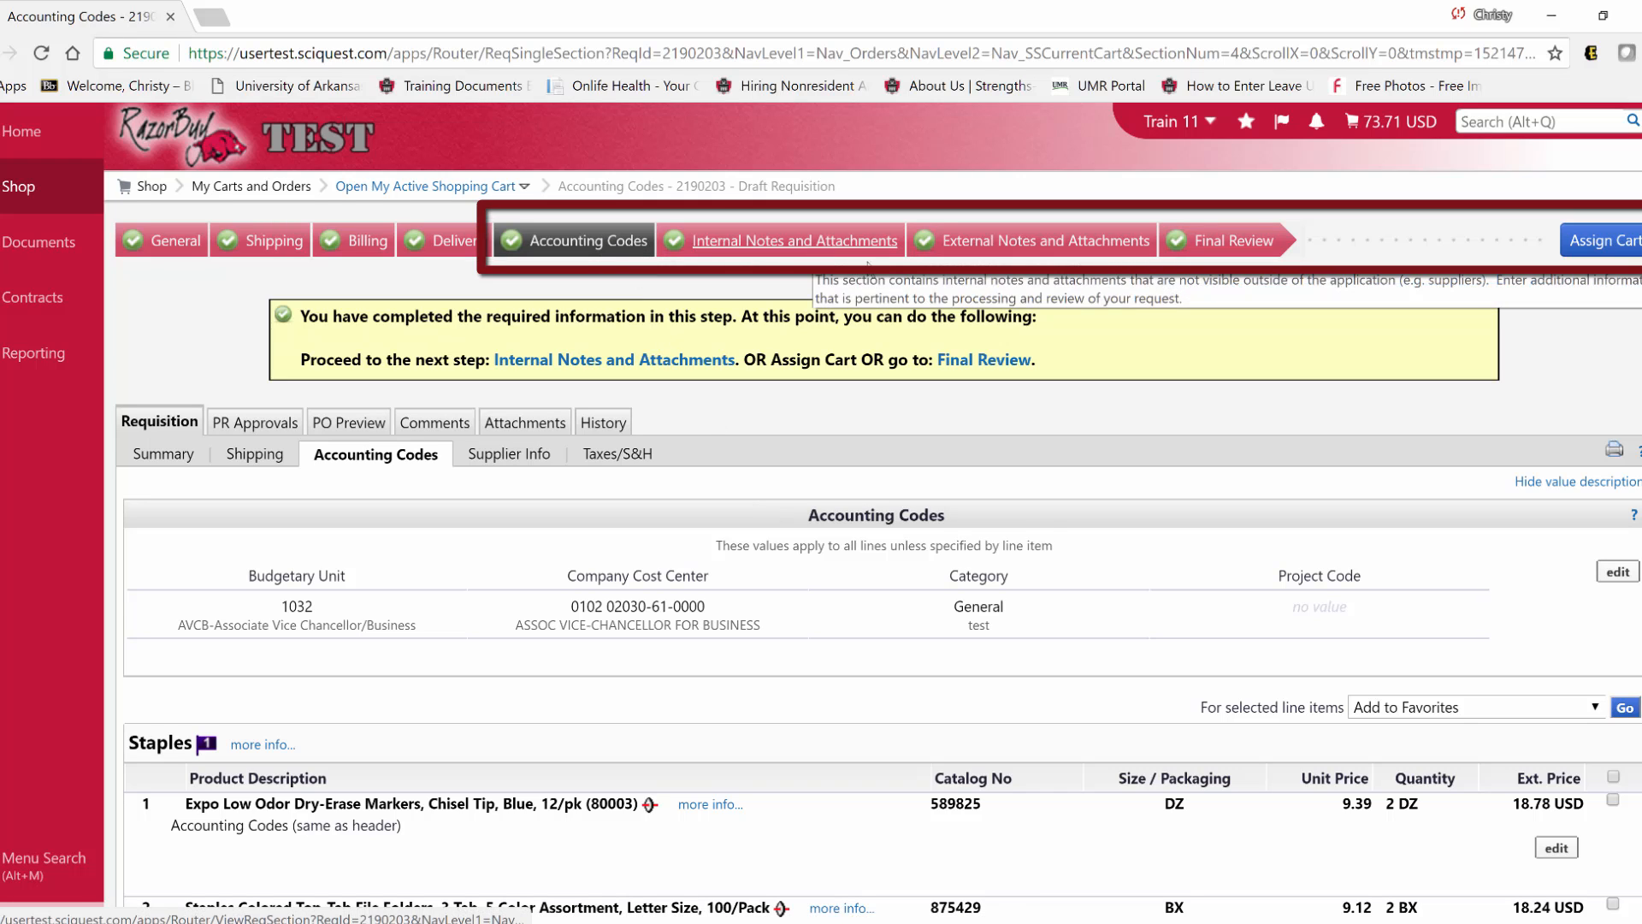
Check the External Notes and Attachments section, and review the whole requisition summary in Final Review down to the line items and totals.
click(1061, 248)
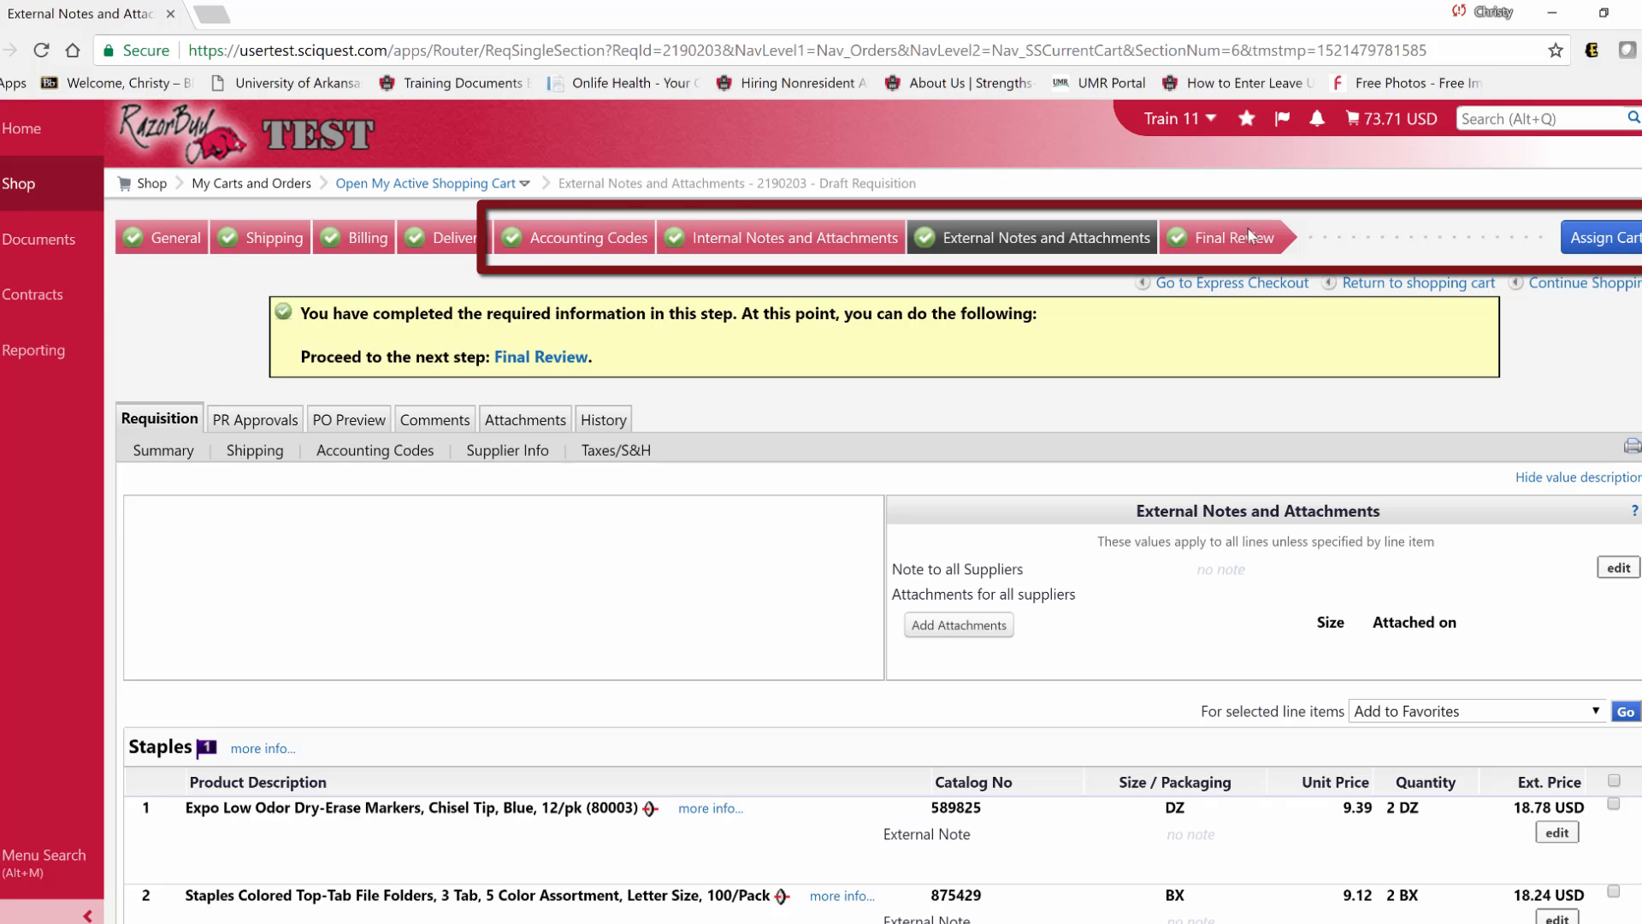
click(1246, 240)
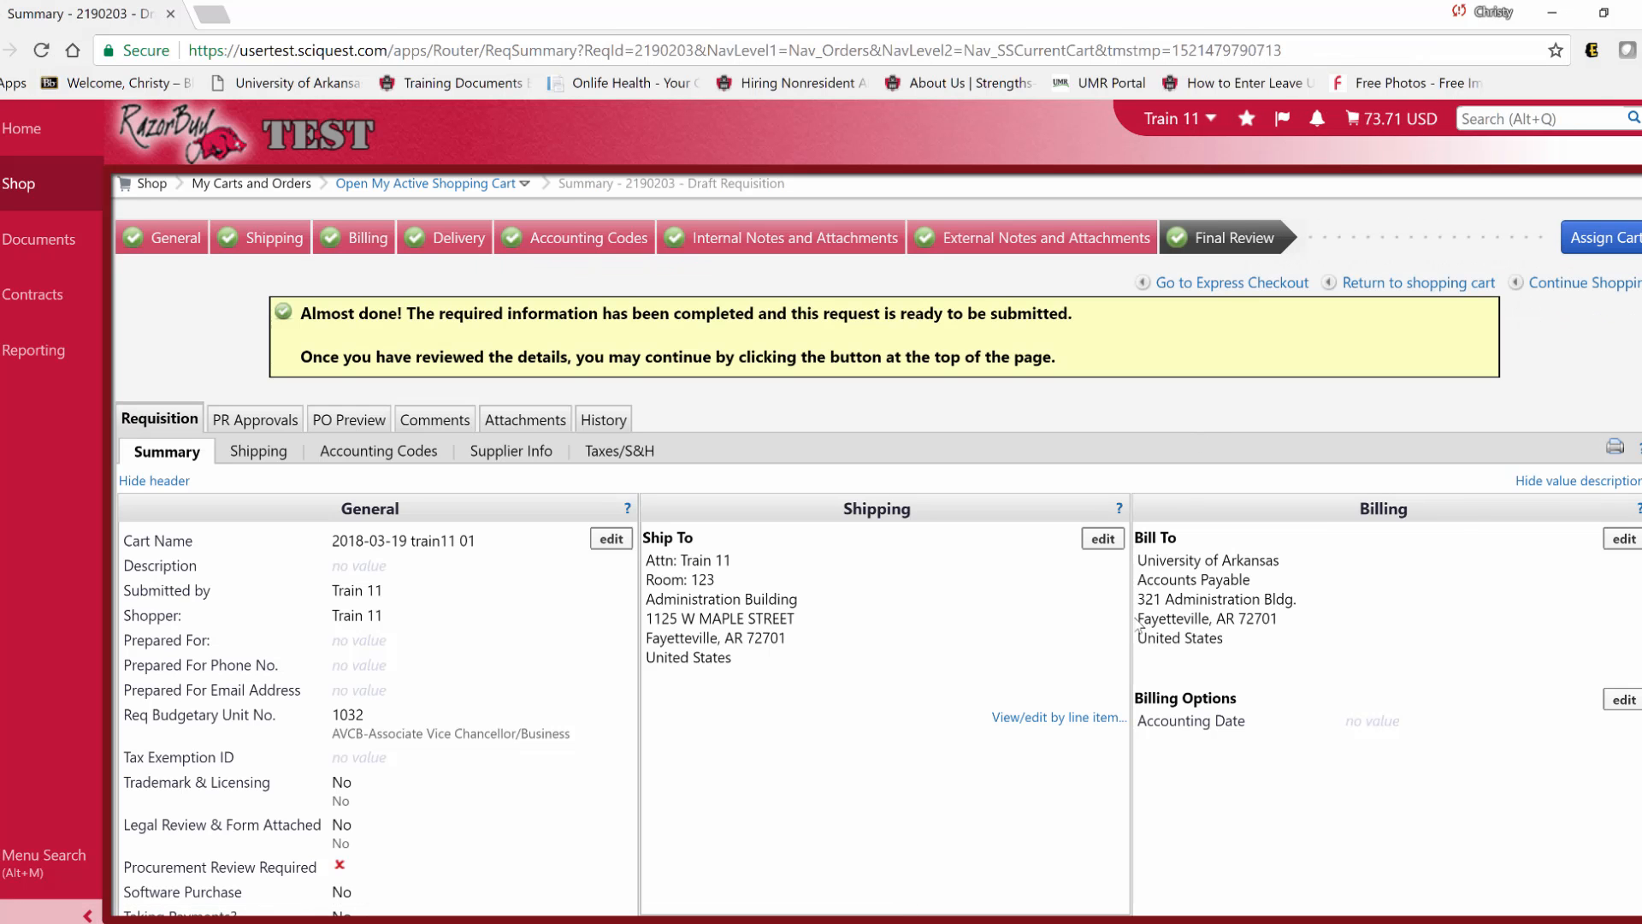
scroll(1139, 625, down, 10)
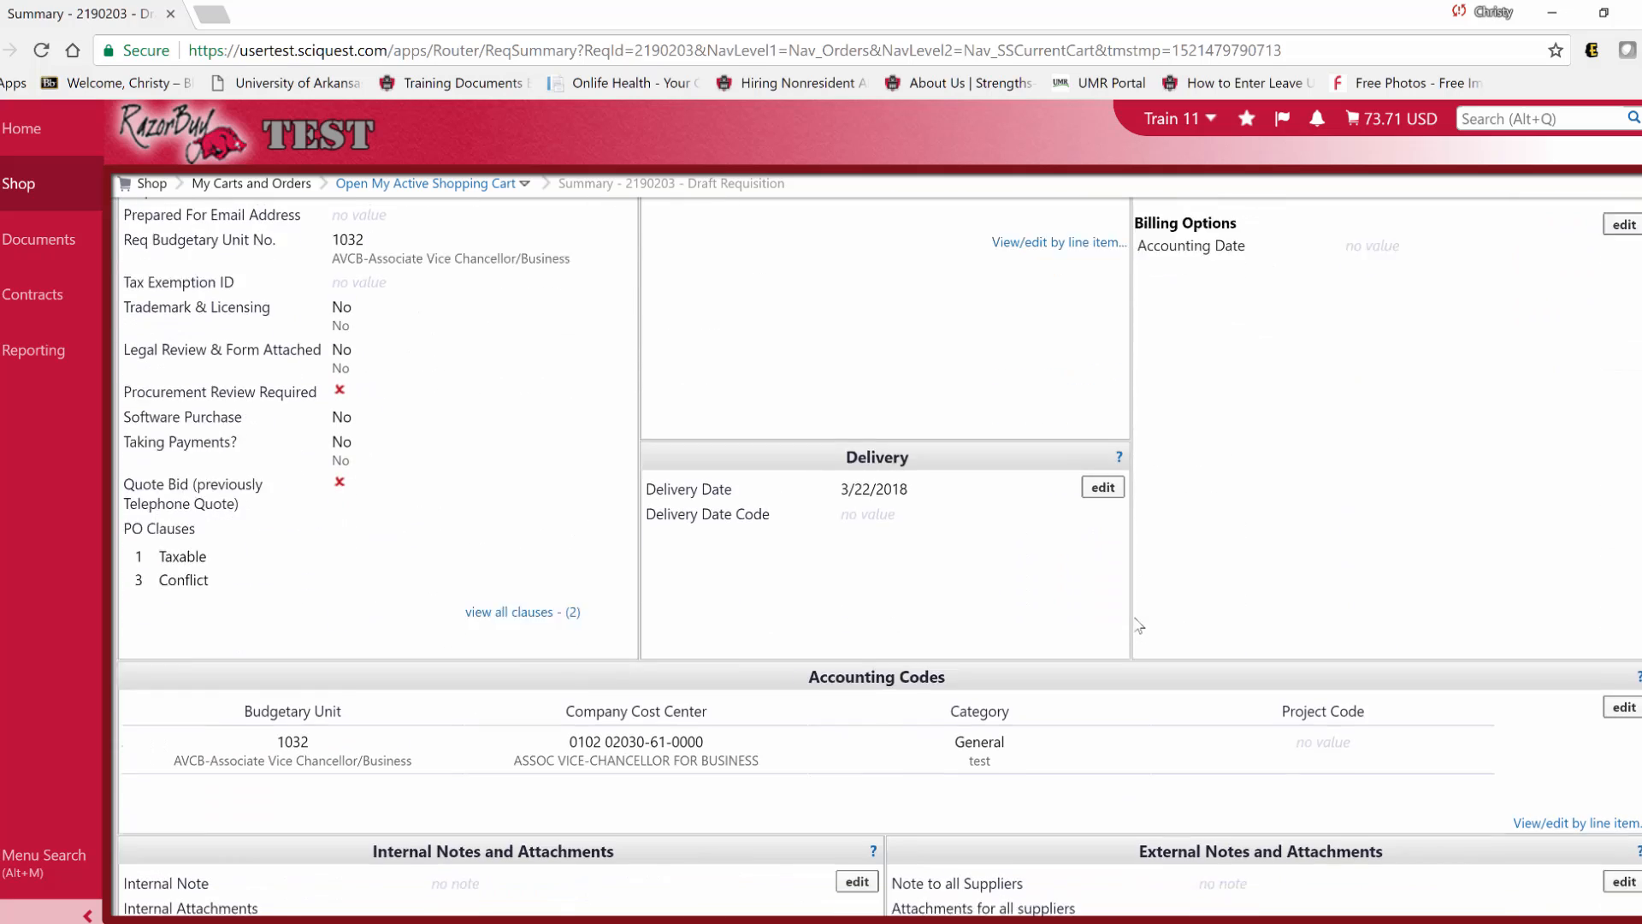
scroll(1139, 624, down, 9)
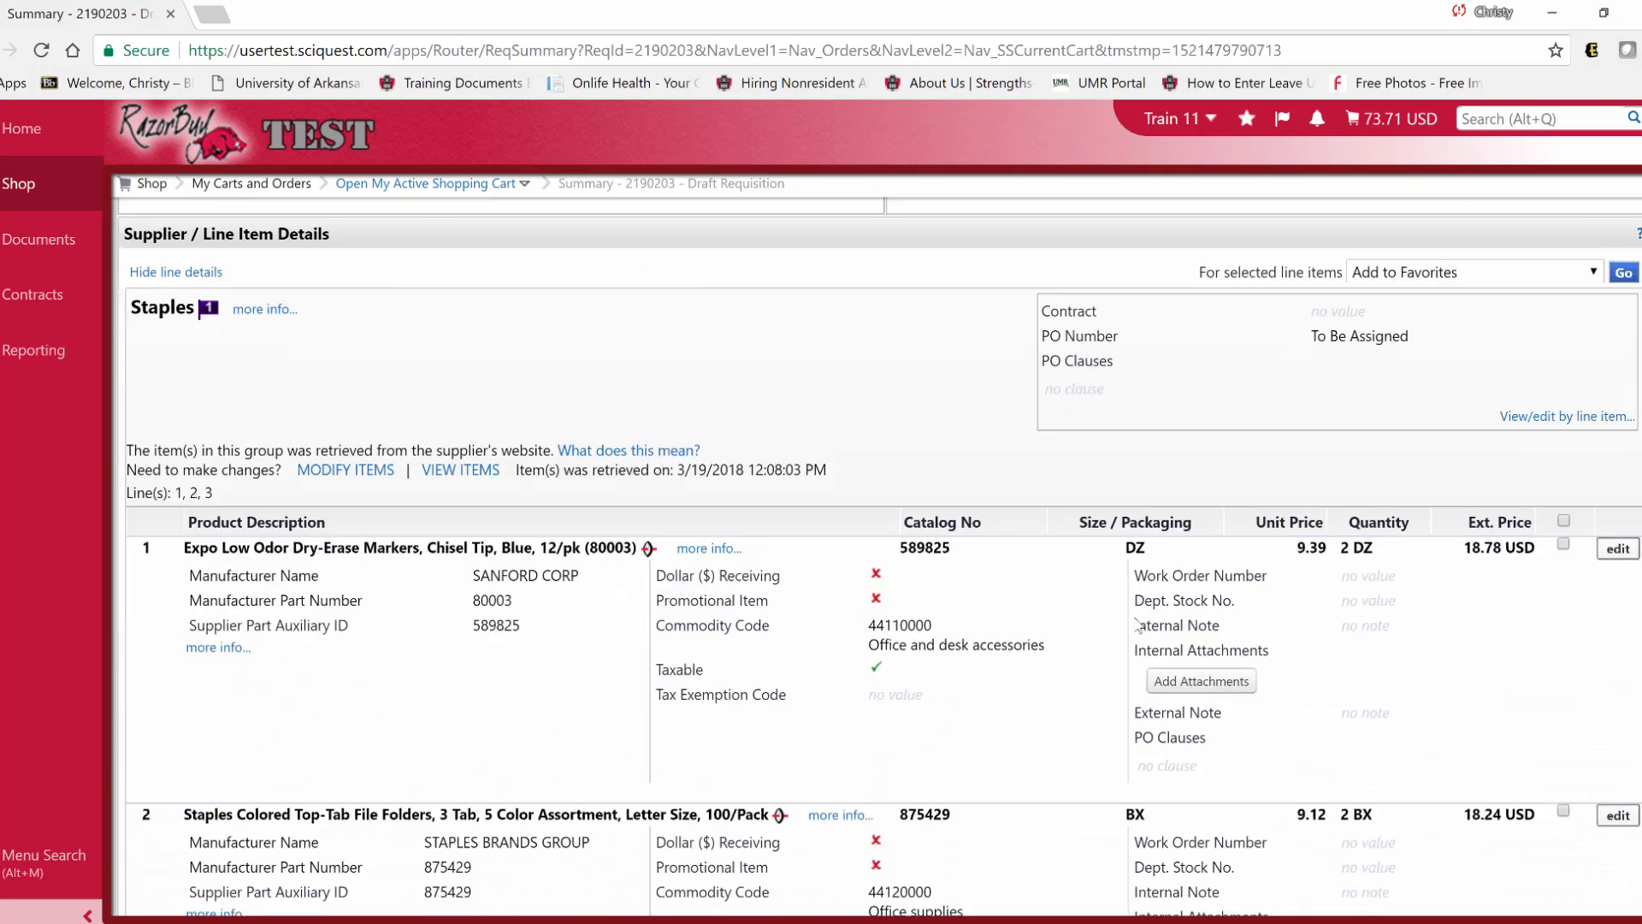
scroll(1139, 624, down, 5)
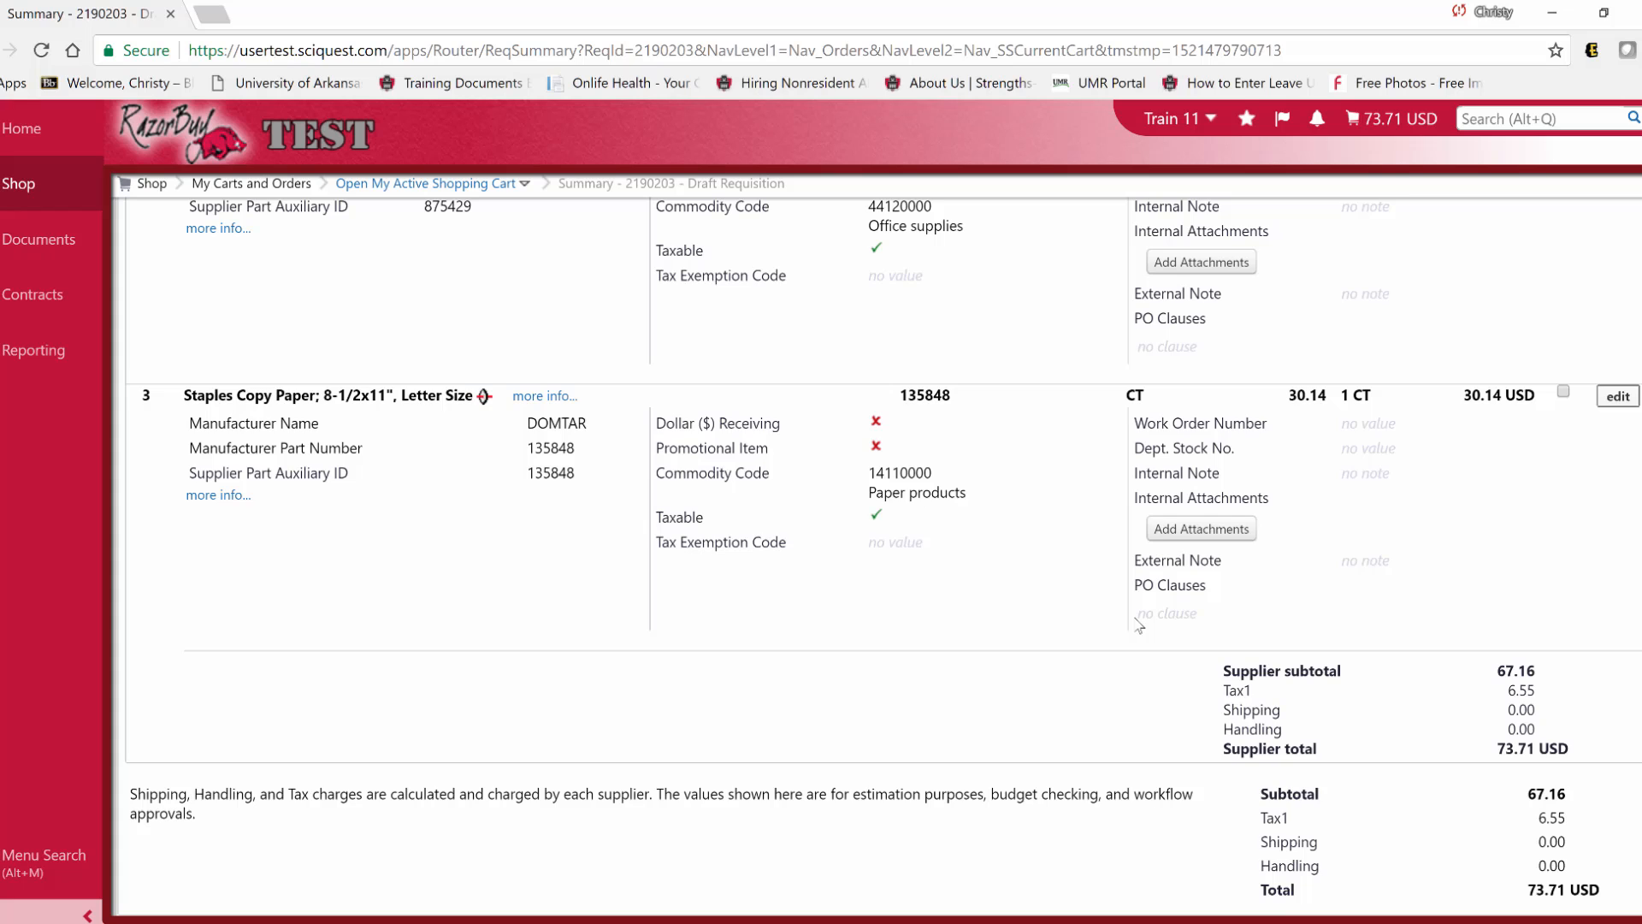
scroll(1139, 625, up, 20)
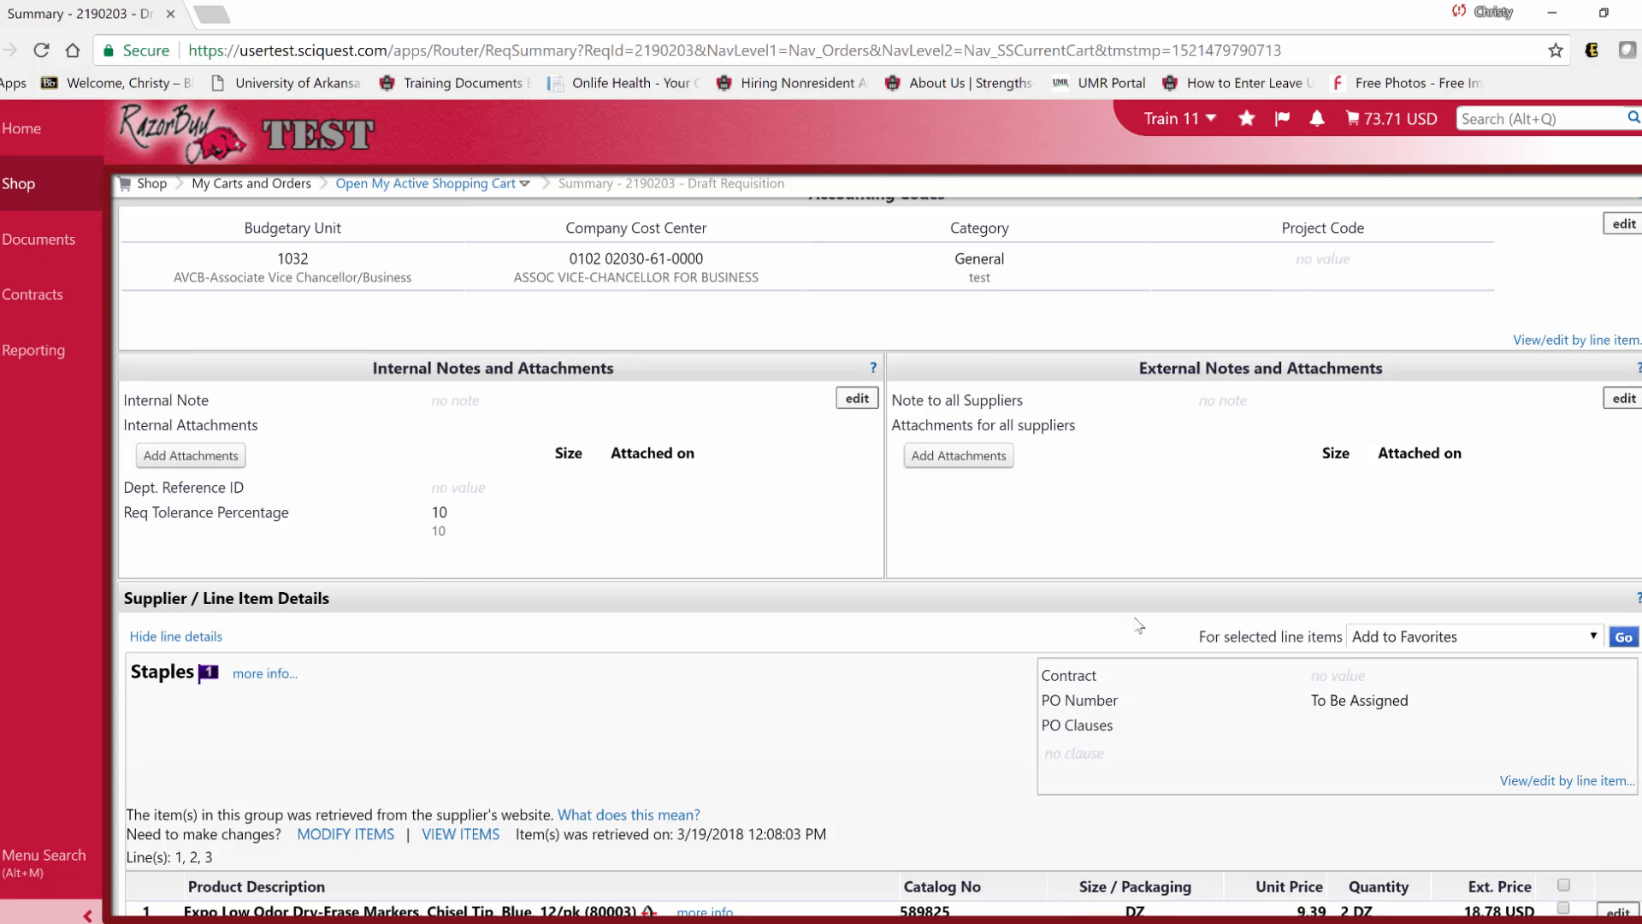
scroll(1139, 625, up, 5)
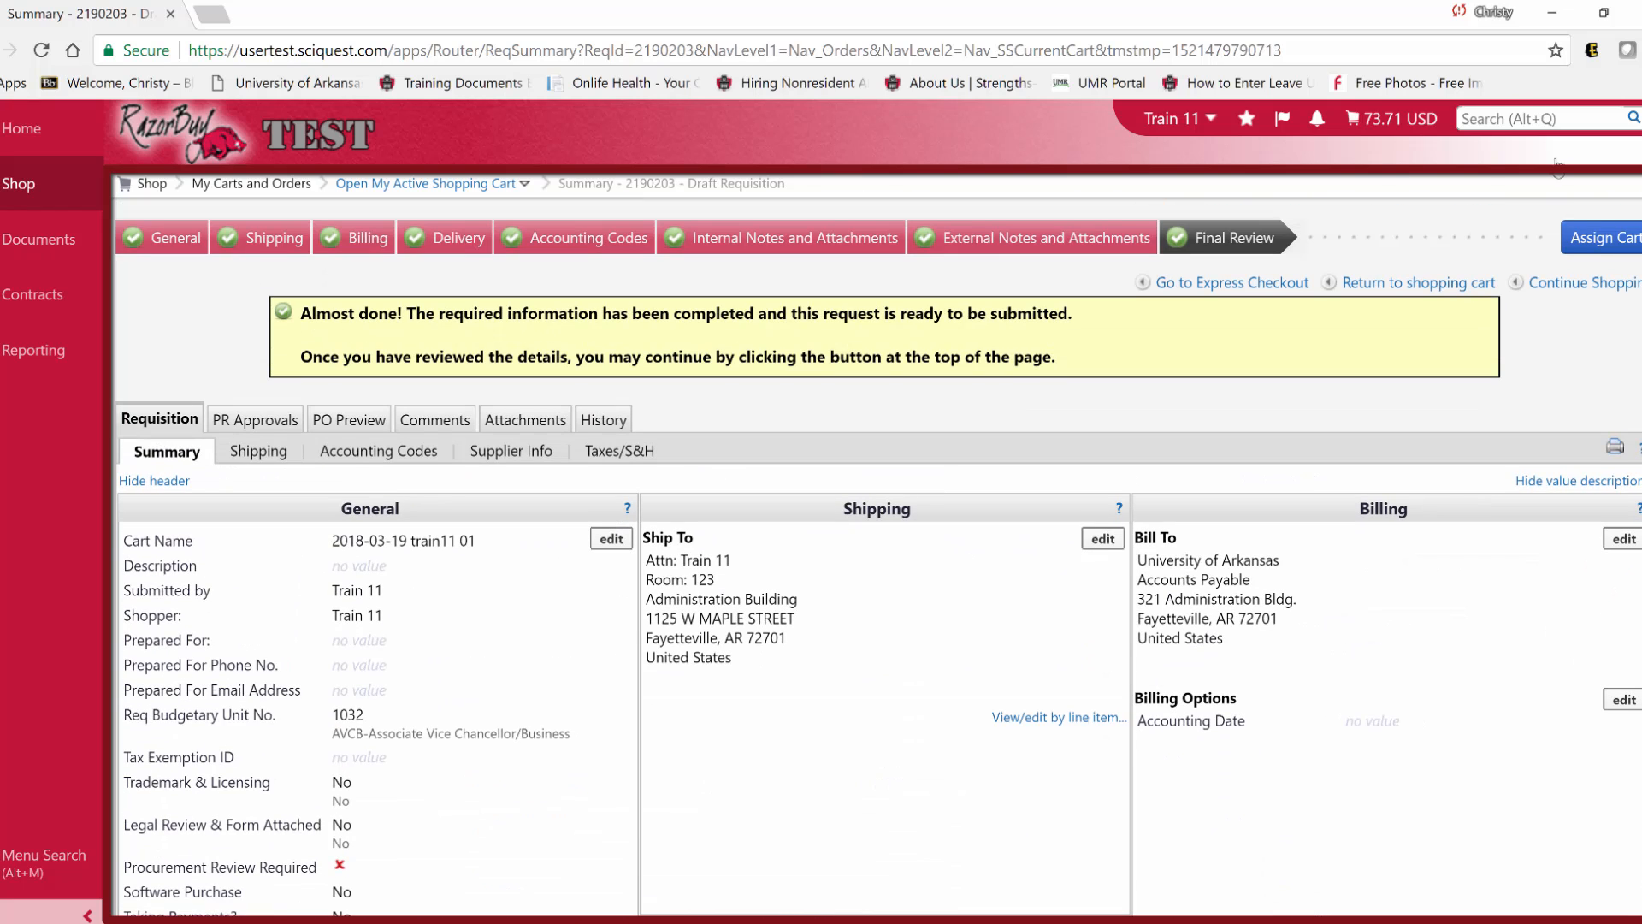
Assign the cart to the first Trainer account found by searching for the requester's last name, adding the assignee to the profile.
click(1587, 248)
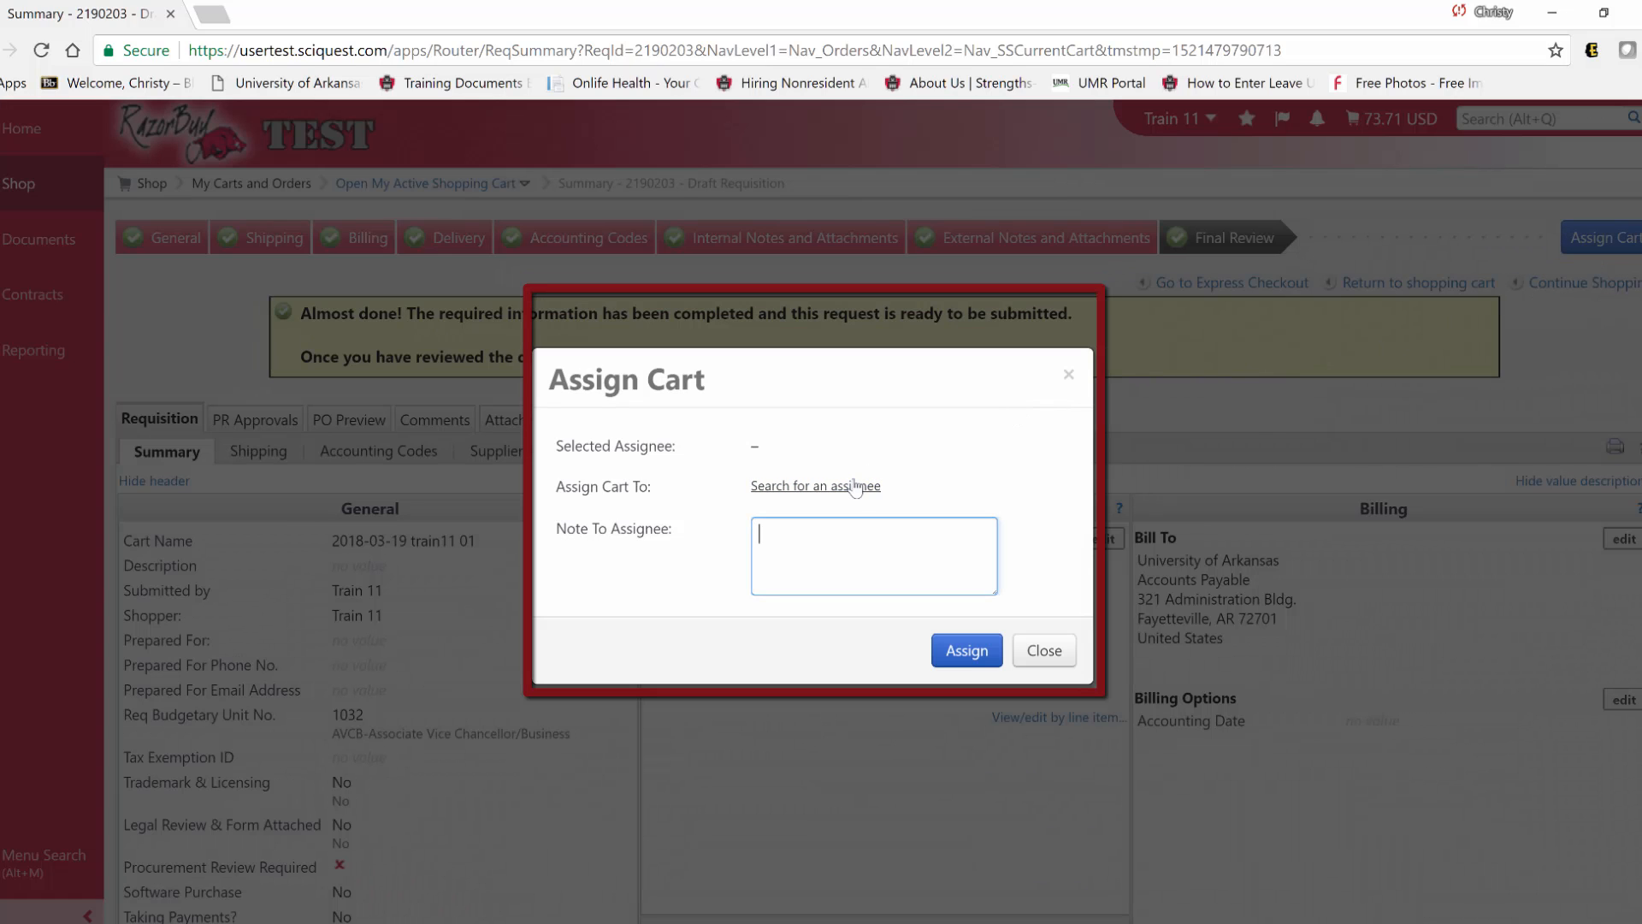
click(853, 486)
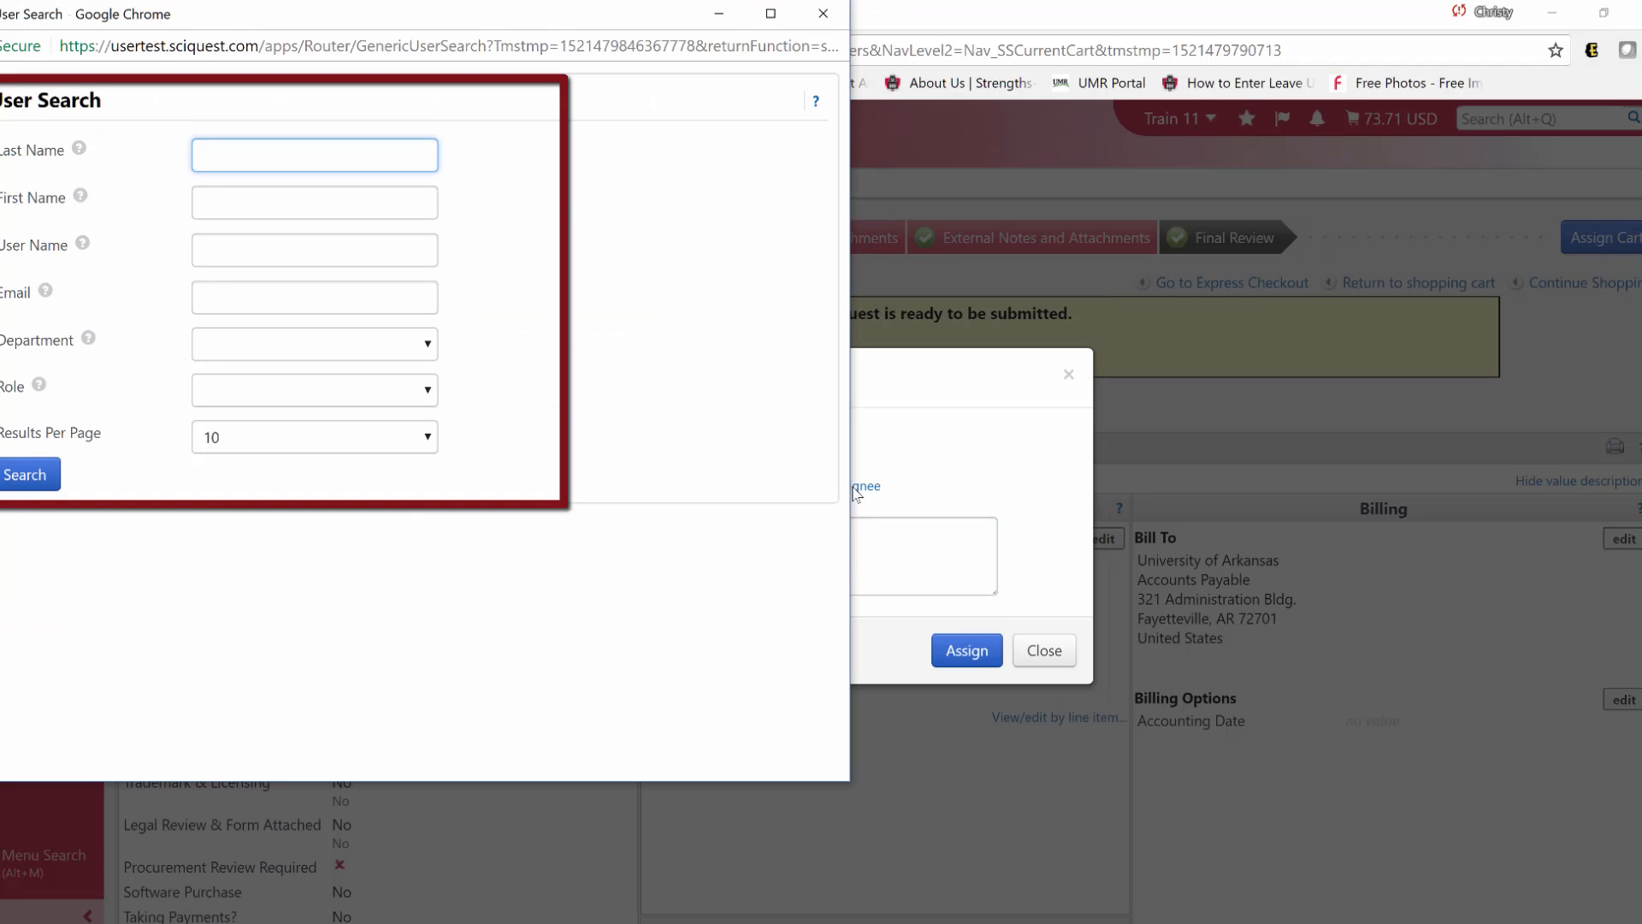
text(req)
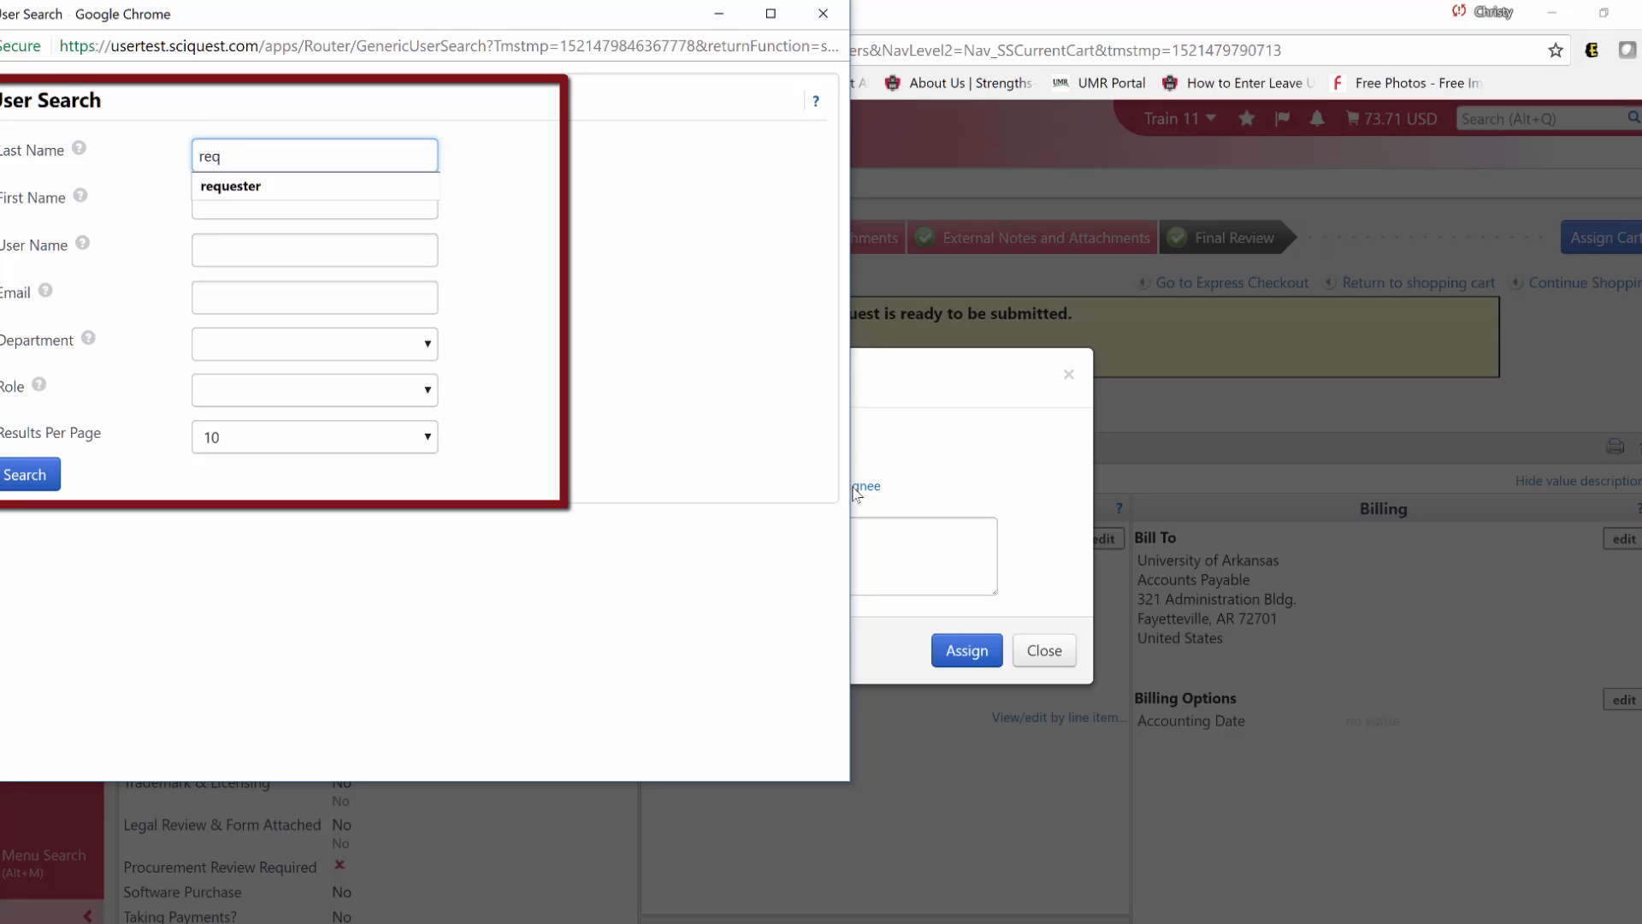
text(uester)
key(Return)
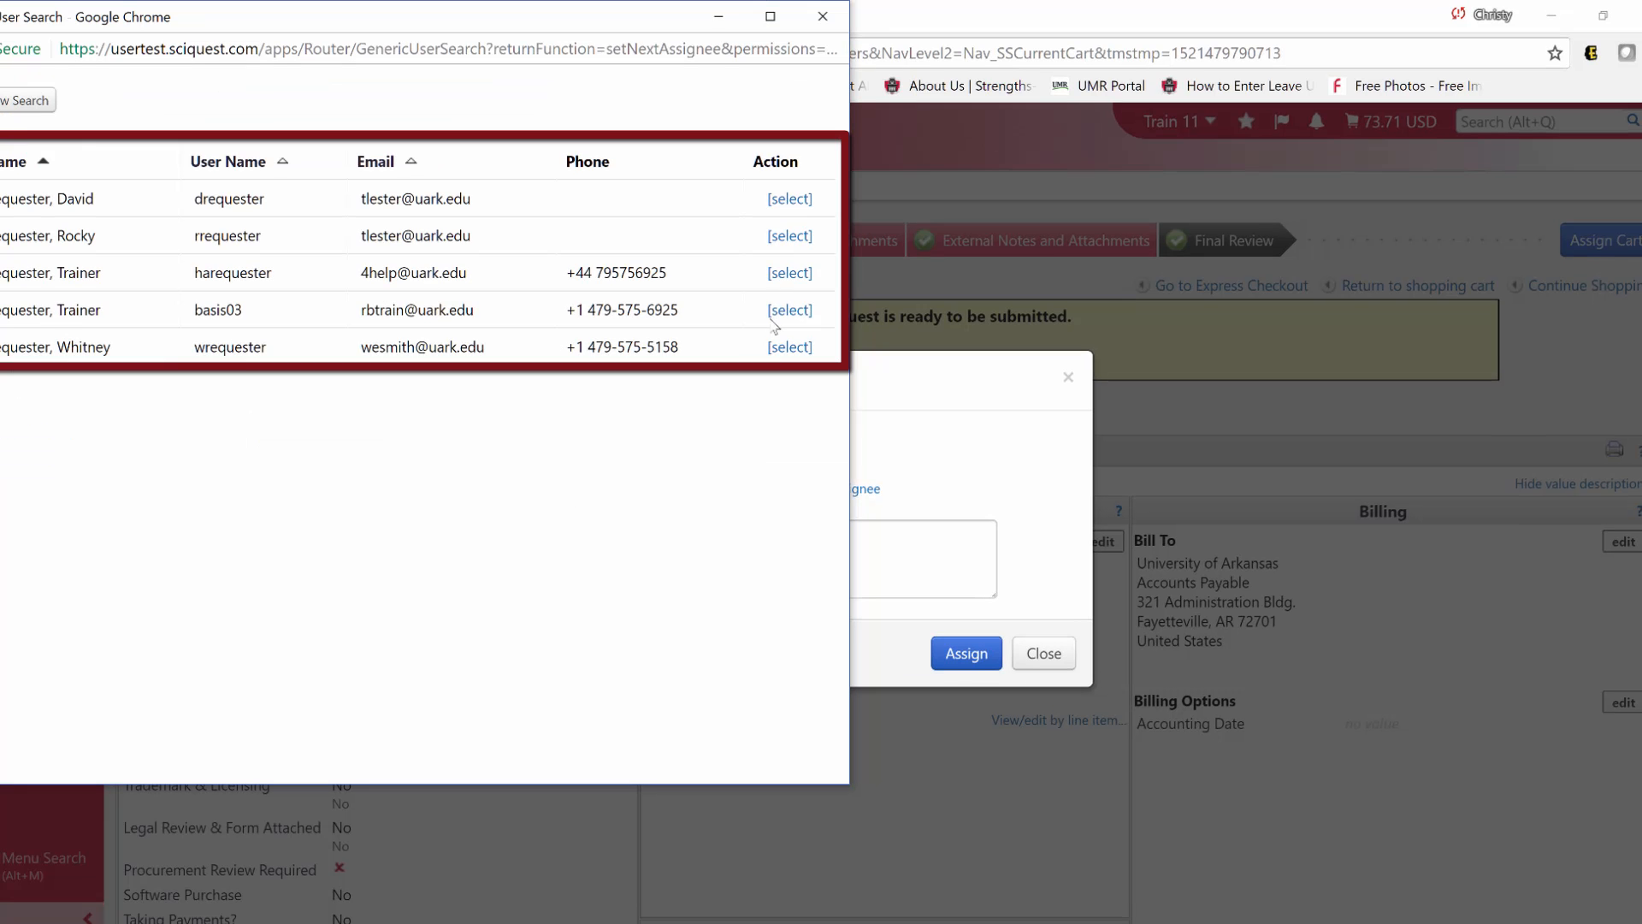
click(789, 273)
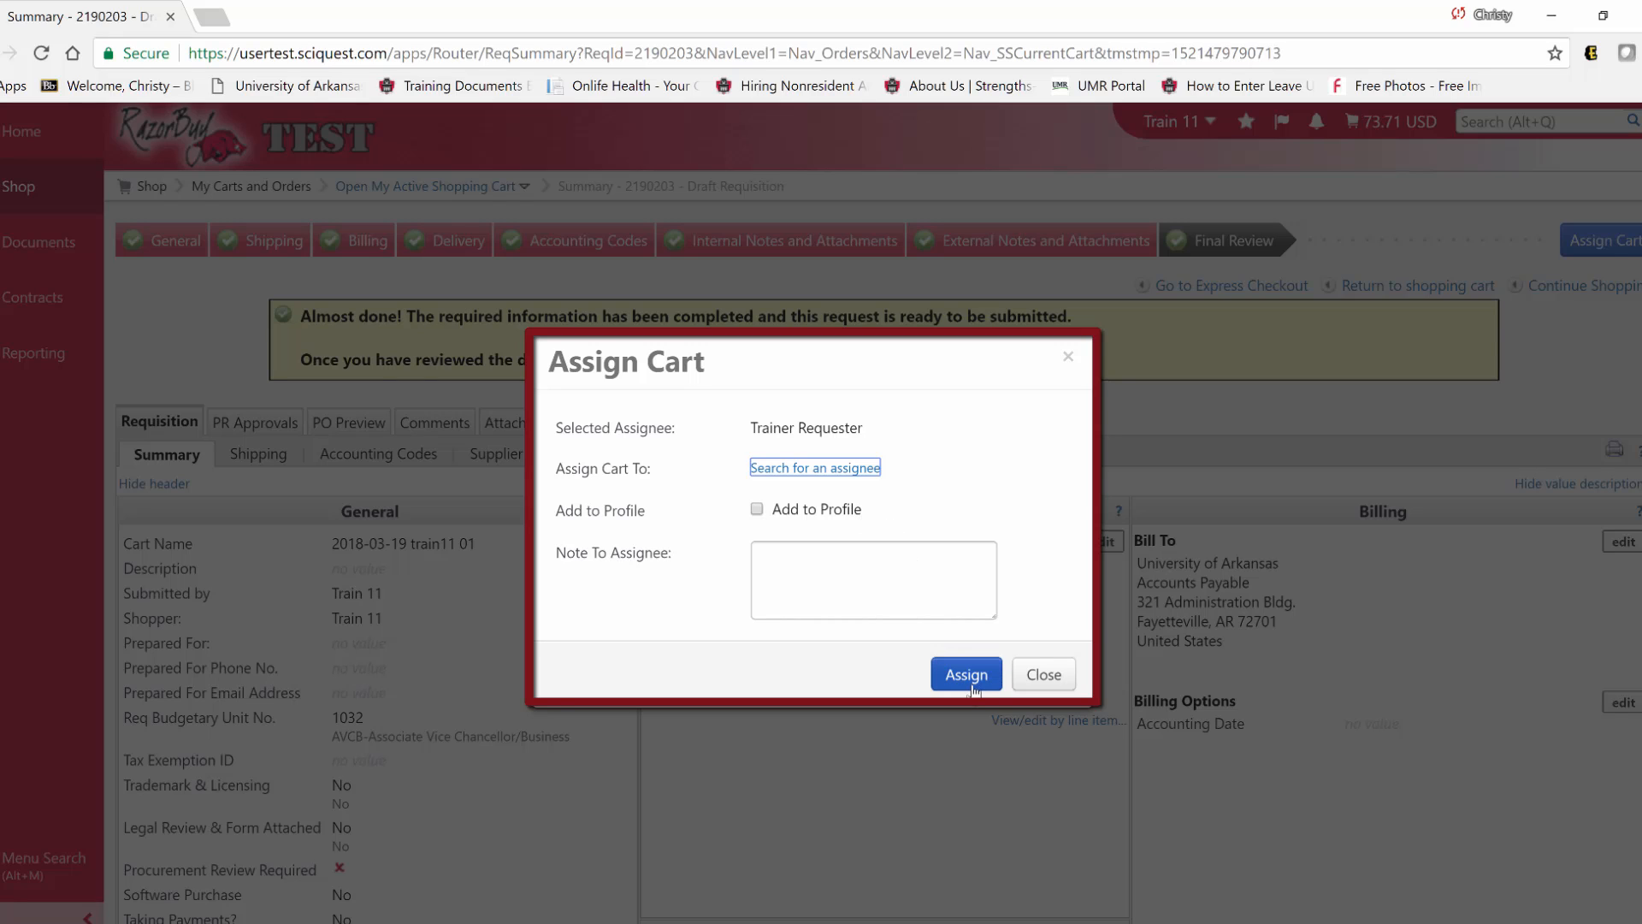
click(757, 510)
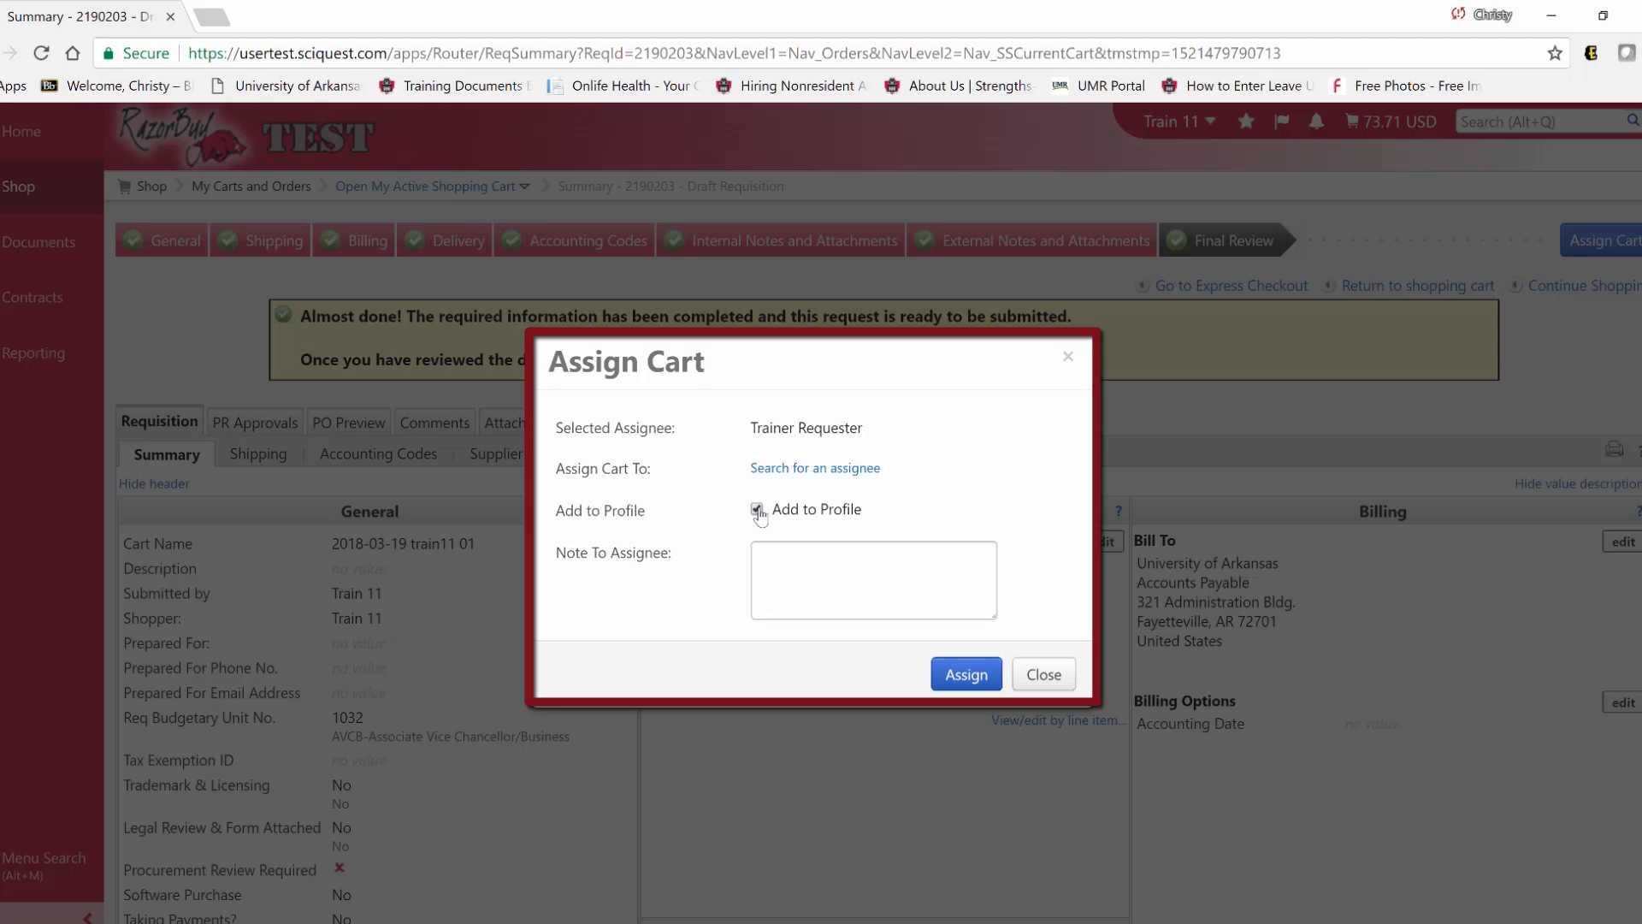
click(967, 676)
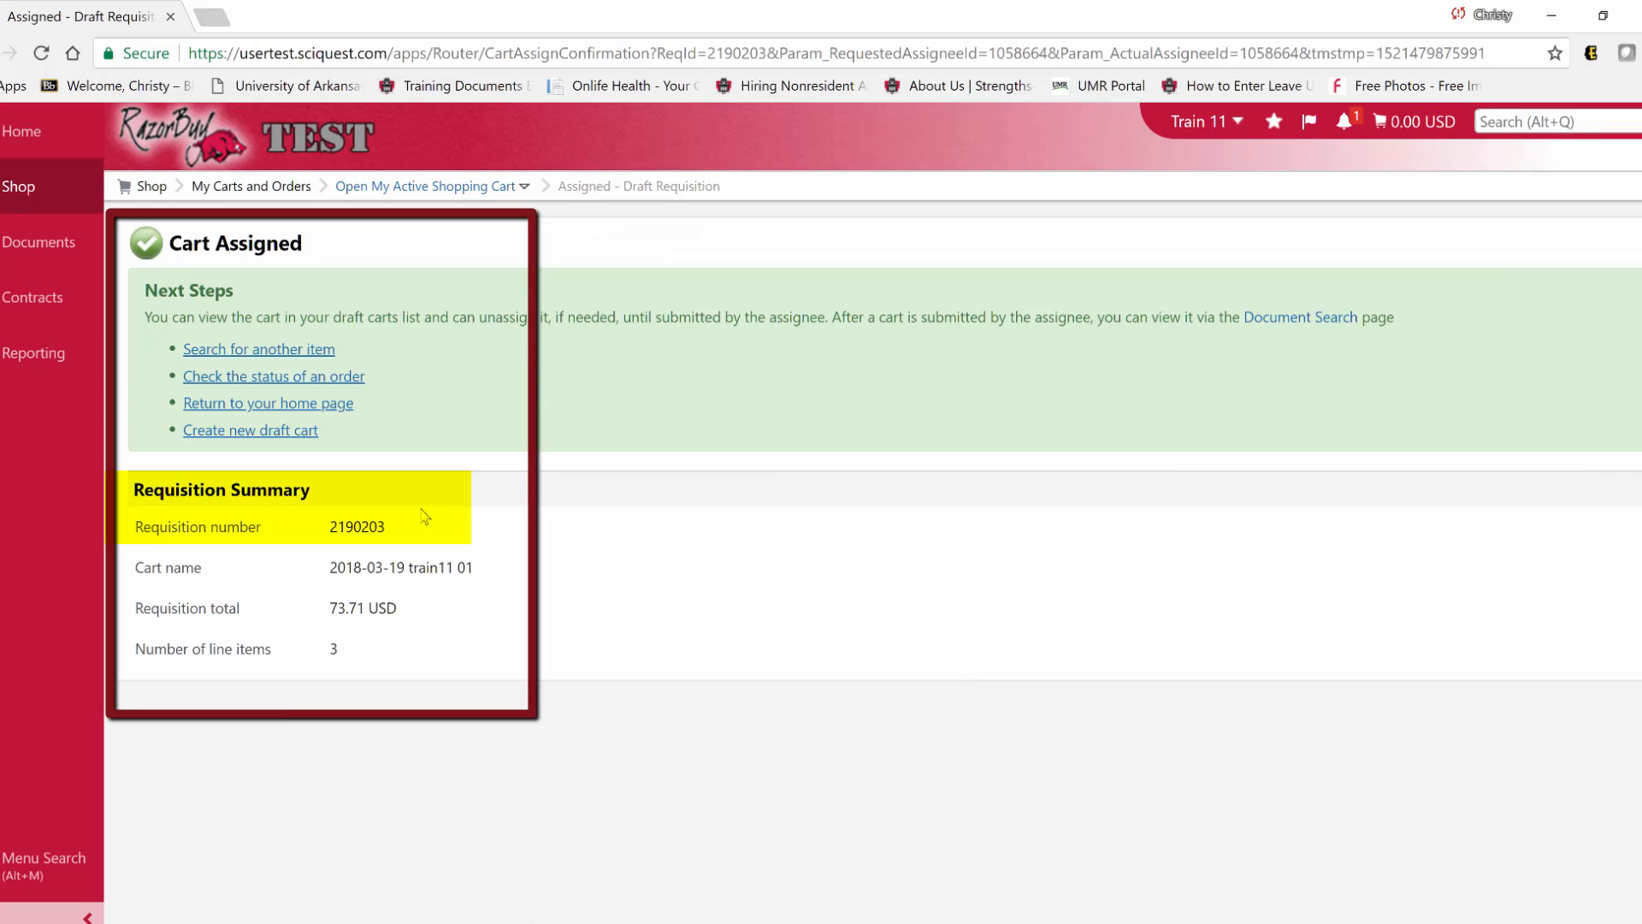
Highlight the assigned cart's requisition number, and return to the shopping home page to open the non-catalog order form.
drag(401, 516, 324, 520)
click(227, 148)
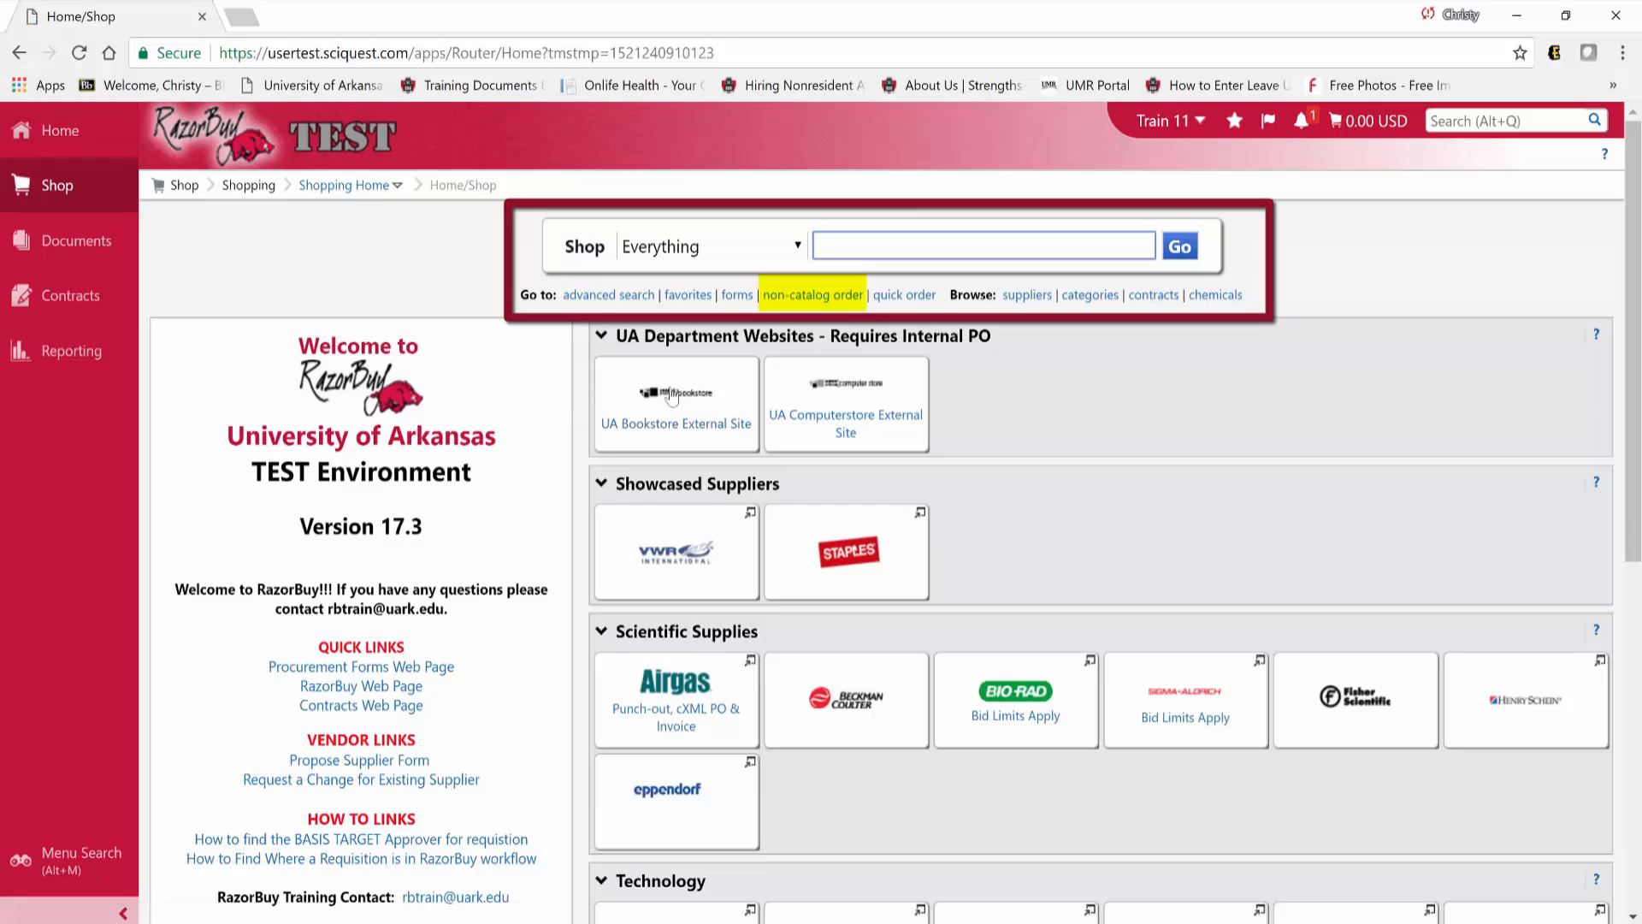
click(820, 295)
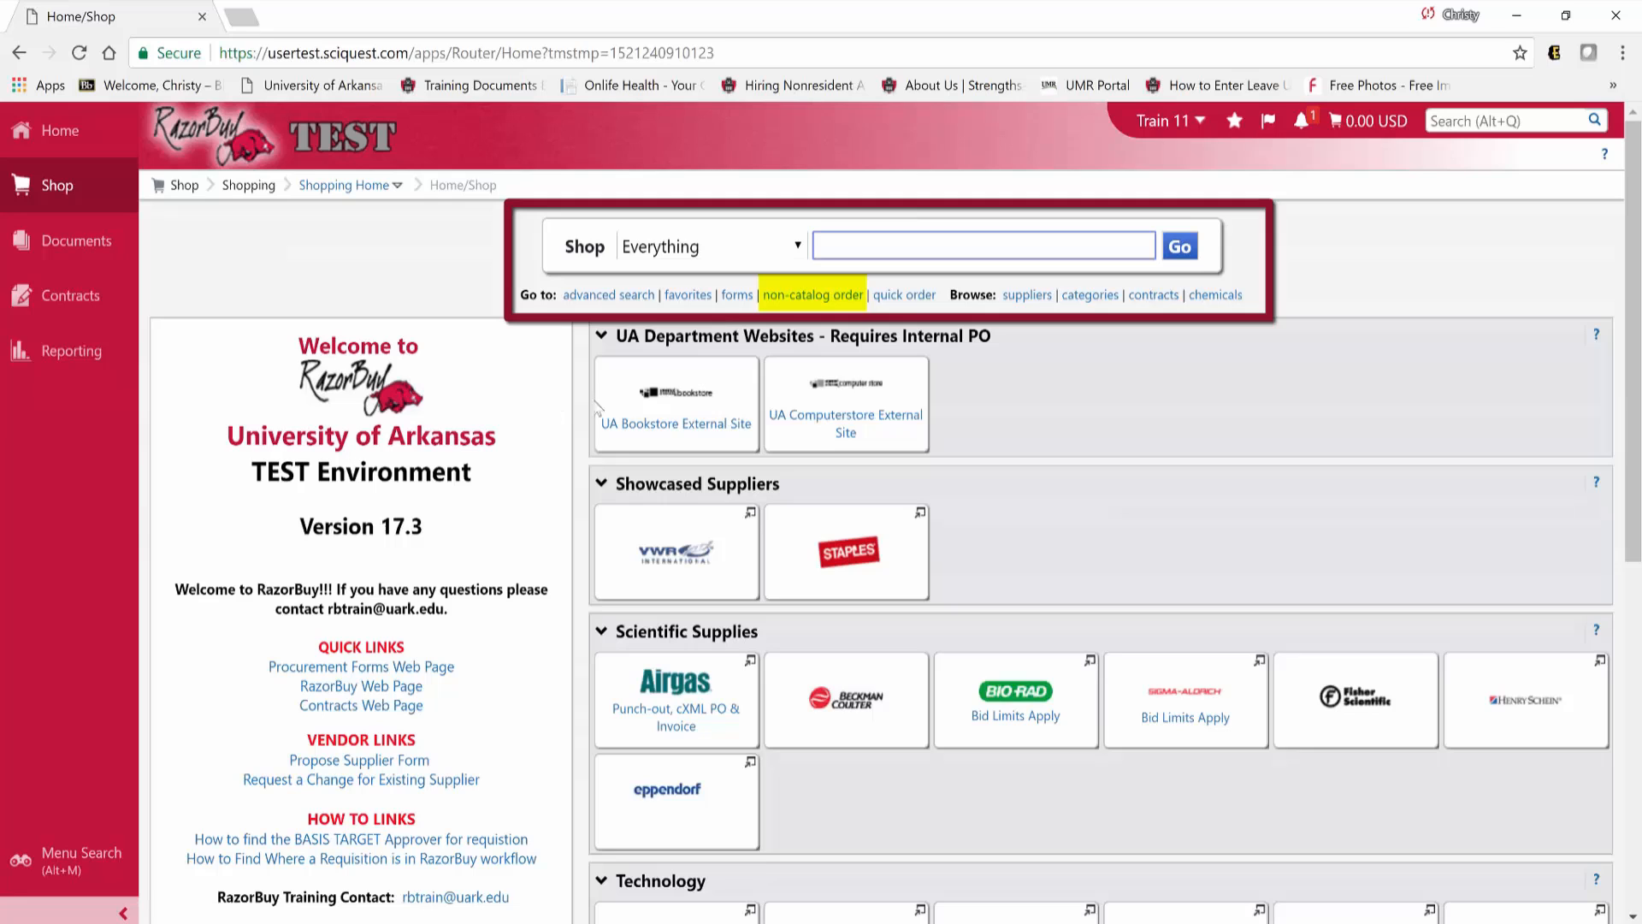
click(820, 297)
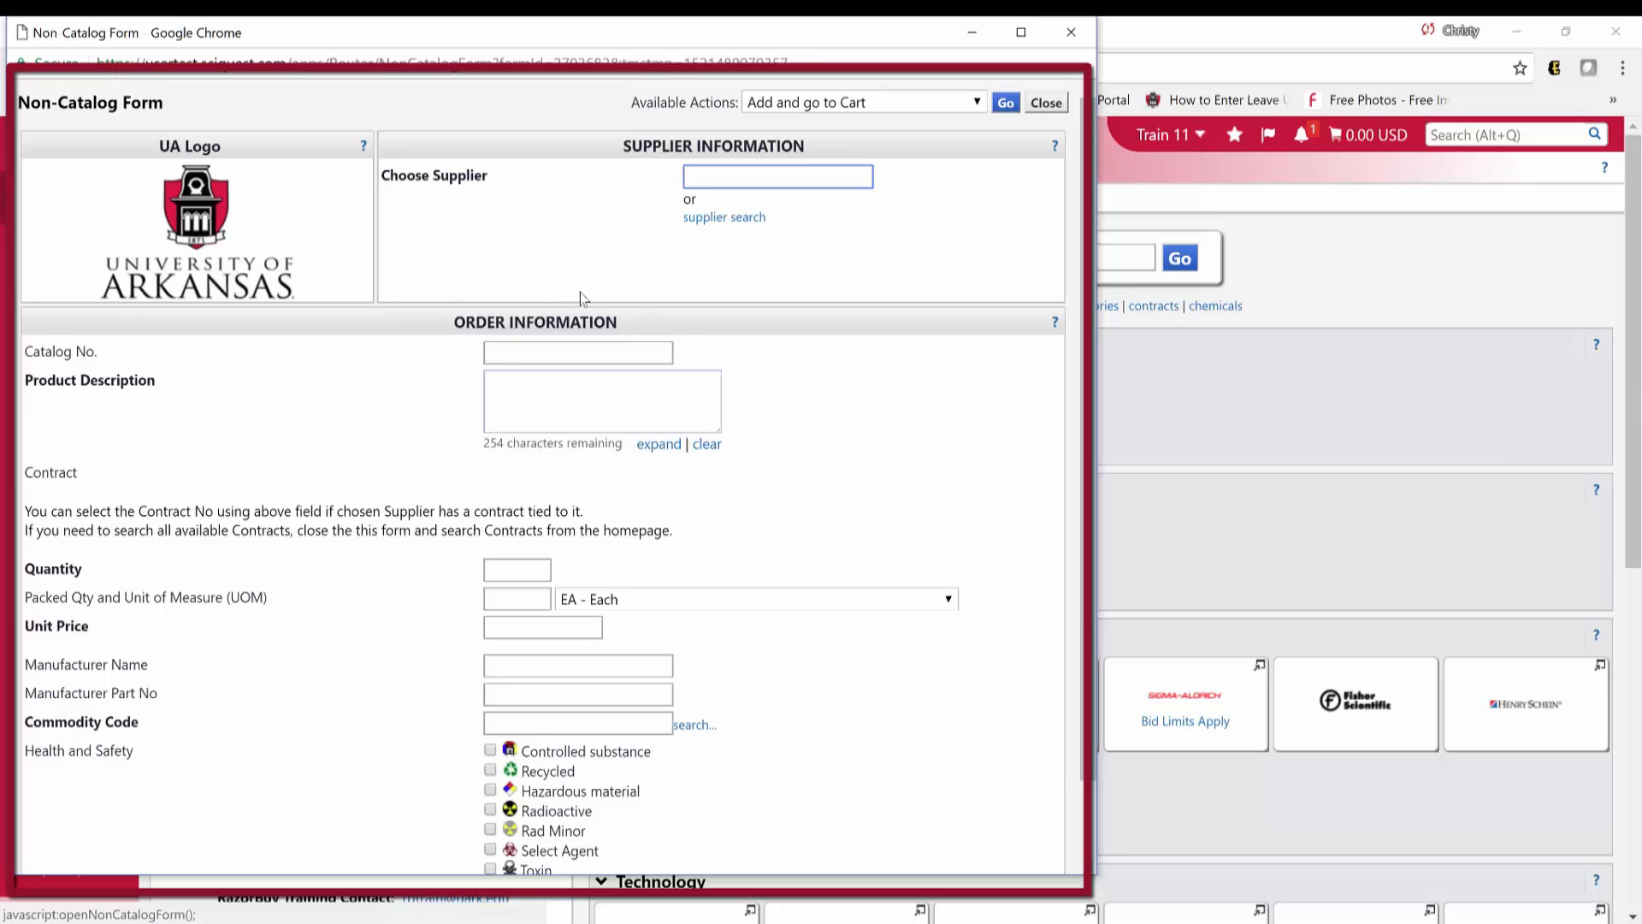
Search the suppliers for "belson" and select Belson Outdoors Inc. as the supplier on the non-catalog form.
click(708, 219)
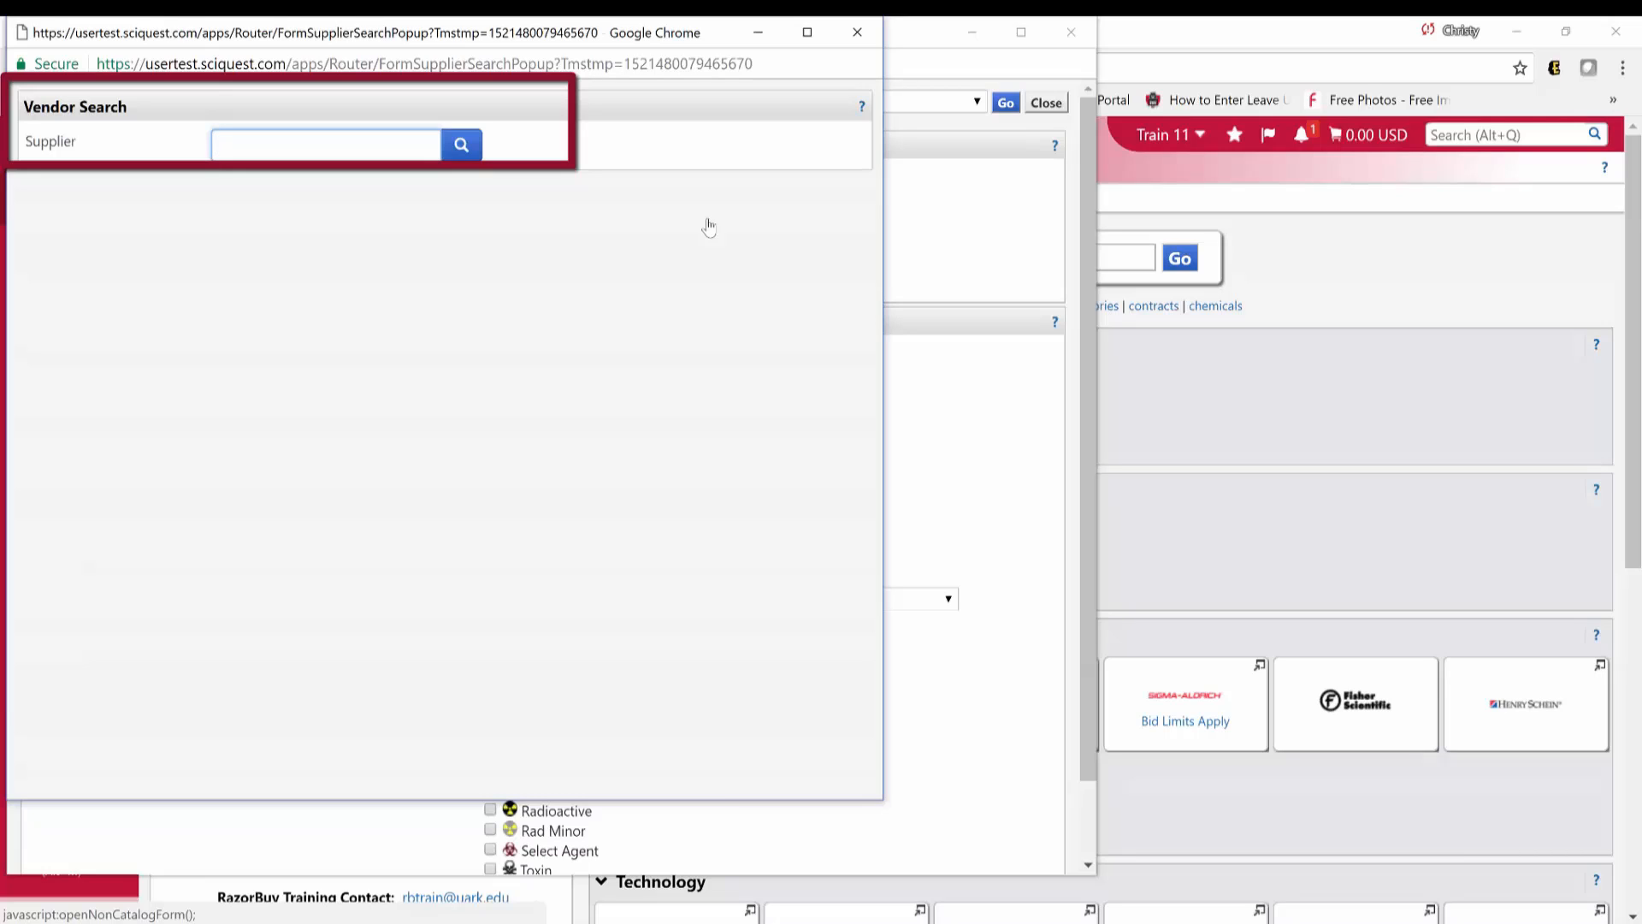
text(bels)
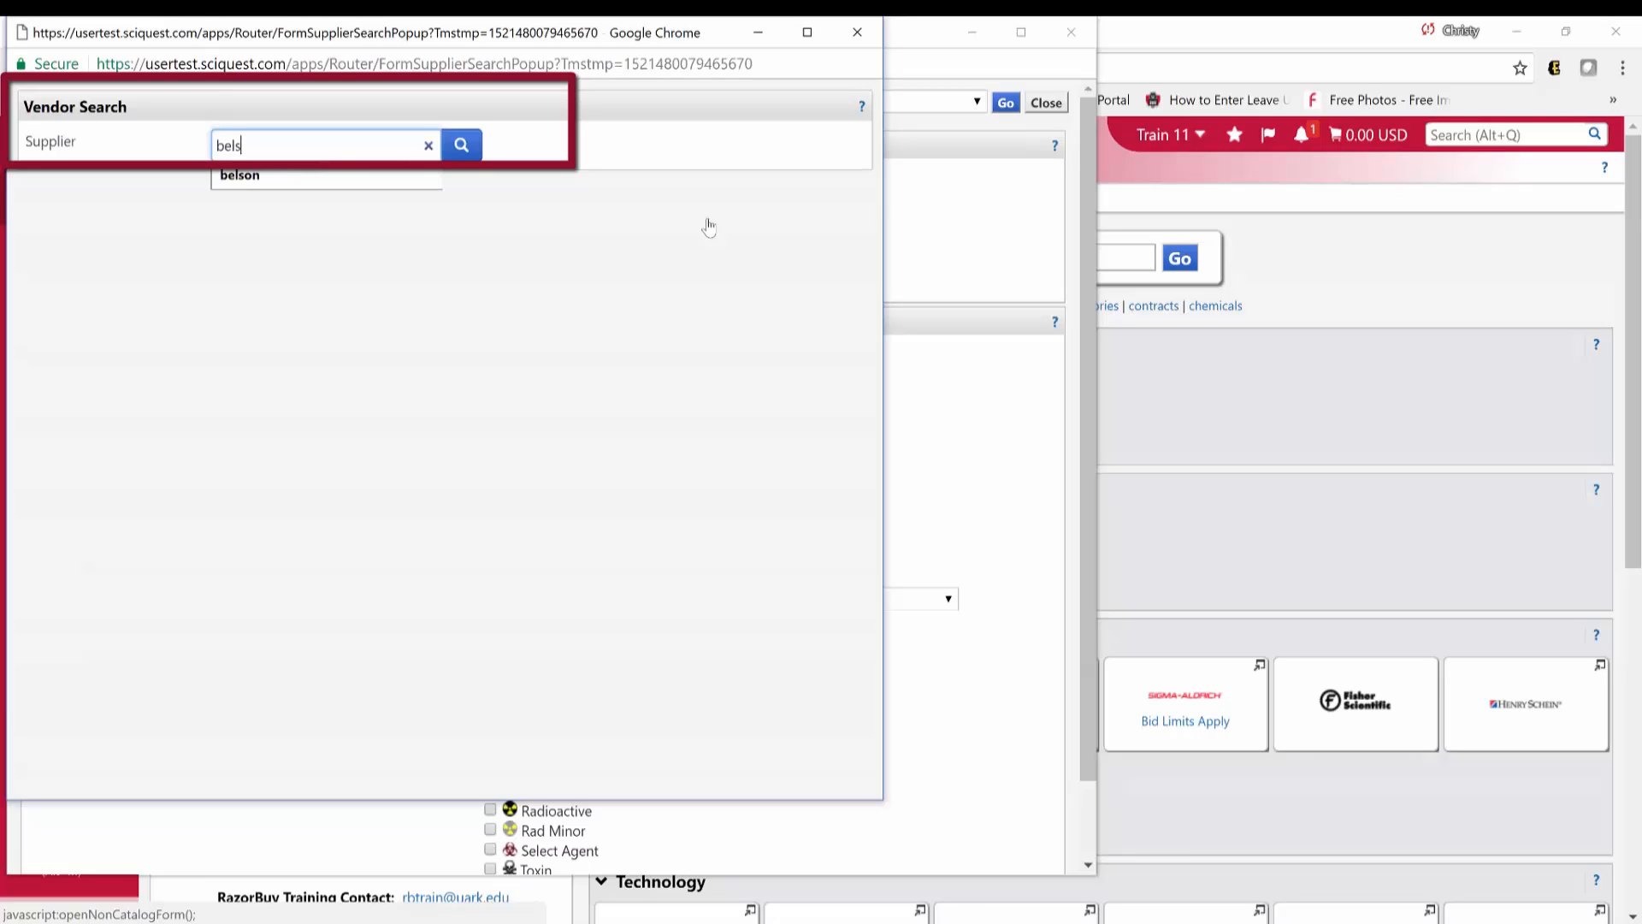
text(on)
key(Return)
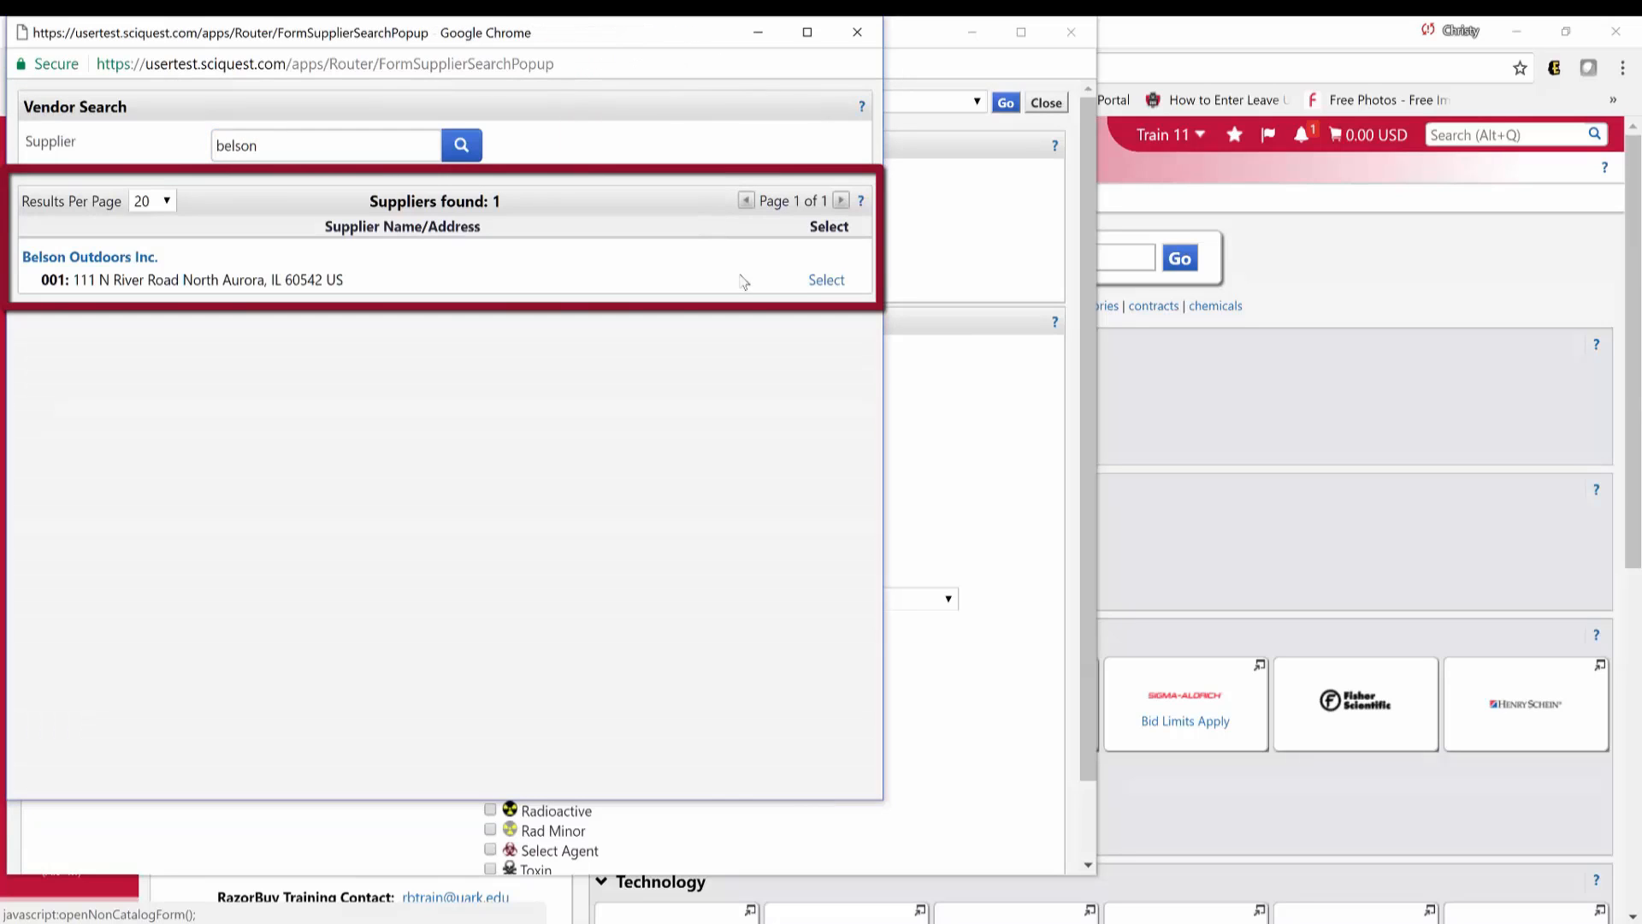
click(818, 288)
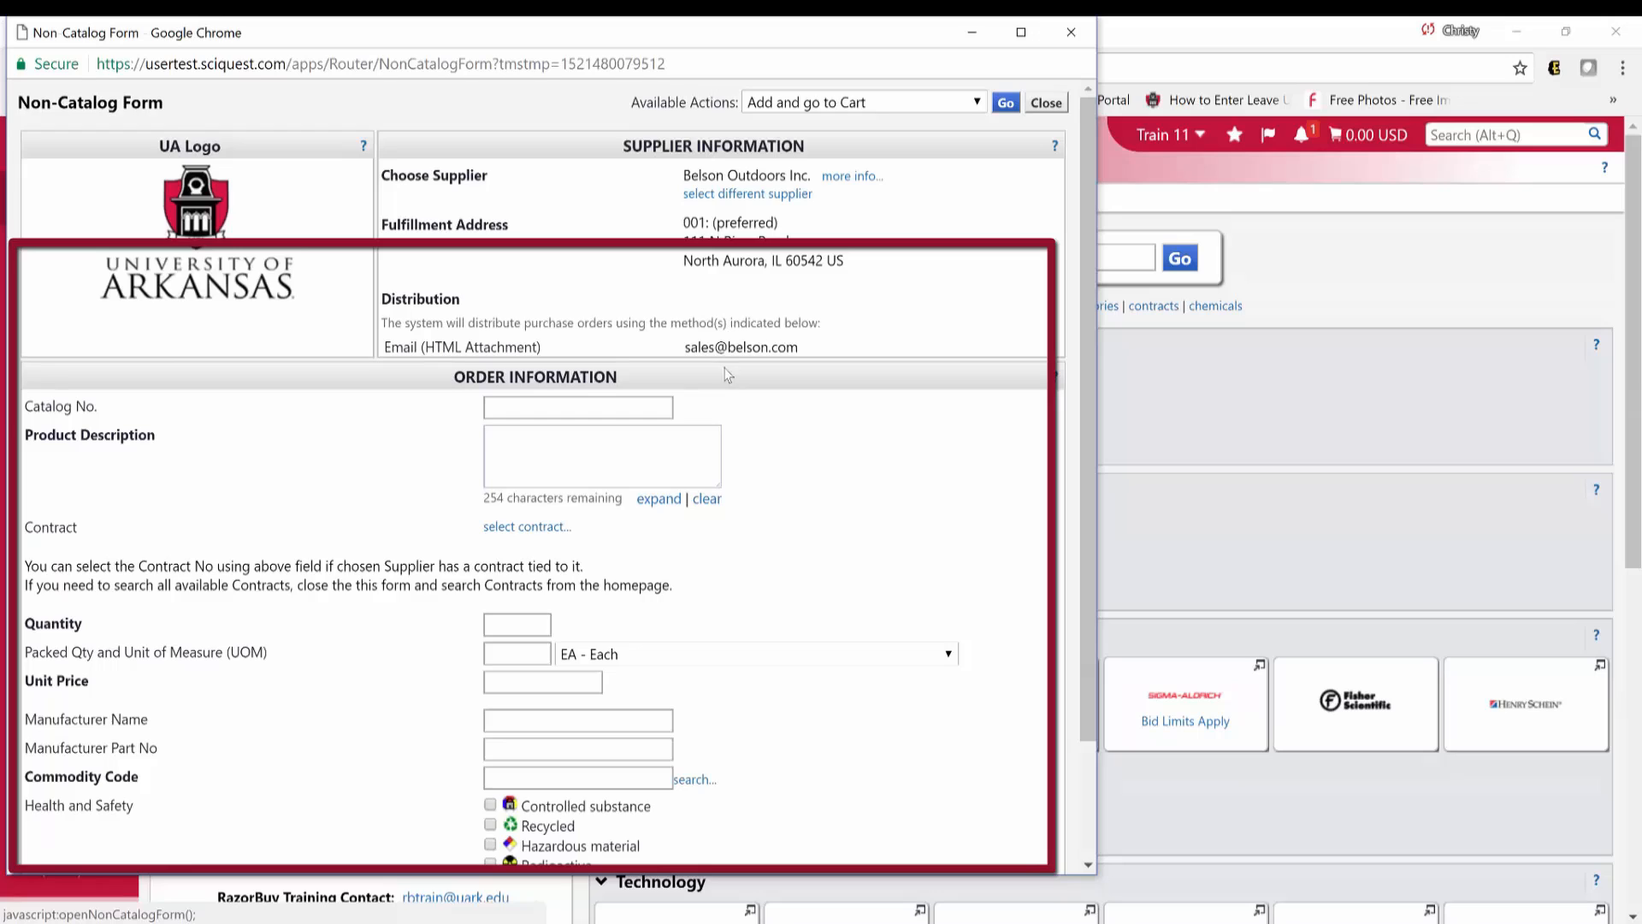
Enter "Leg press" as the product description in the non-catalog form's order information.
scroll(704, 413, down, 1)
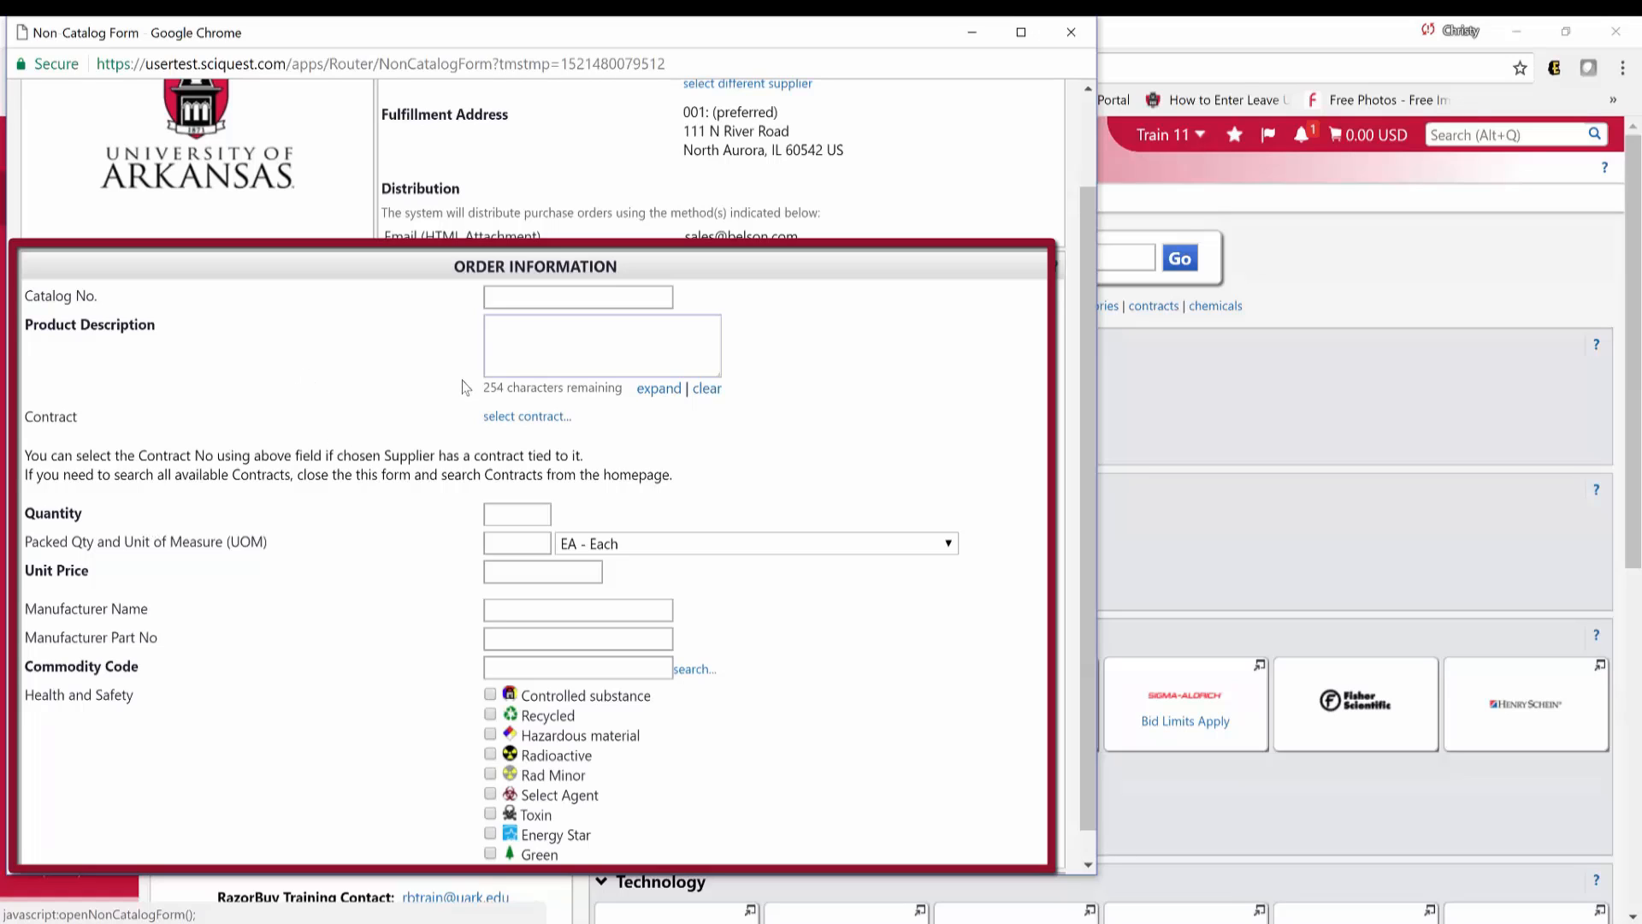
click(565, 328)
text(Leg press)
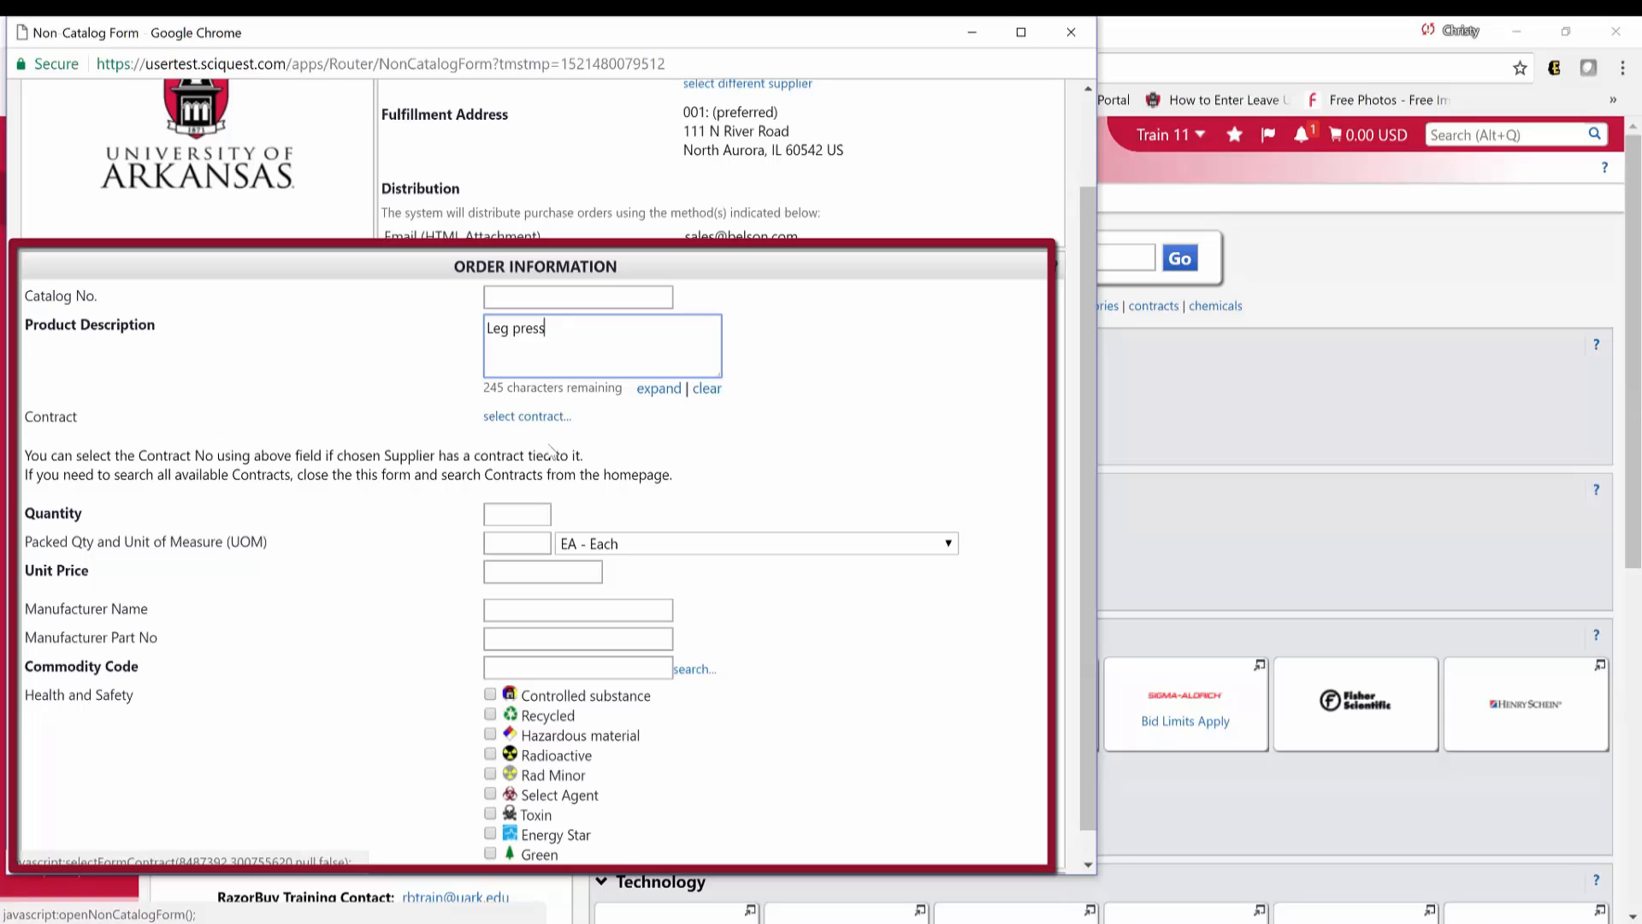
Set the quantity to 1 and check the unit of measure options, keeping EA - Each.
click(526, 518)
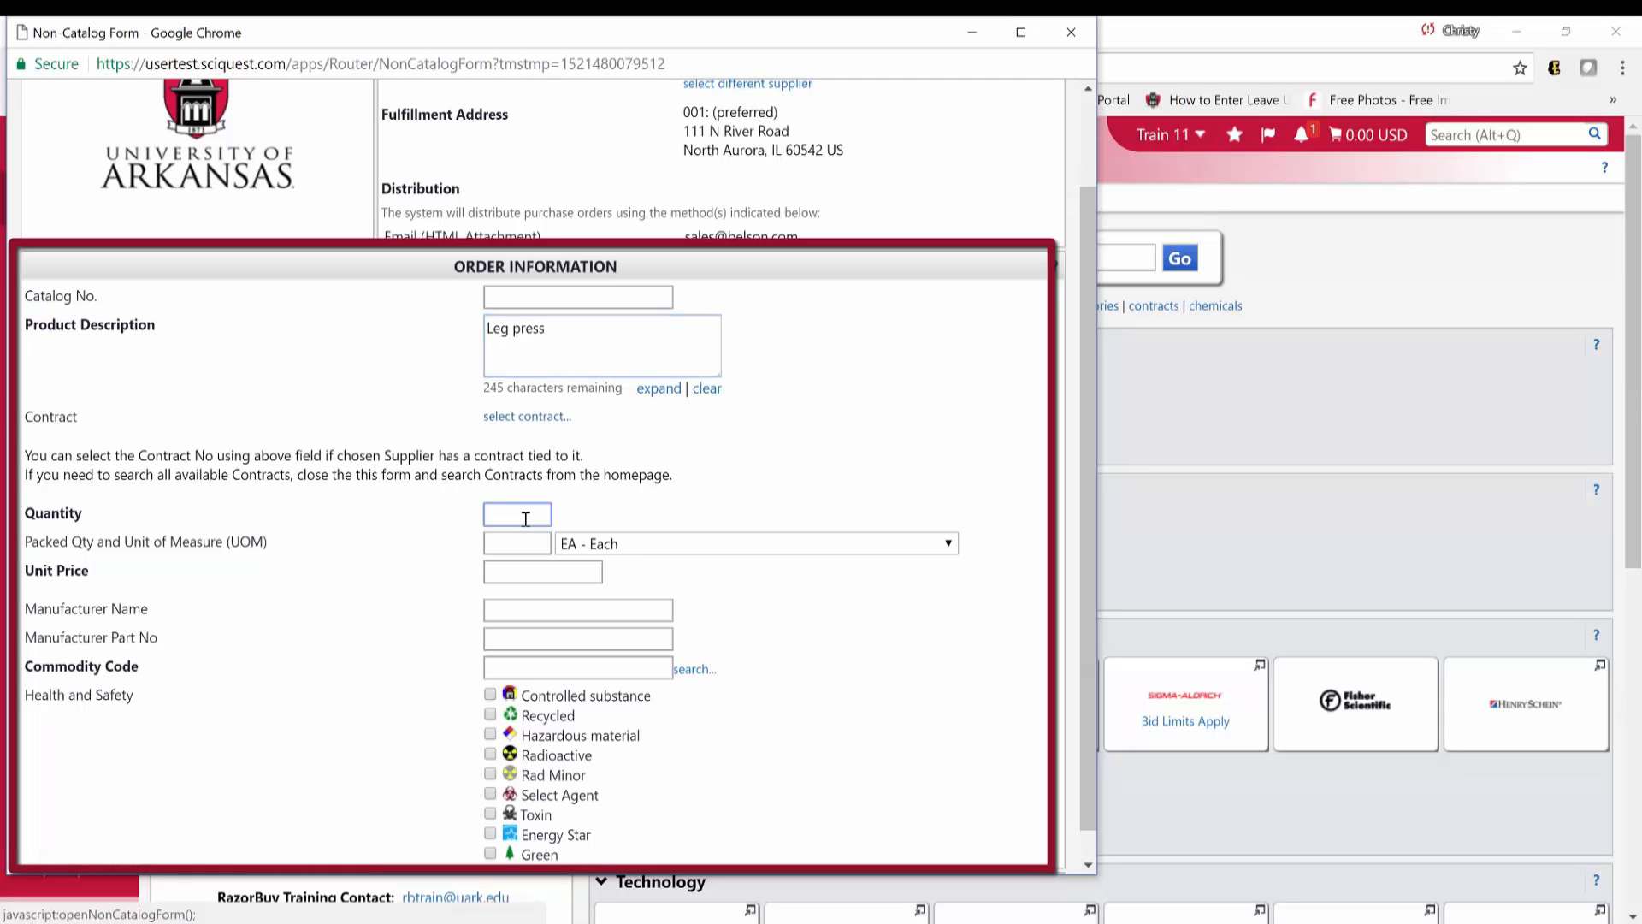
text(1)
click(688, 544)
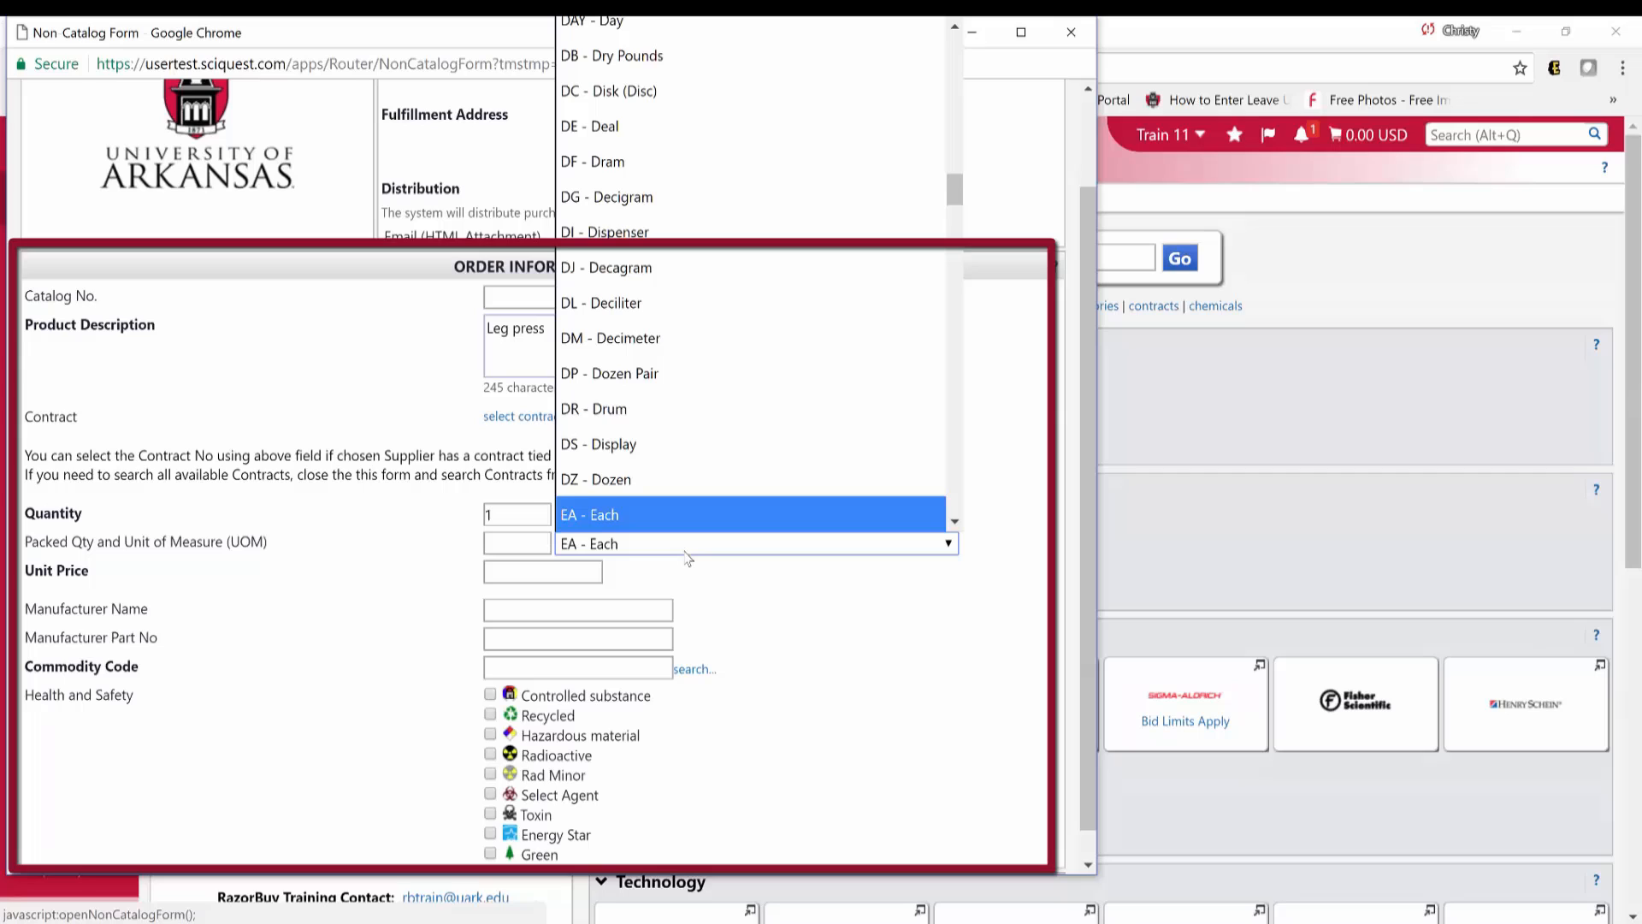
scroll(696, 432, down, 4)
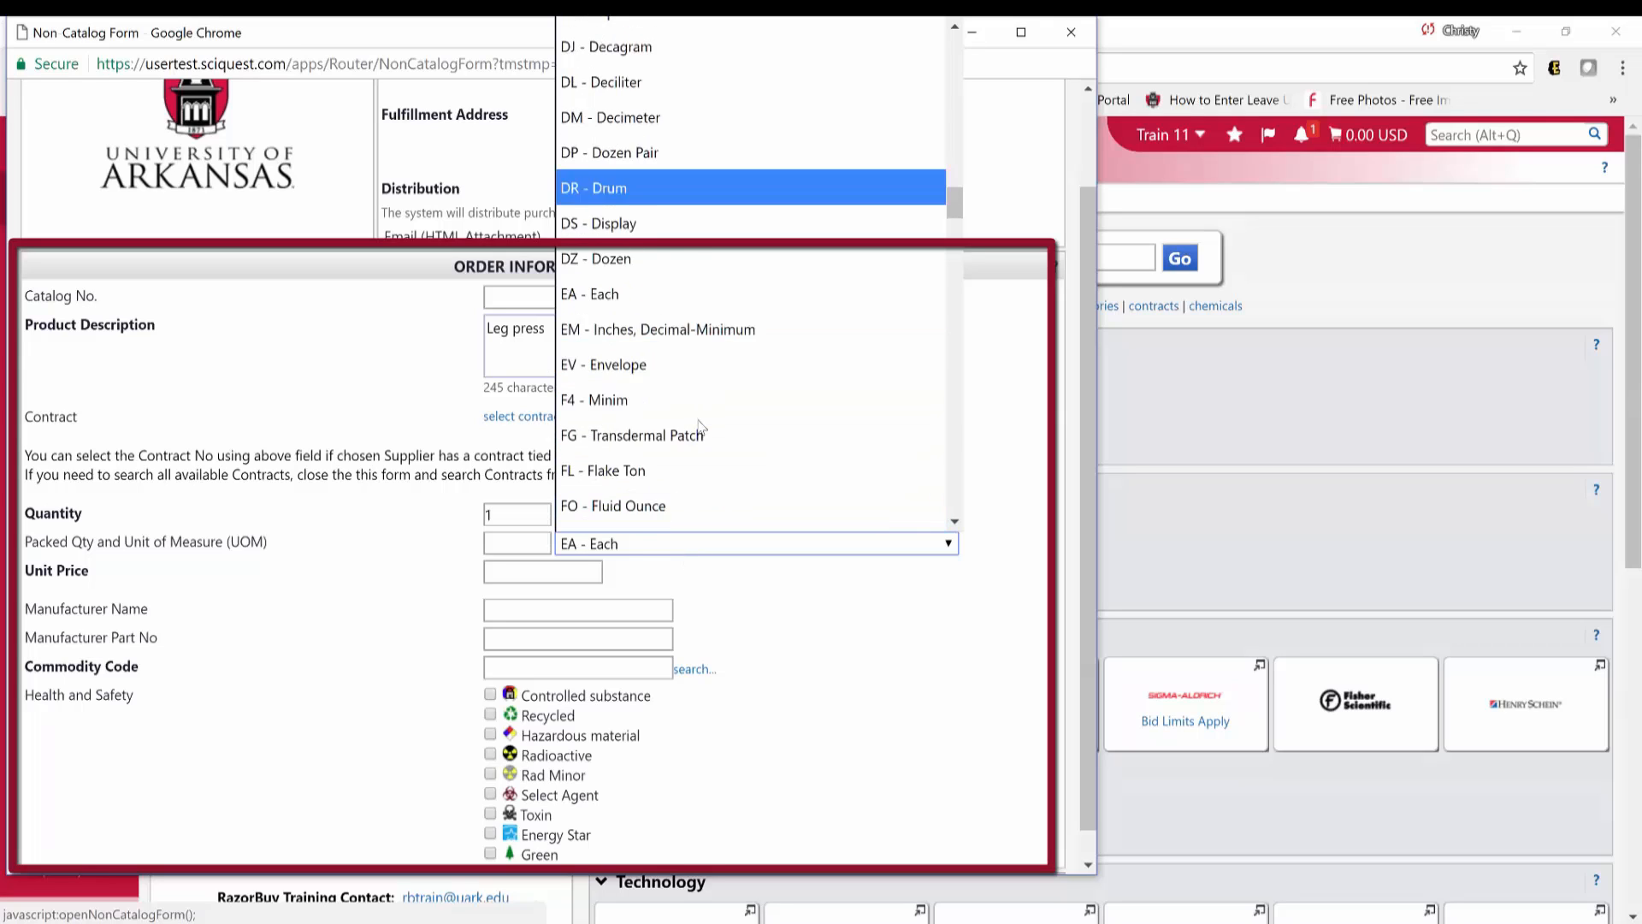
scroll(697, 425, up, 6)
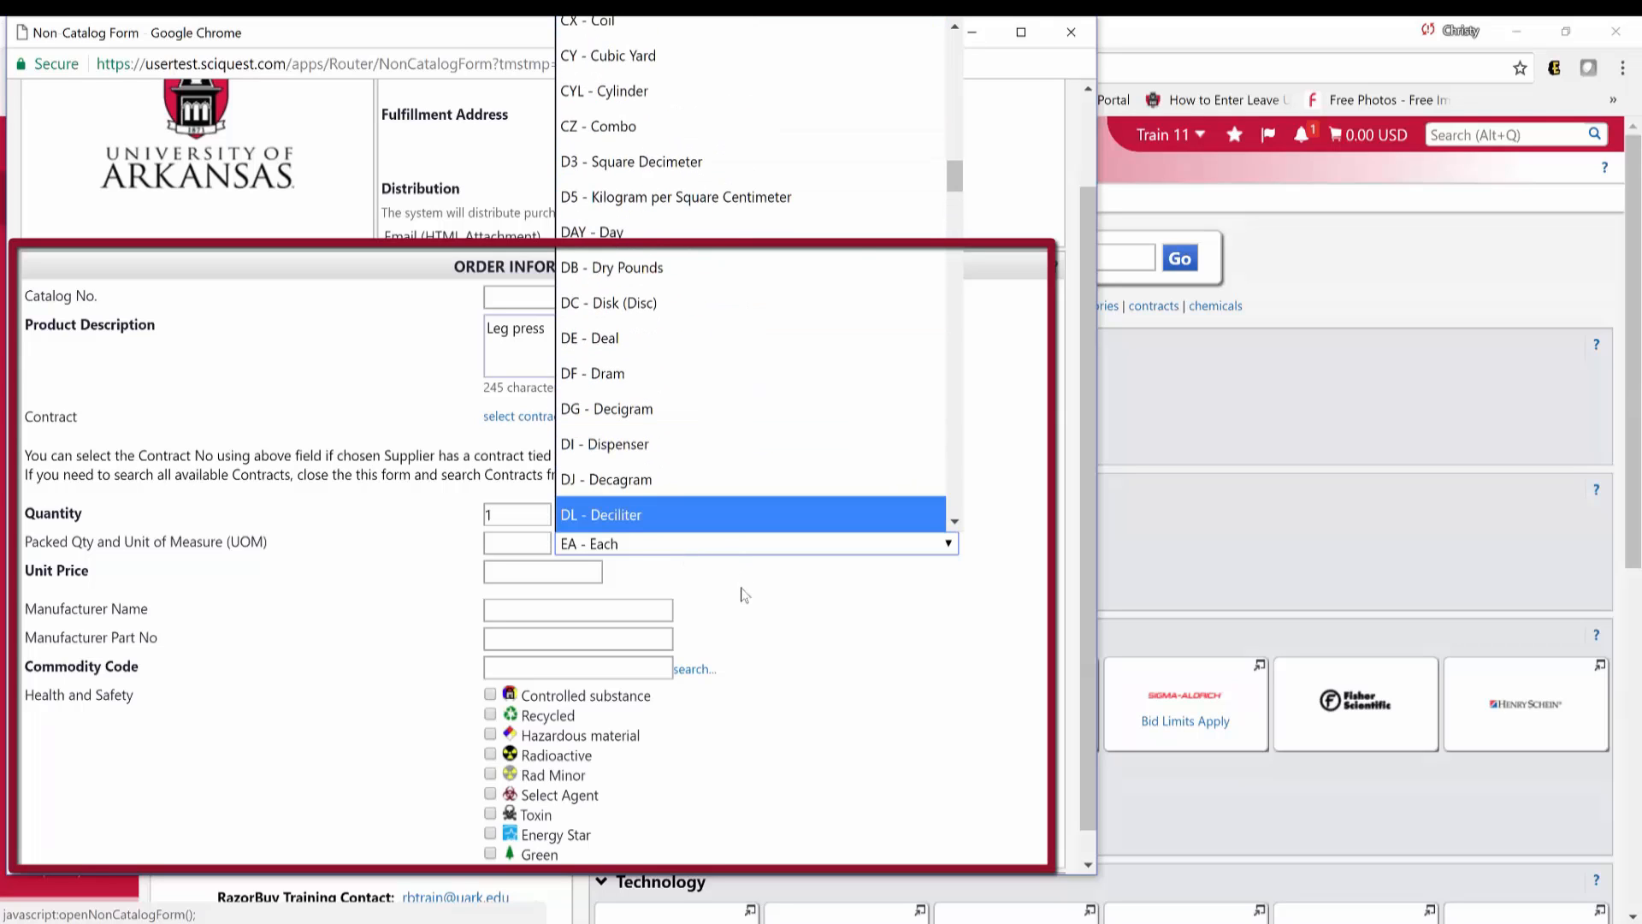
click(702, 578)
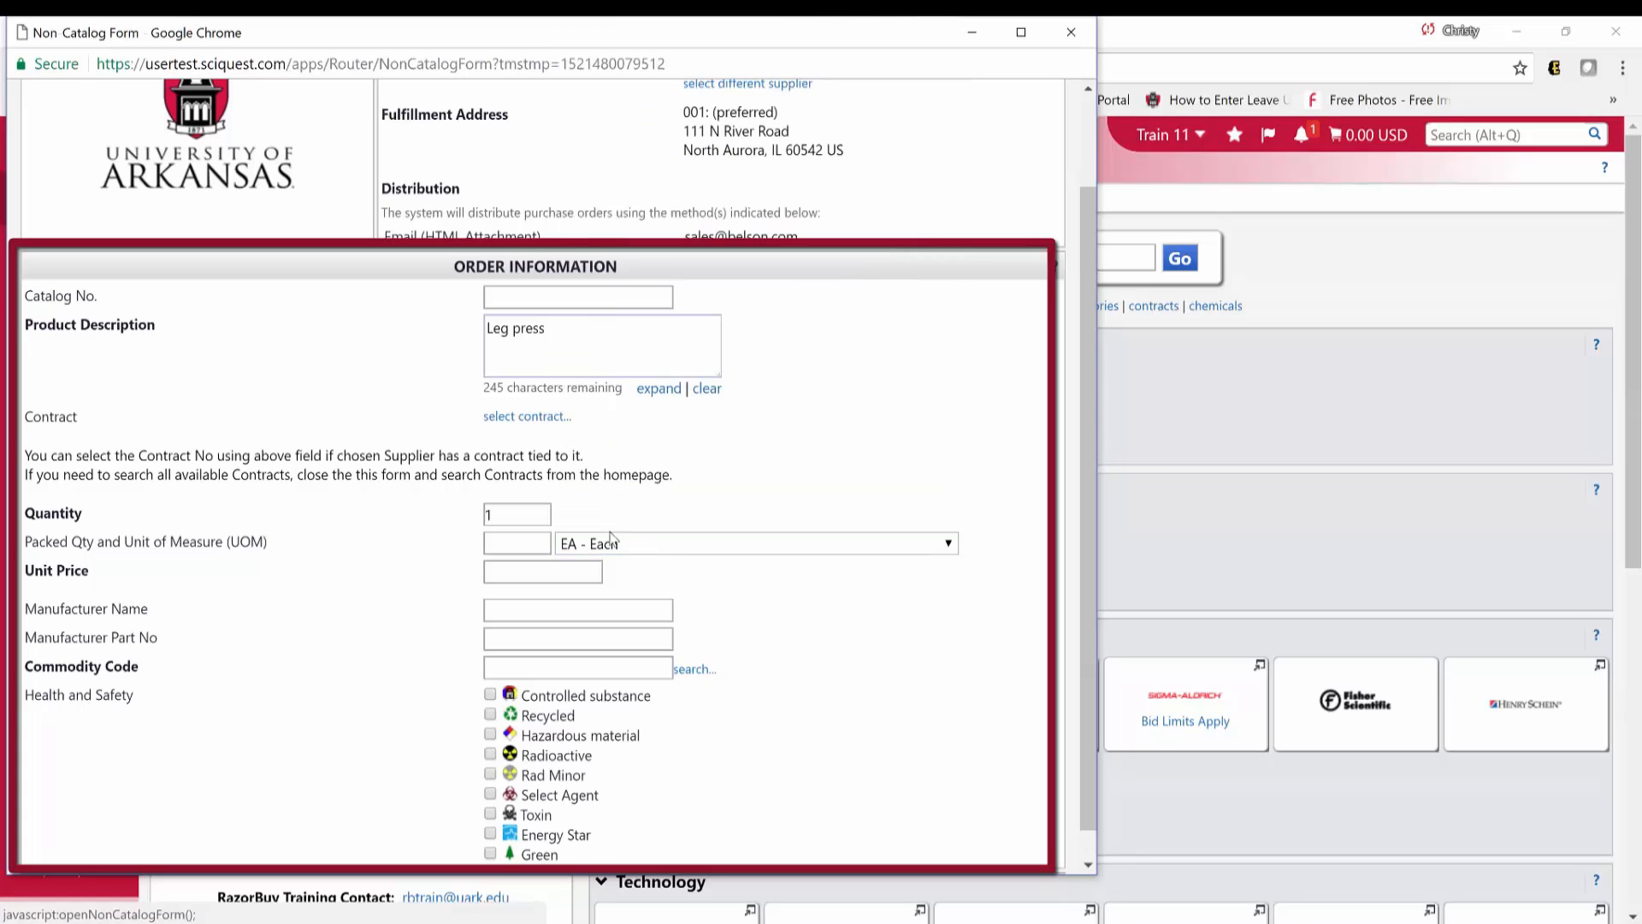
Set the leg press's unit price to 3200.00.
click(523, 574)
text(3200.00)
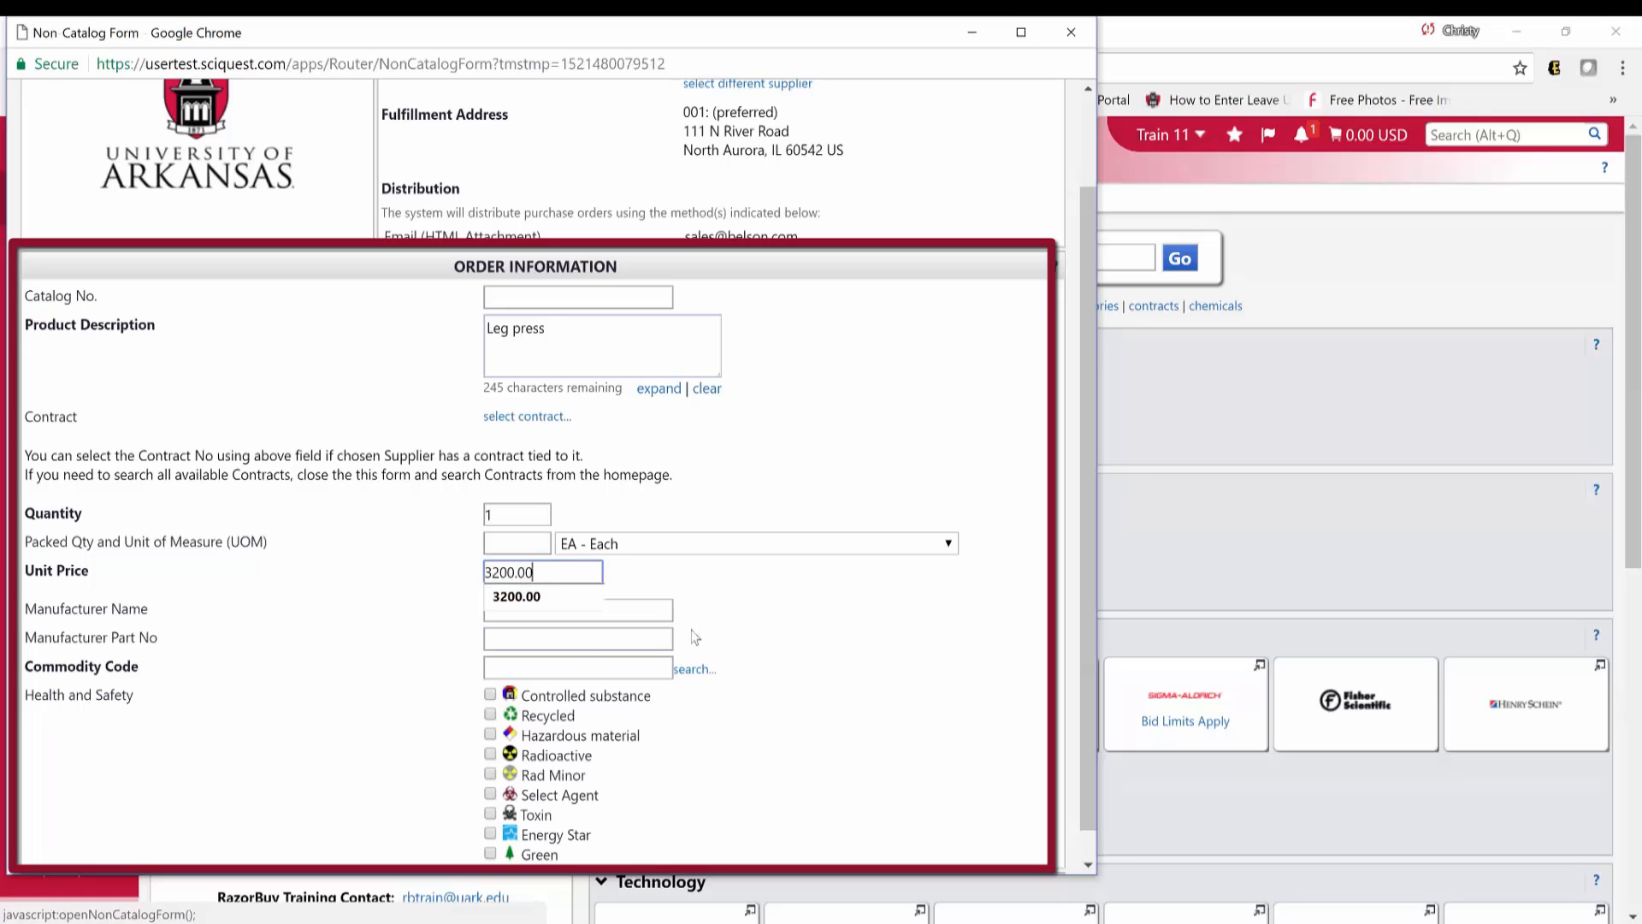
click(700, 606)
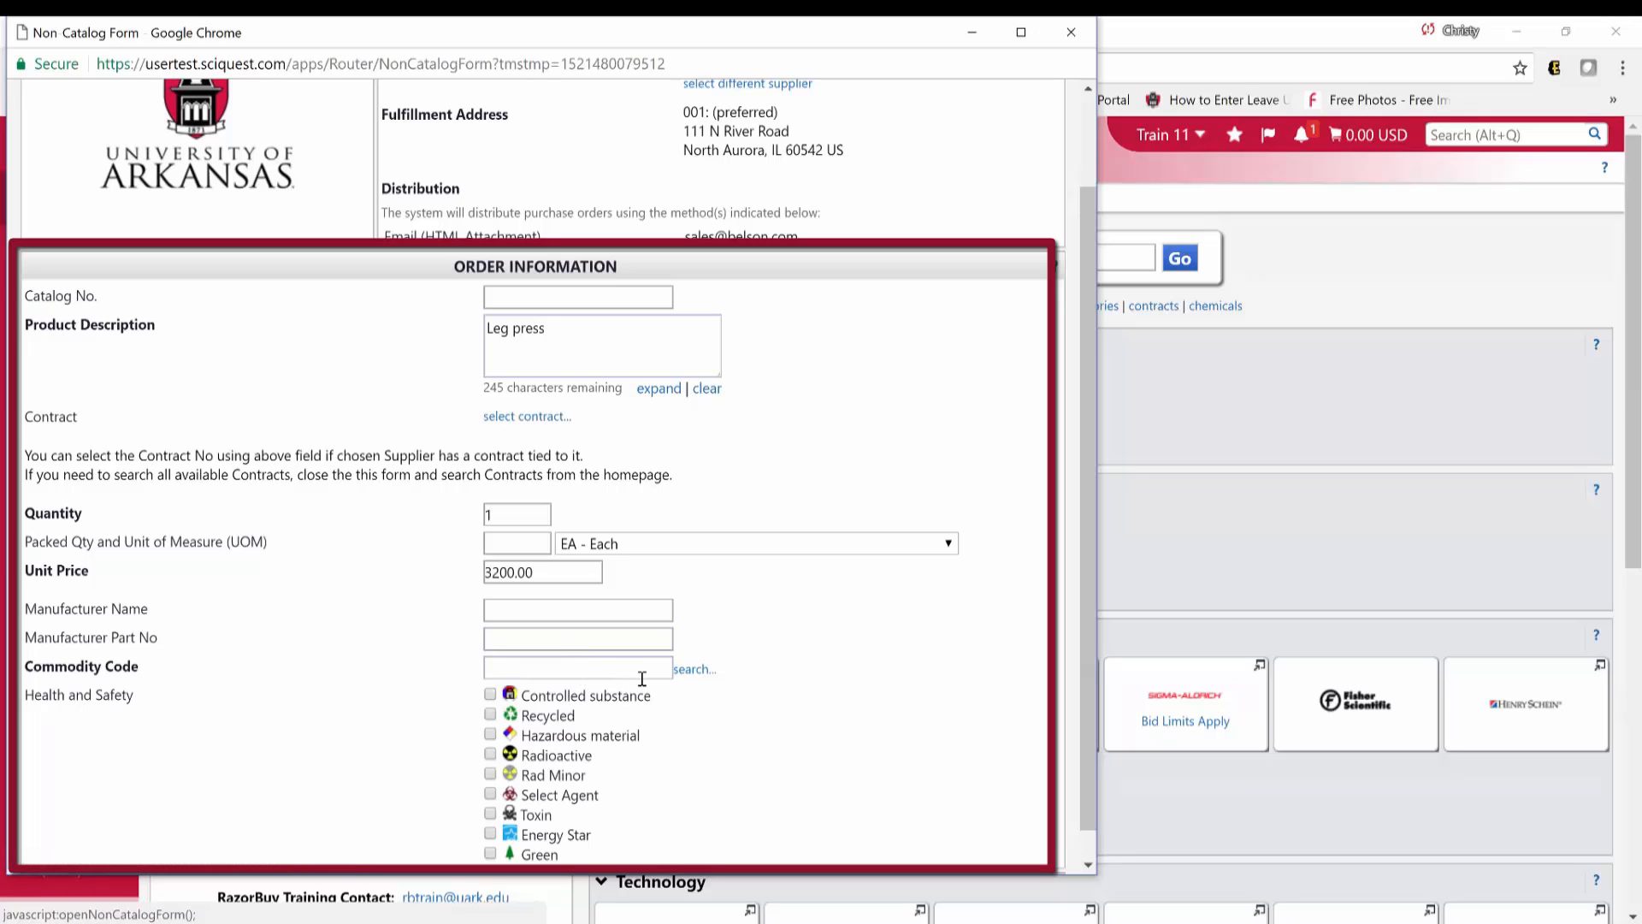
Search the commodity codes for the description "fitness" and select 49200000, Fitness equipment.
click(685, 671)
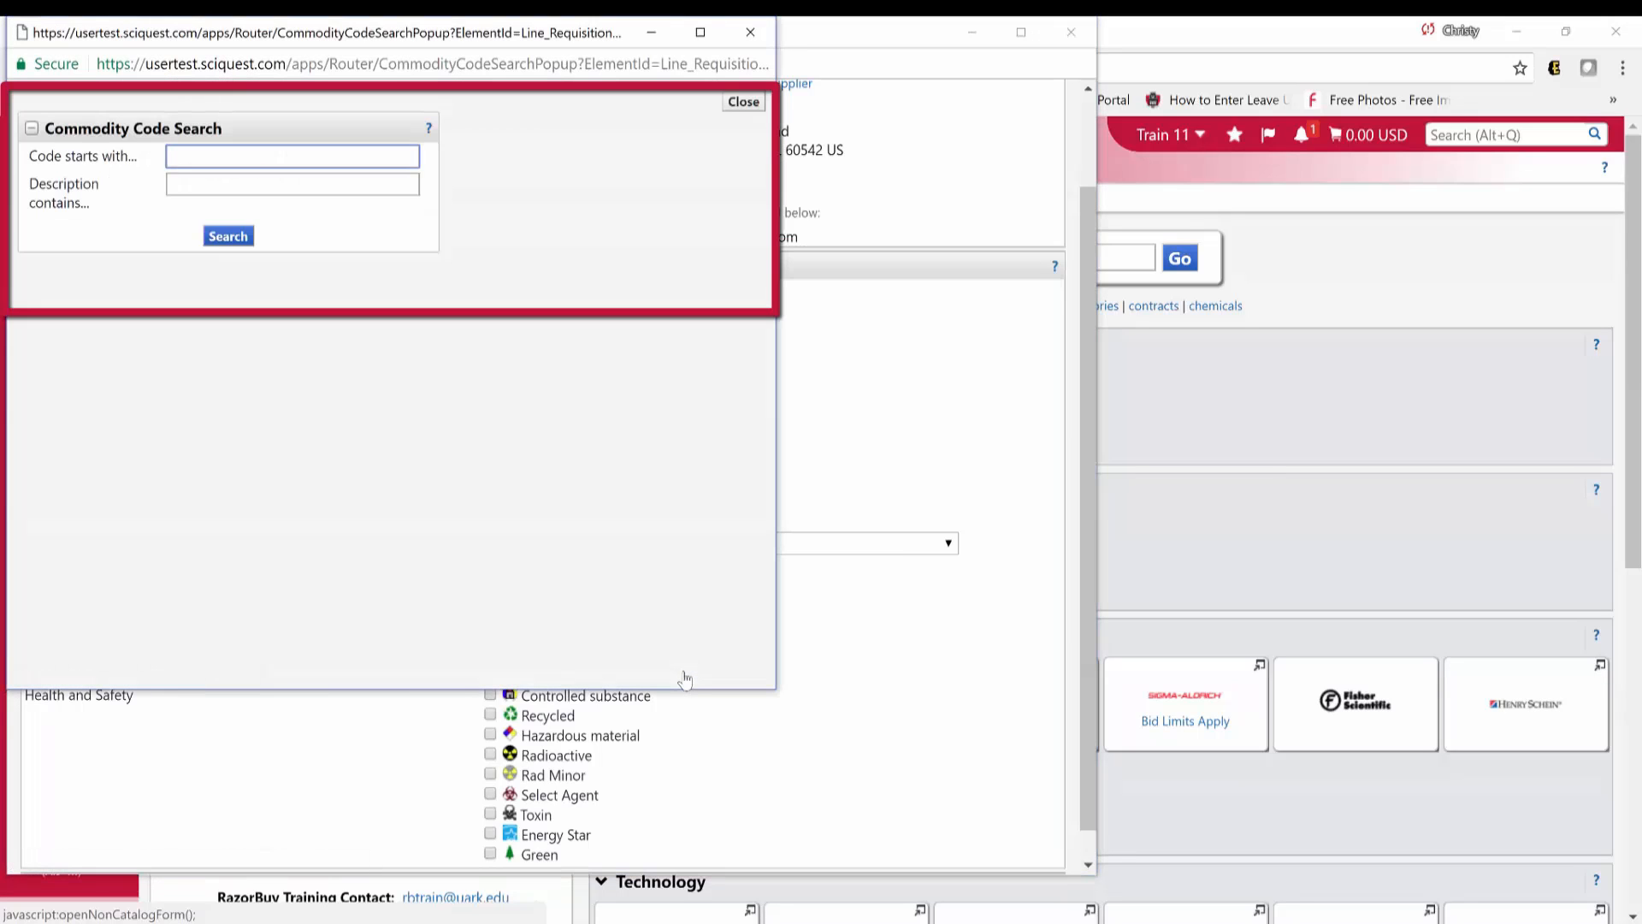
key(Tab)
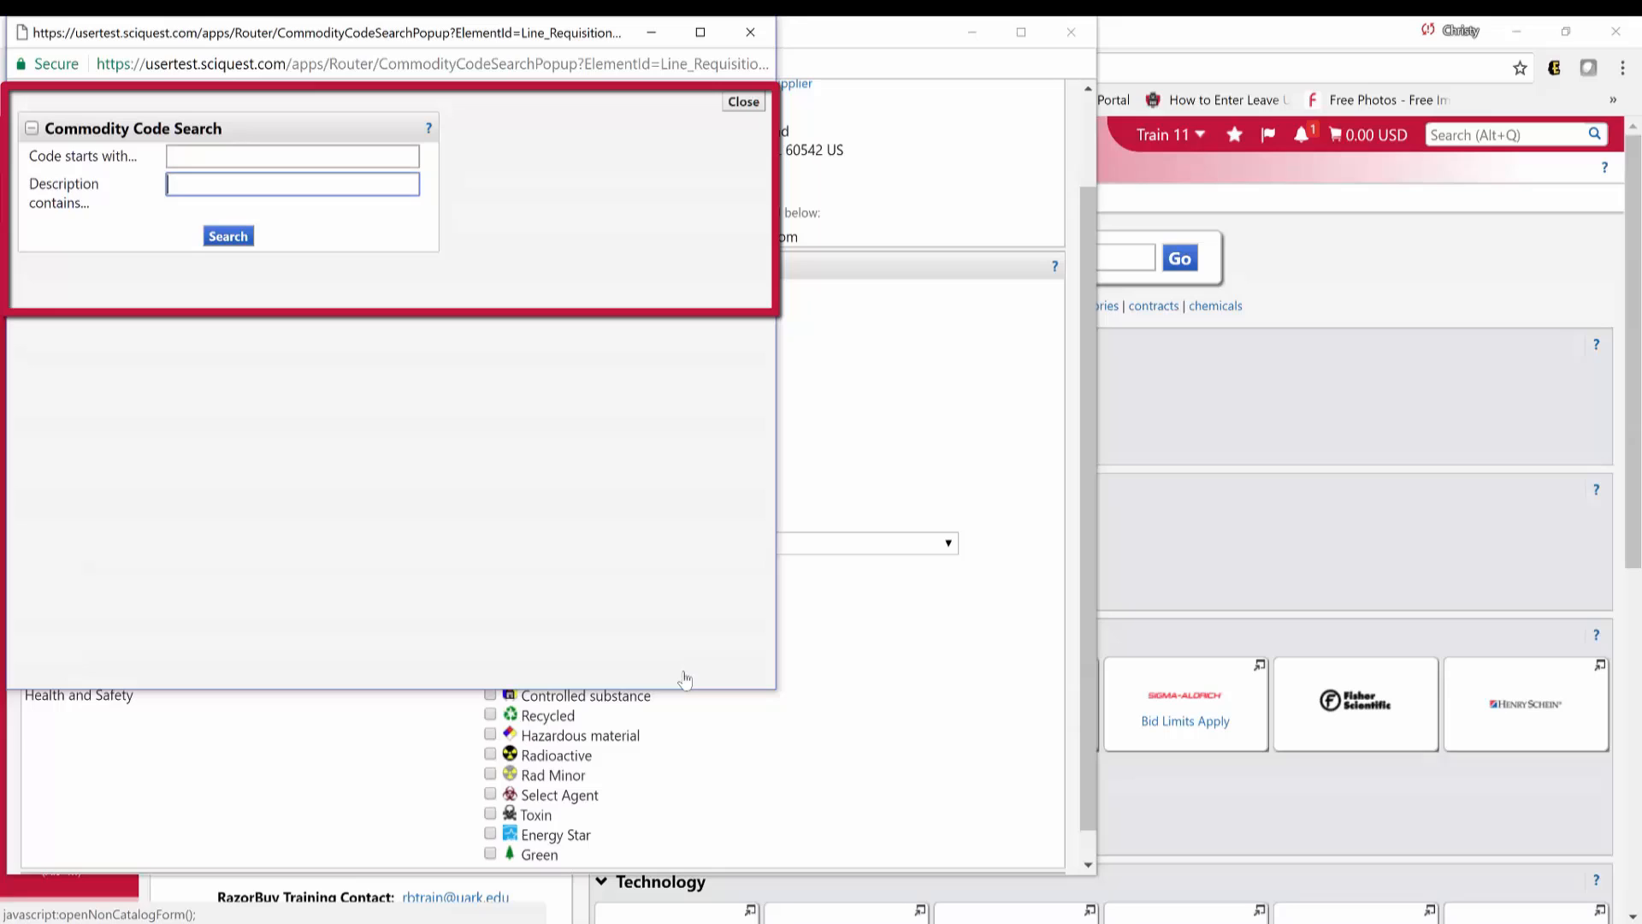
text(fi)
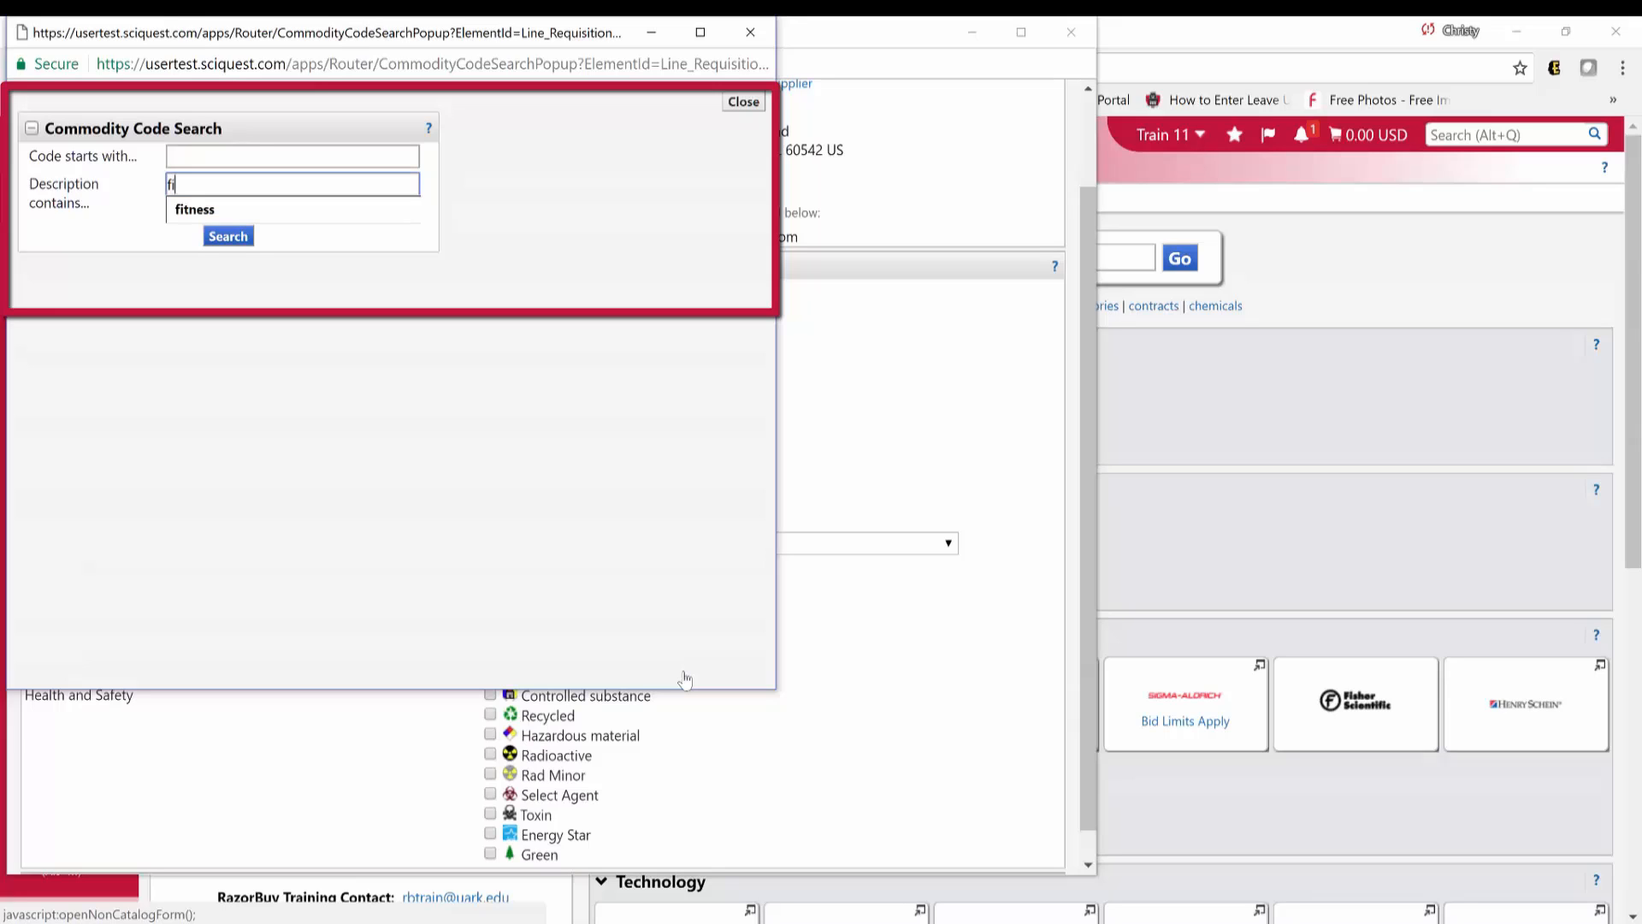
text(tness)
key(Return)
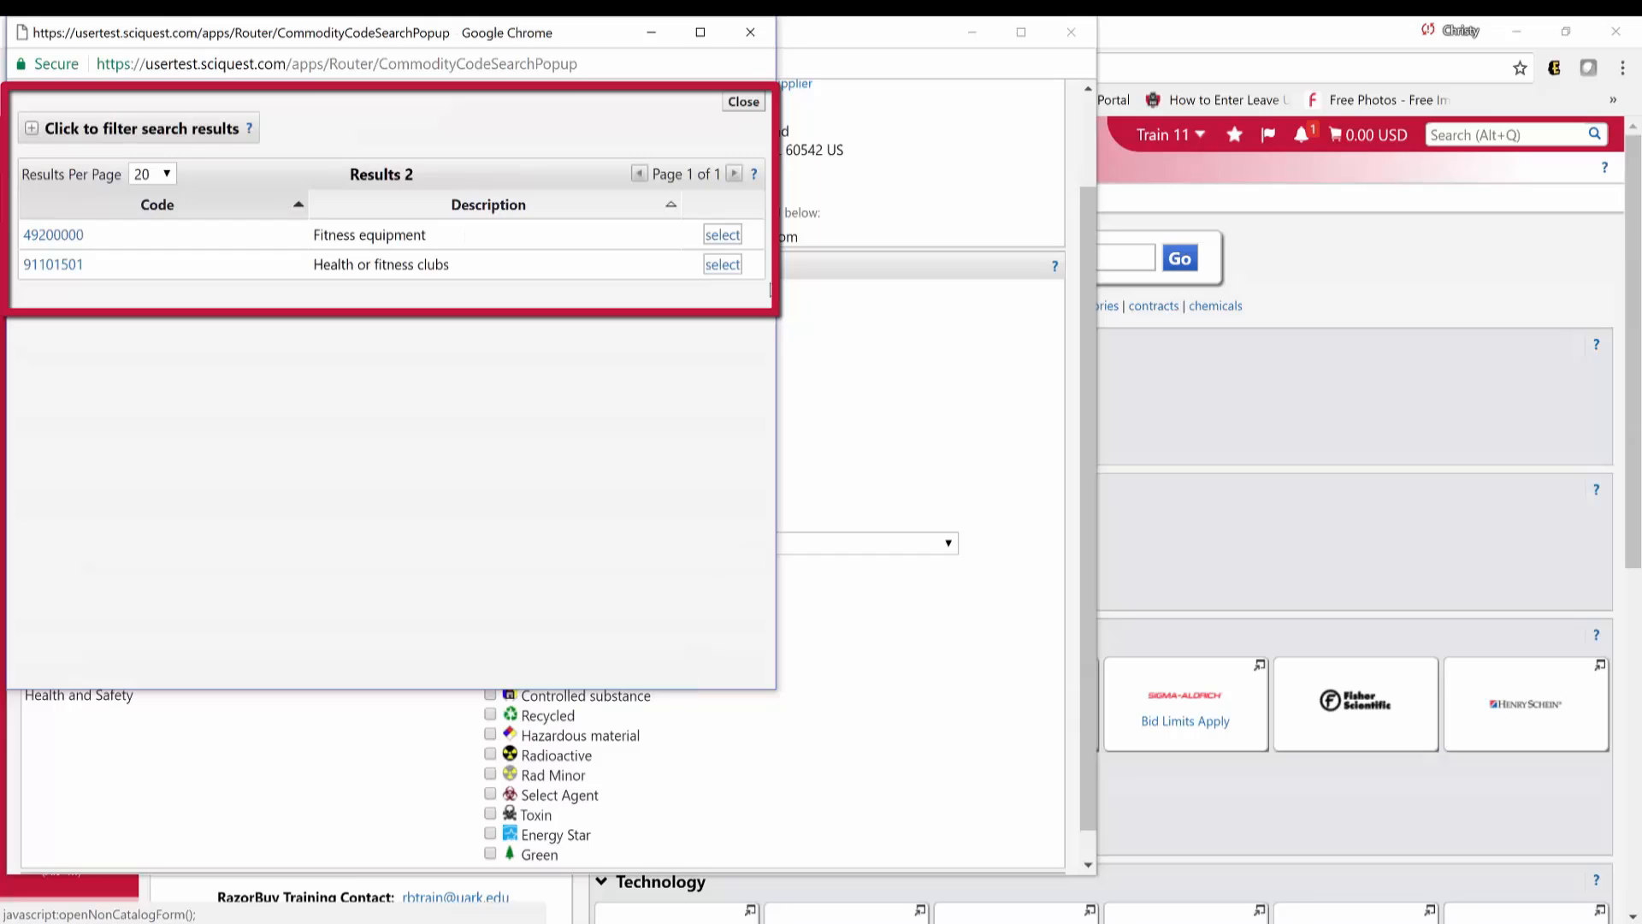
click(722, 236)
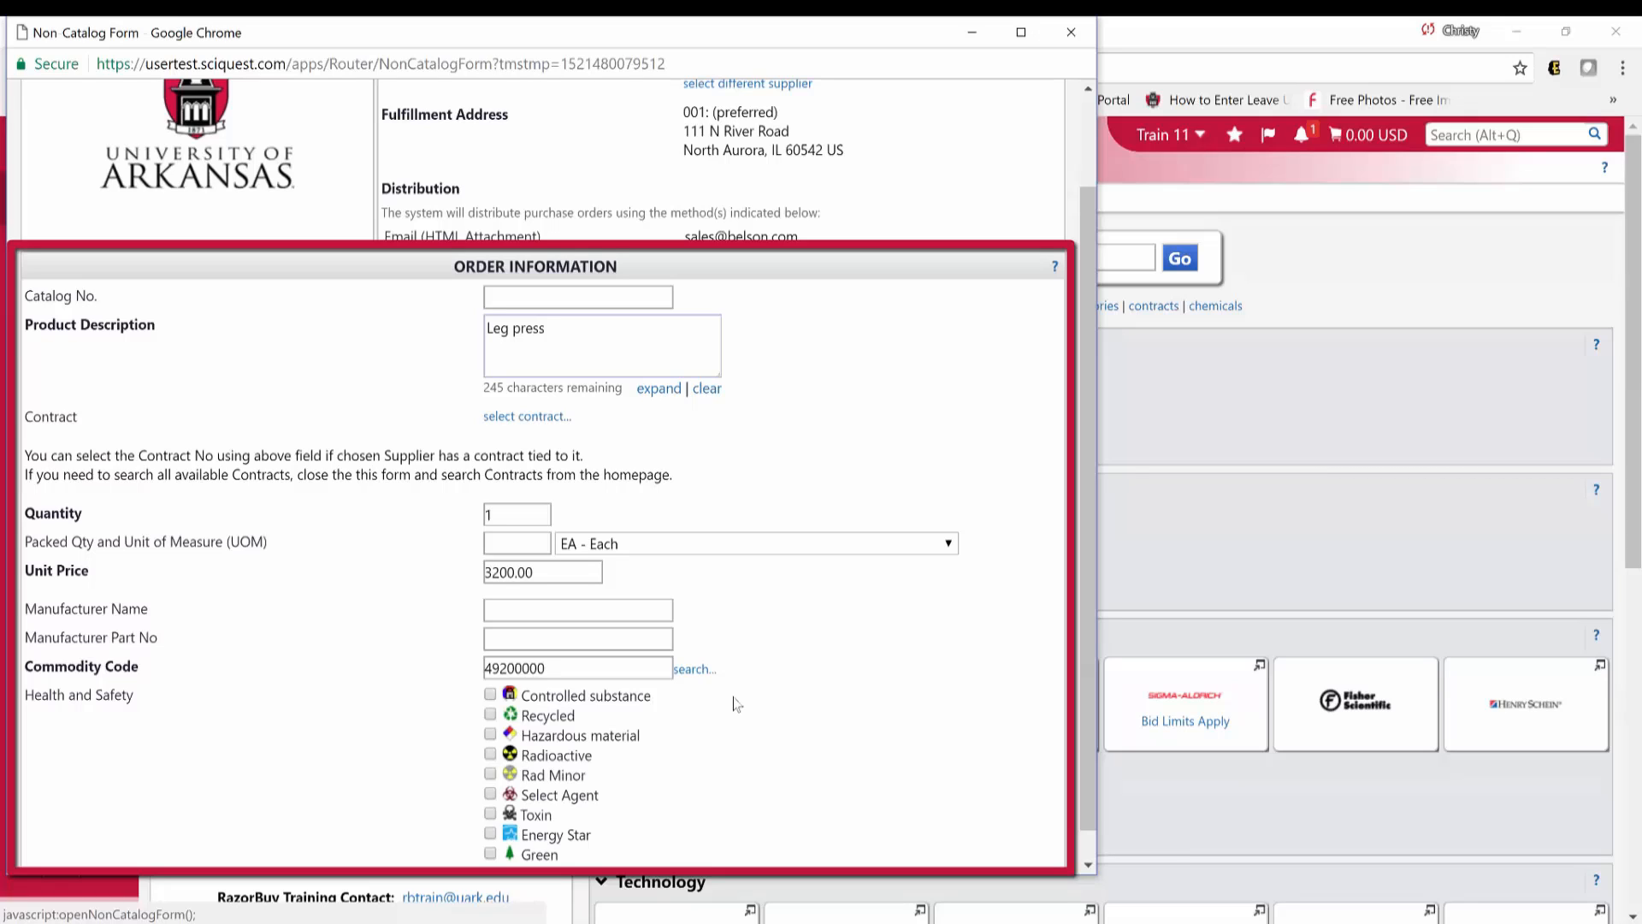
Submit the non-catalog form with the Add and go to Cart action, and proceed to checkout for the leg press cart.
scroll(735, 702, down, 1)
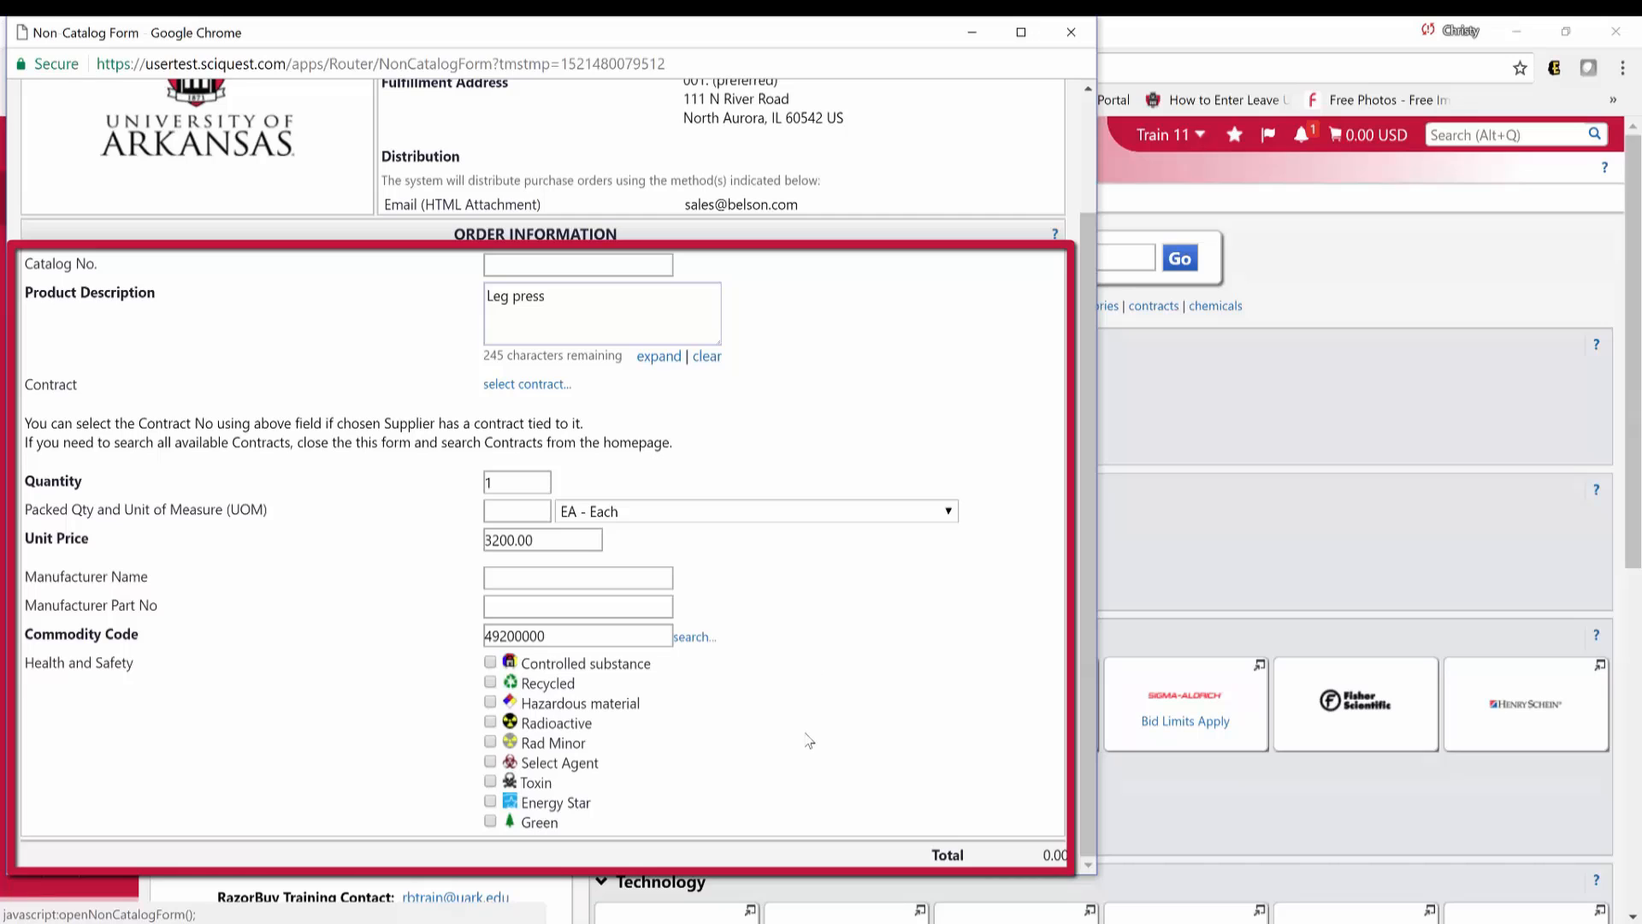
scroll(812, 701, up, 2)
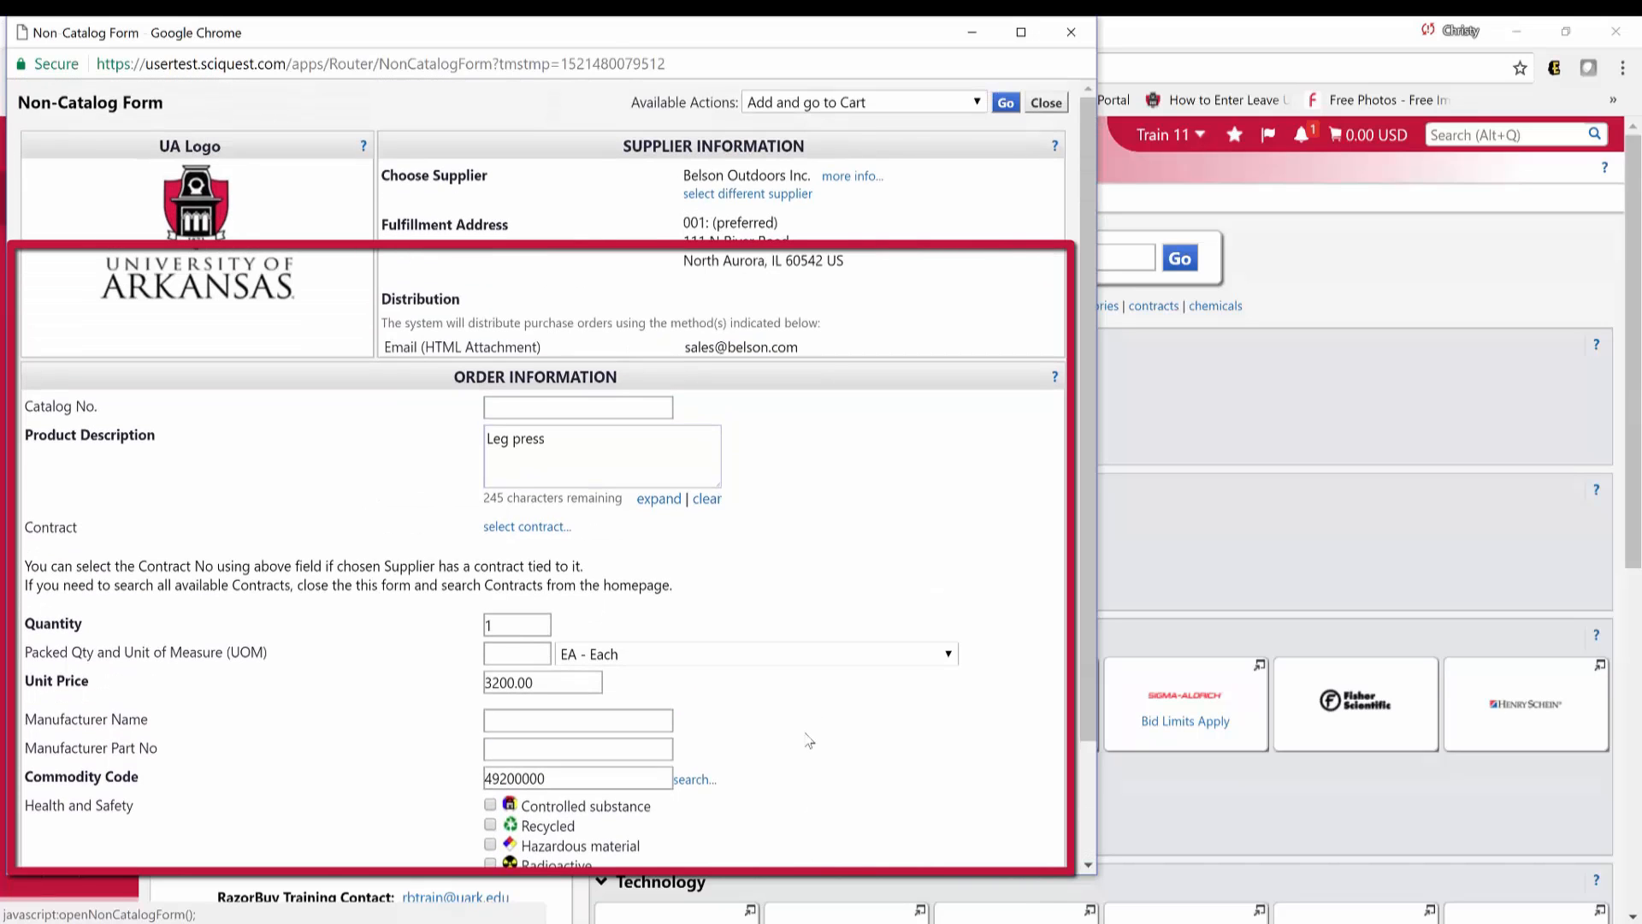
click(973, 102)
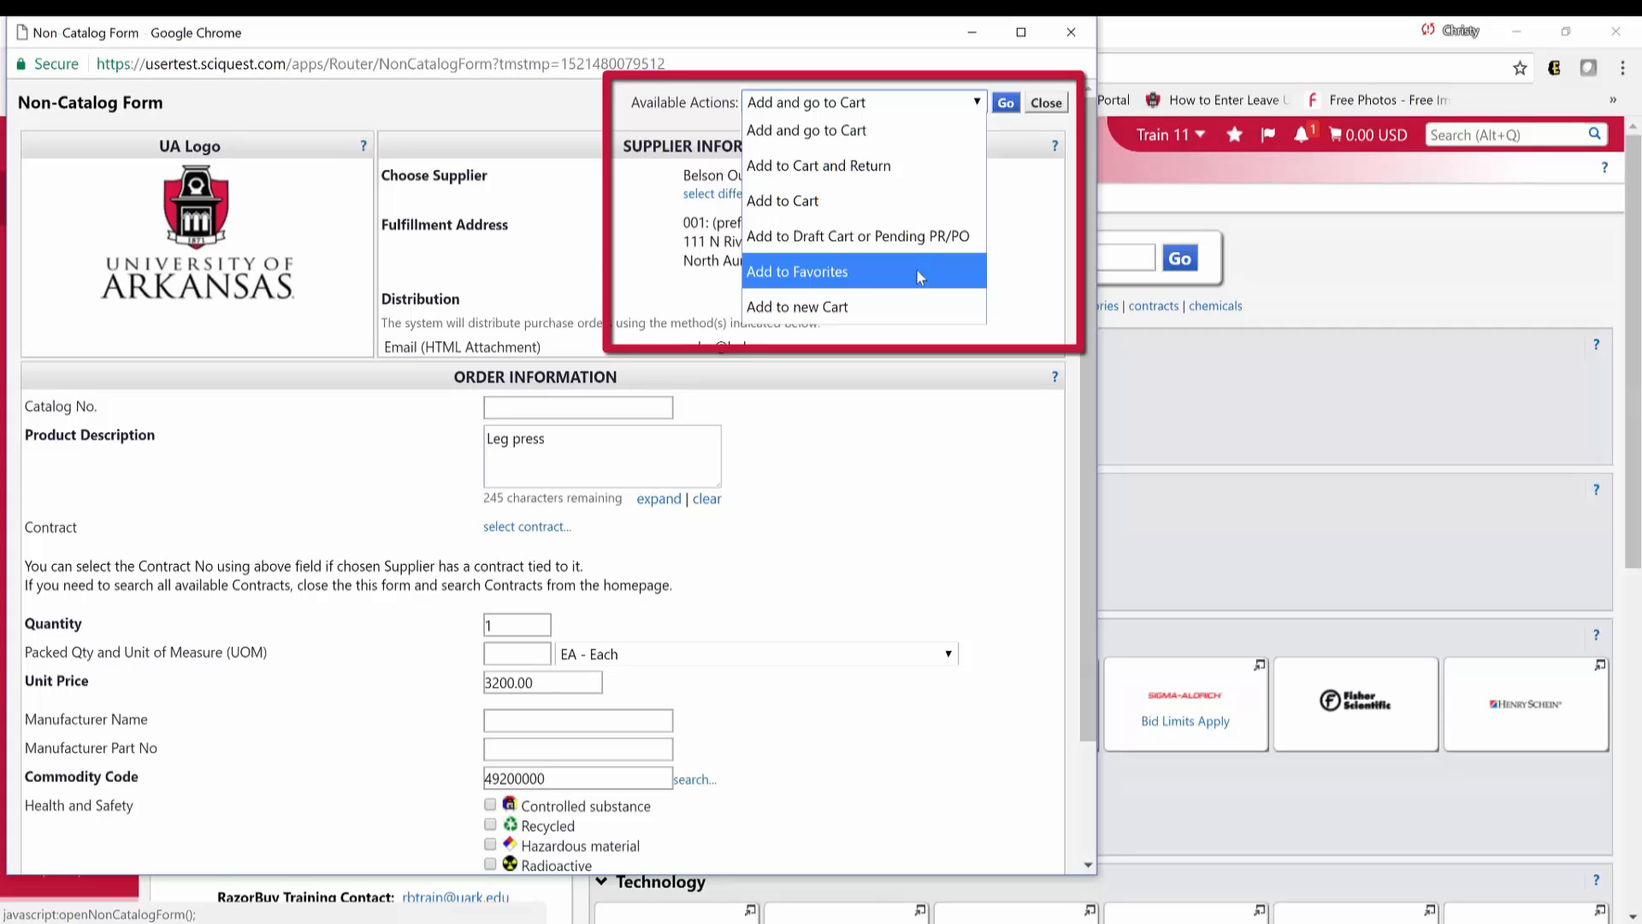
click(862, 129)
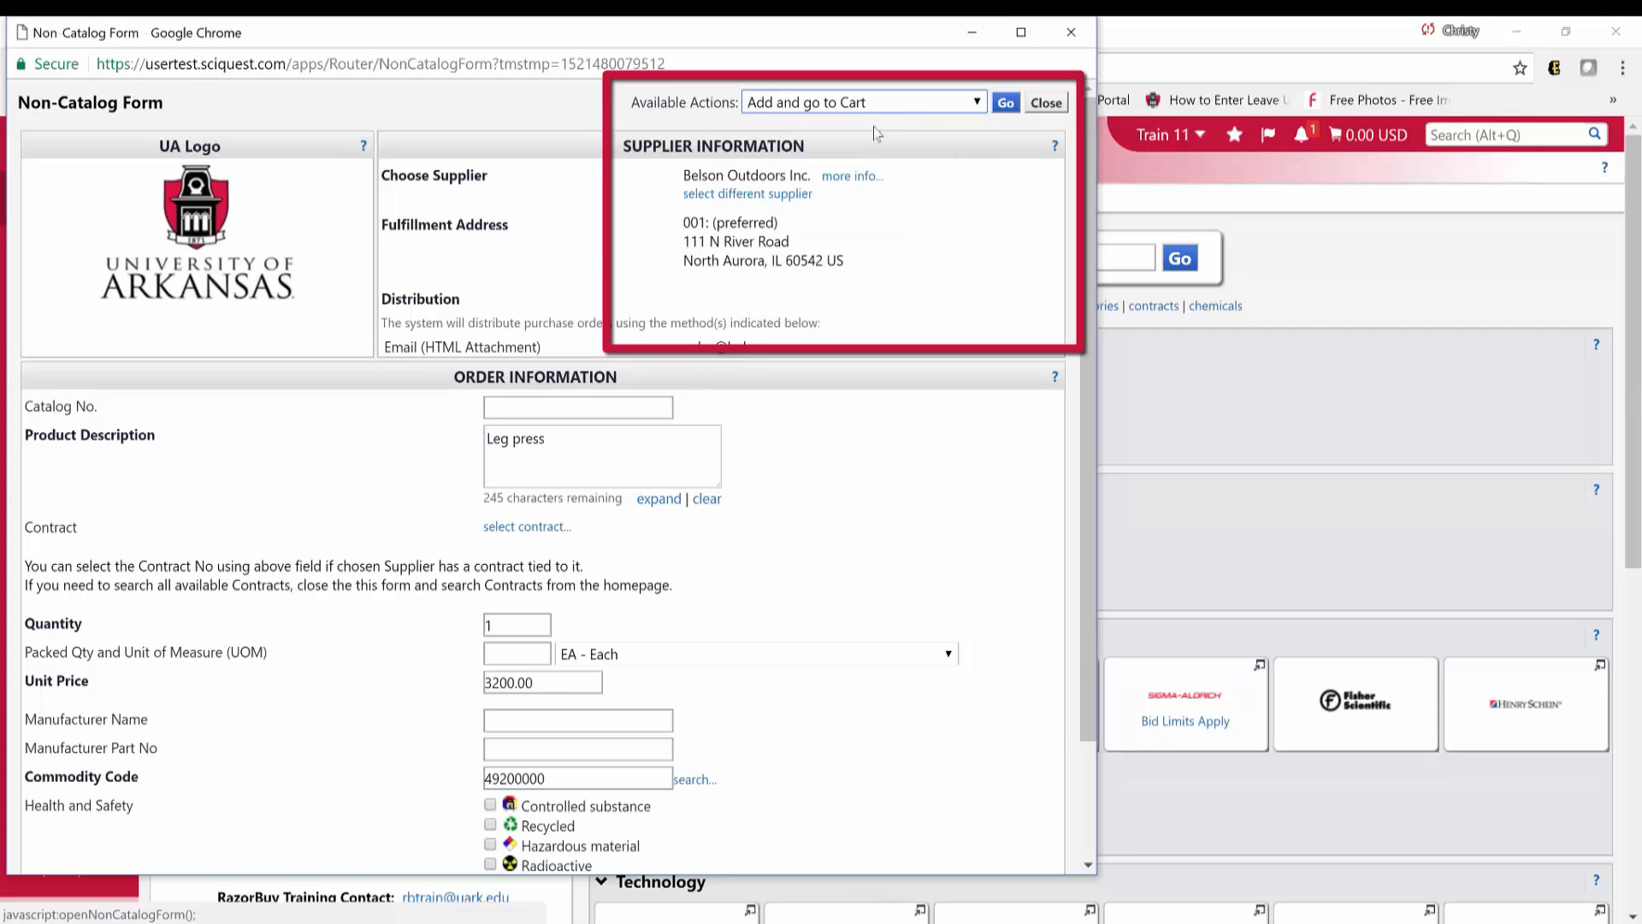
click(1006, 102)
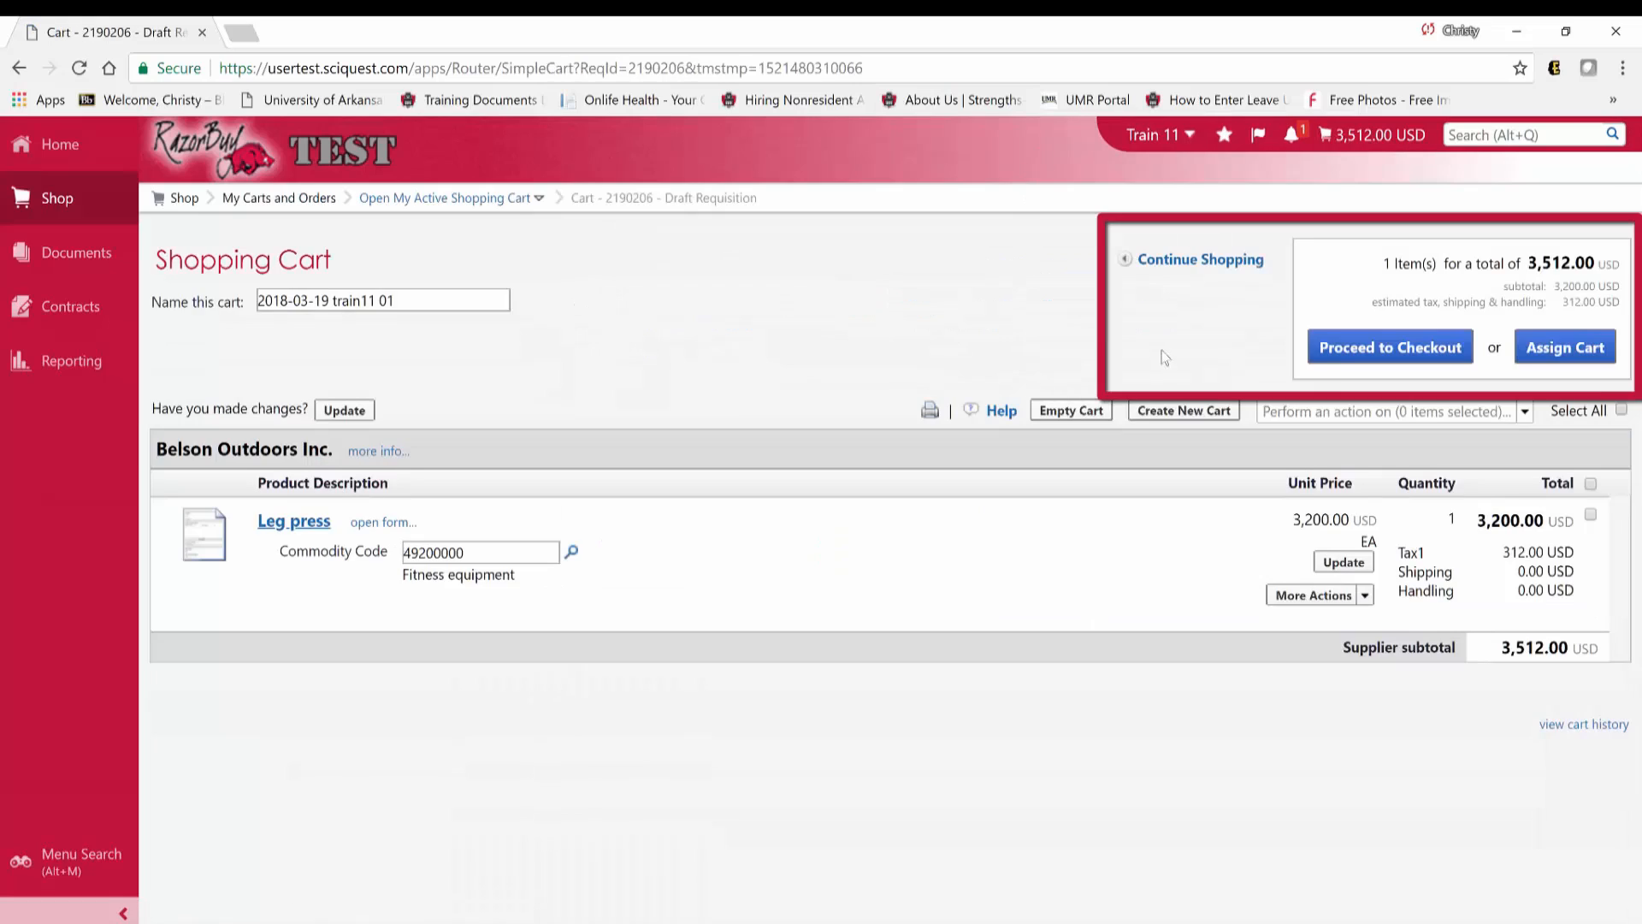
click(1325, 359)
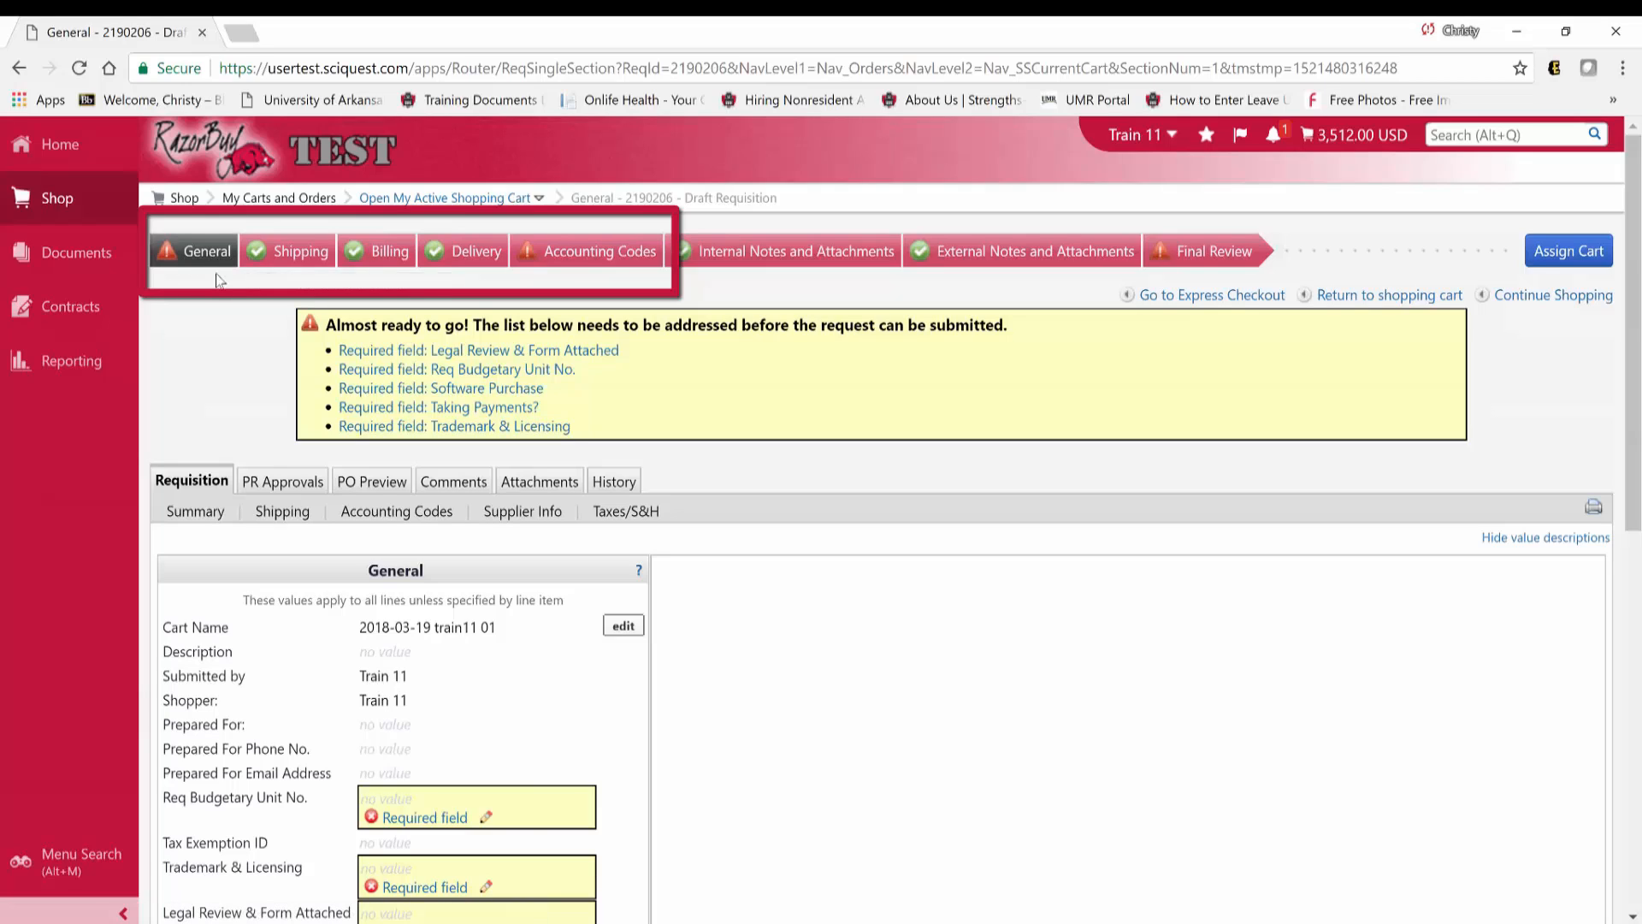
Edit the General section and set Req Budgetary Unit No. to 1032, AVCB-Associate Vice Chancellor/Business, by searching descriptions for "avcb".
click(623, 625)
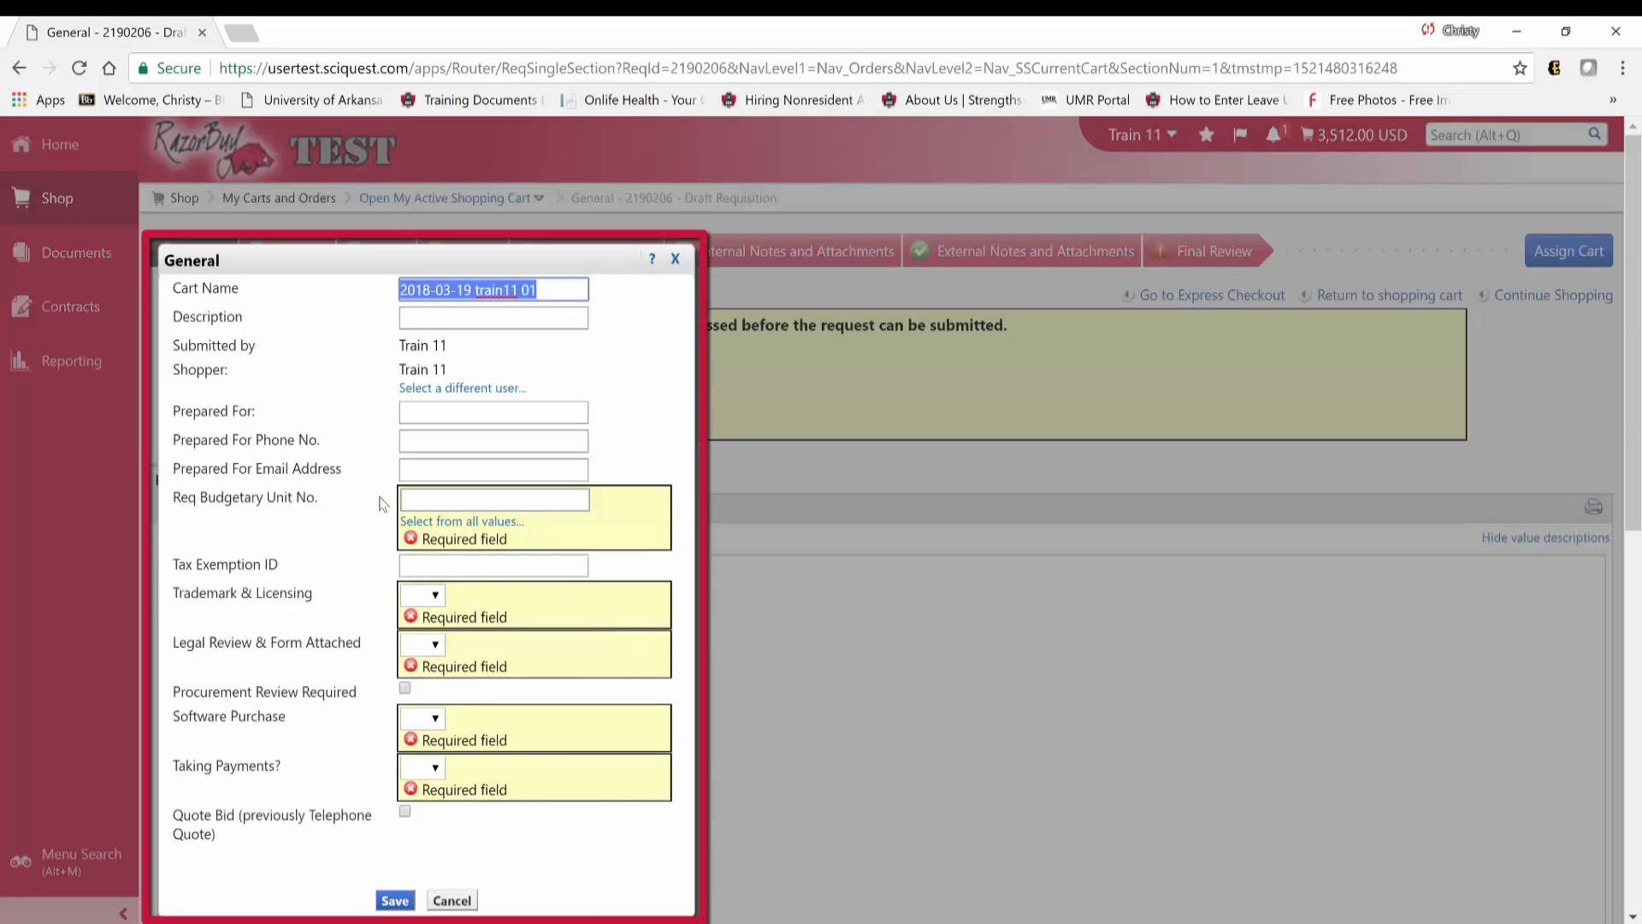
click(439, 521)
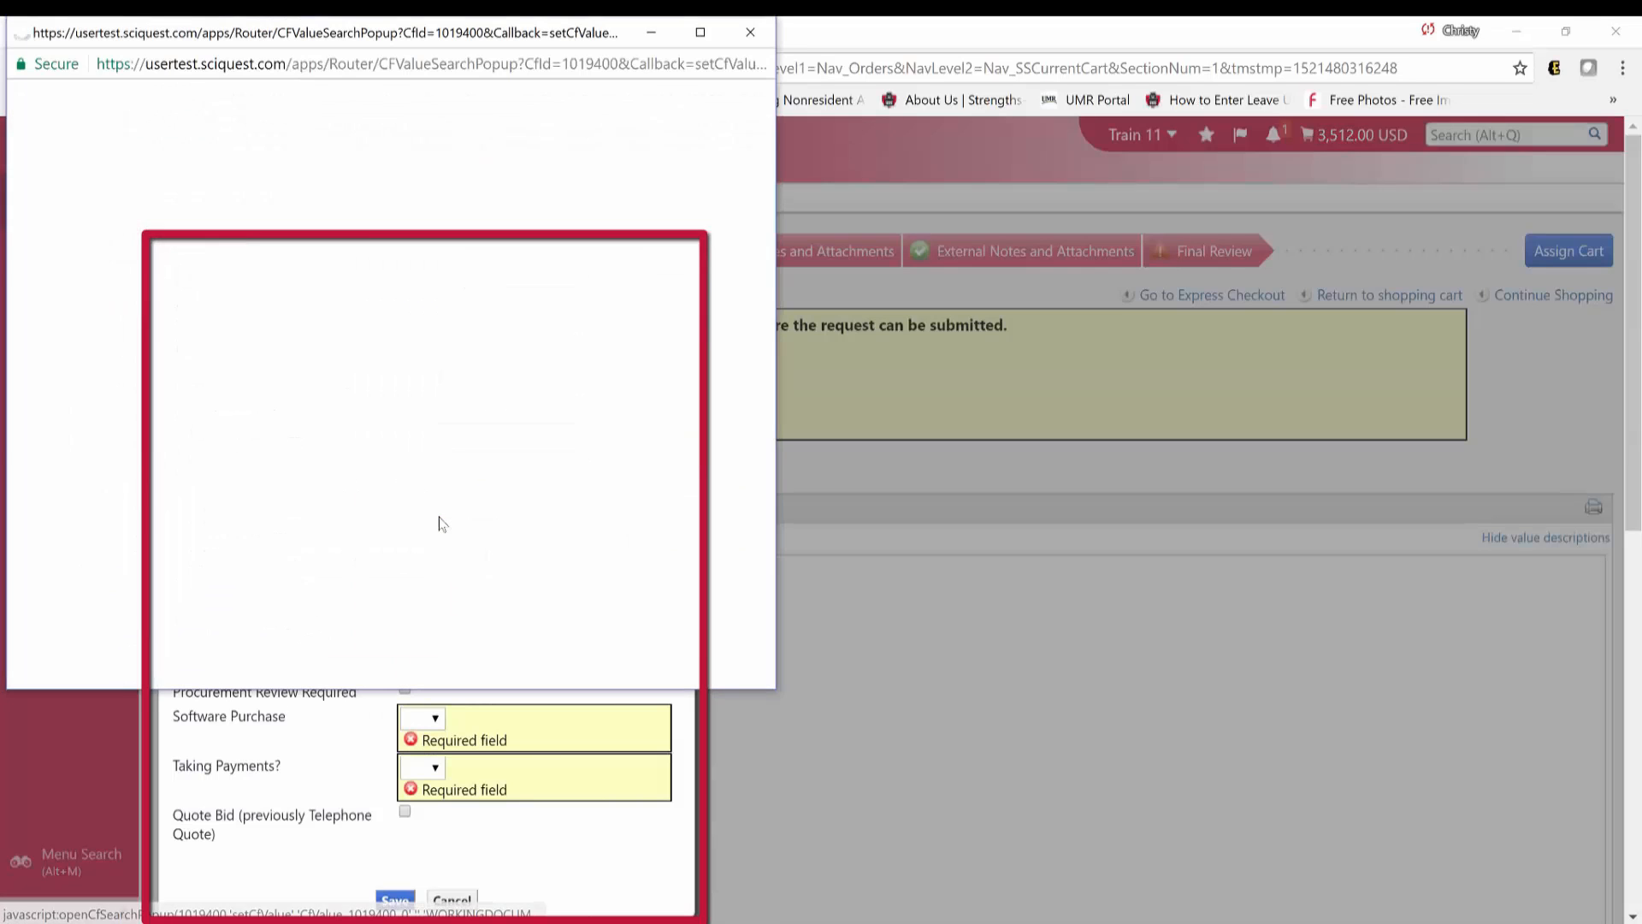
key(Tab)
text(avcb)
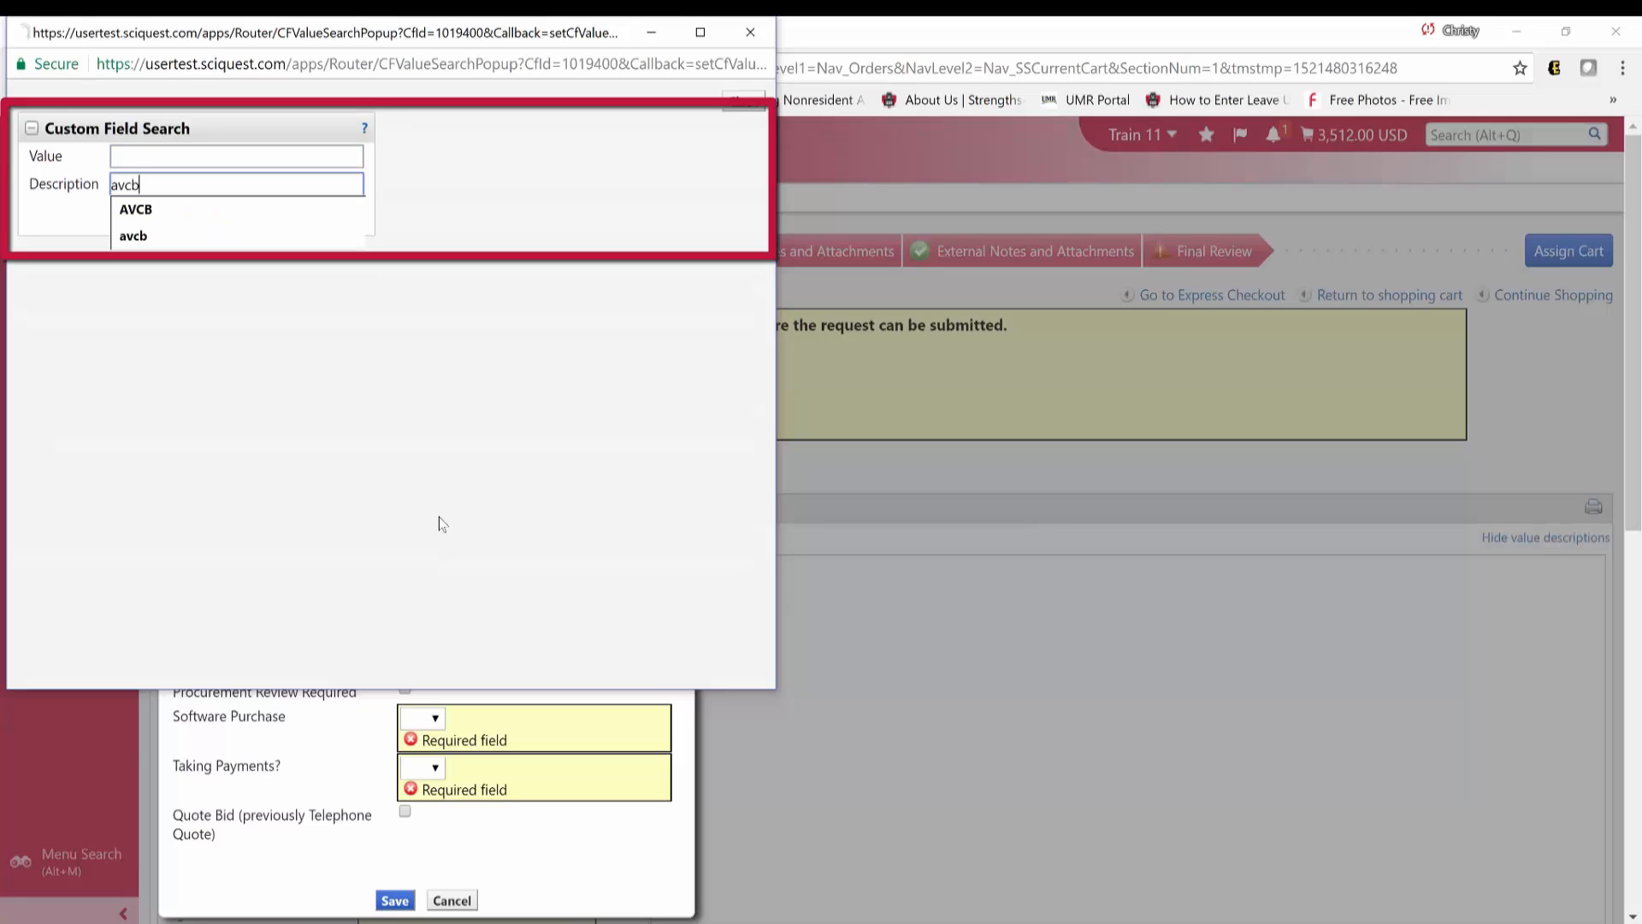
key(Return)
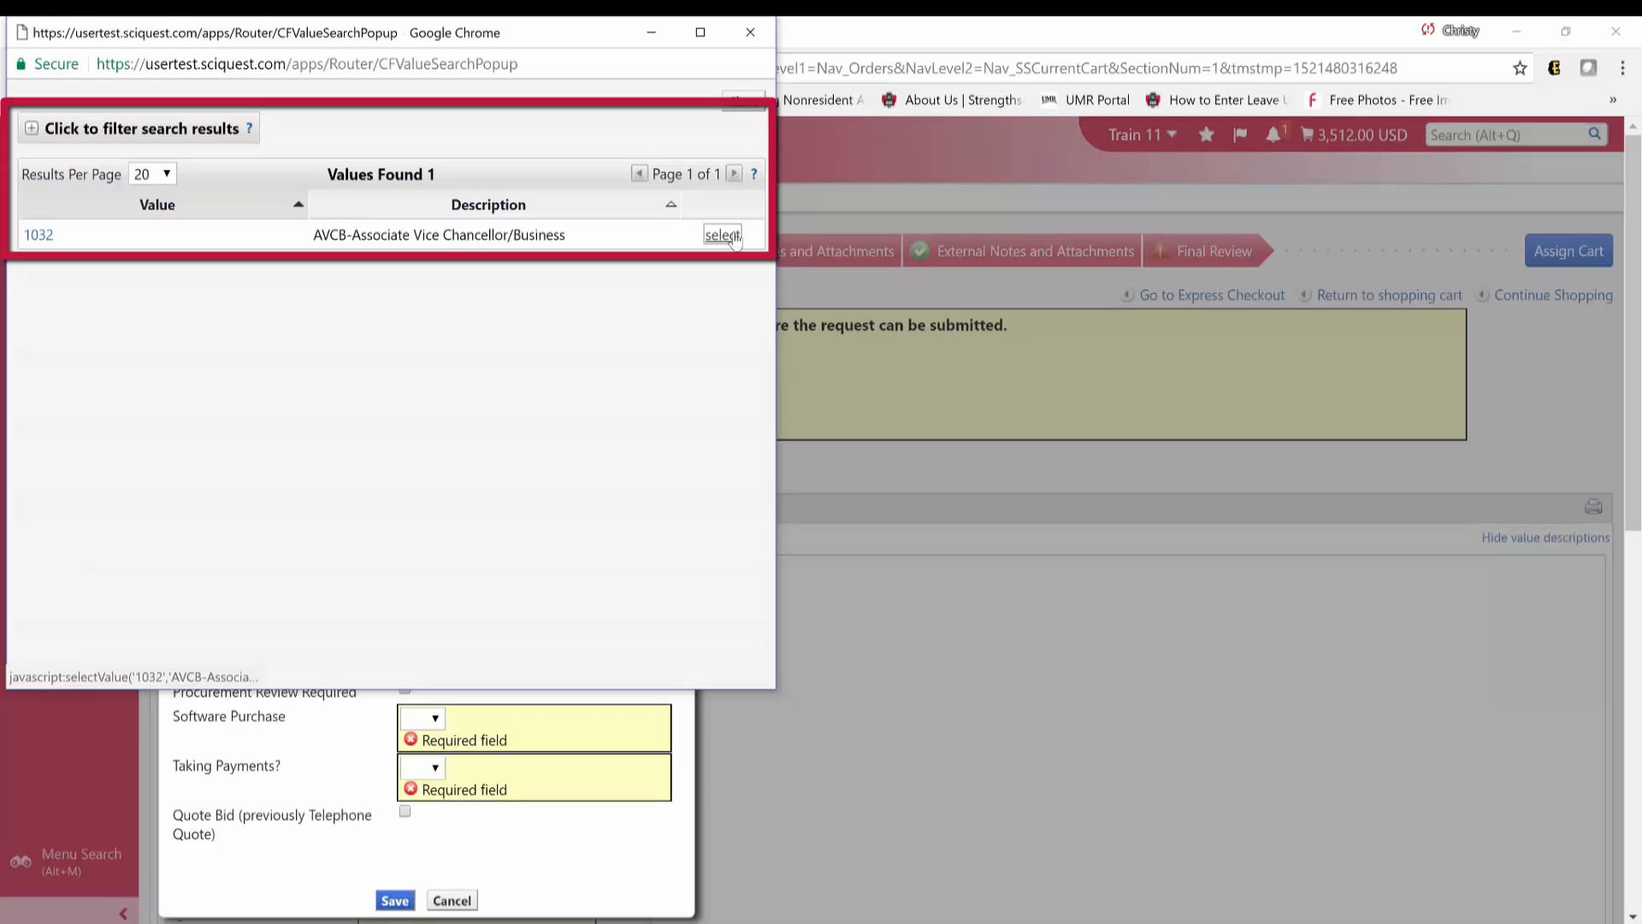
click(722, 236)
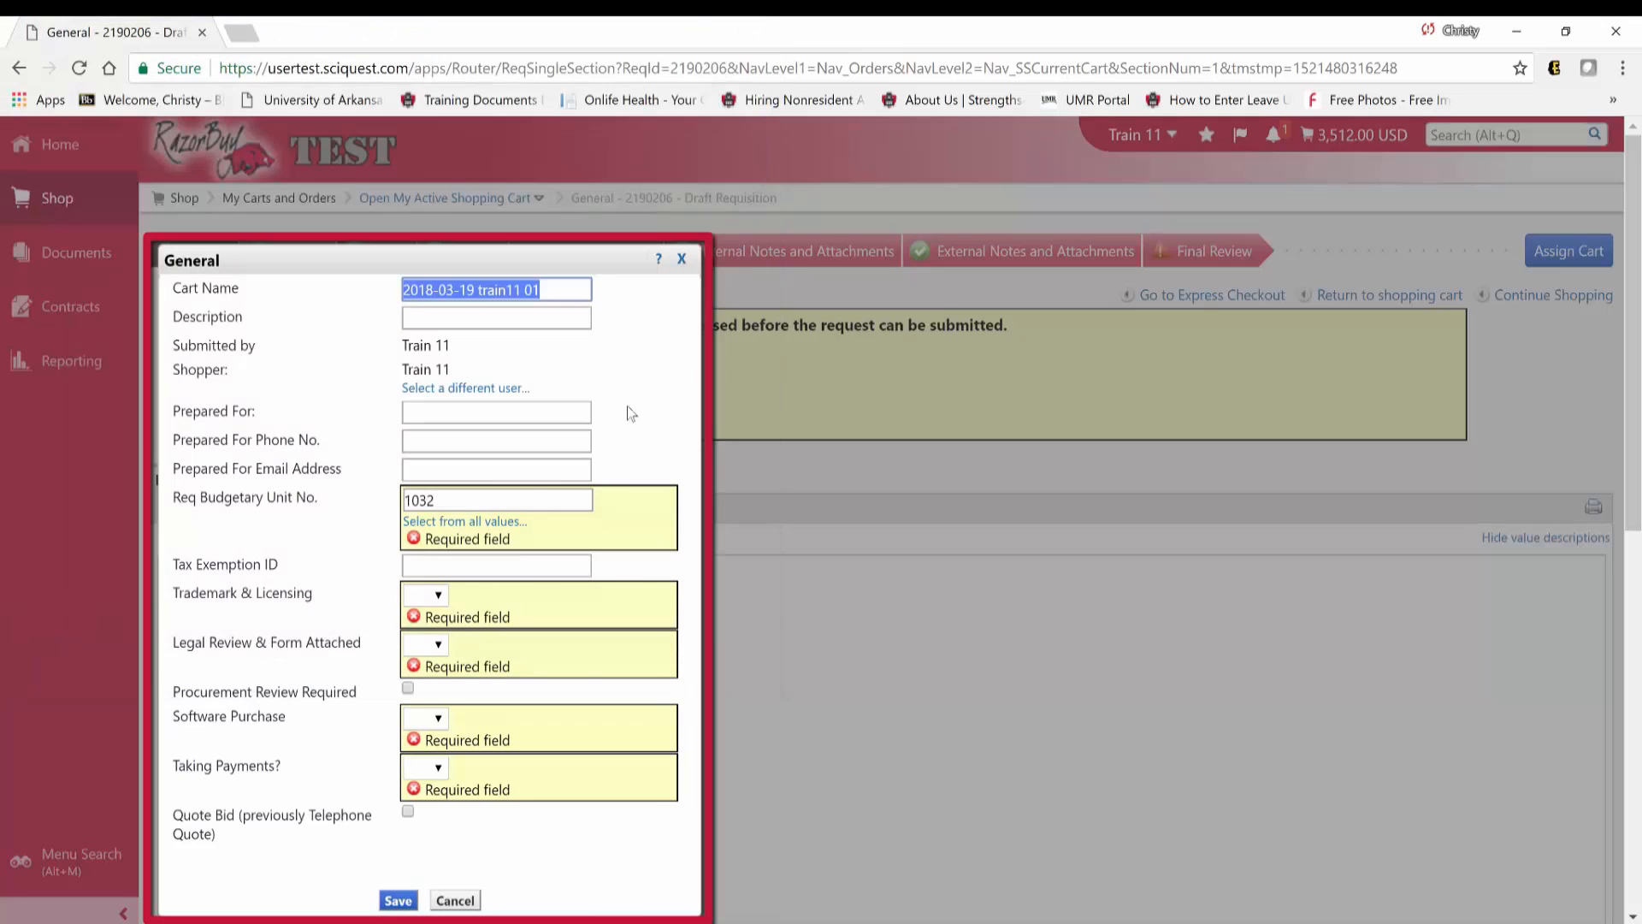
Set Trademark & Licensing, Legal Review & Form Attached, Software Purchase and Taking Payments? to No, and save the General section.
click(436, 595)
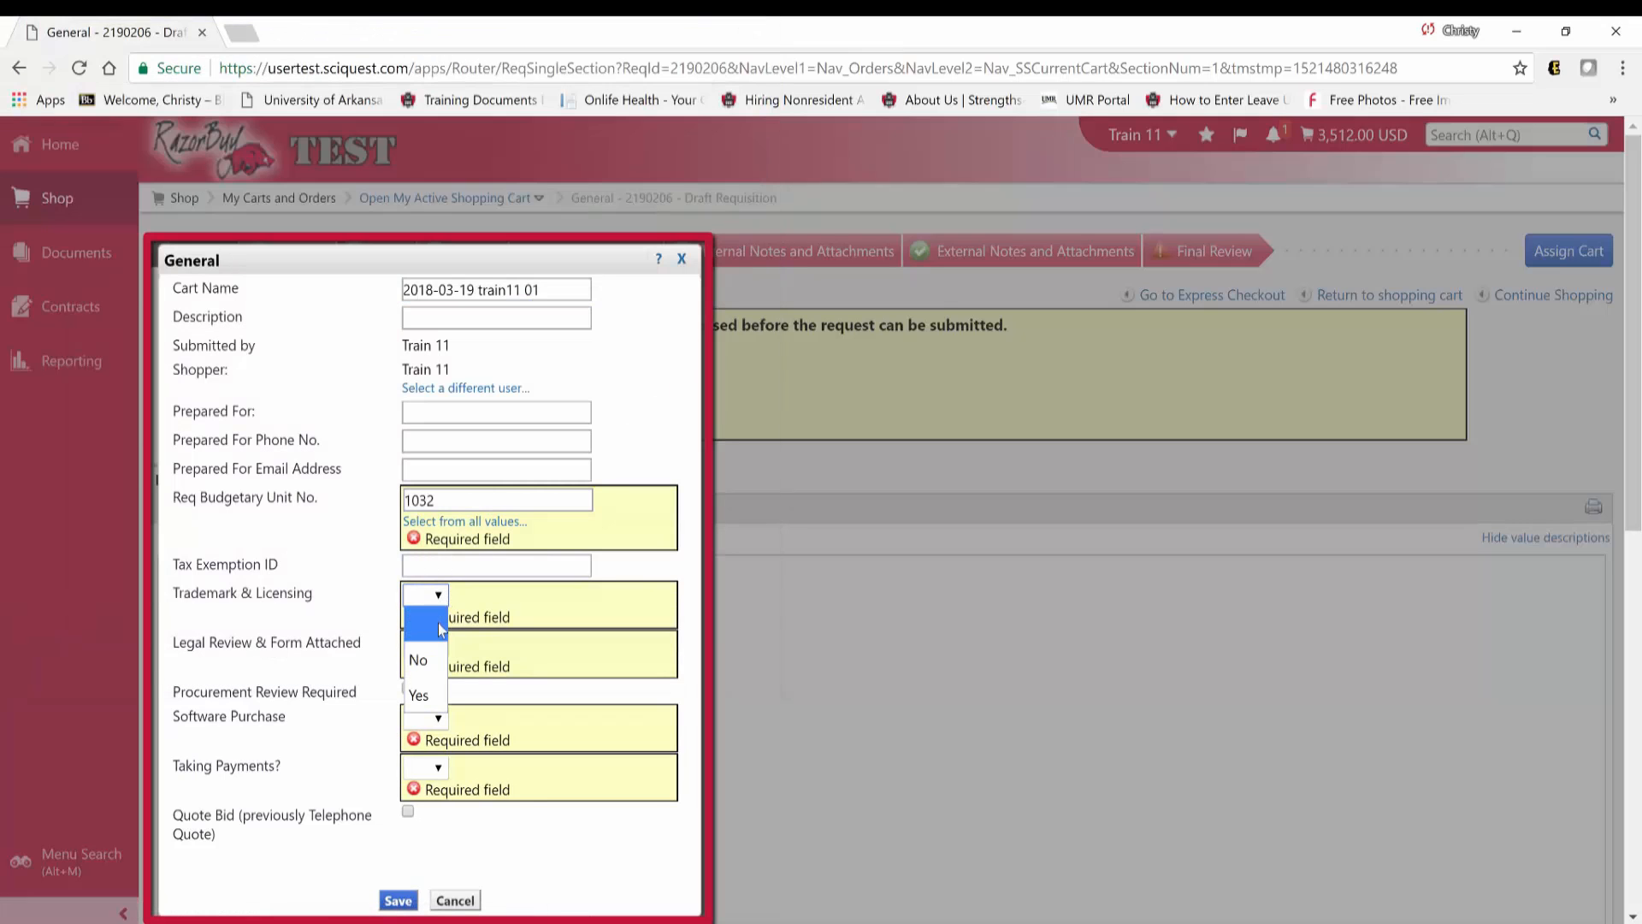
click(428, 657)
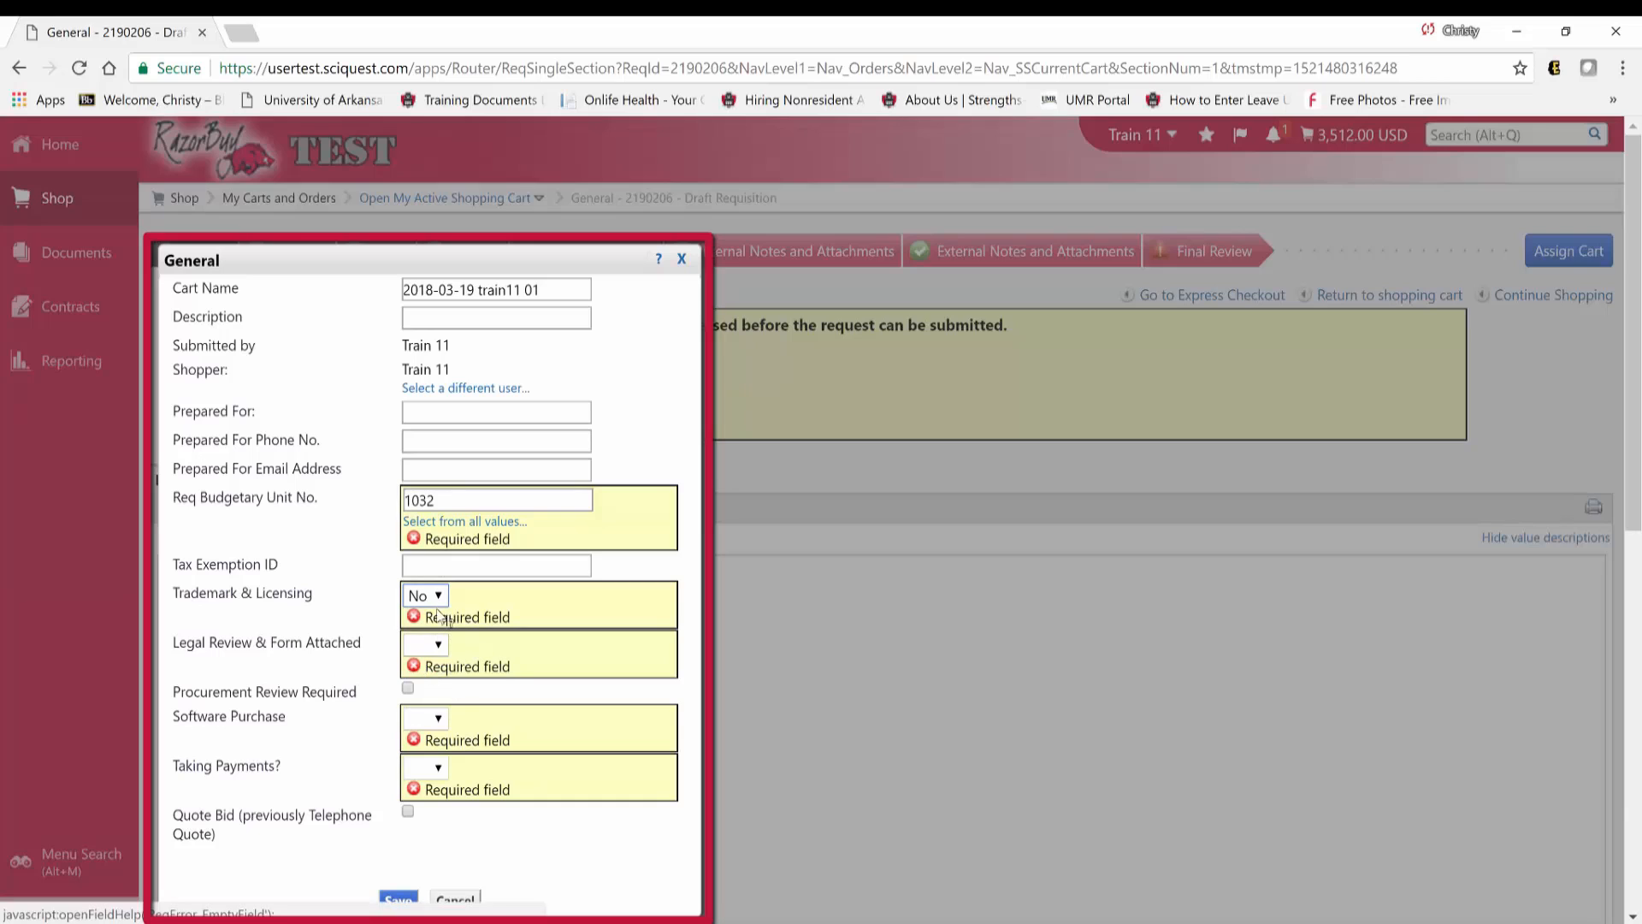
click(436, 643)
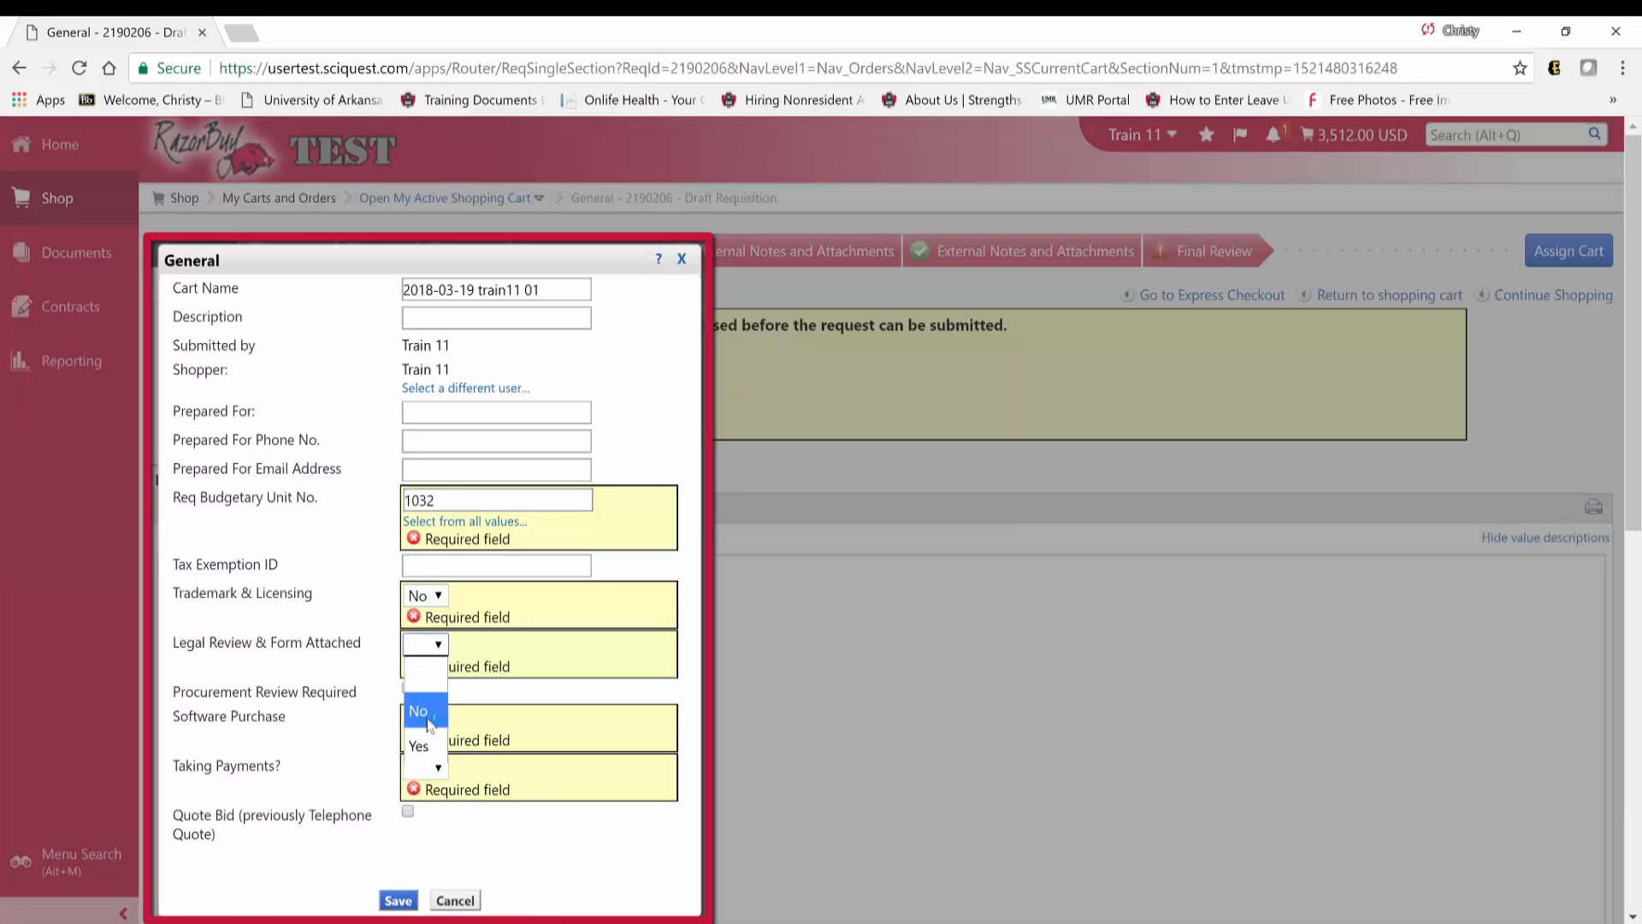
click(432, 721)
click(438, 722)
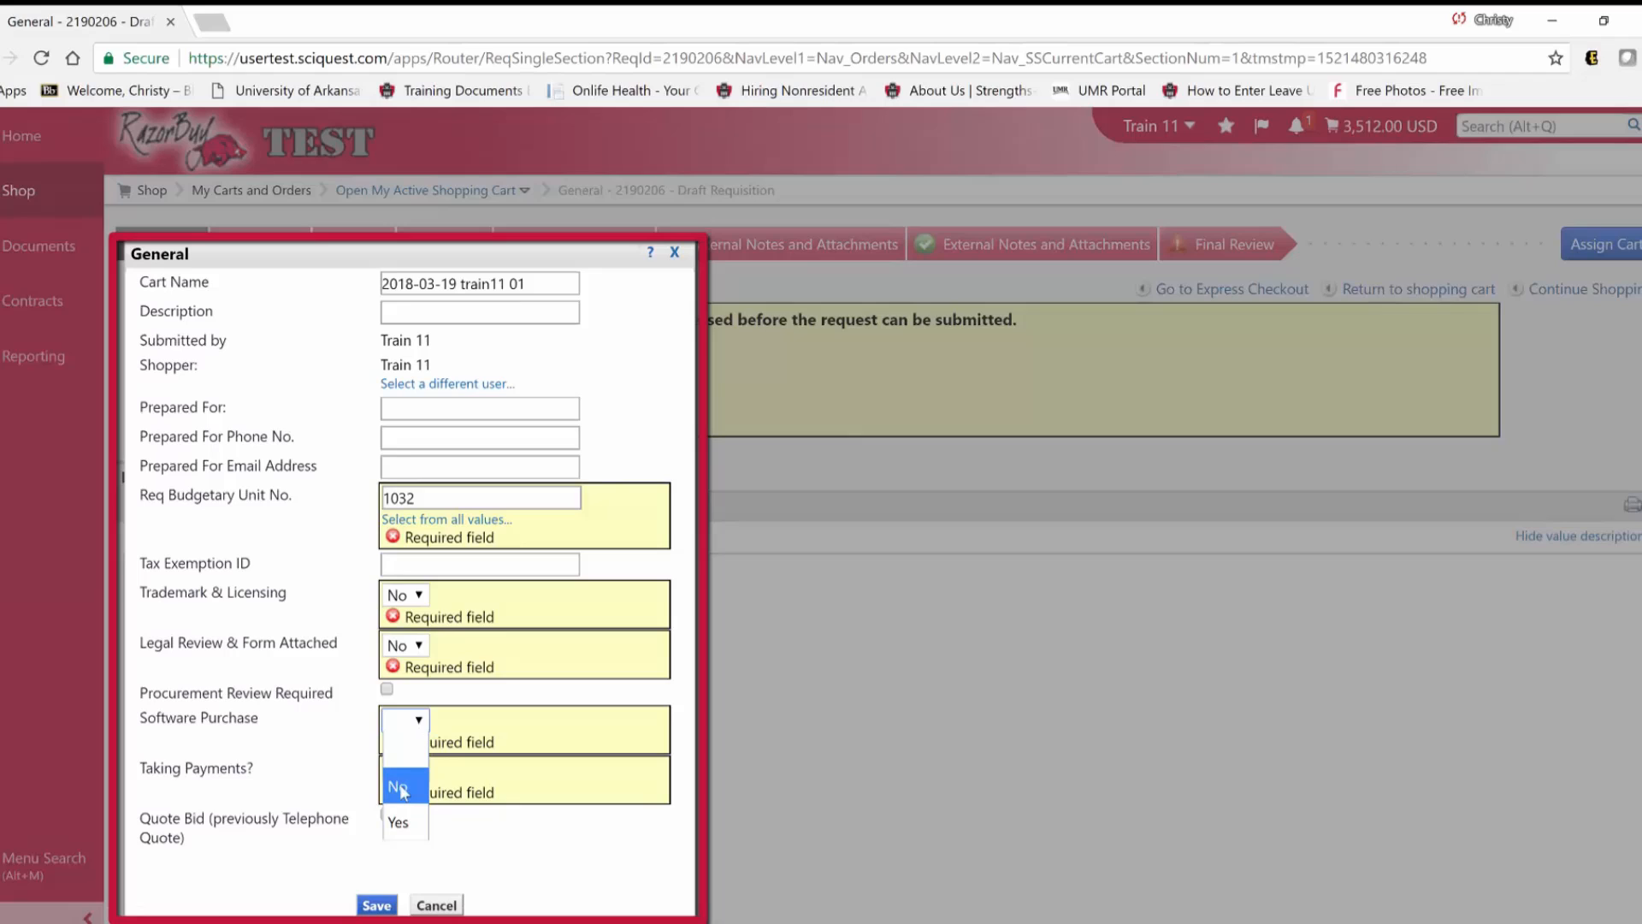
click(401, 788)
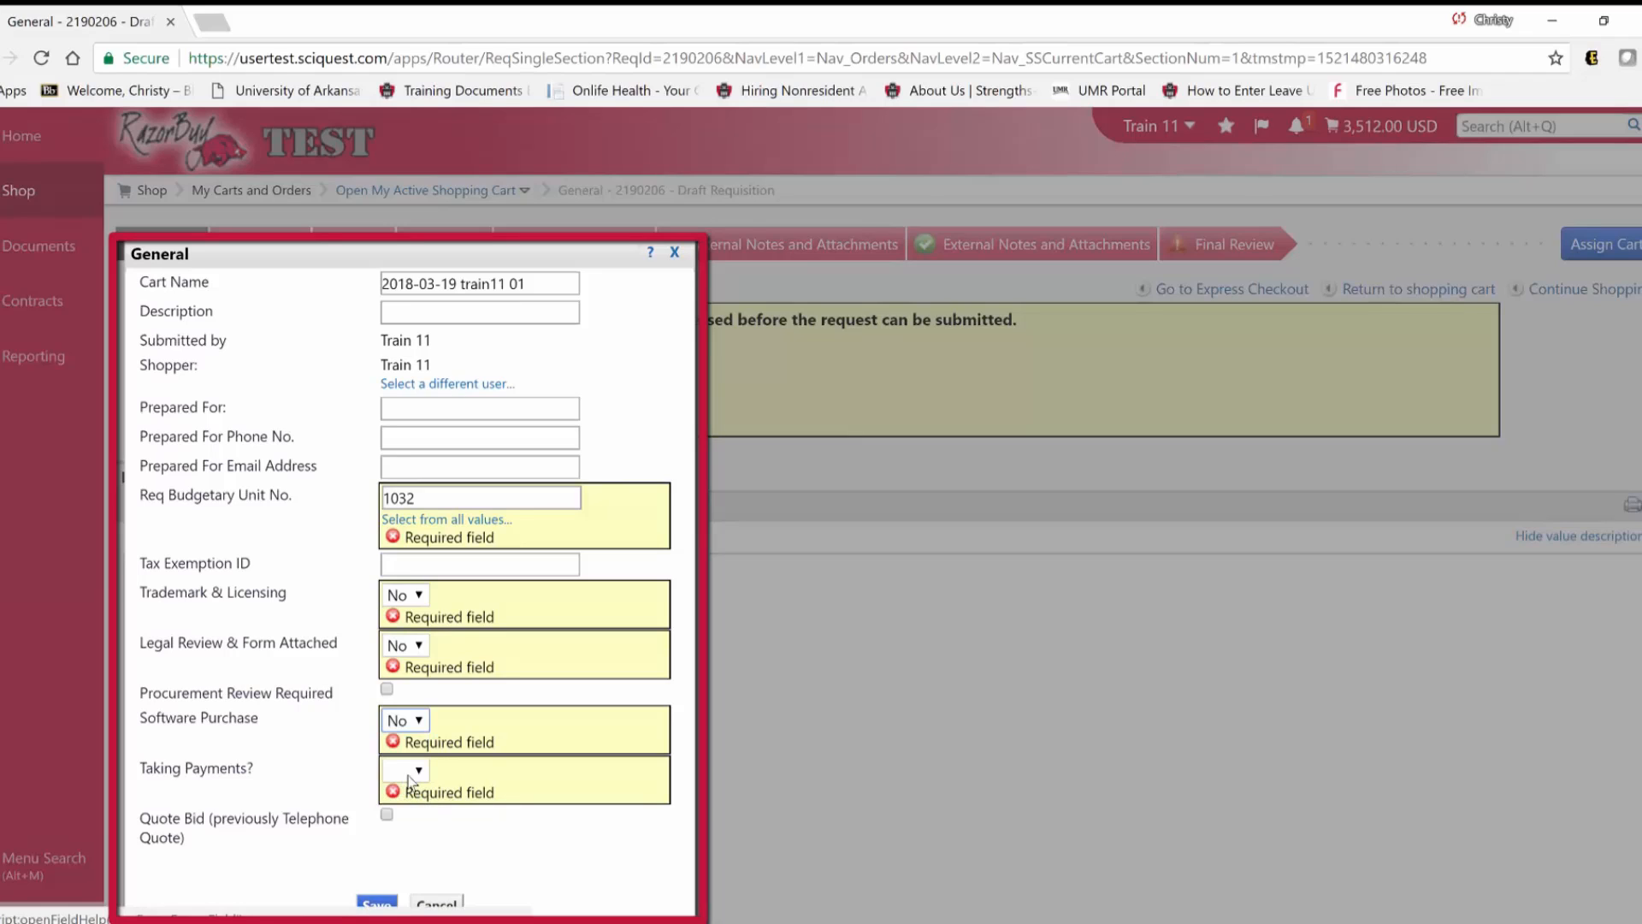
click(408, 770)
click(400, 834)
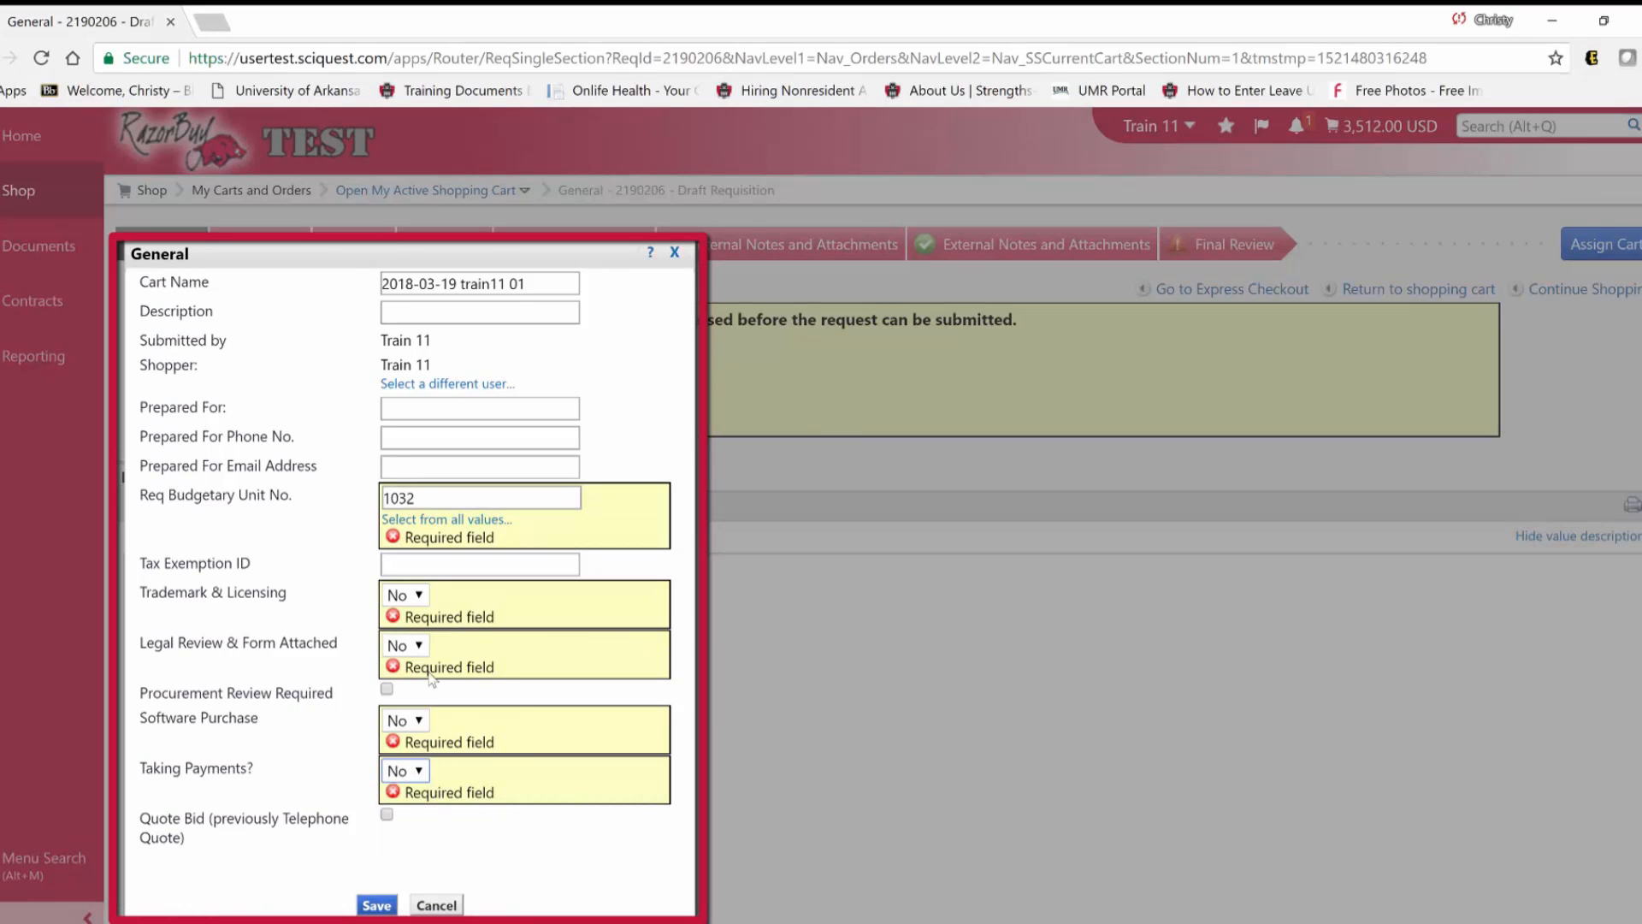
click(374, 905)
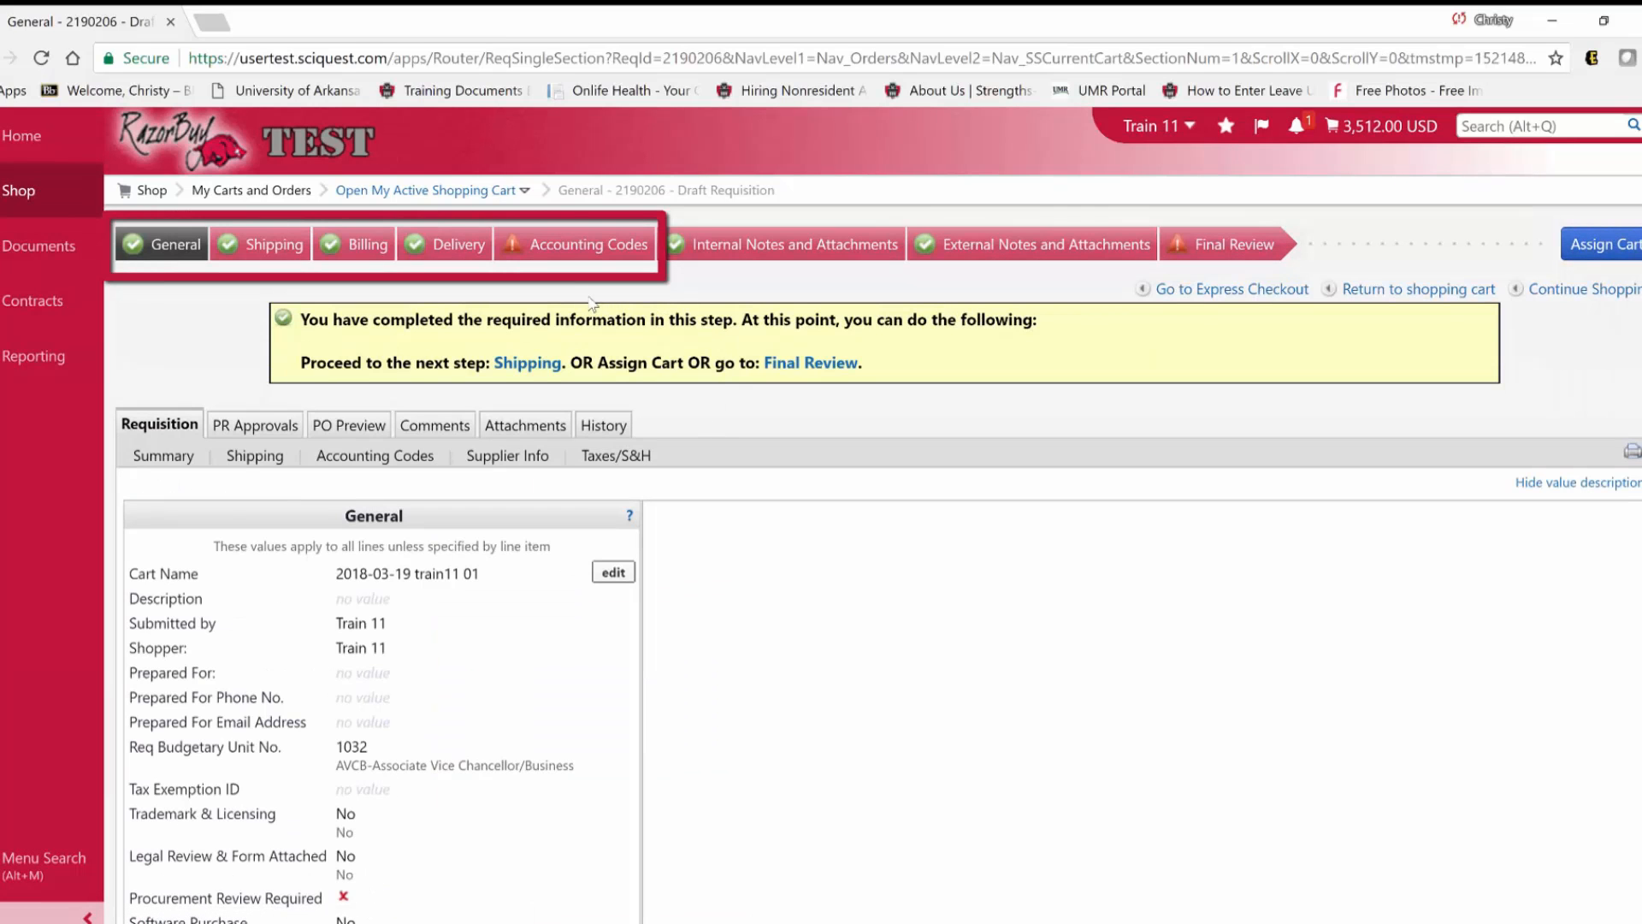
Edit the requisition's Accounting Codes and set Budgetary Unit to 1032, AVCB-Associate Vice Chancellor/Business, by searching descriptions for "avcb".
click(590, 245)
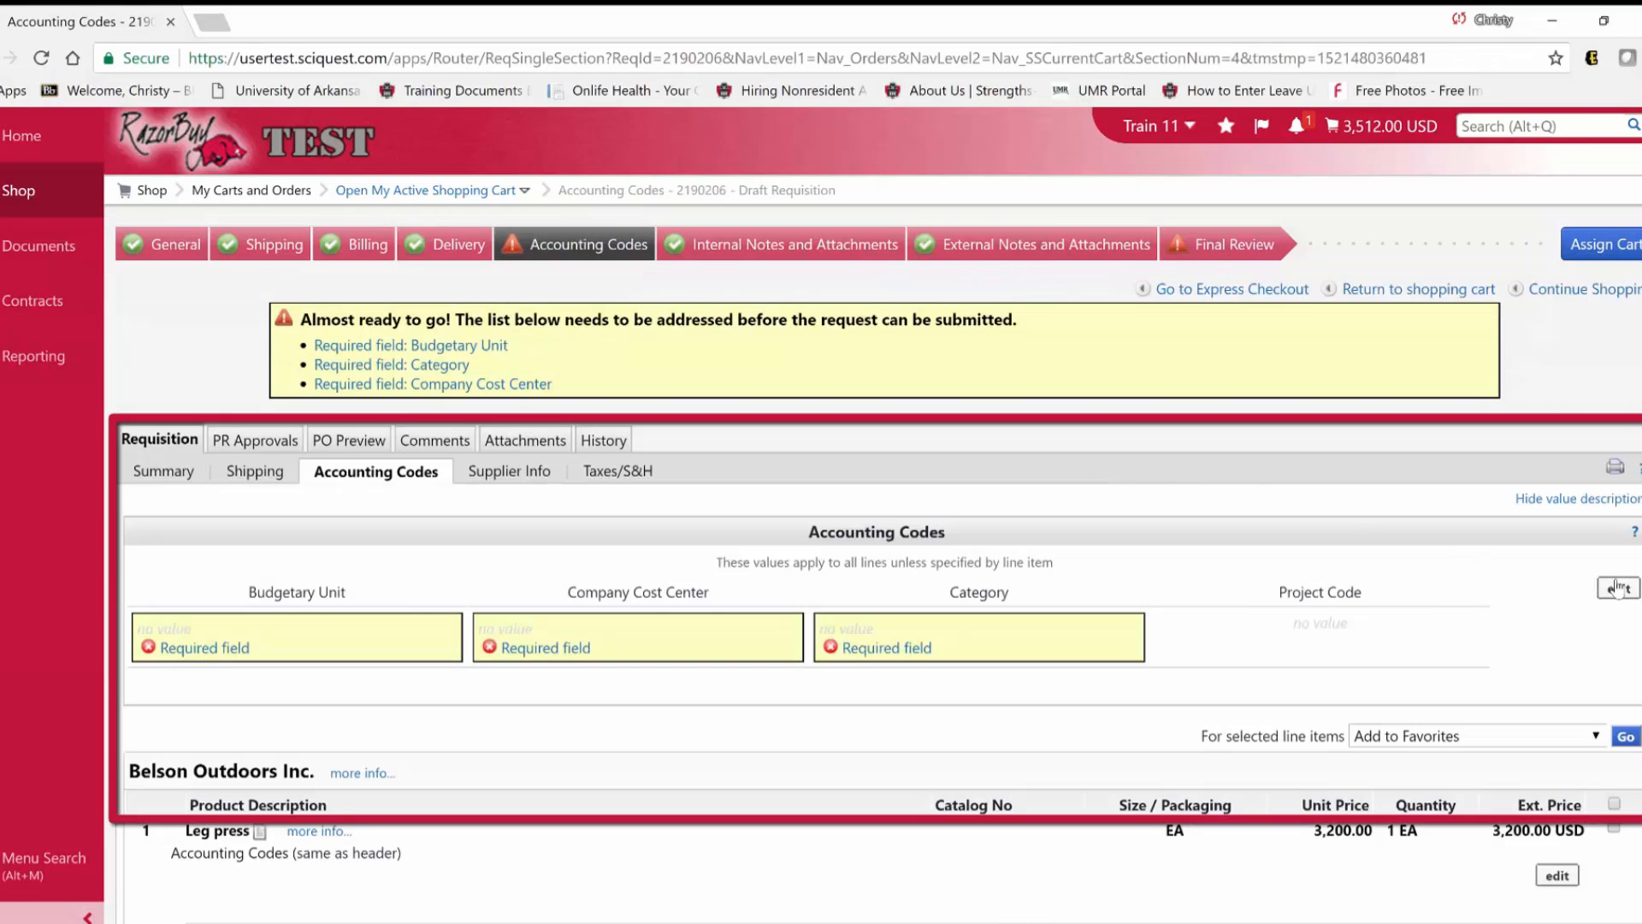
click(1617, 586)
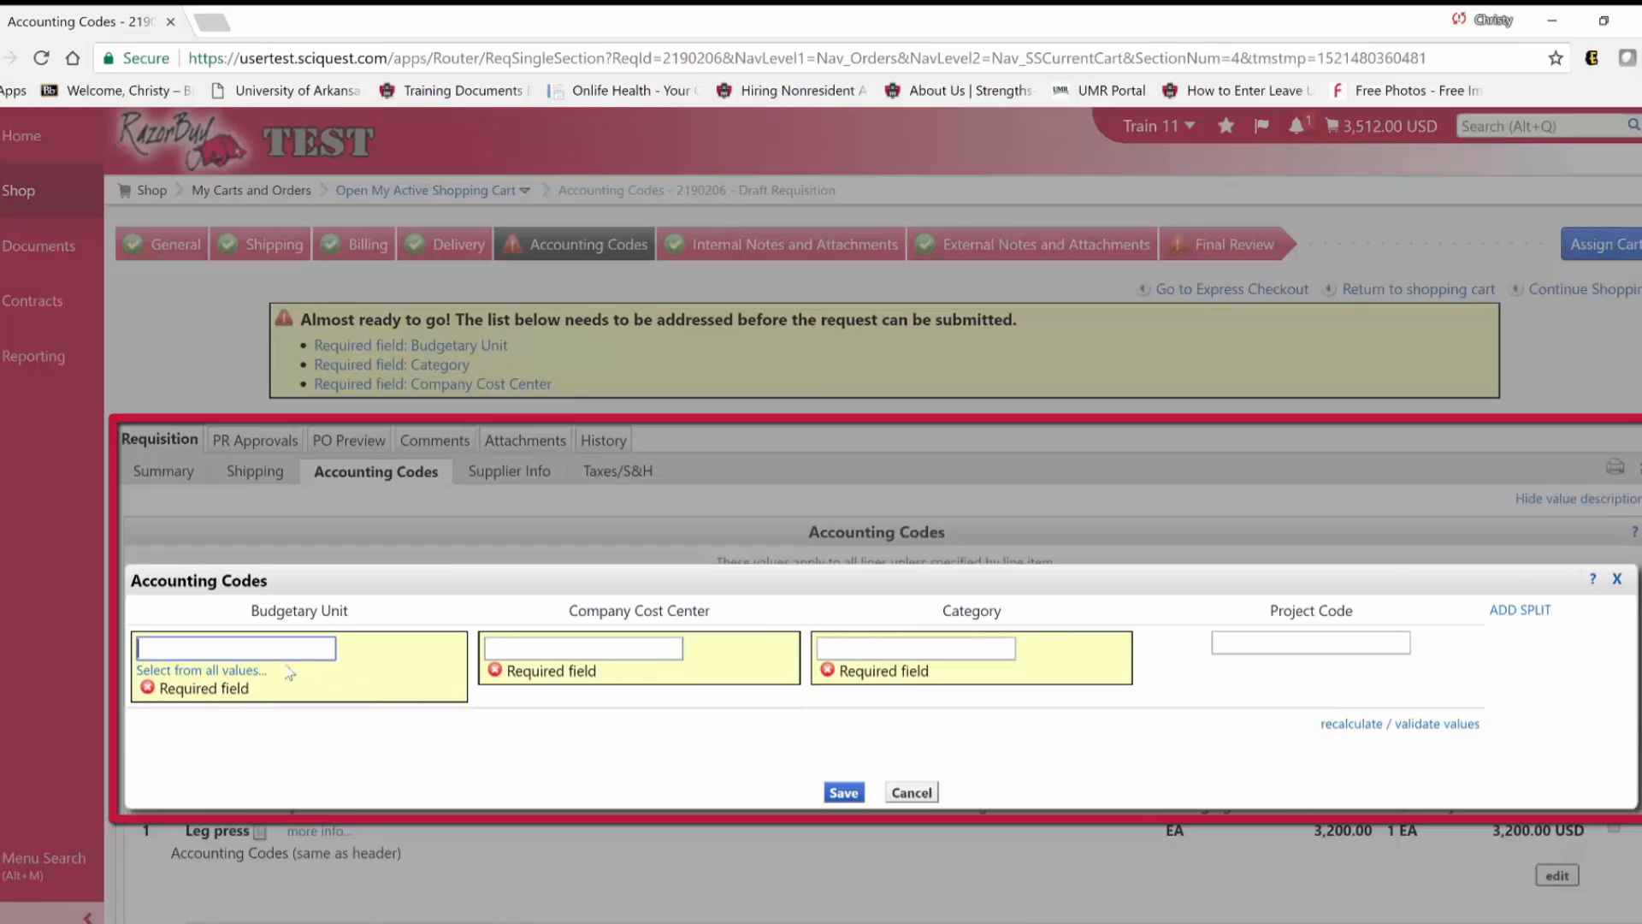
click(231, 670)
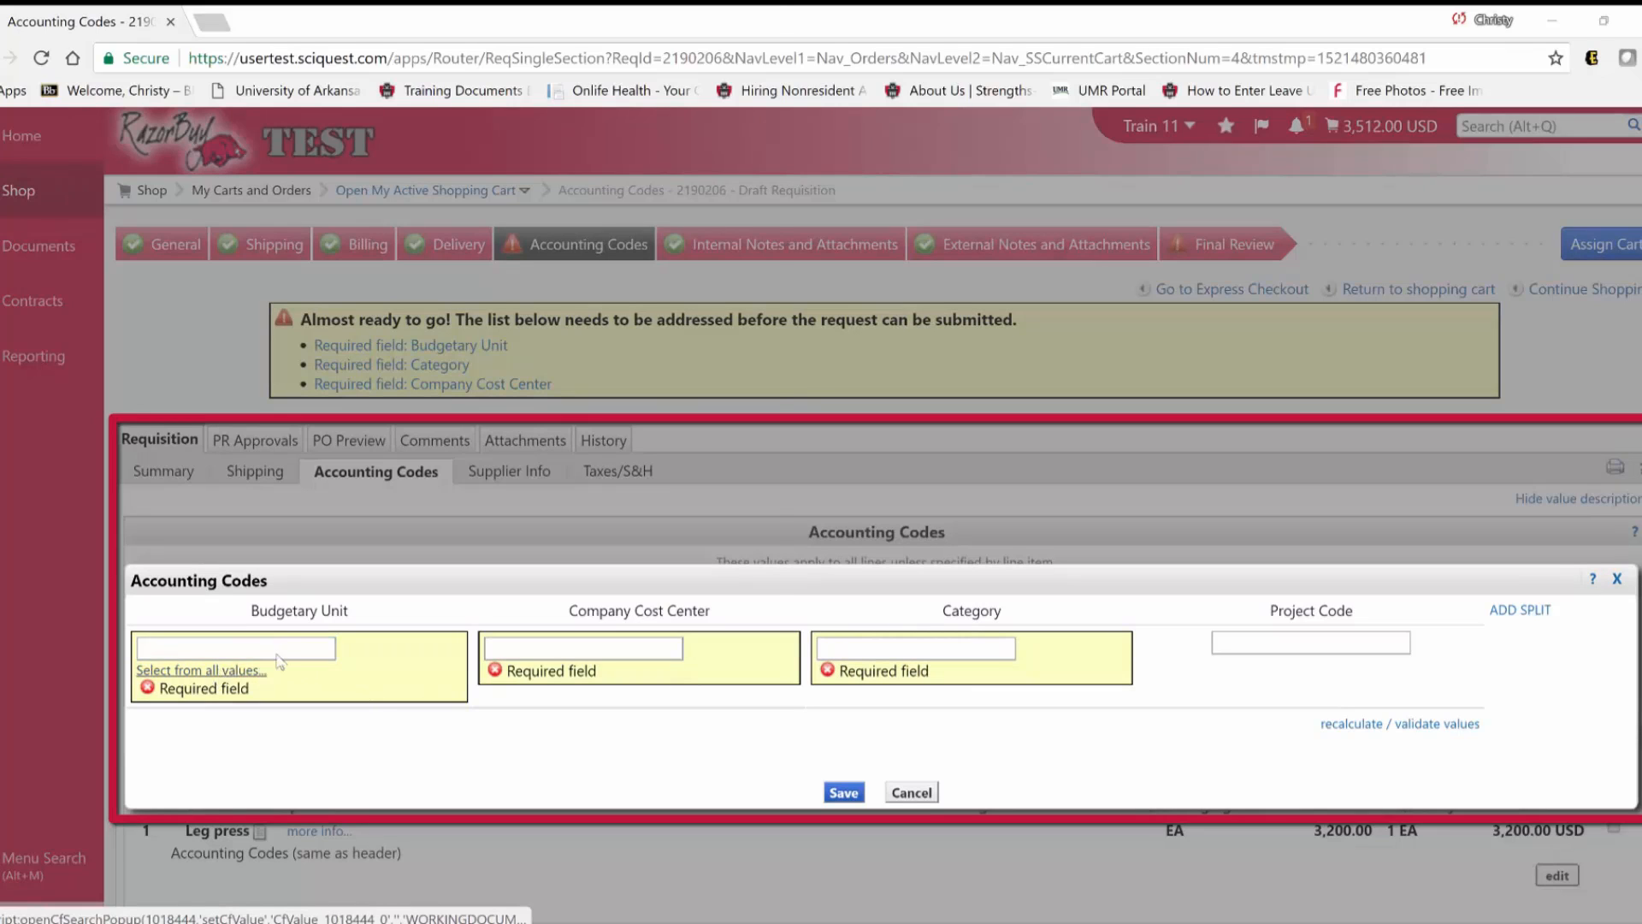
key(Tab)
text(a)
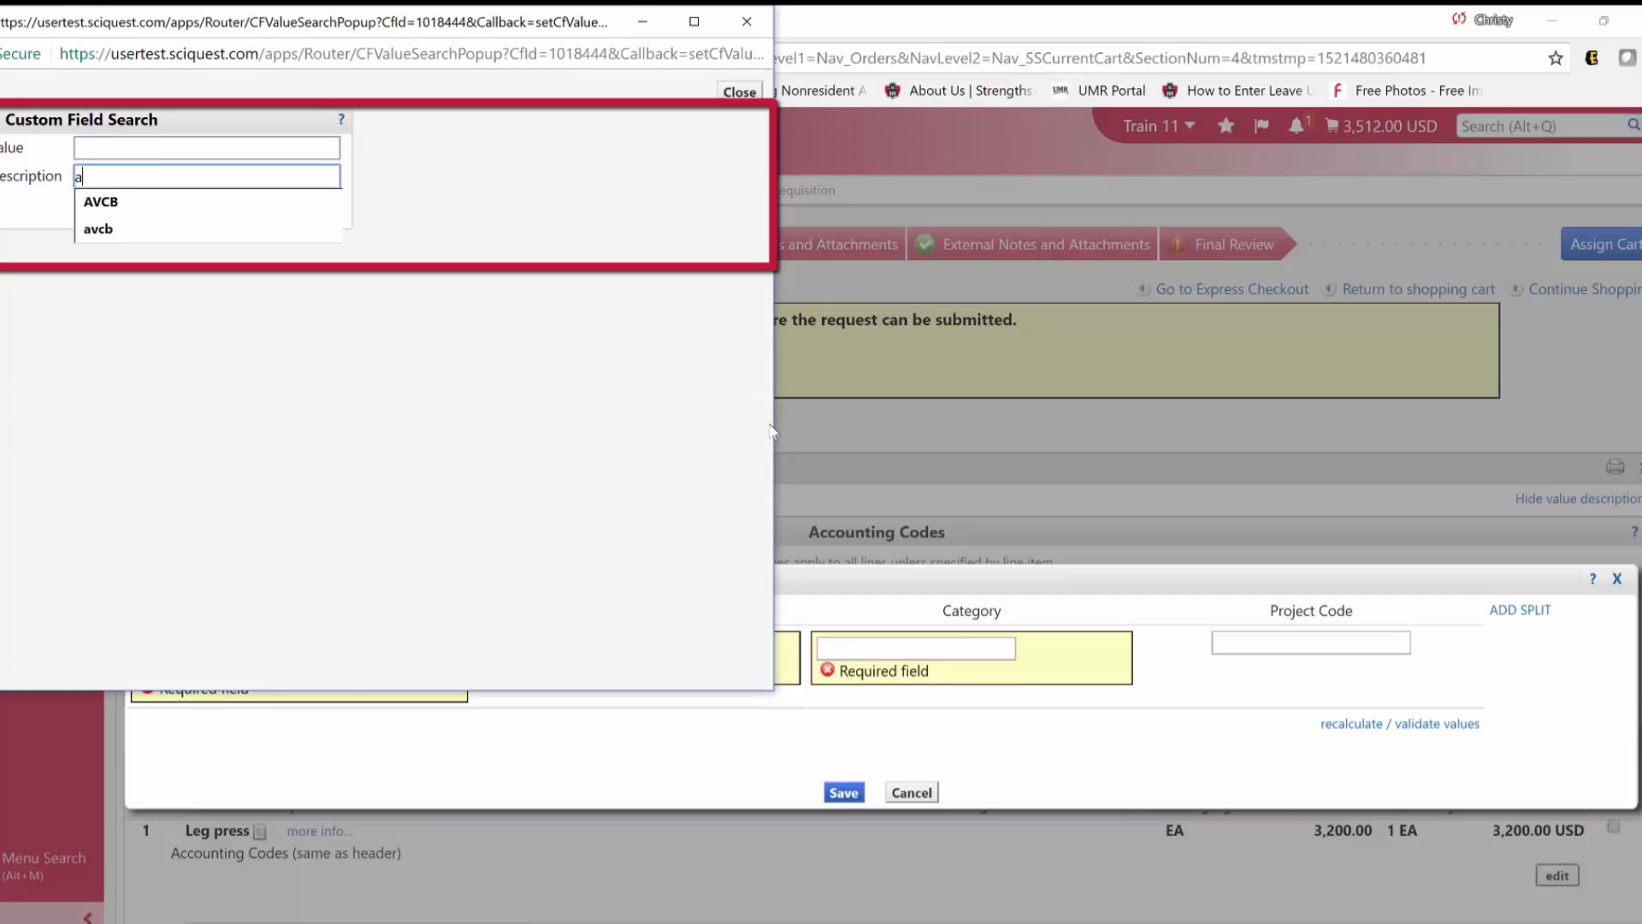
text(vcb)
key(Return)
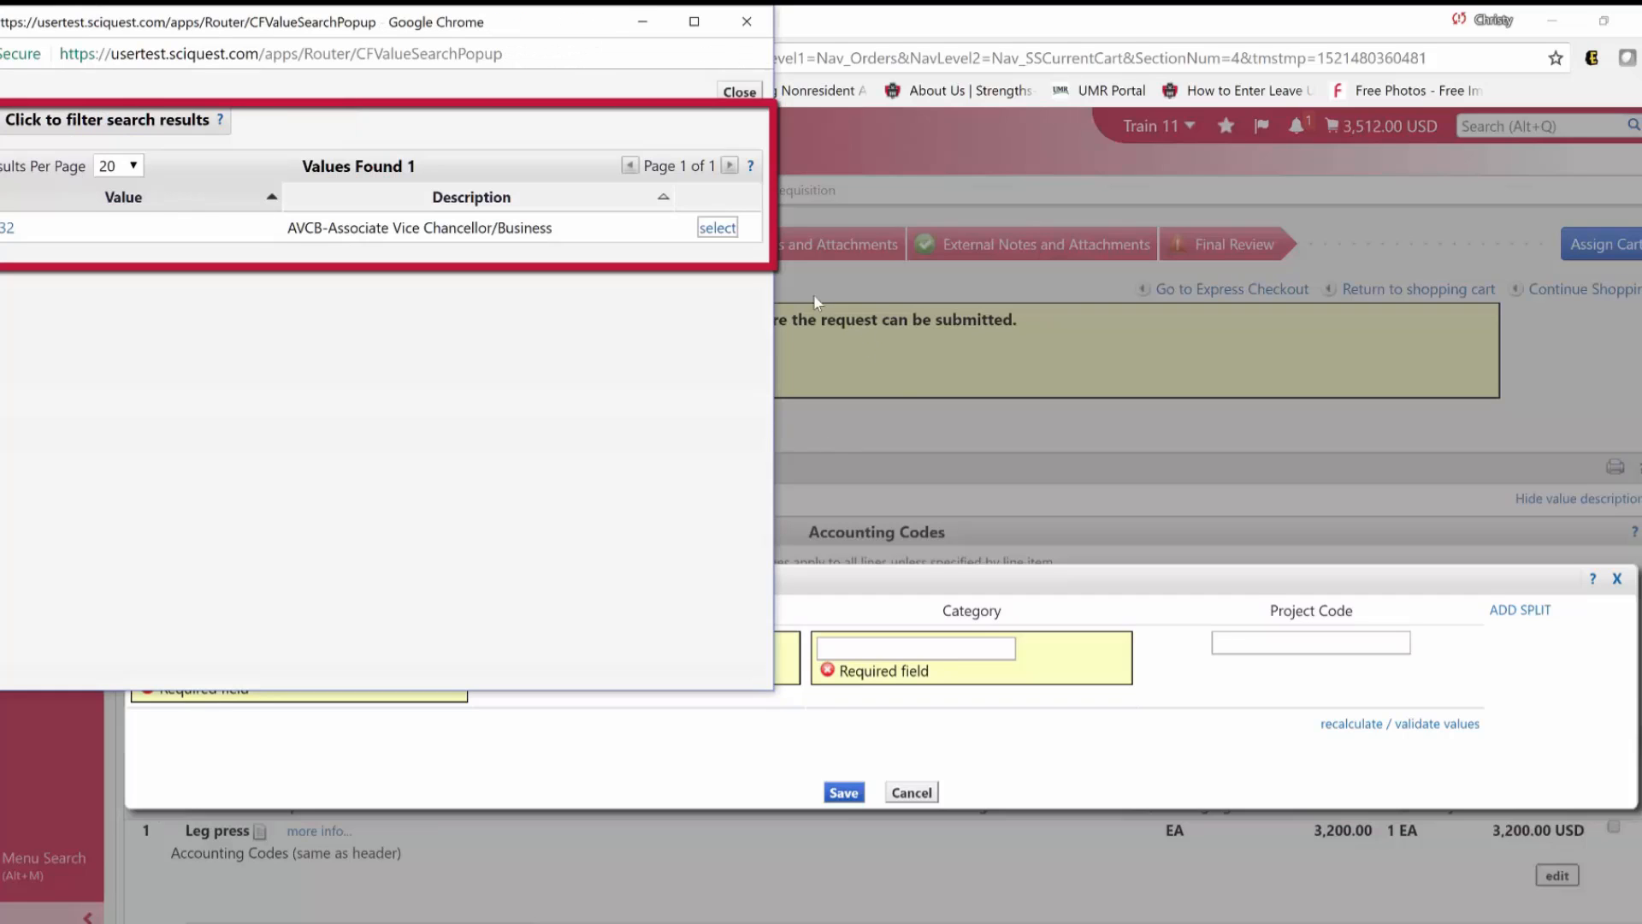
click(717, 228)
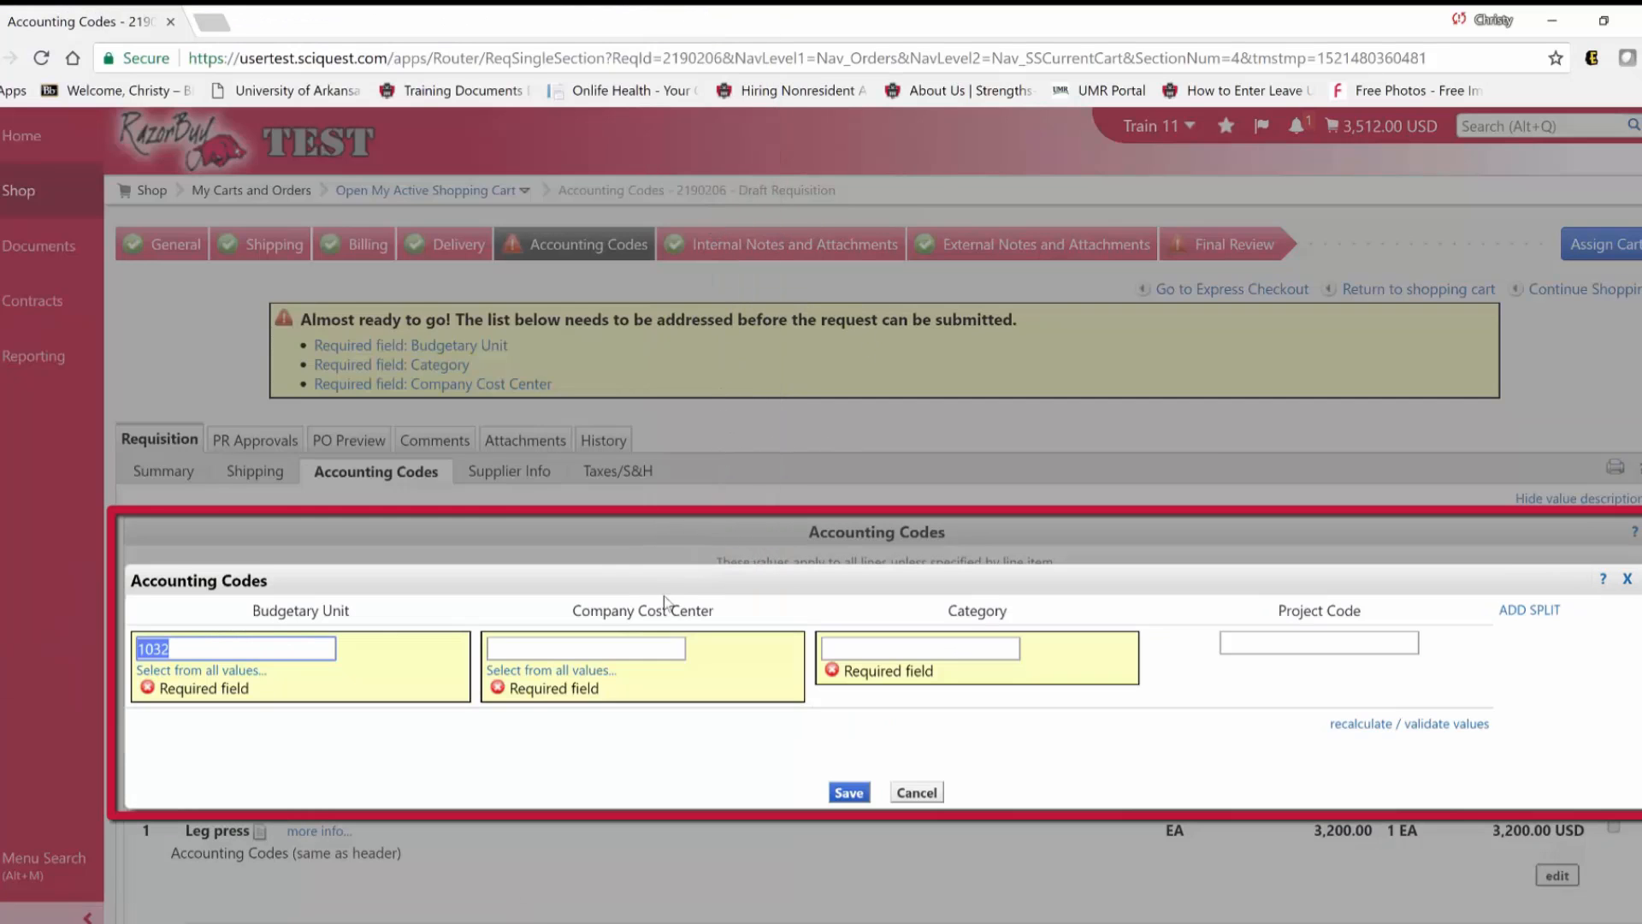
click(609, 671)
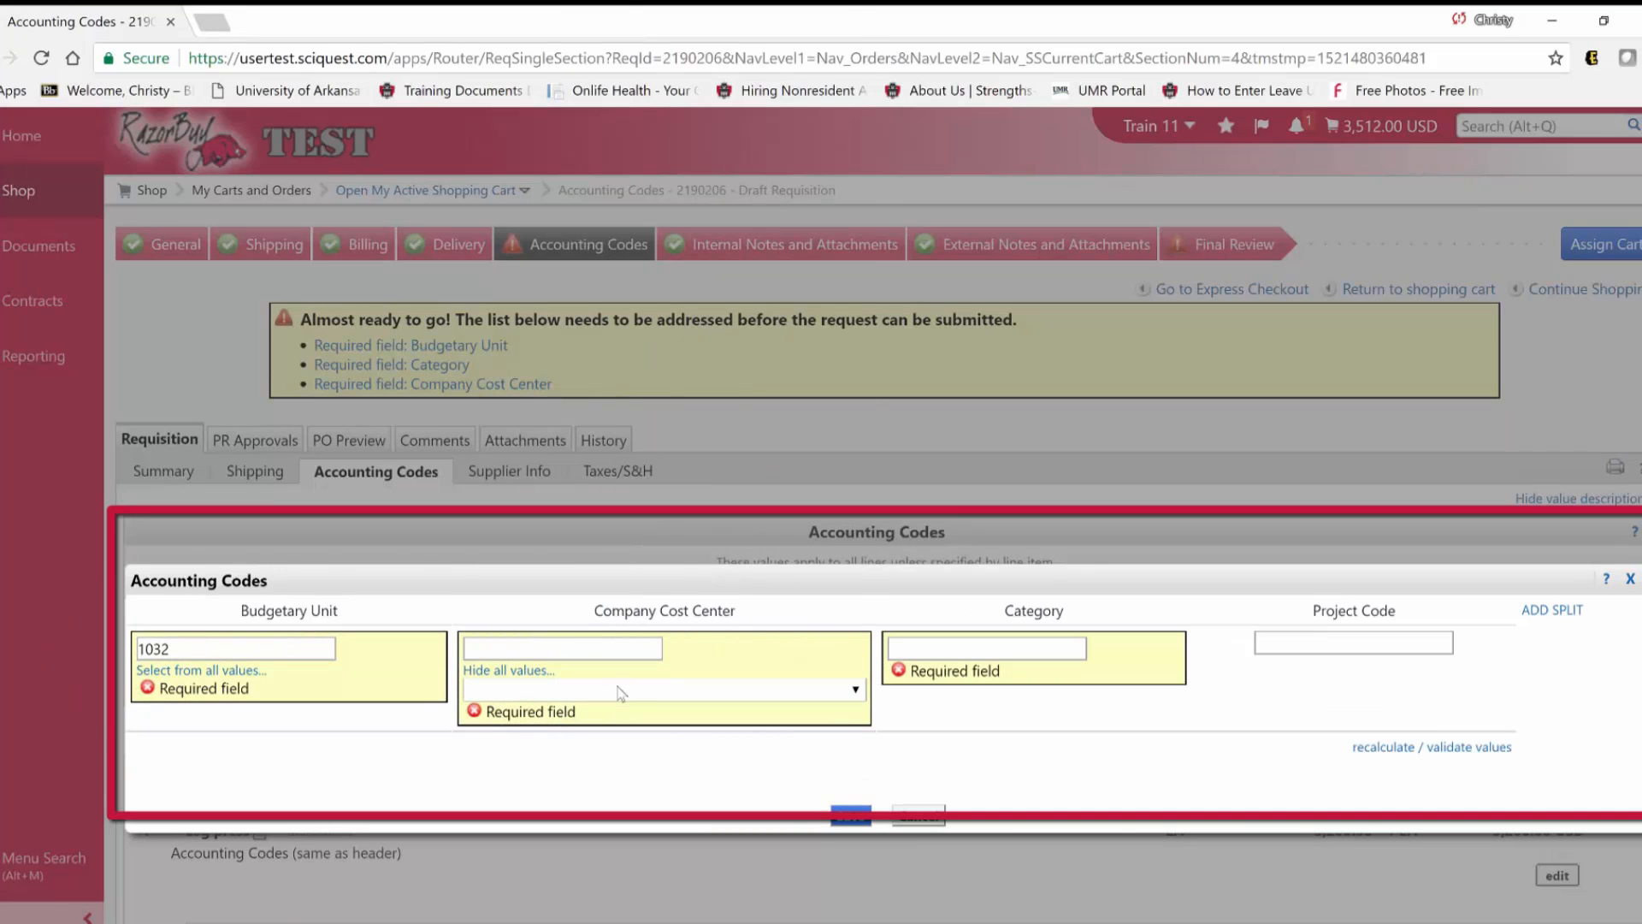
click(612, 689)
click(659, 99)
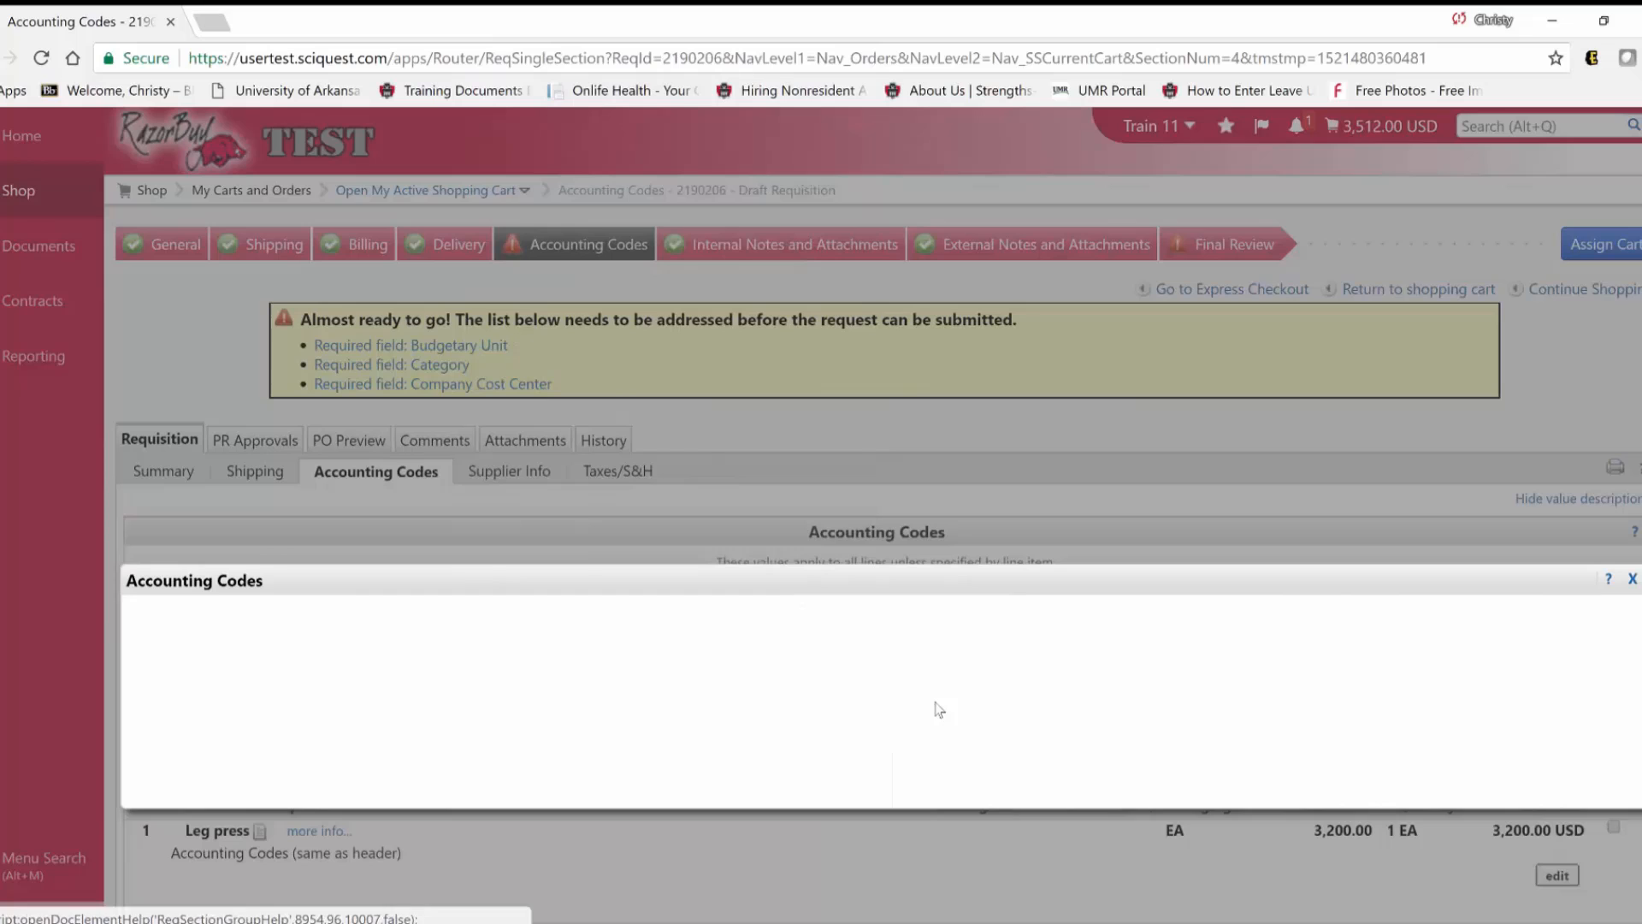
click(928, 671)
click(932, 693)
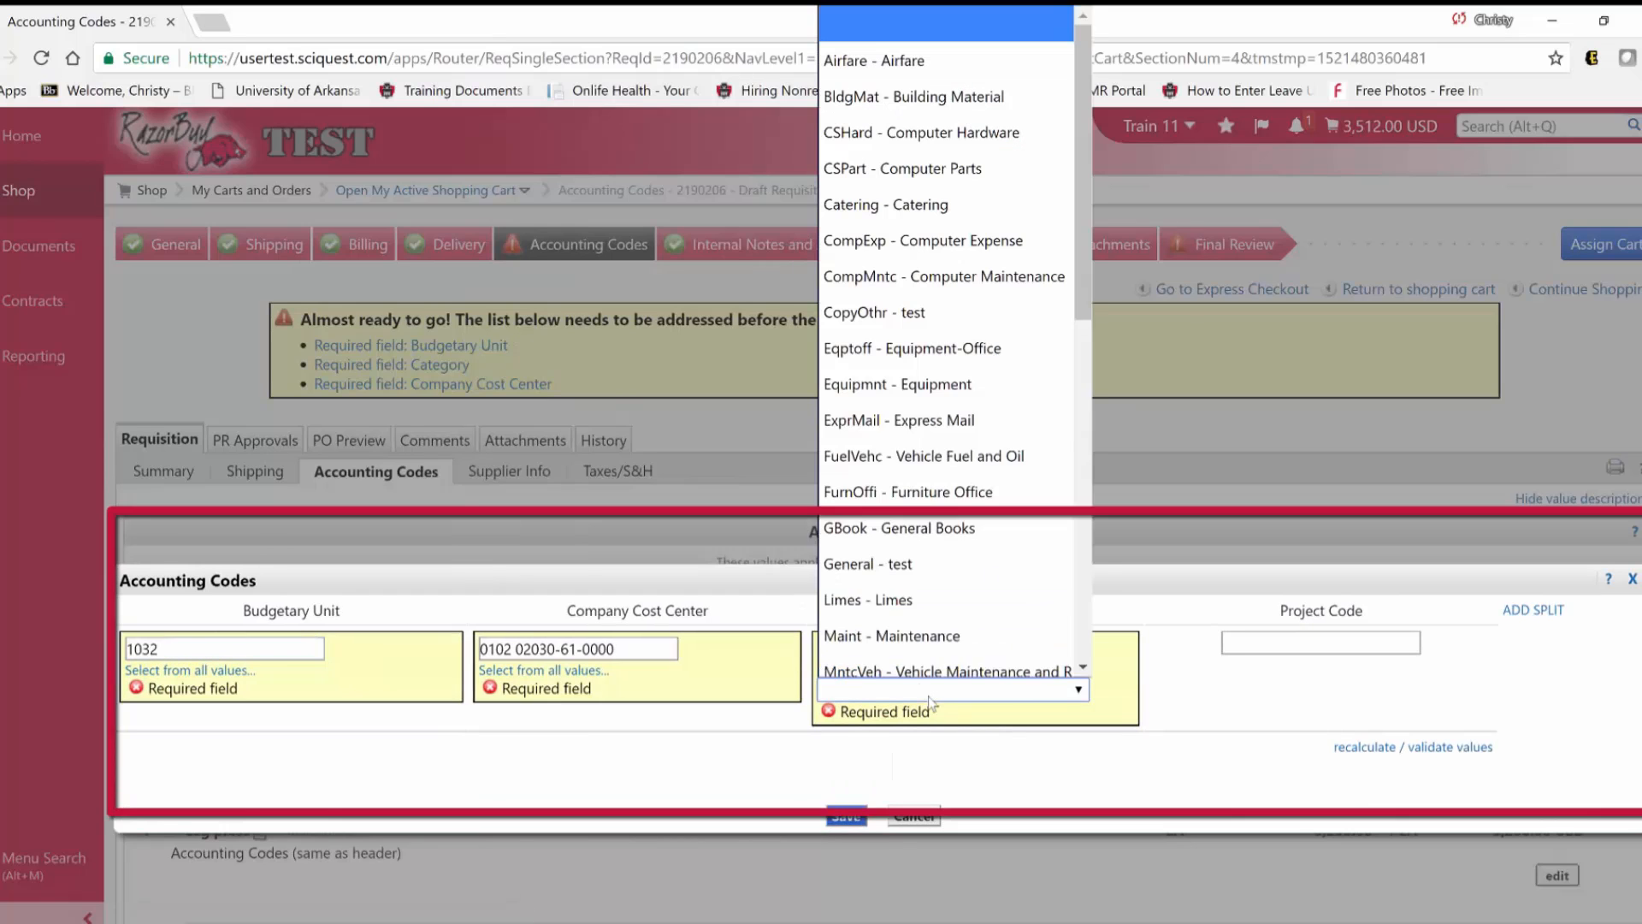
click(911, 553)
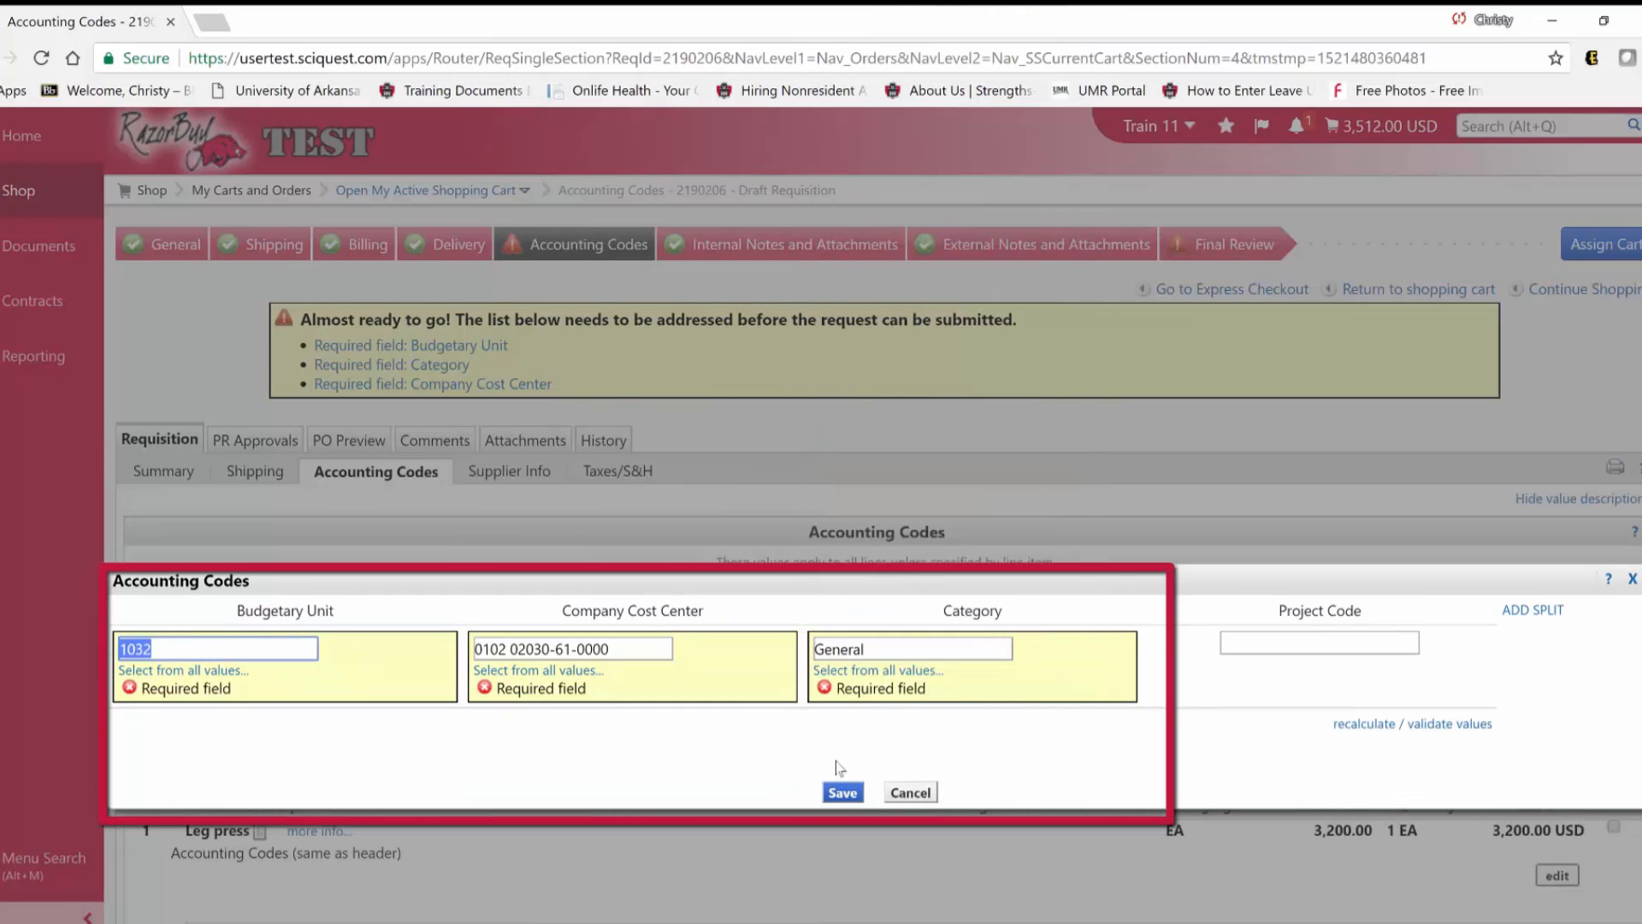
click(840, 793)
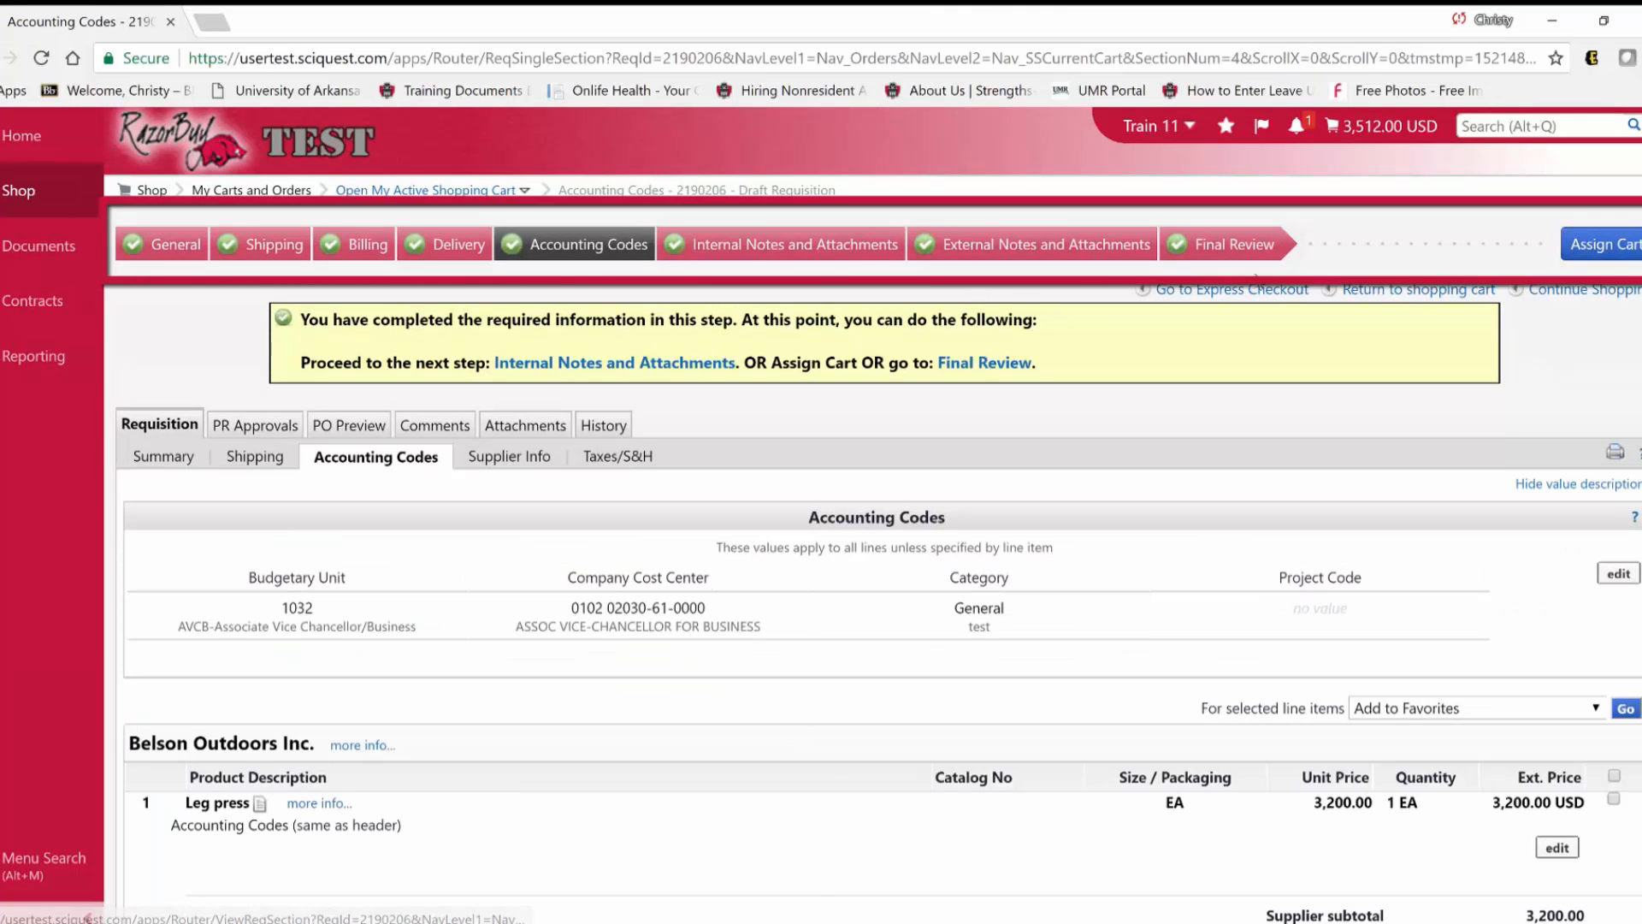
Assign the cart to Trainer Requester, selected from the profile values.
click(1580, 249)
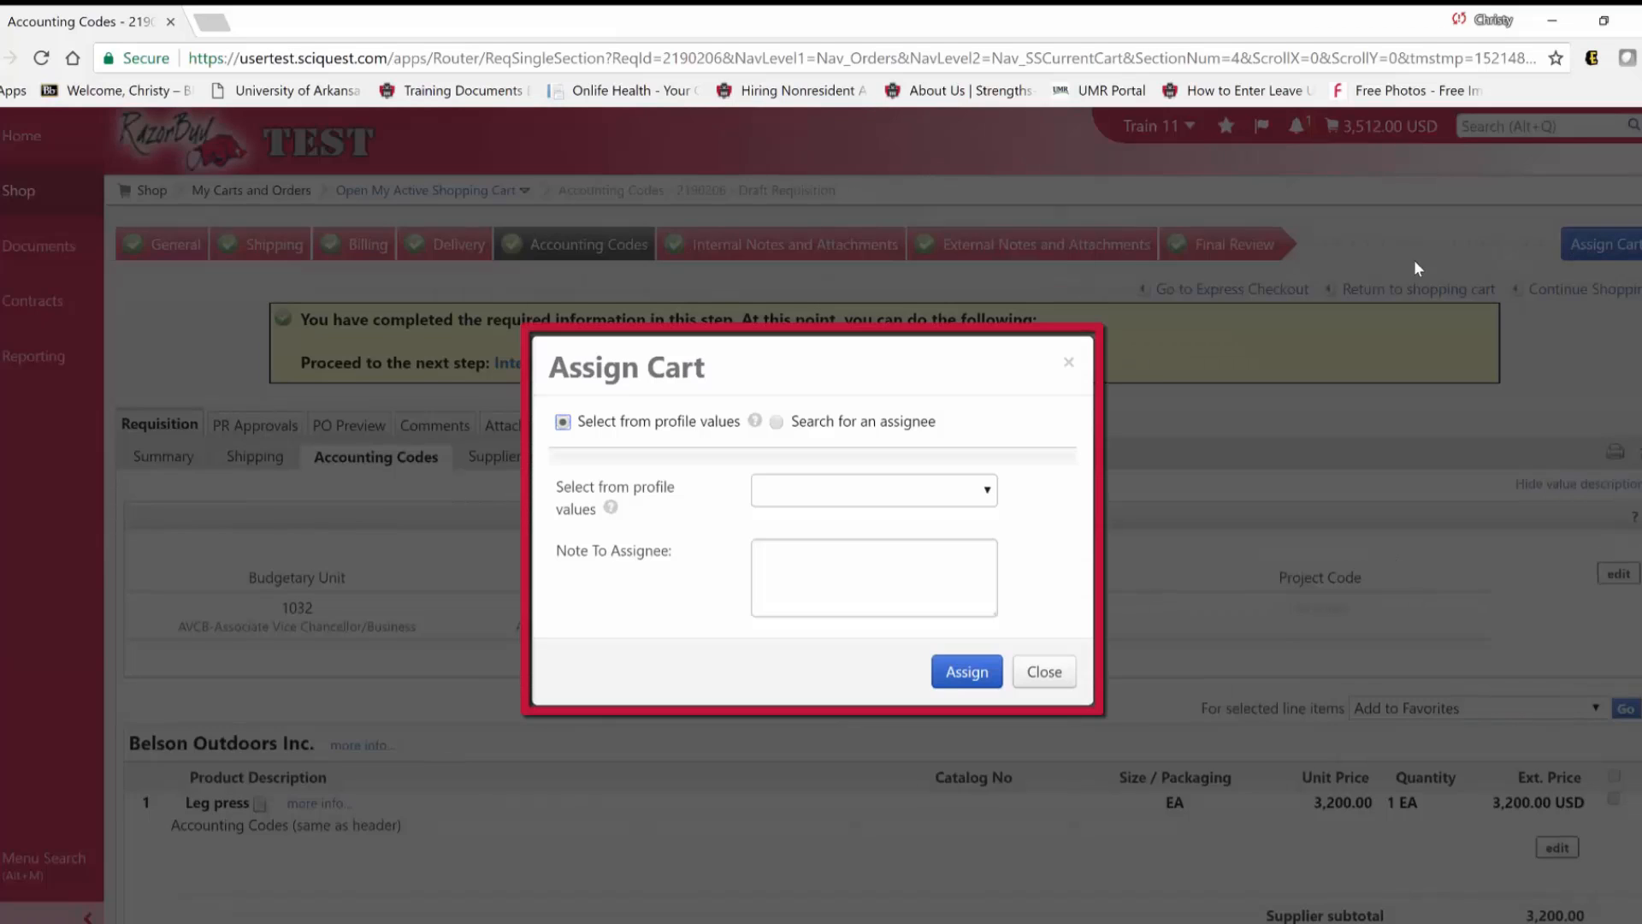
click(824, 504)
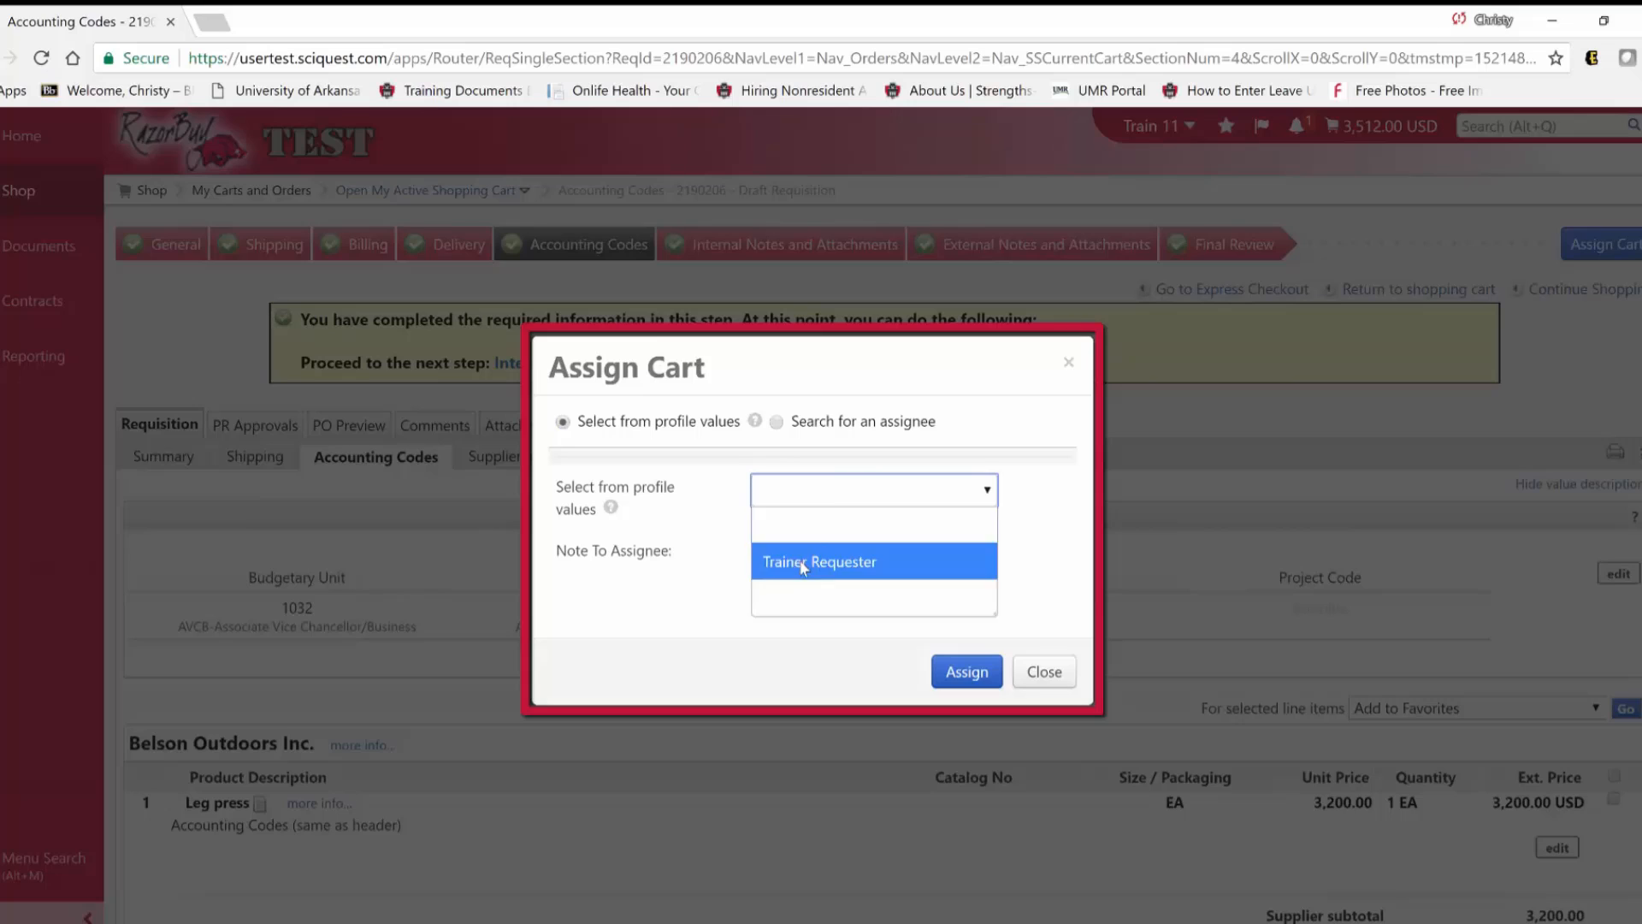
click(804, 562)
click(990, 672)
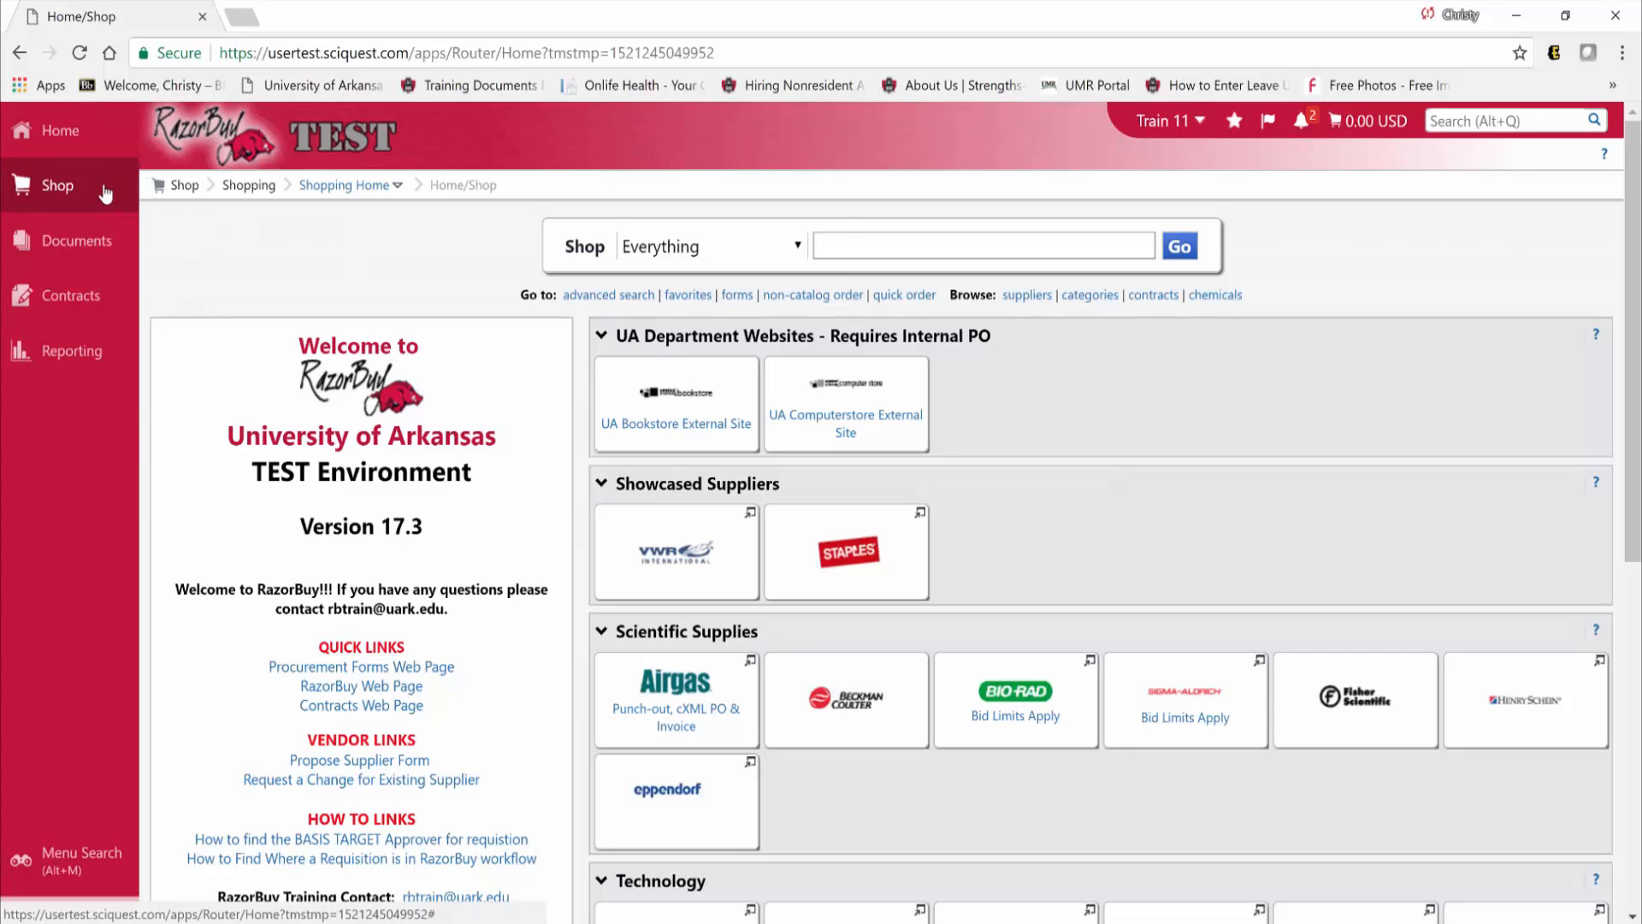
View the orders from the last 90 days and examine the summary of the newest Belson Outdoors Inc. requisition.
mouse_move(105, 194)
mouse_move(281, 275)
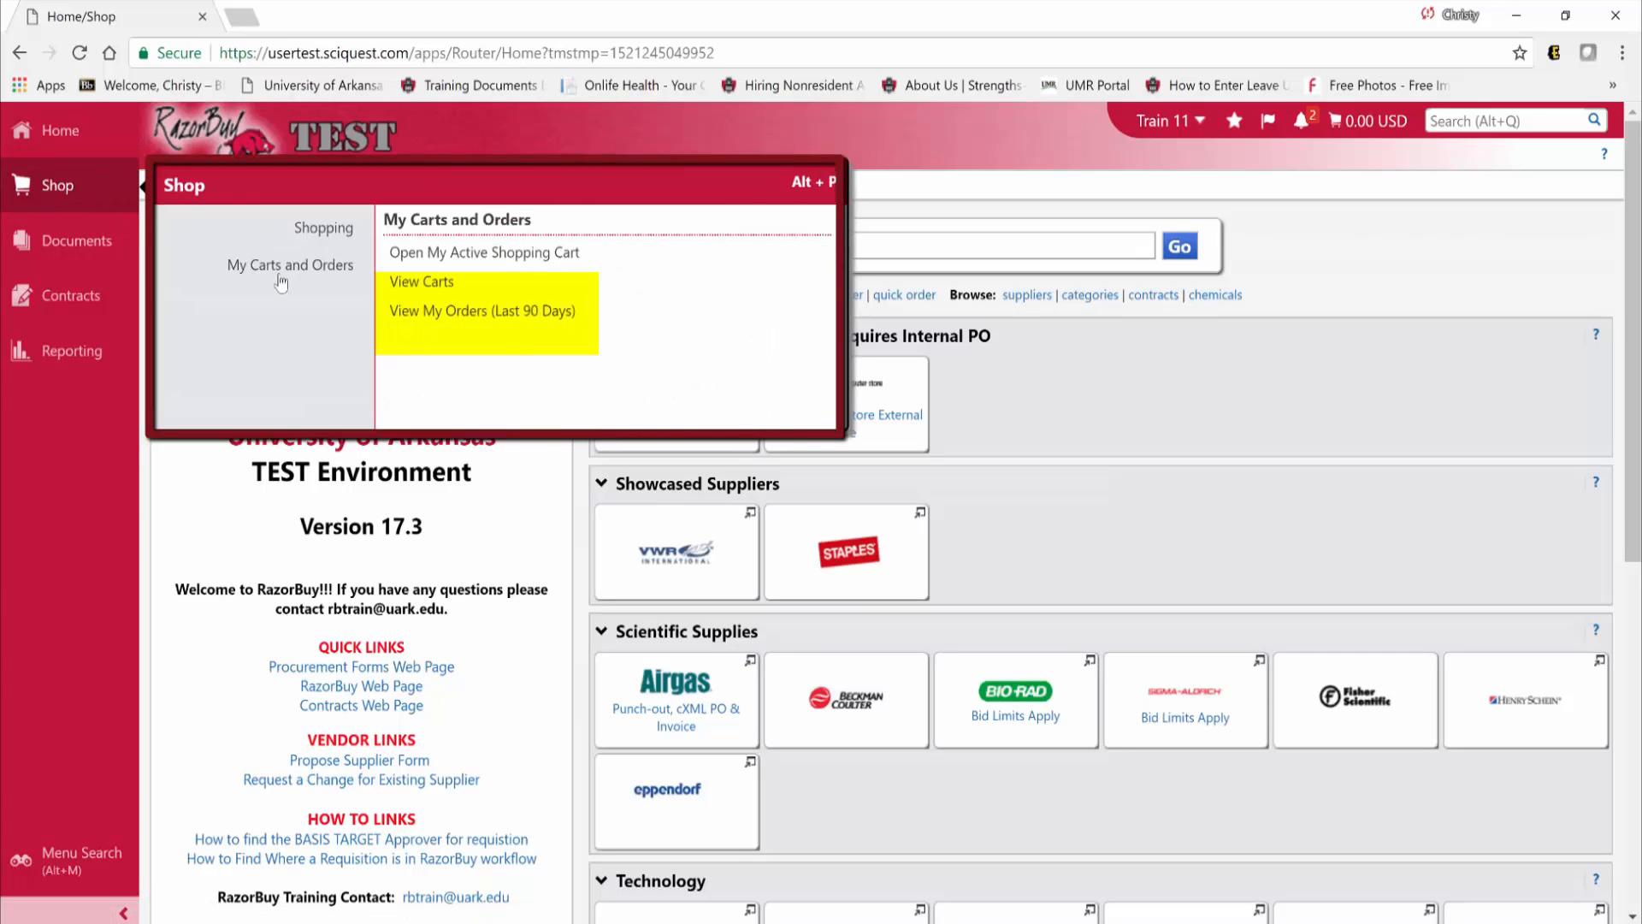
click(425, 318)
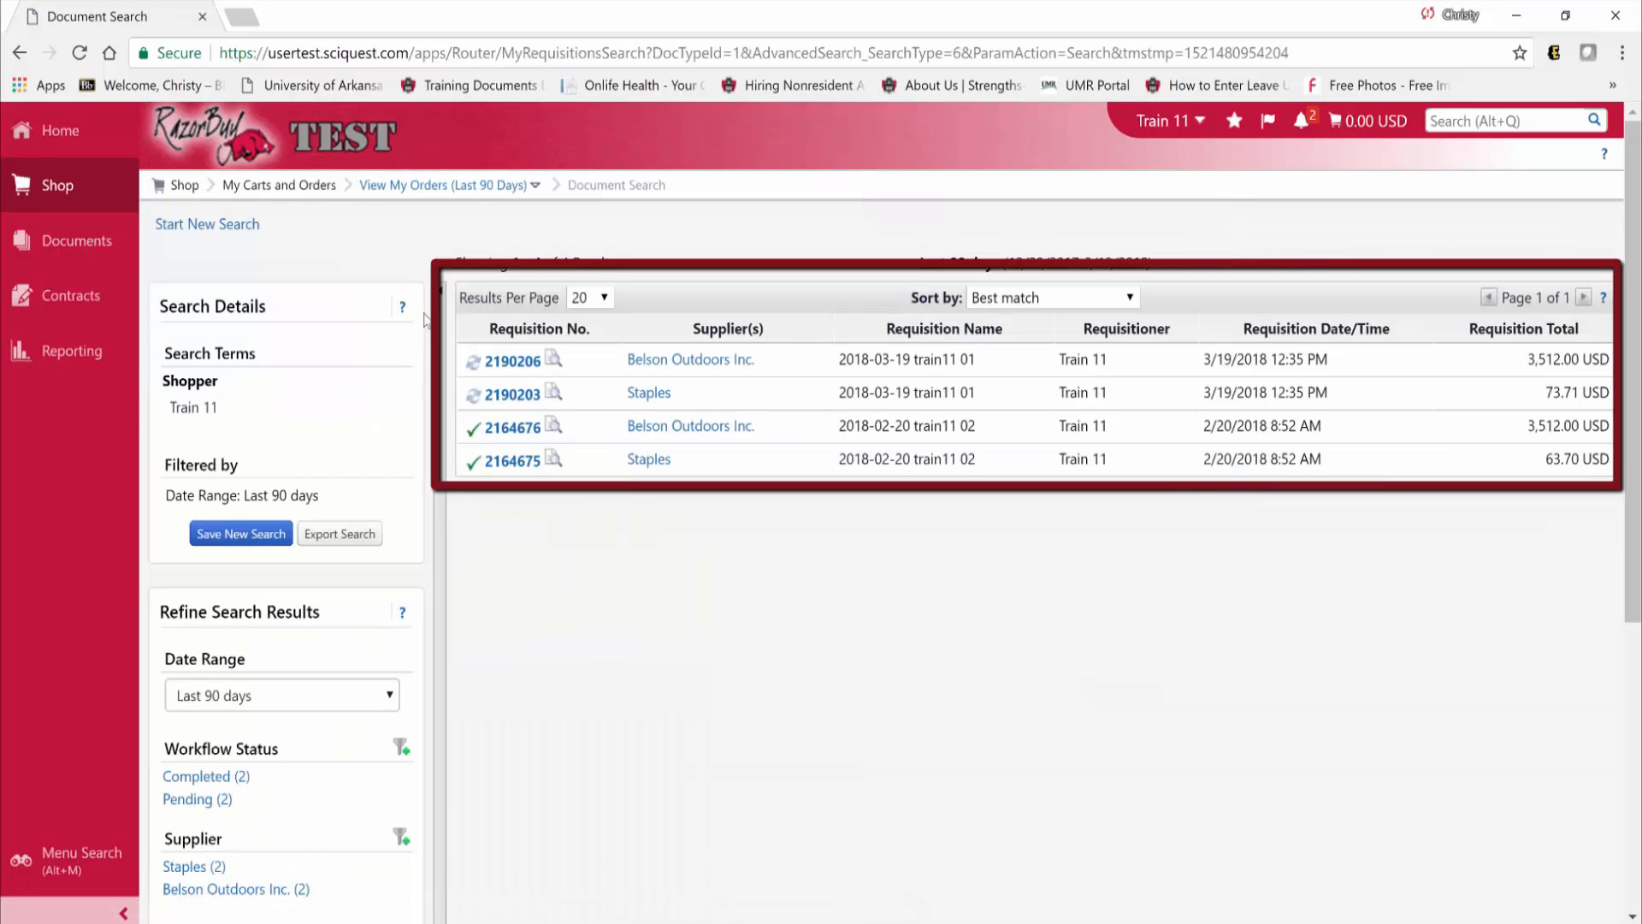
click(502, 362)
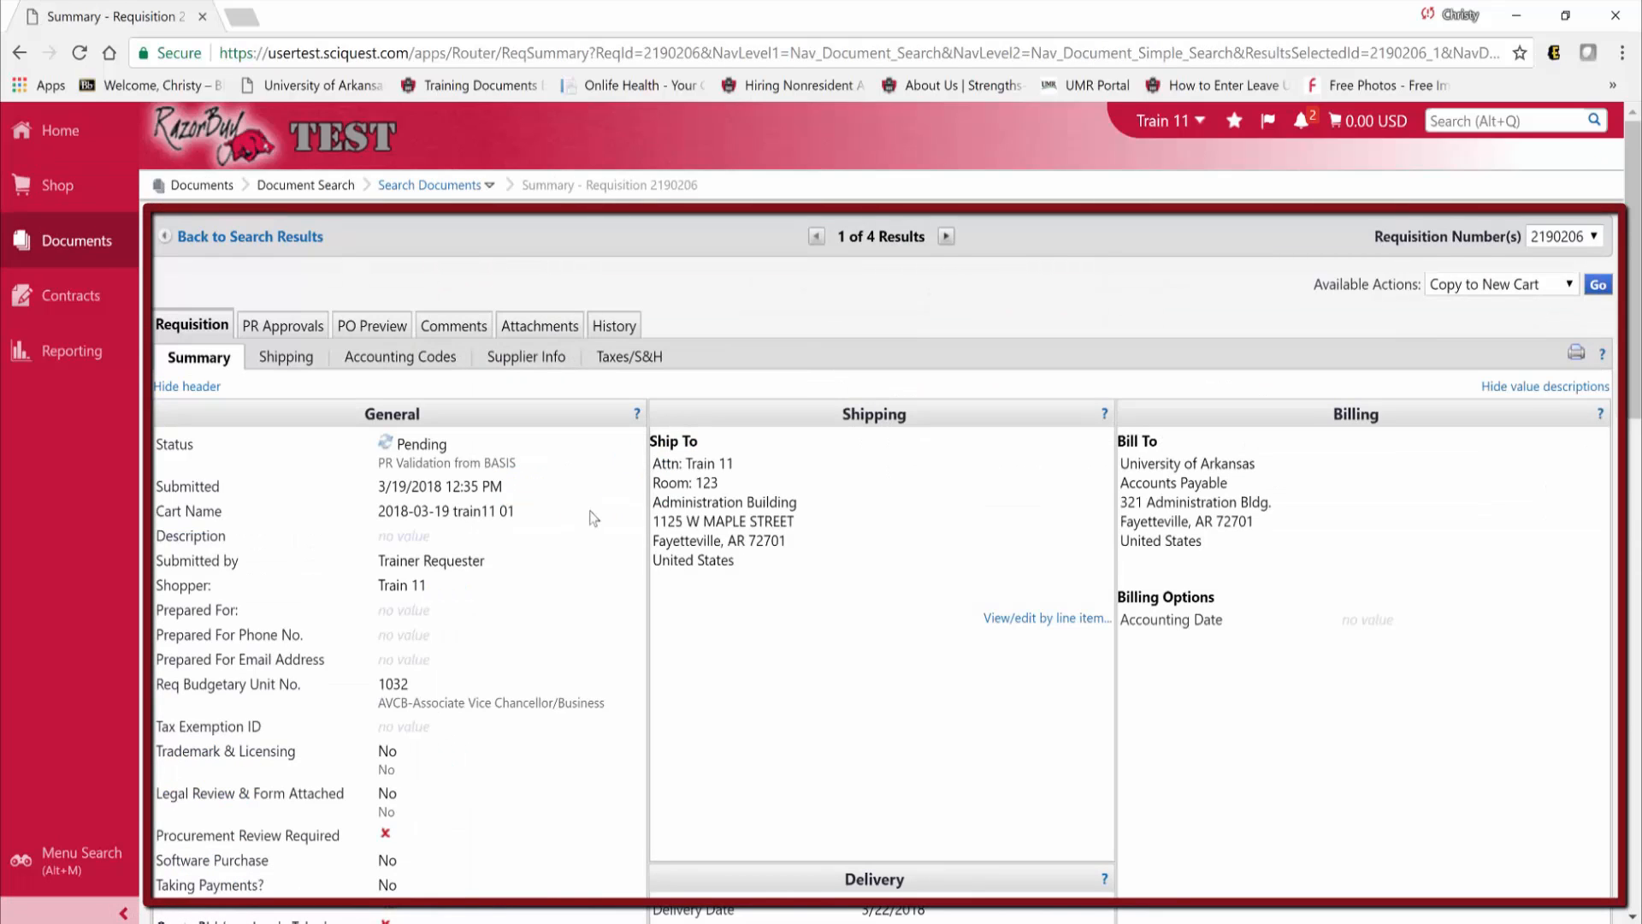
scroll(593, 518, down, 3)
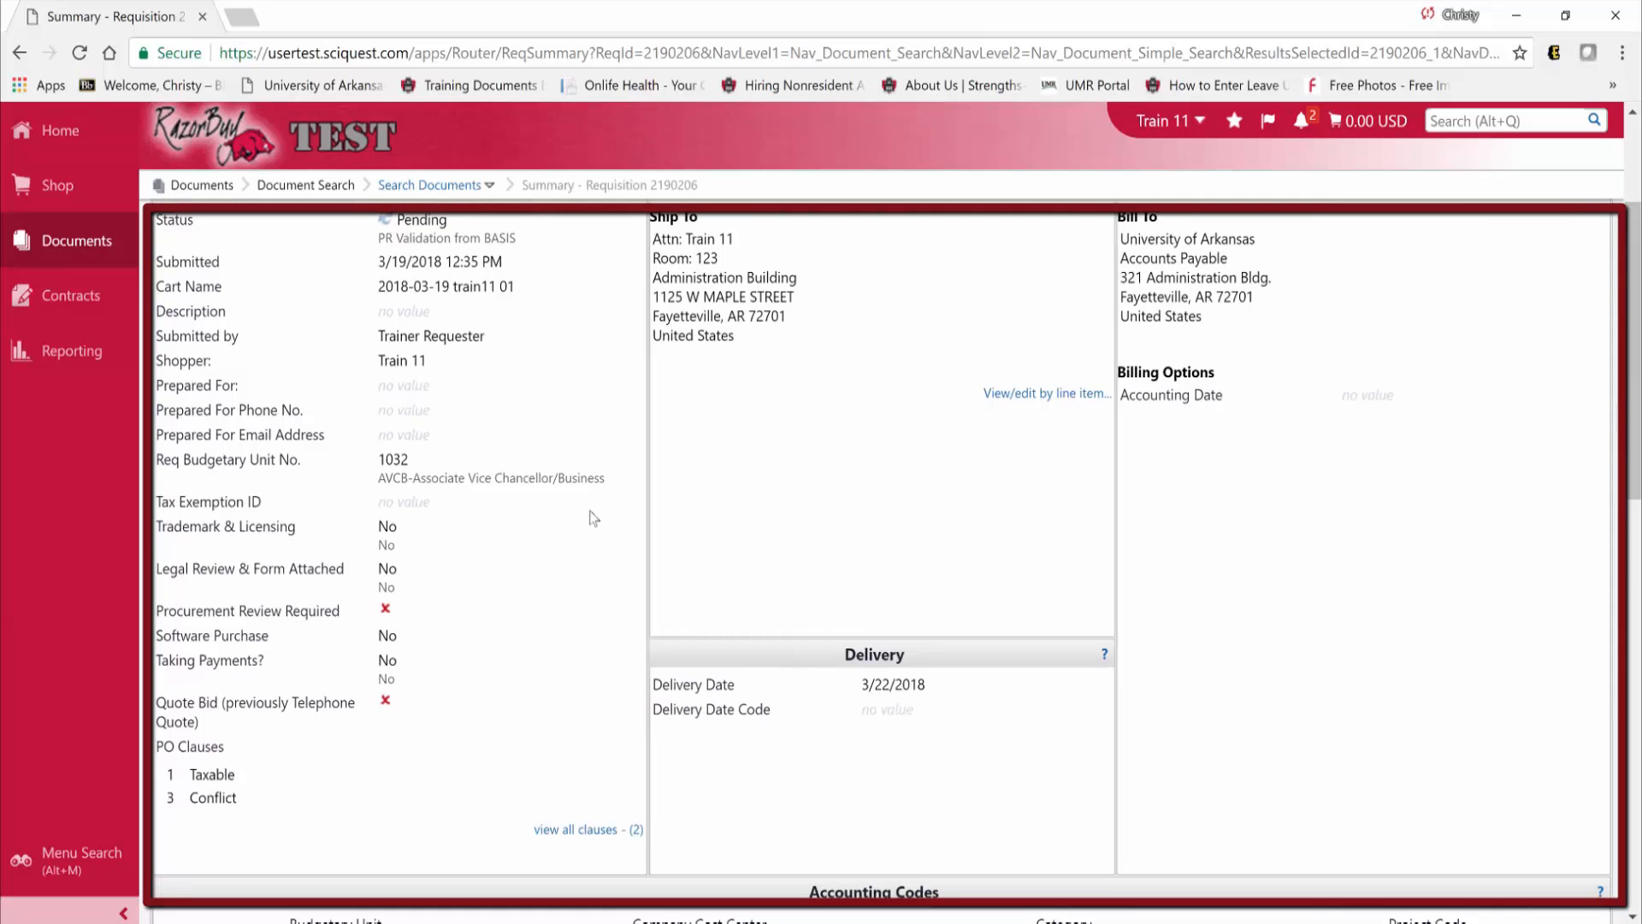
scroll(594, 518, down, 3)
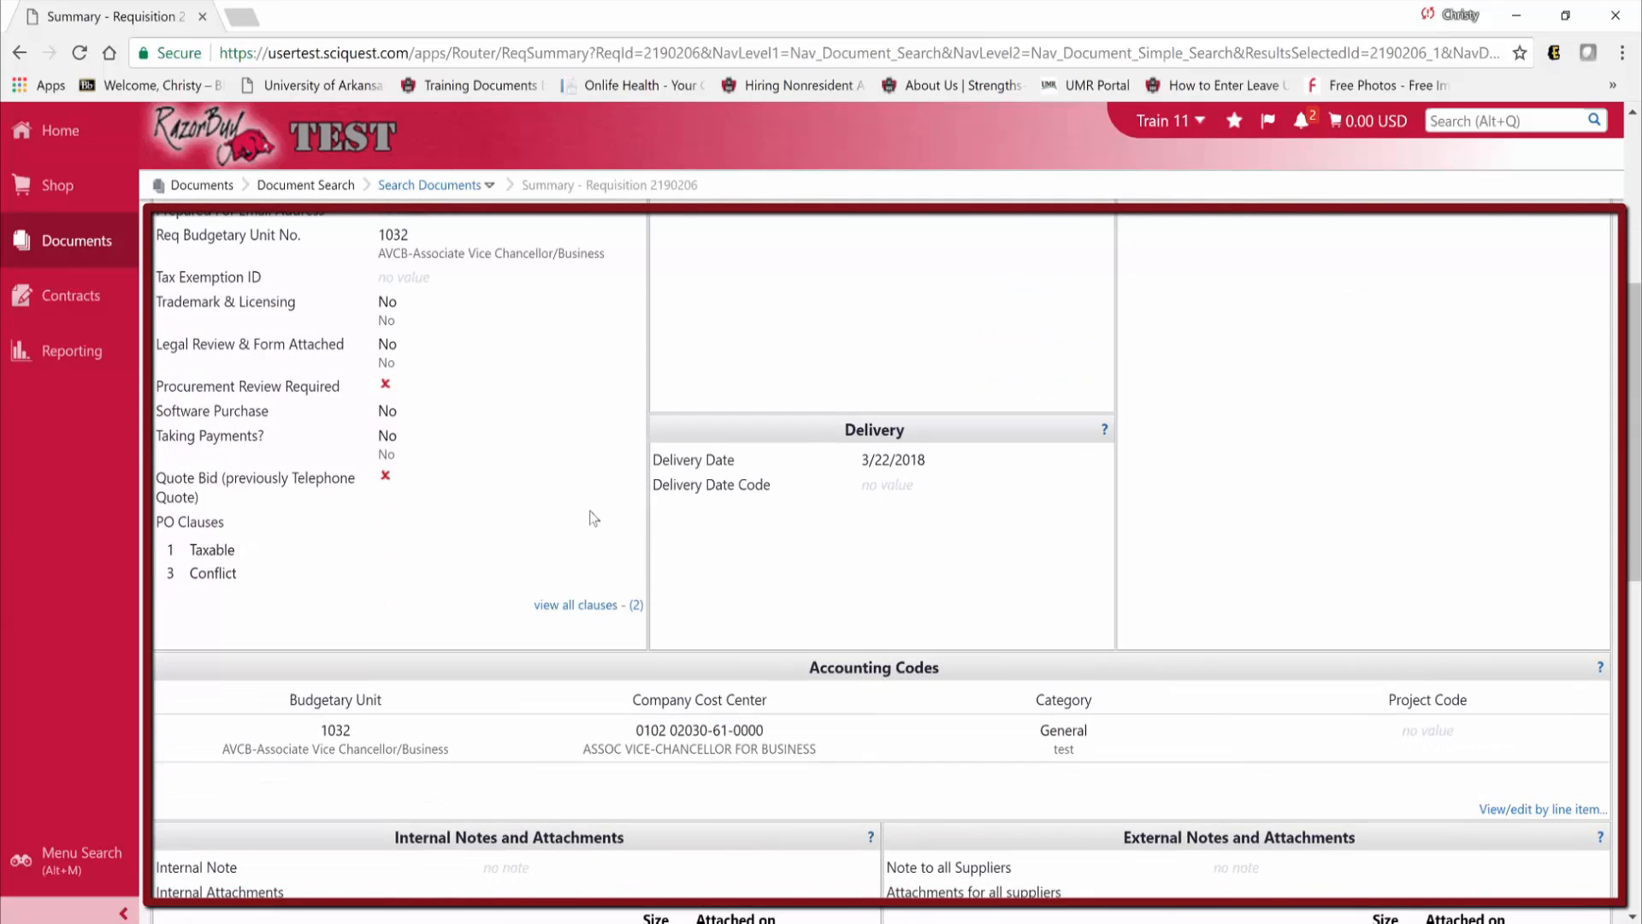
scroll(593, 518, up, 6)
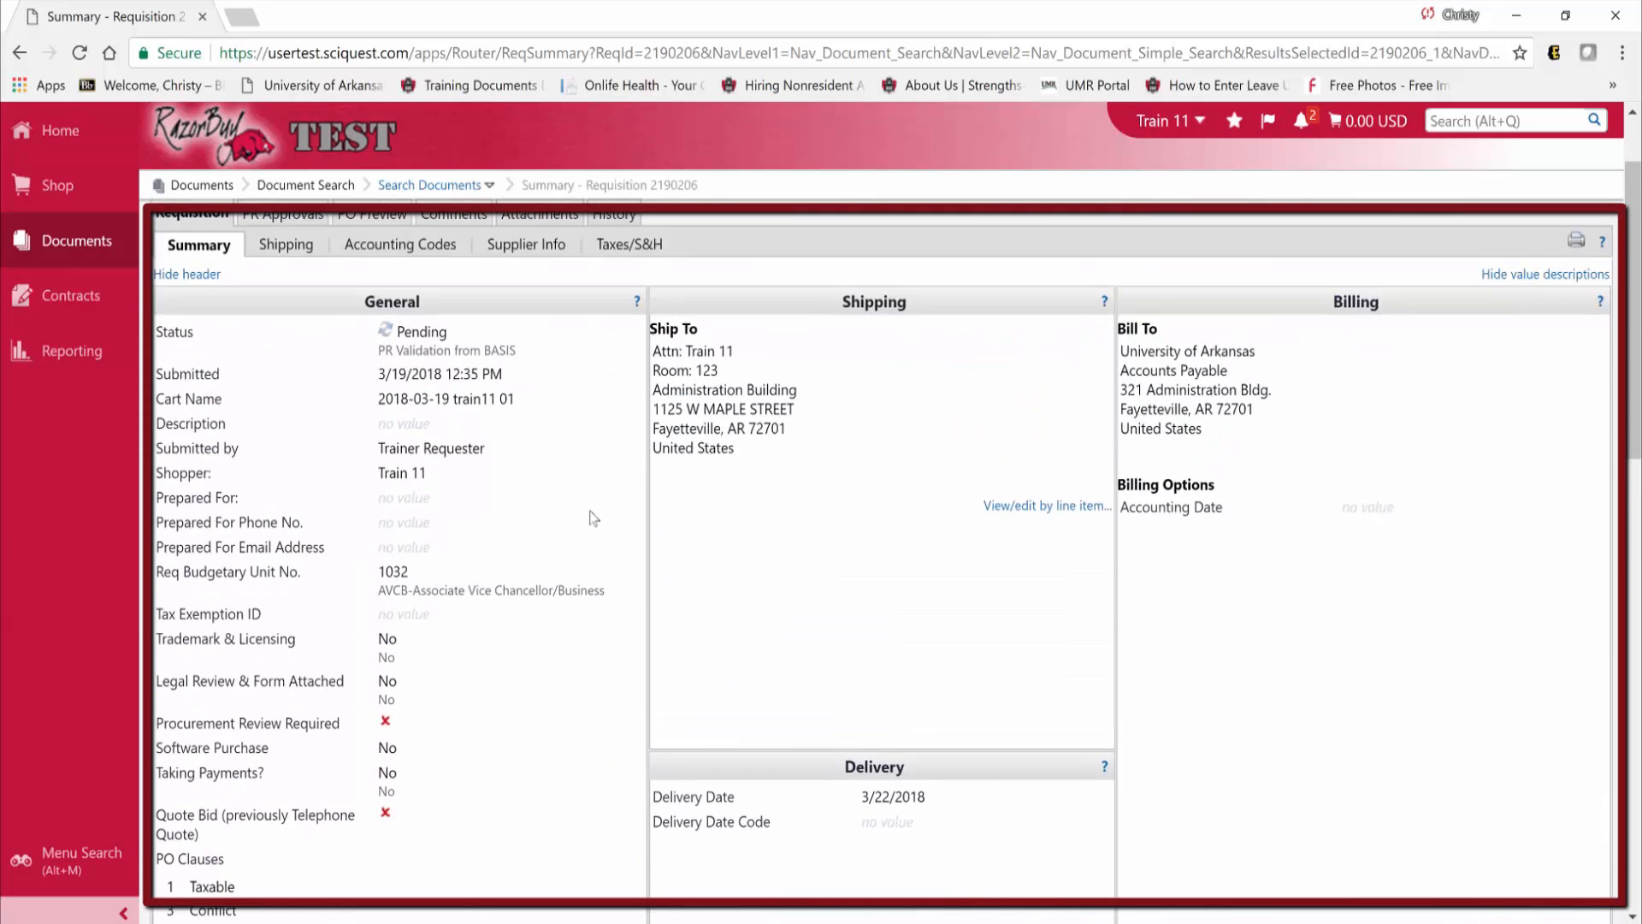
scroll(558, 467, up, 1)
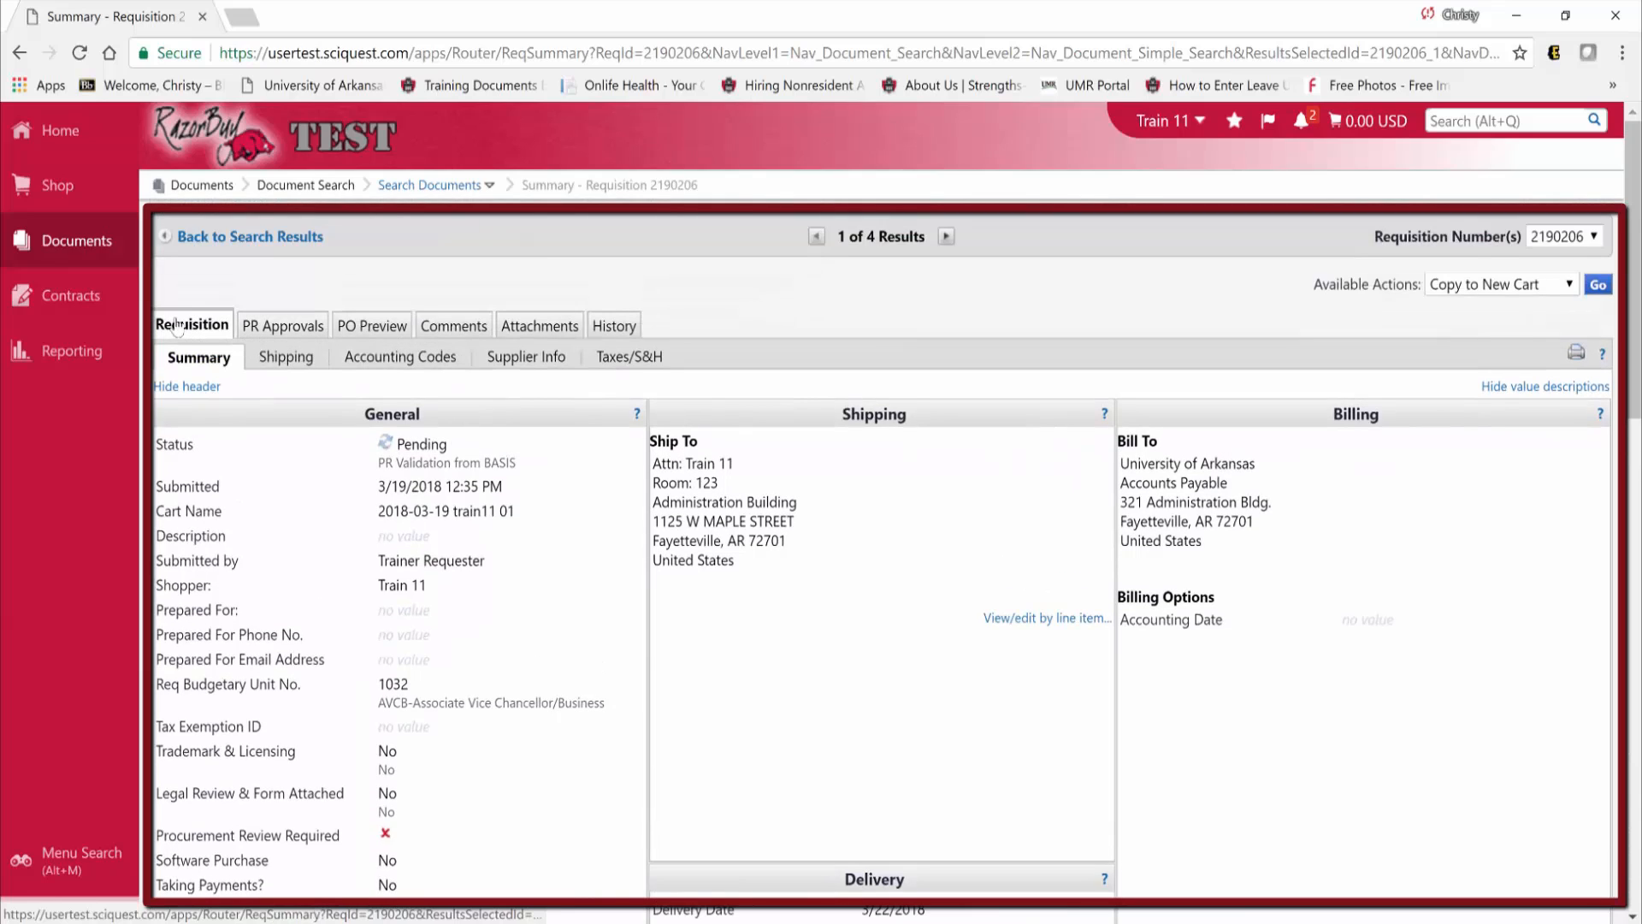
Examine the requisition's PR approval workflow, including the approvers of the PR Validation from BASIS step, and show the requisition's history.
click(287, 336)
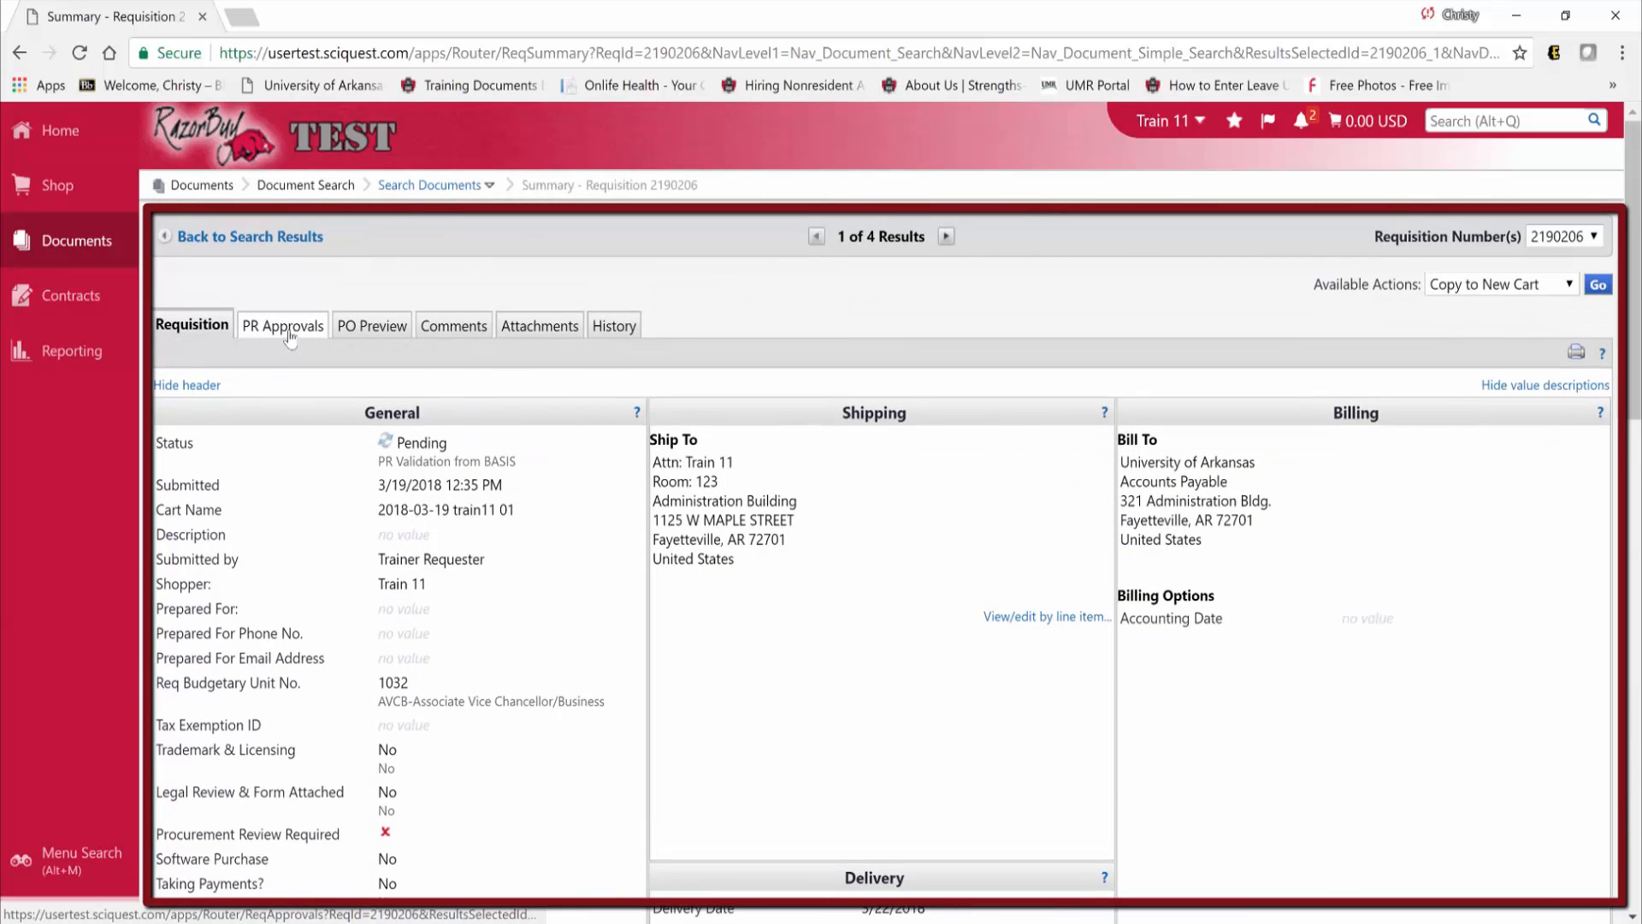
click(289, 335)
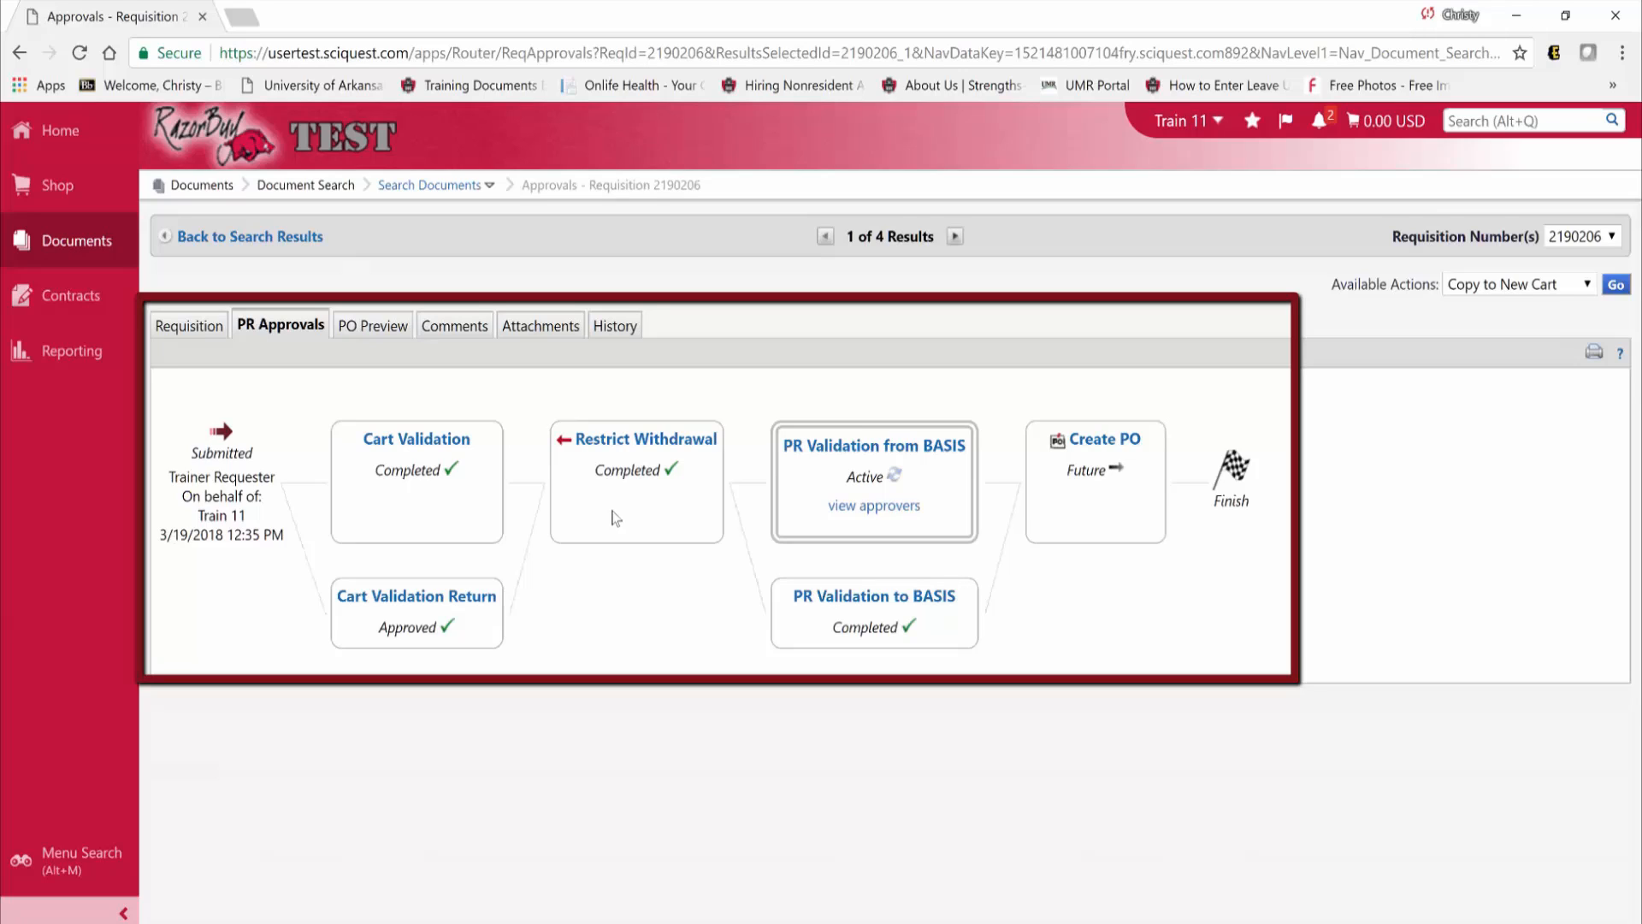
click(853, 506)
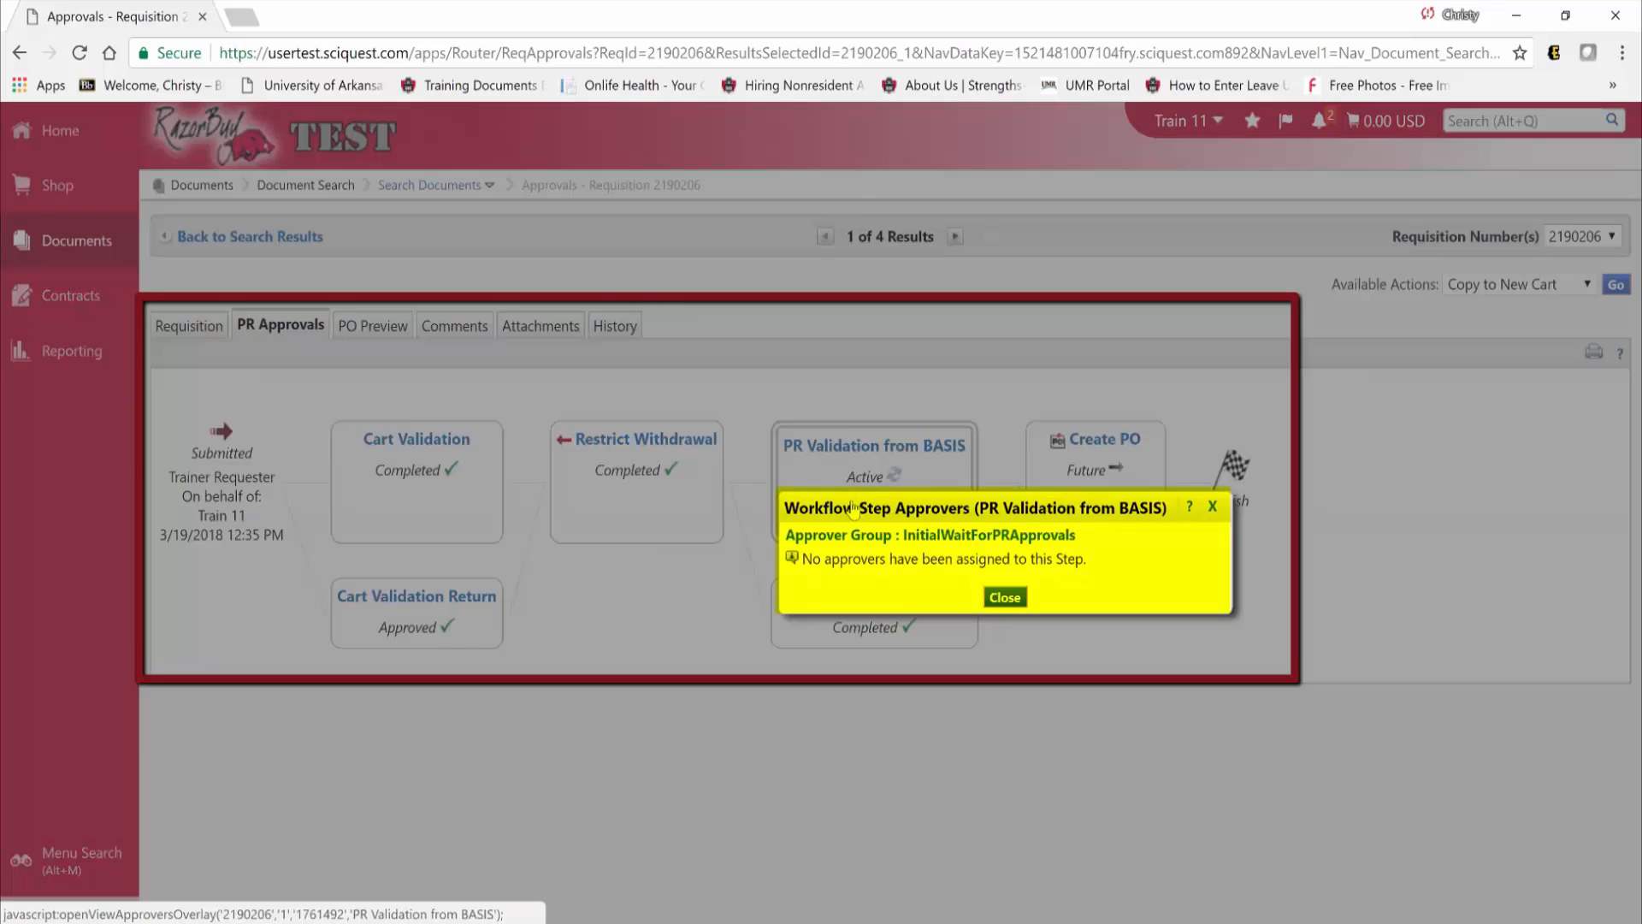
click(1006, 597)
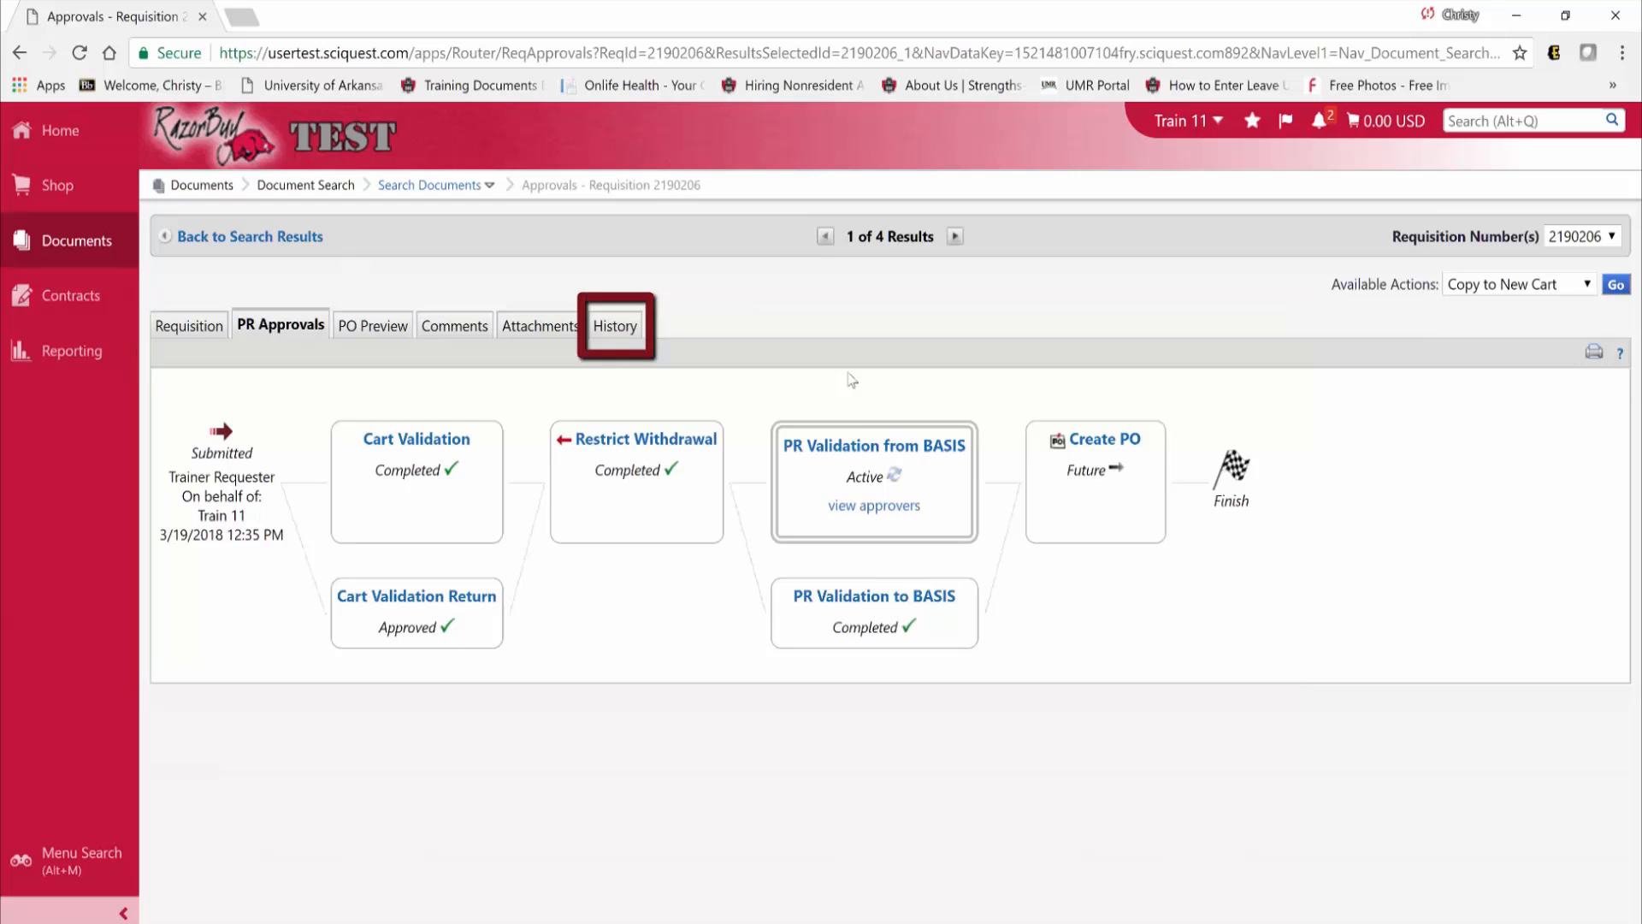
click(608, 333)
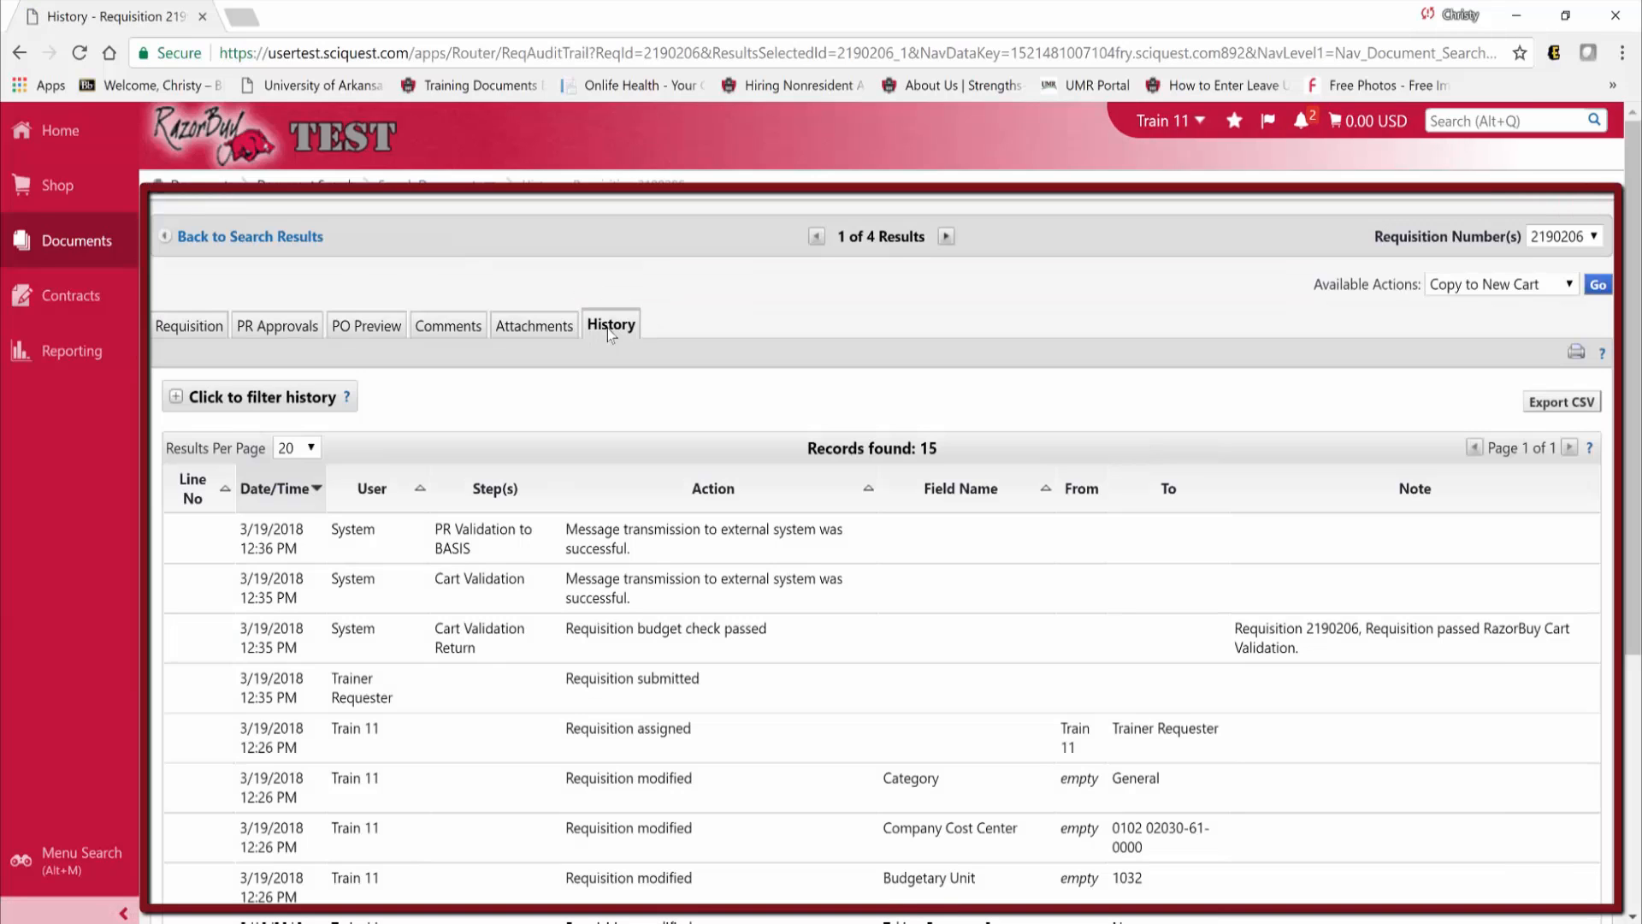